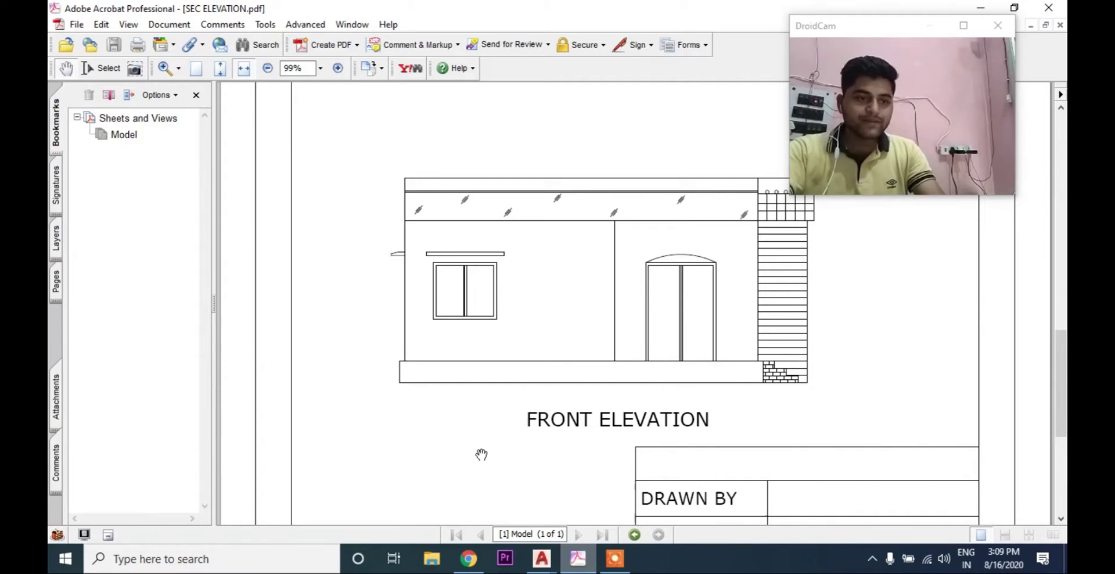
Switch to Drawing1.dwg in AutoCAD and look over the floor plan and the section drawn beneath it
mouse_move(541, 558)
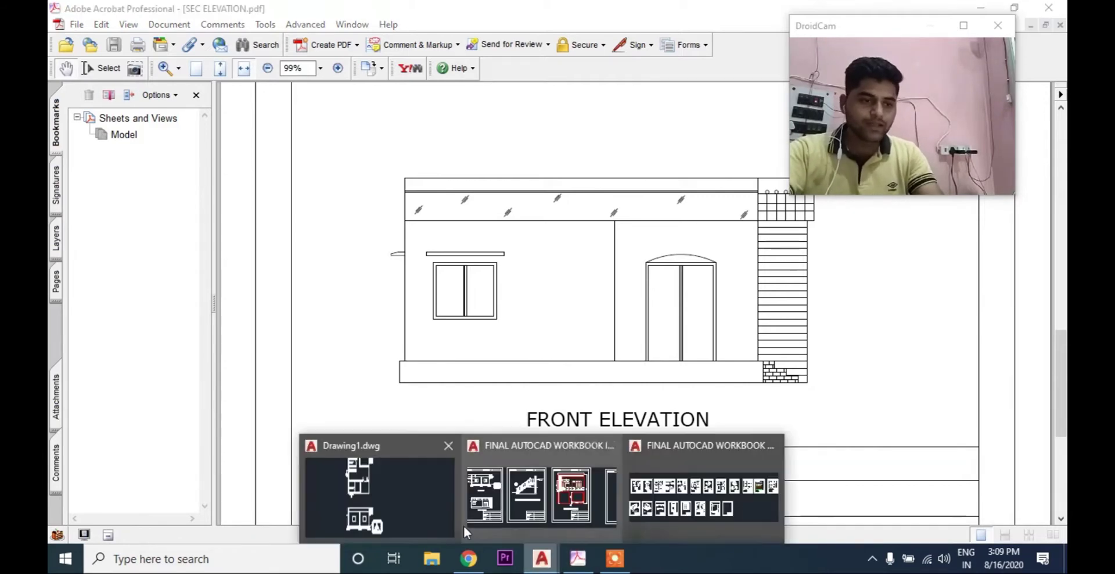
left_click(439, 512)
mouse_move(566, 388)
middle_mouse_down()
mouse_move(760, 414)
mouse_move(763, 394)
middle_mouse_up()
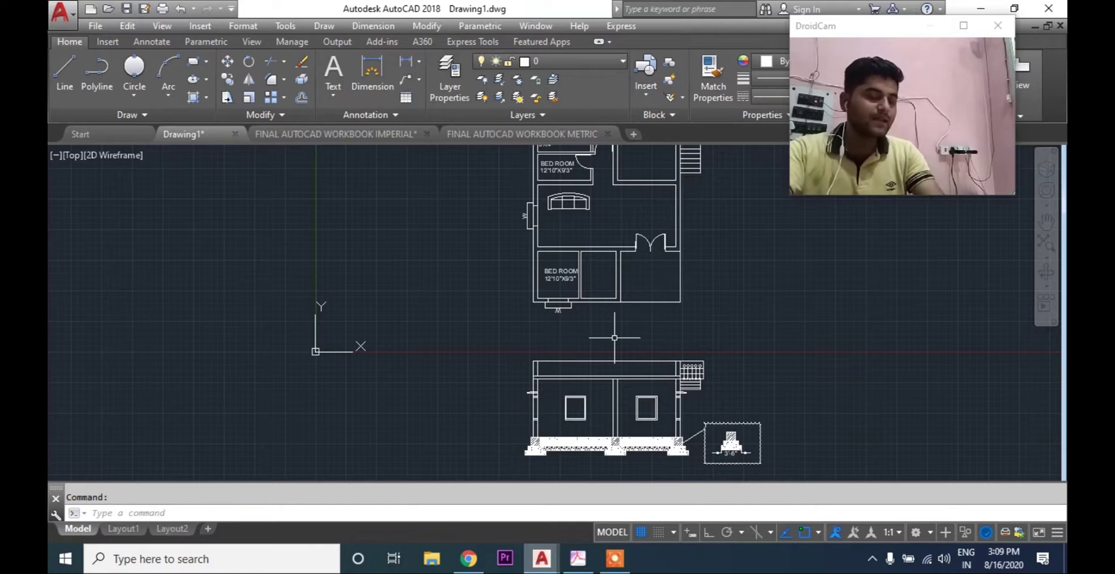
mouse_move(615, 337)
middle_mouse_down()
mouse_move(614, 311)
mouse_move(552, 280)
middle_mouse_up()
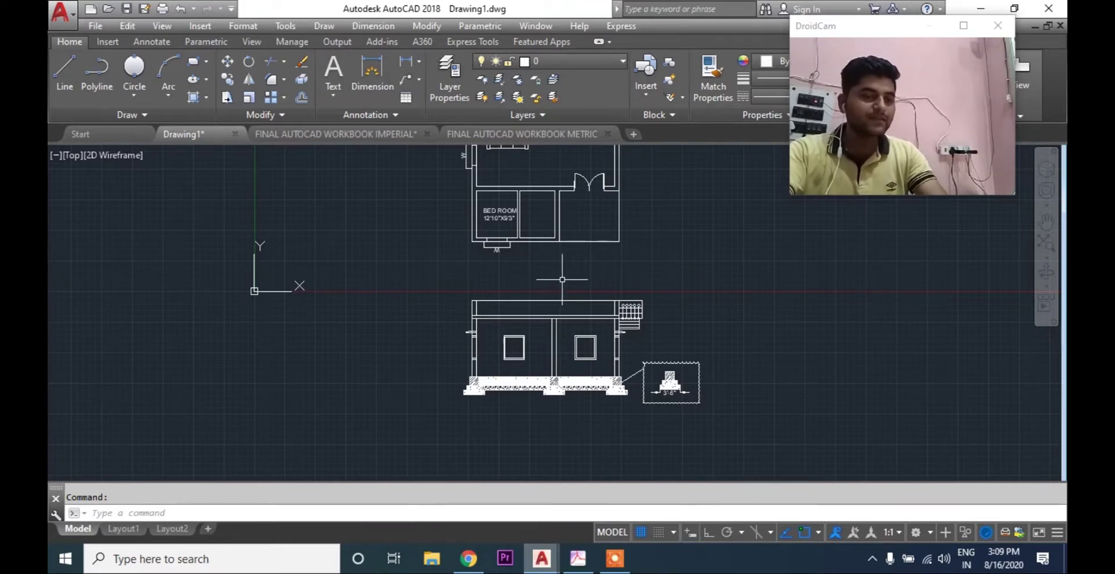
mouse_move(570, 301)
middle_mouse_down()
mouse_move(541, 301)
mouse_move(568, 288)
middle_mouse_up()
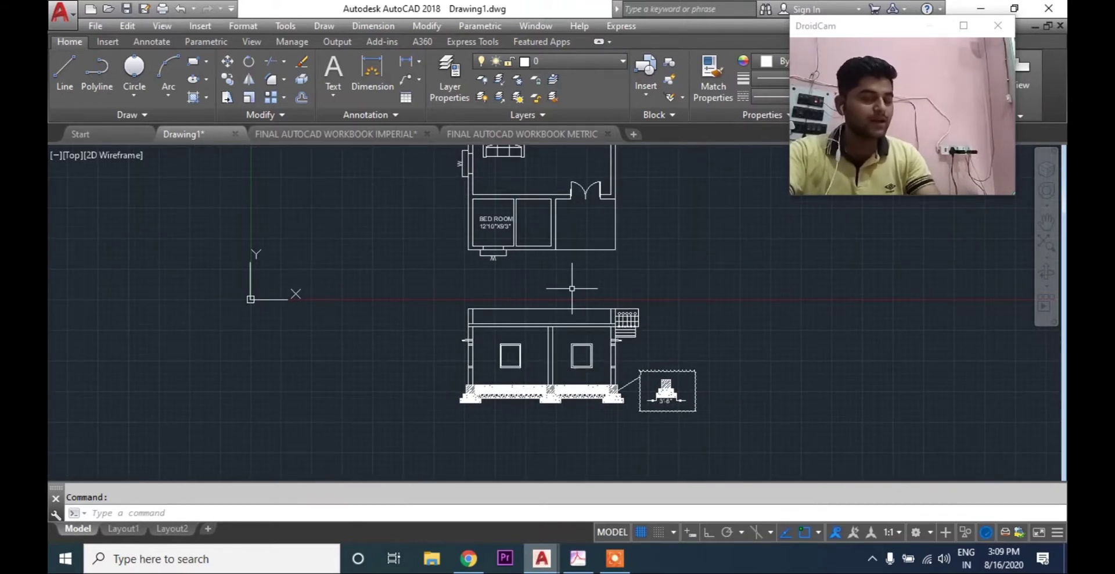
middle_click_drag(572, 289, 585, 283)
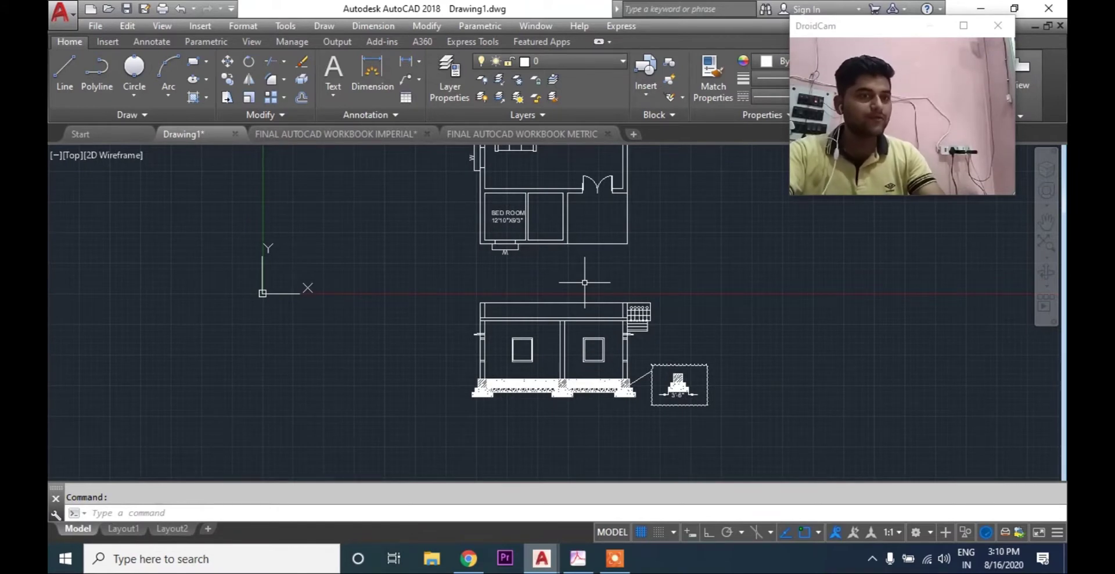
middle_click_drag(584, 282, 584, 267)
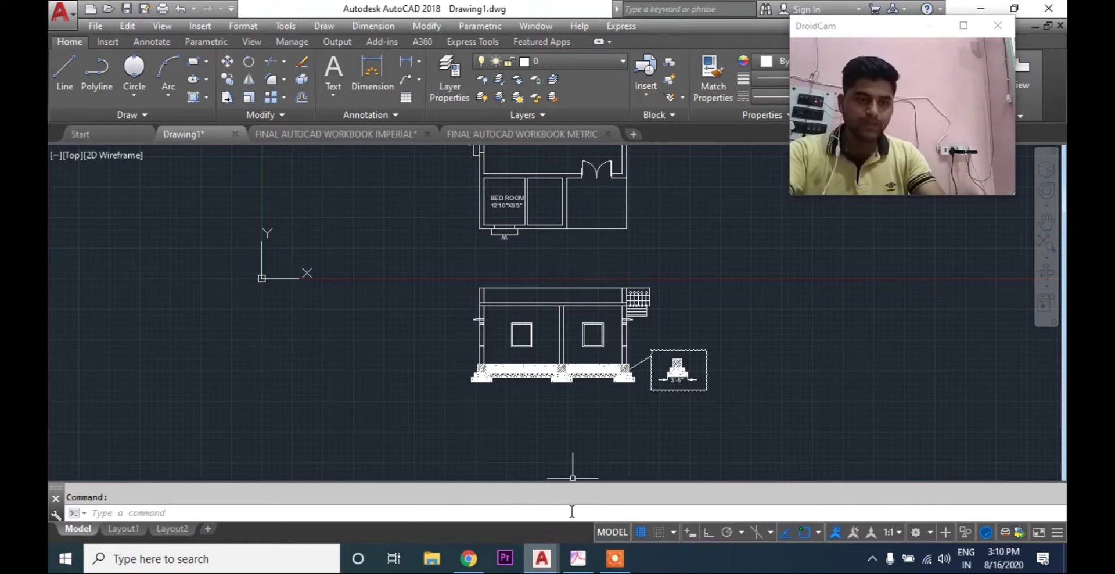
Switch to SEC ELEVATION.pdf in Acrobat and examine the front elevation and the level heights marked on Section S-1
left_click(578, 558)
scroll(503, 385, "up", 1)
scroll(503, 385, "up", 3)
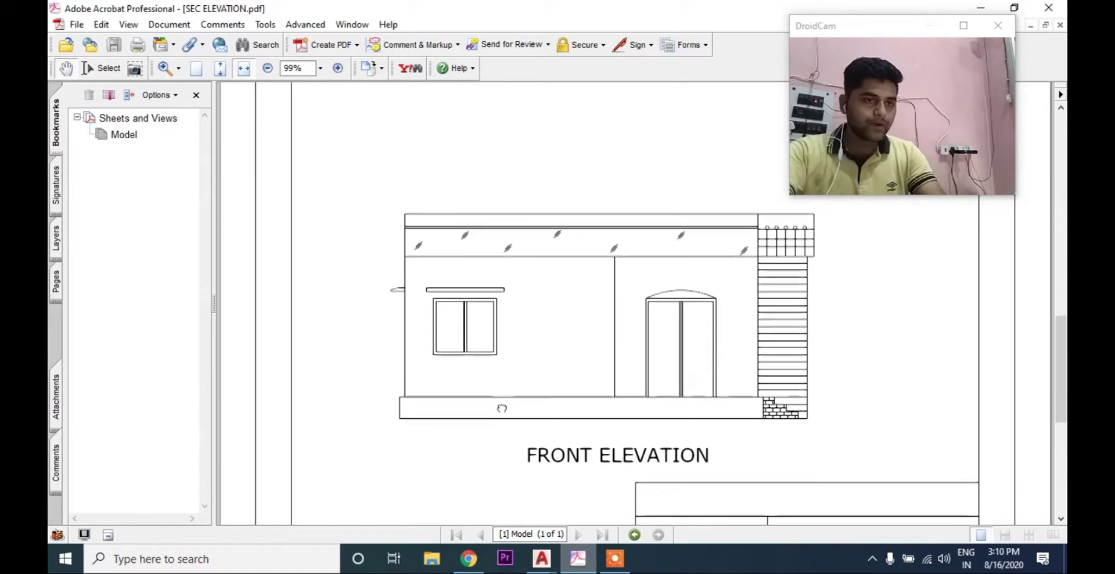
scroll(527, 343, "up", 9)
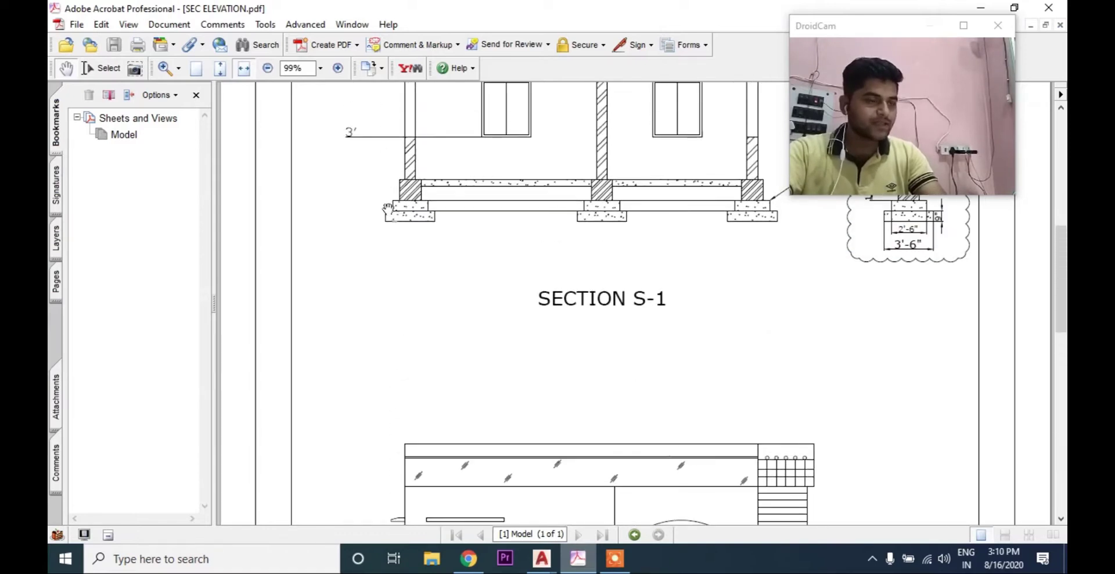
scroll(388, 207, "up", 1)
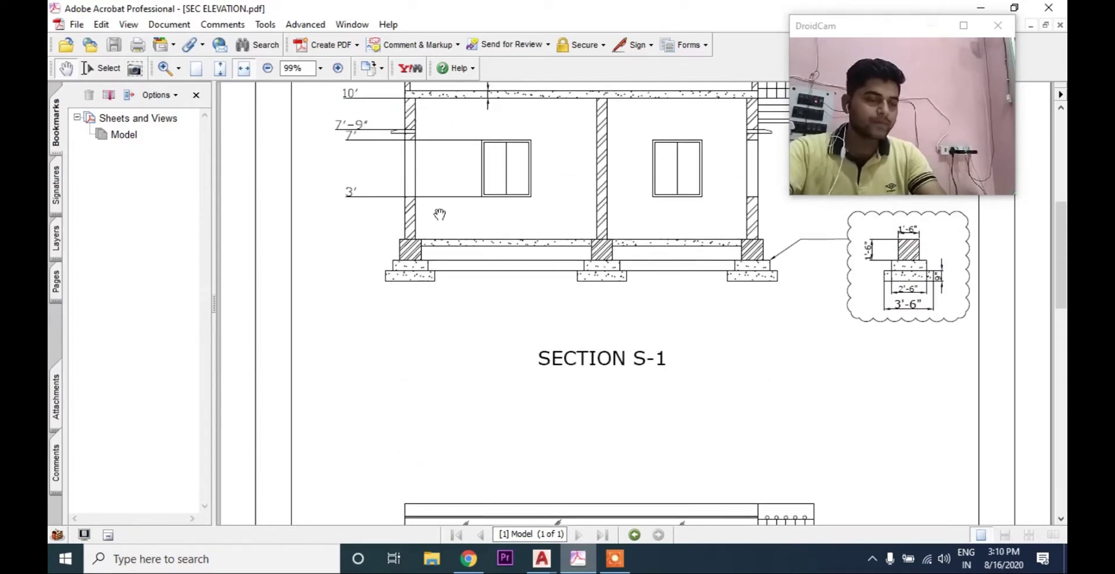
scroll(434, 314, "down", 5)
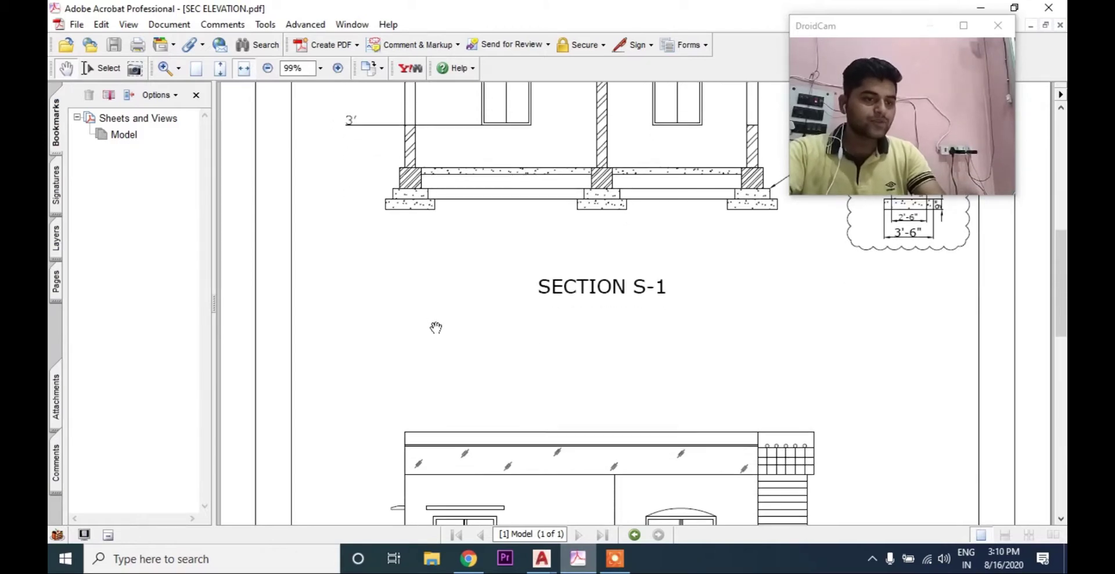
scroll(567, 462, "down", 2)
scroll(523, 463, "up", 3)
scroll(439, 464, "down", 1)
scroll(476, 466, "down", 3)
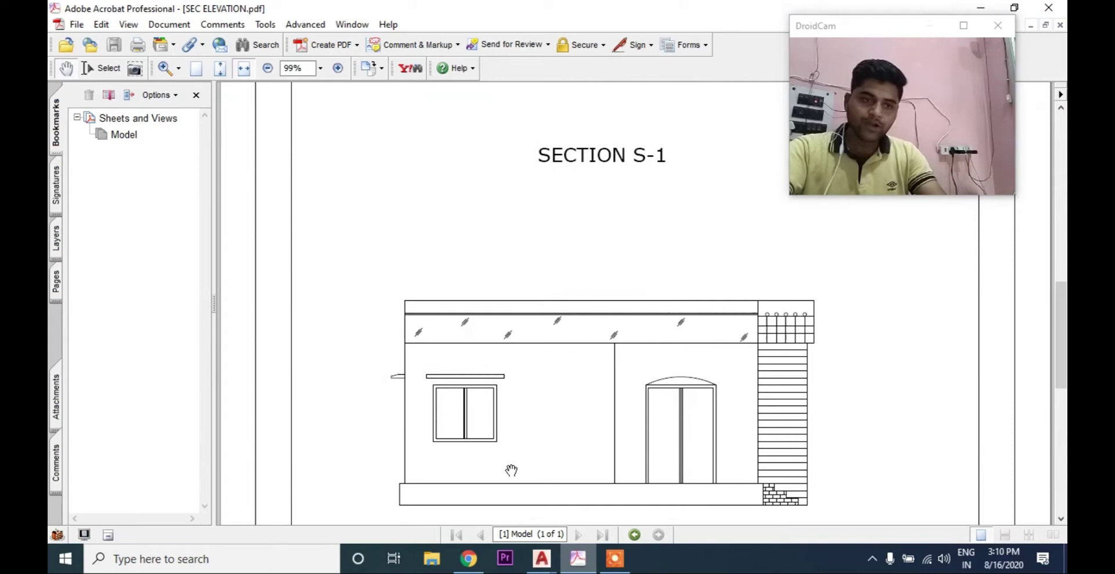
scroll(513, 458, "down", 1)
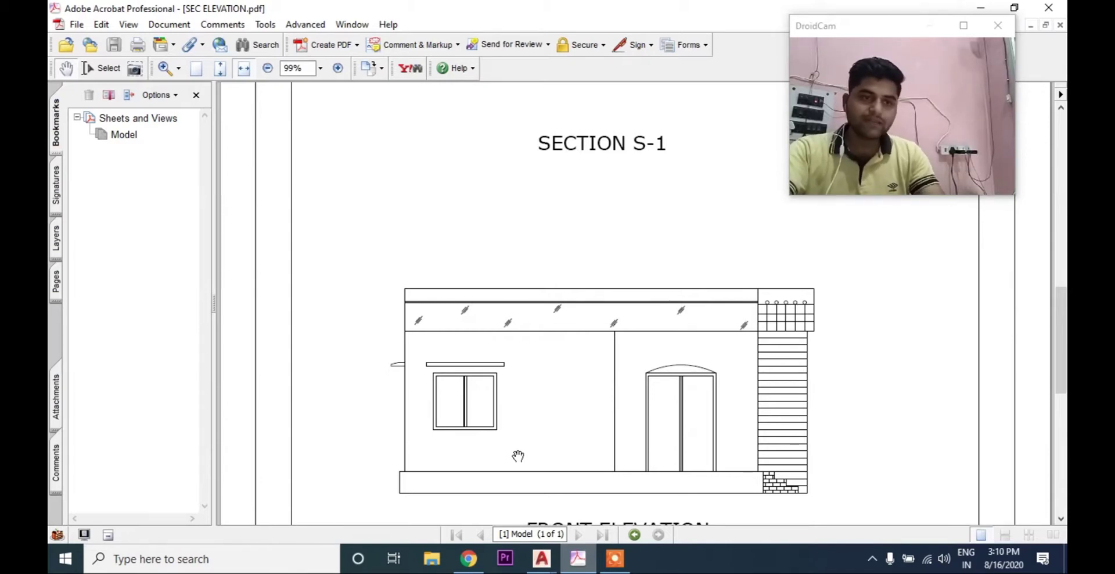
scroll(538, 379, "down", 2)
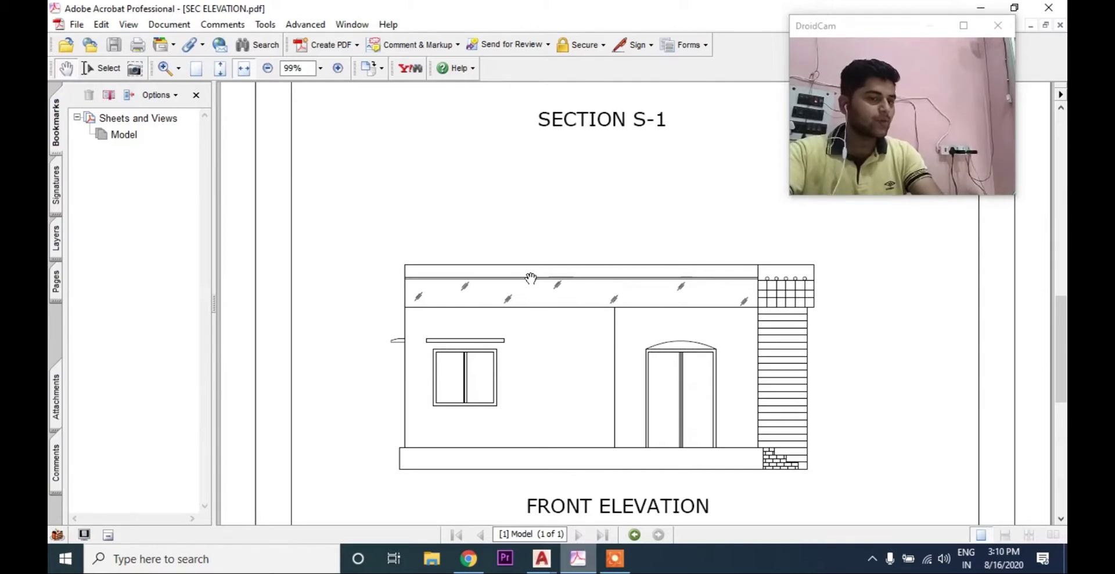
scroll(459, 331, "up", 3)
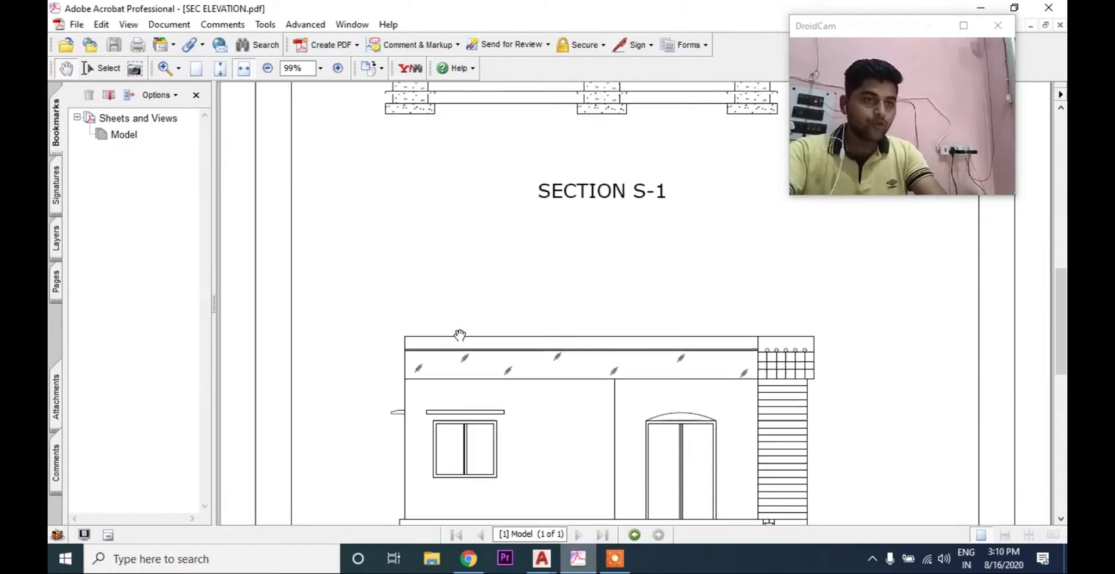
scroll(465, 336, "up", 5)
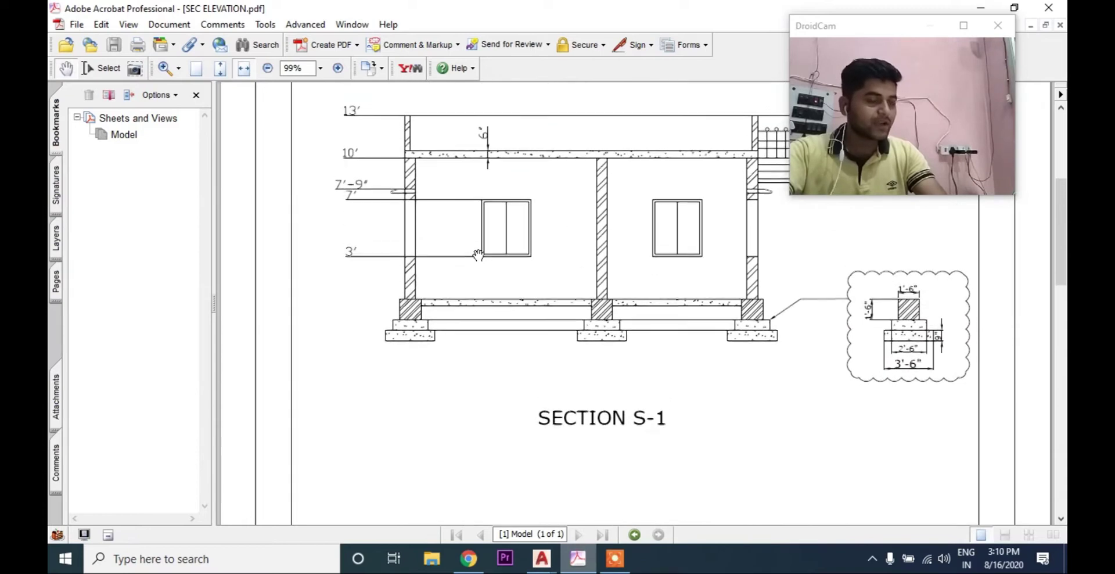
scroll(477, 254, "up", 1)
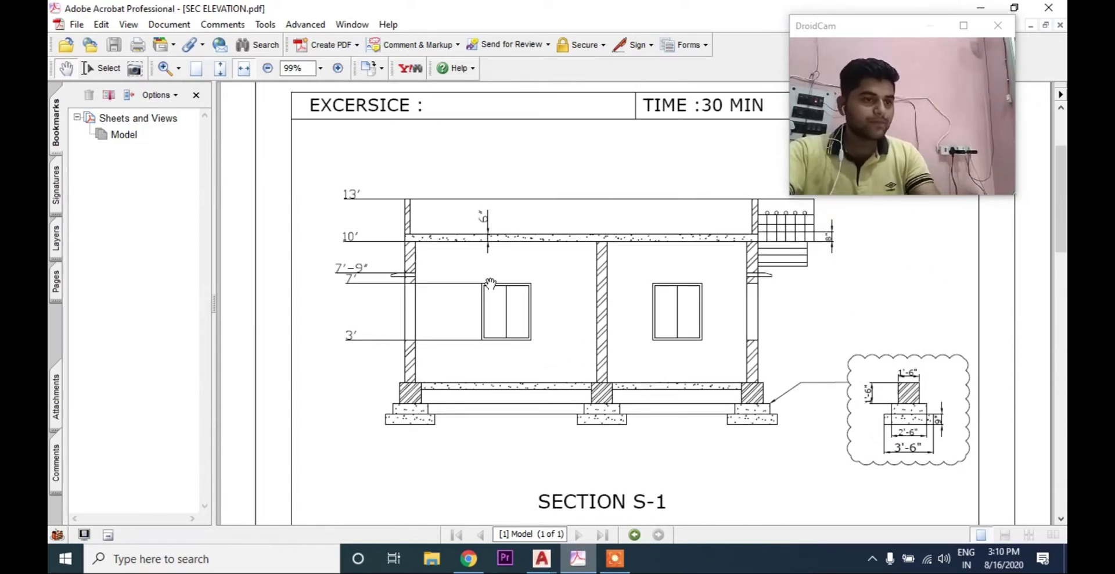
scroll(598, 375, "down", 6)
scroll(592, 434, "down", 1)
Switch back to Drawing1.dwg in AutoCAD and move the whole section with its footing detail sideways, clear of the area below the plan
left_click(540, 559)
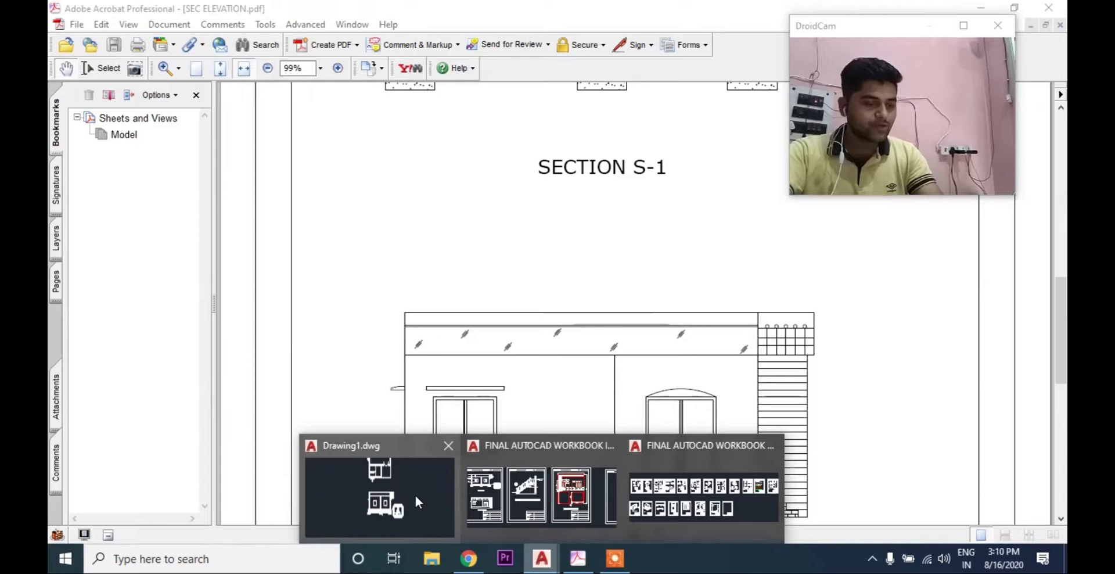
left_click(415, 496)
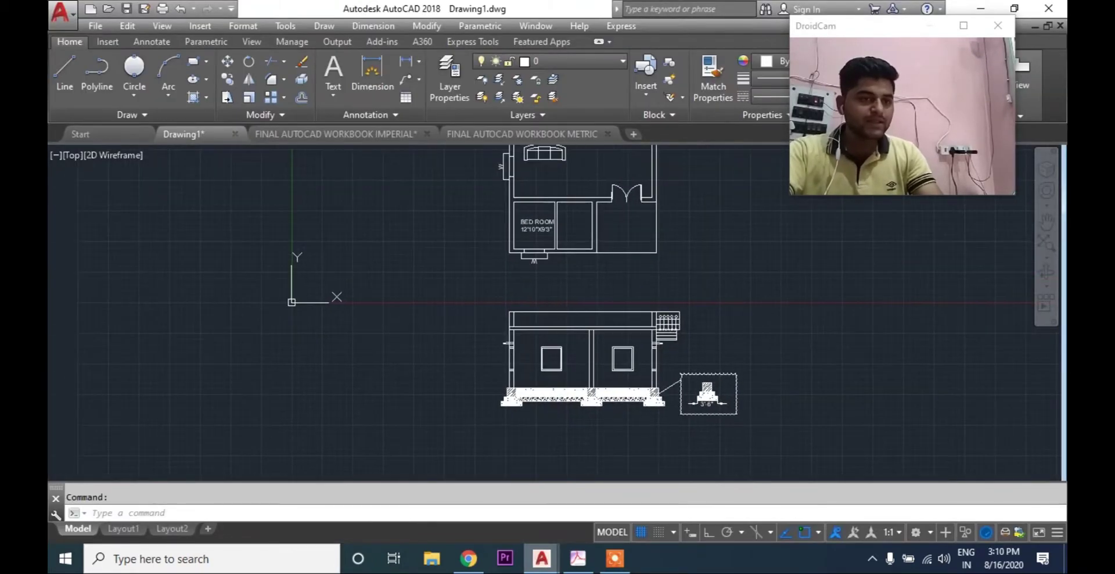
middle_click_drag(575, 370, 513, 344)
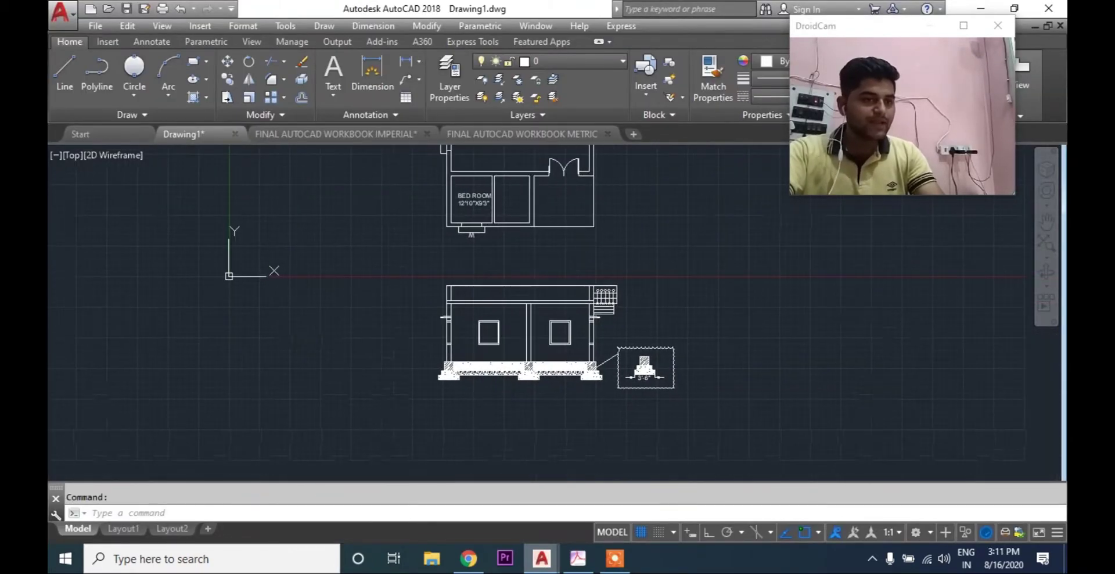
left_click(384, 259)
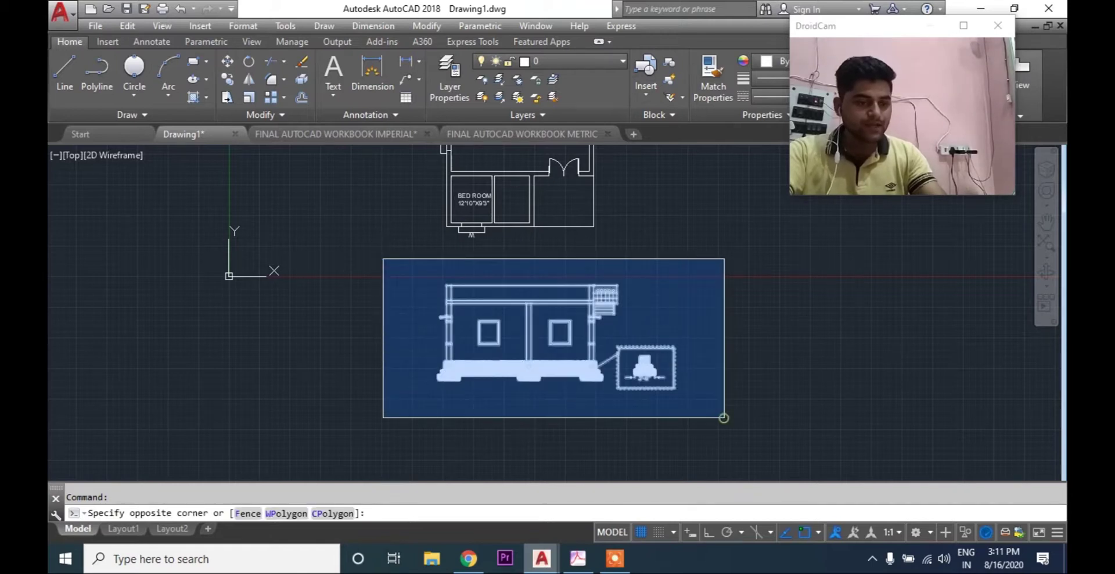
left_click(723, 418)
type("m")
key("Return")
left_click(316, 368)
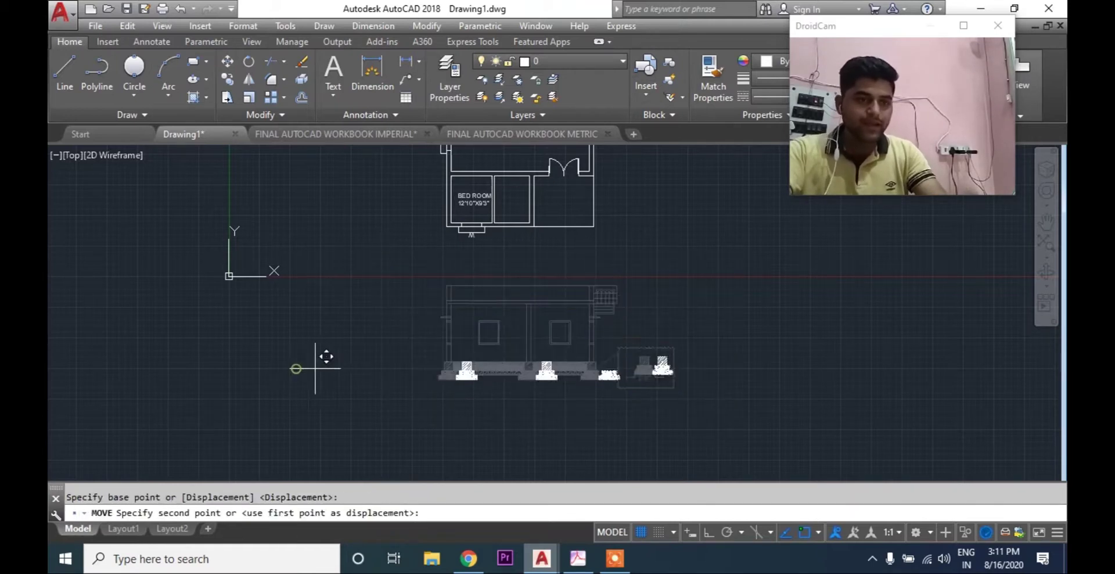
left_click(556, 377)
mouse_move(501, 336)
middle_mouse_down()
mouse_move(454, 381)
mouse_move(515, 365)
middle_mouse_up()
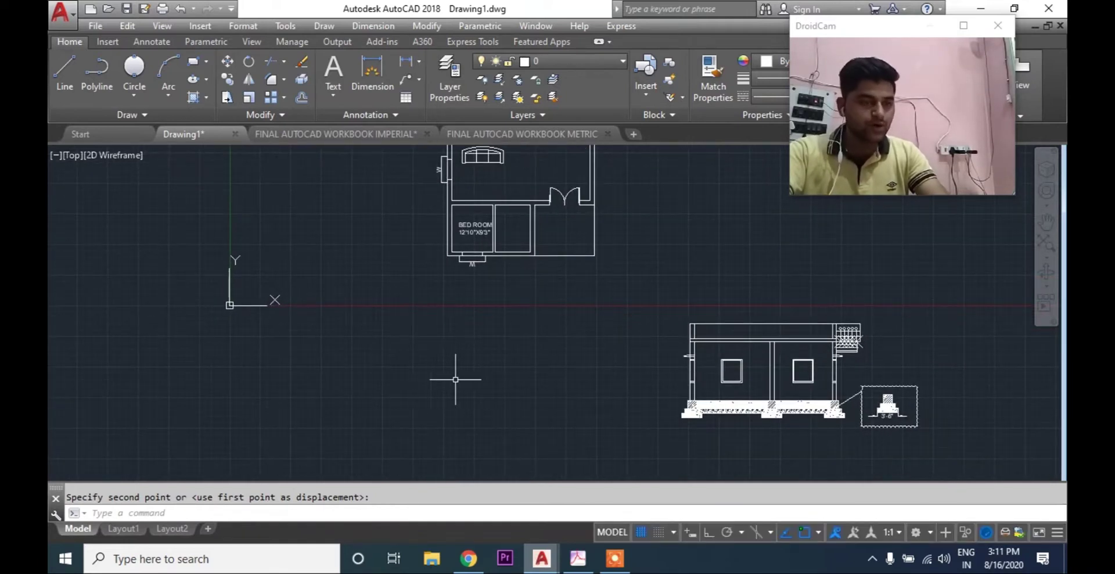
Draw vertical construction lines through the two outer corners of the floor plan's front edge
middle_click_drag(813, 370, 848, 363)
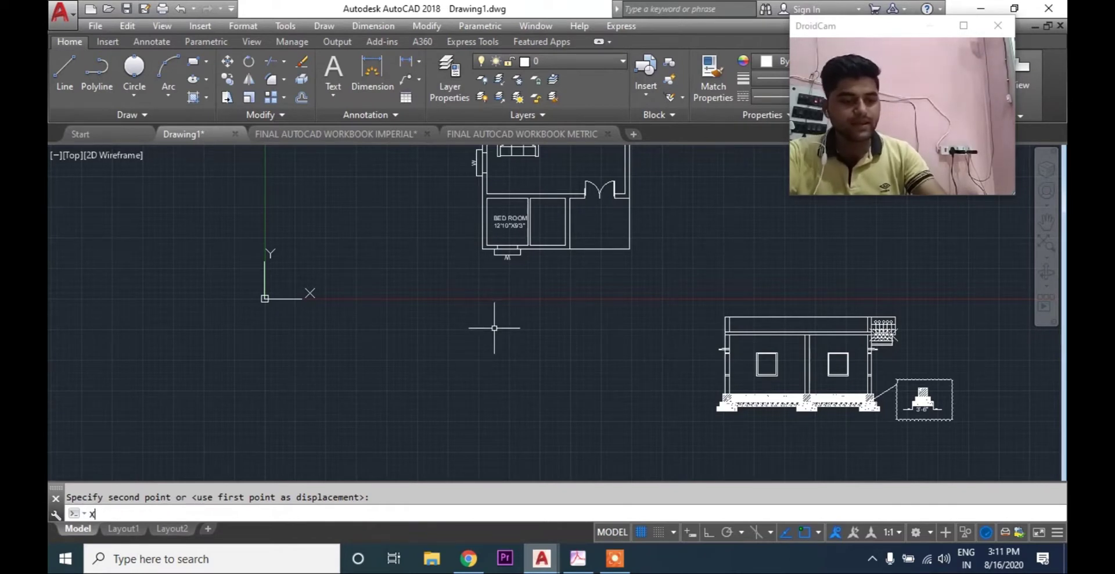
key("Return")
middle_click_drag(495, 327, 507, 339)
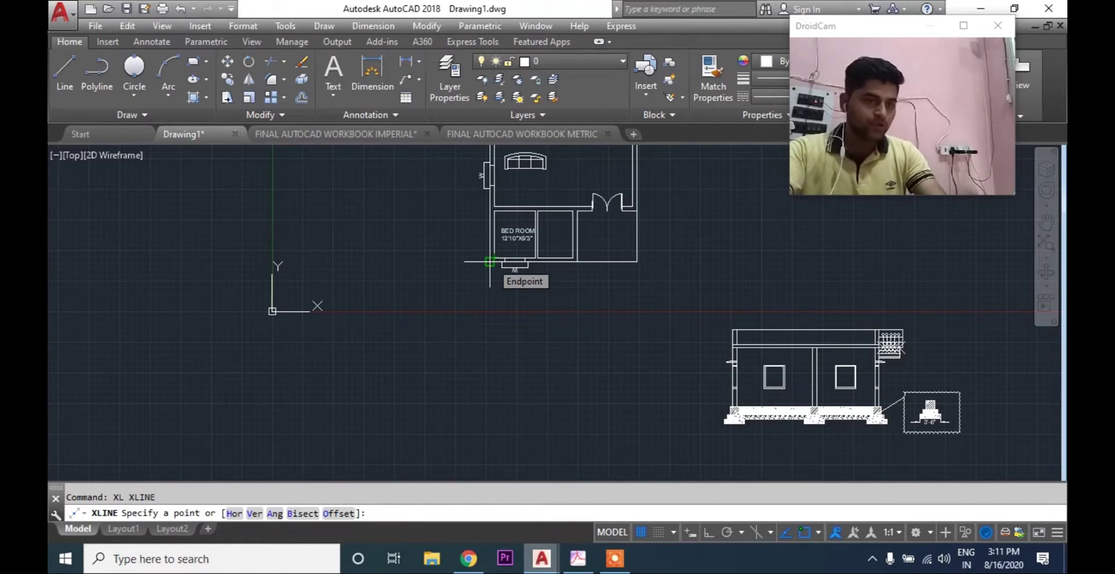
middle_click_drag(501, 315, 483, 361)
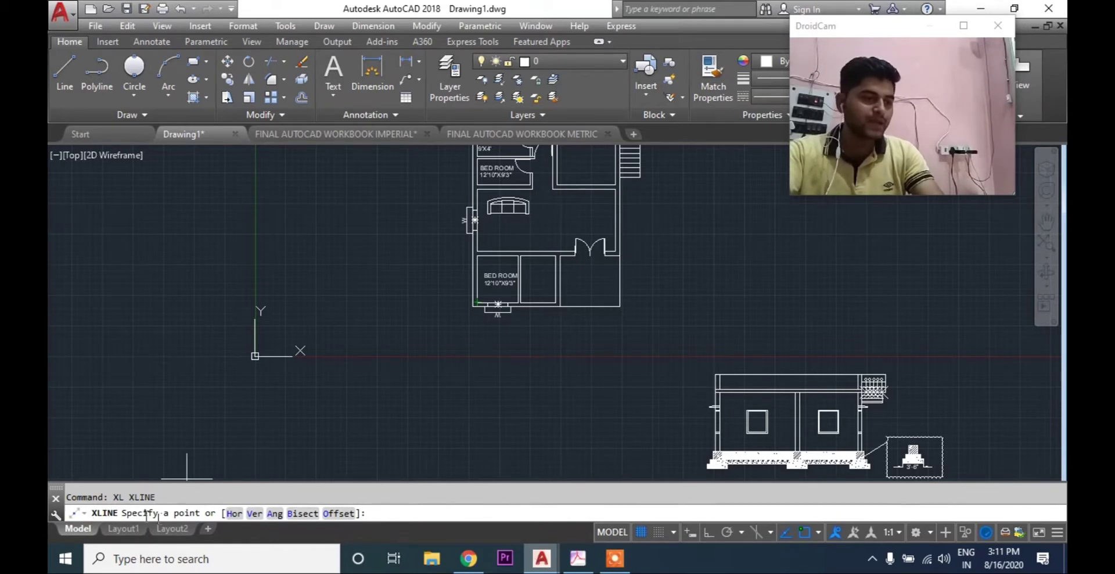
left_click(254, 513)
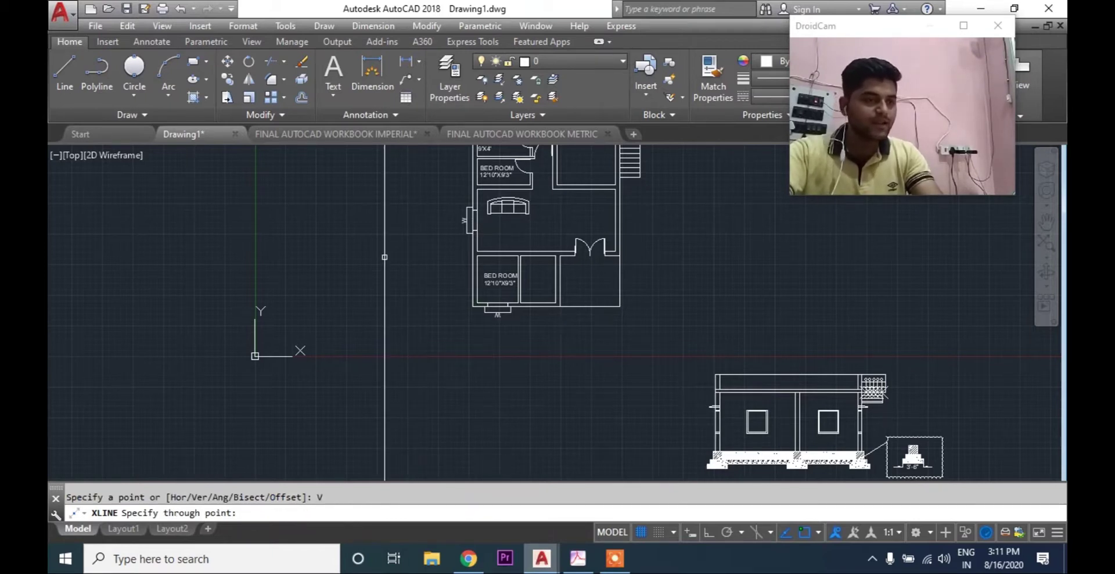
scroll(406, 334, "up", 2)
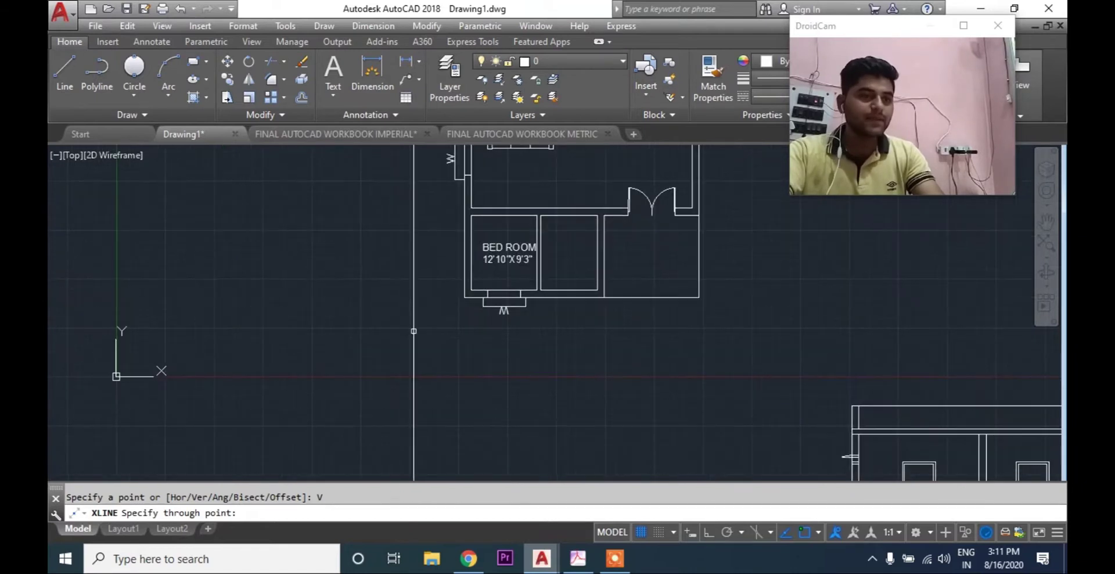
left_click(464, 298)
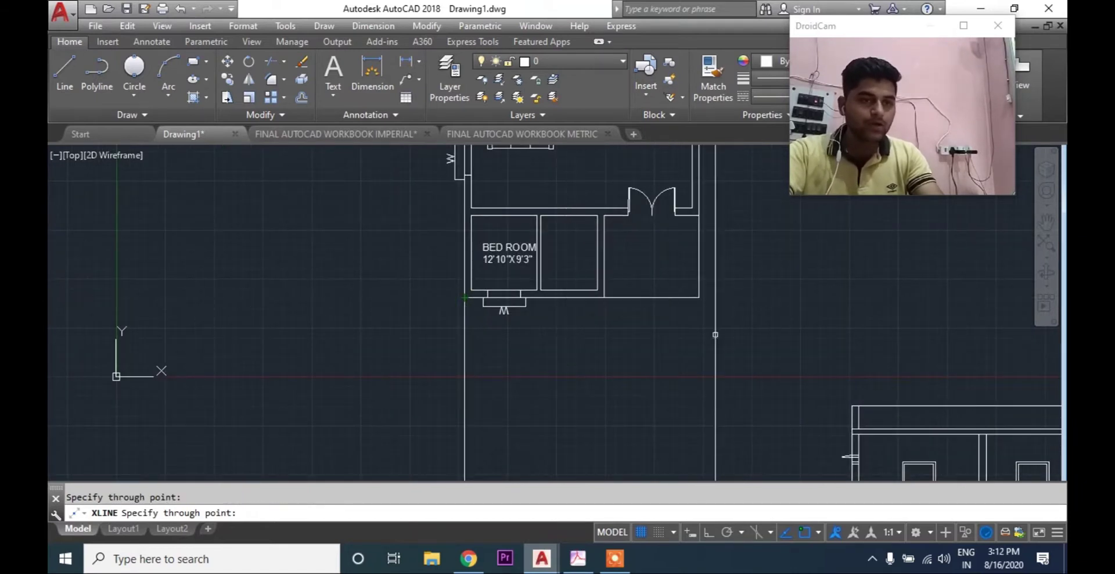
left_click(698, 298)
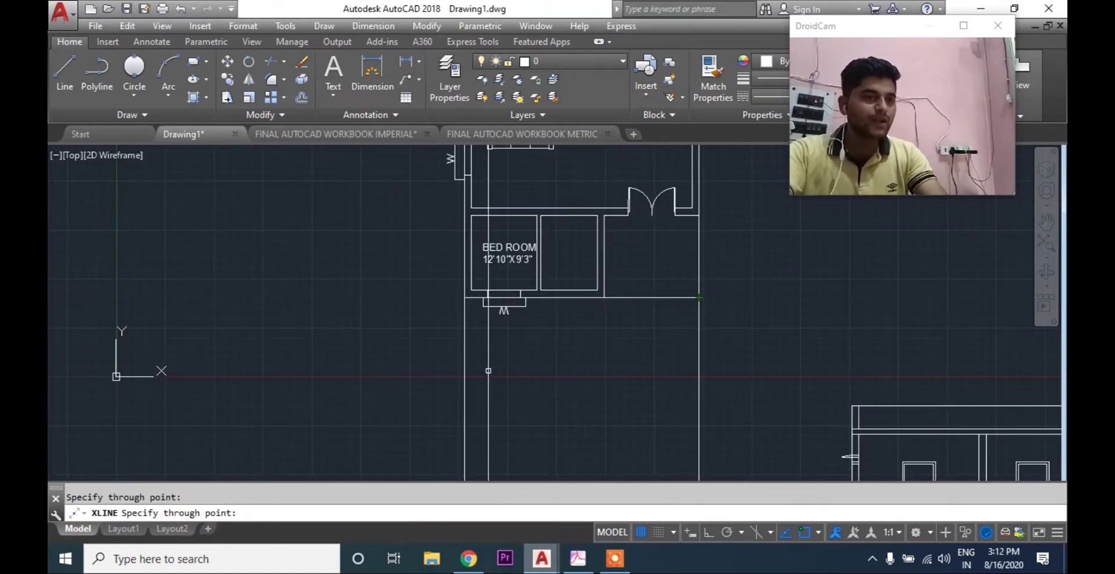
key("Escape")
Draw a horizontal base line between the two vertical construction lines, some distance below the floor plan
scroll(488, 348, "down", 2)
left_click(64, 75)
left_click(451, 414)
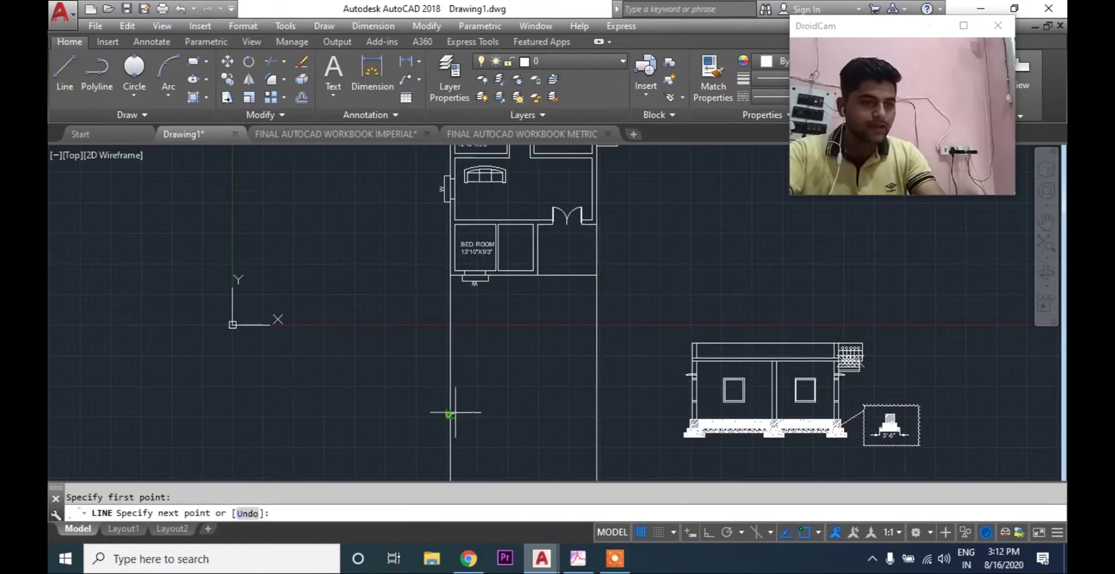
left_click(596, 414)
key("Escape")
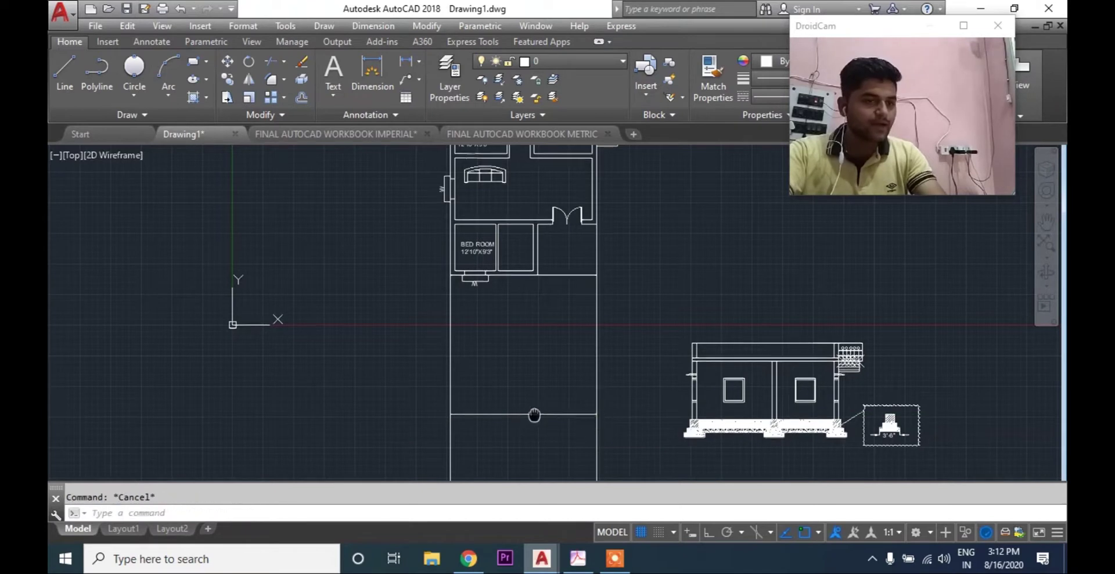
Offset the horizontal base line upward by 10' between the construction lines
middle_click_drag(535, 415, 508, 398)
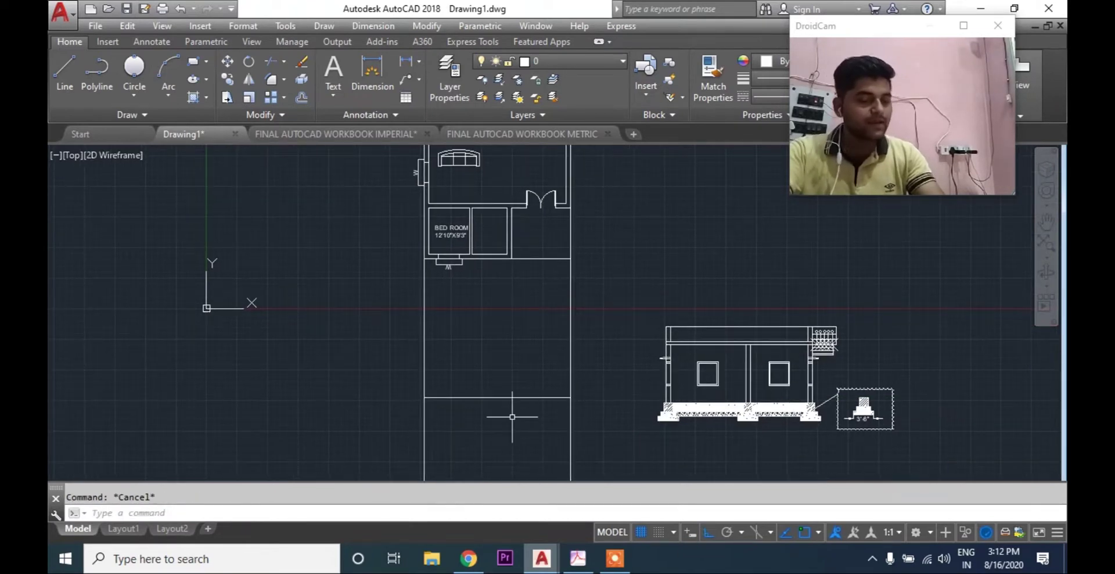
type("o")
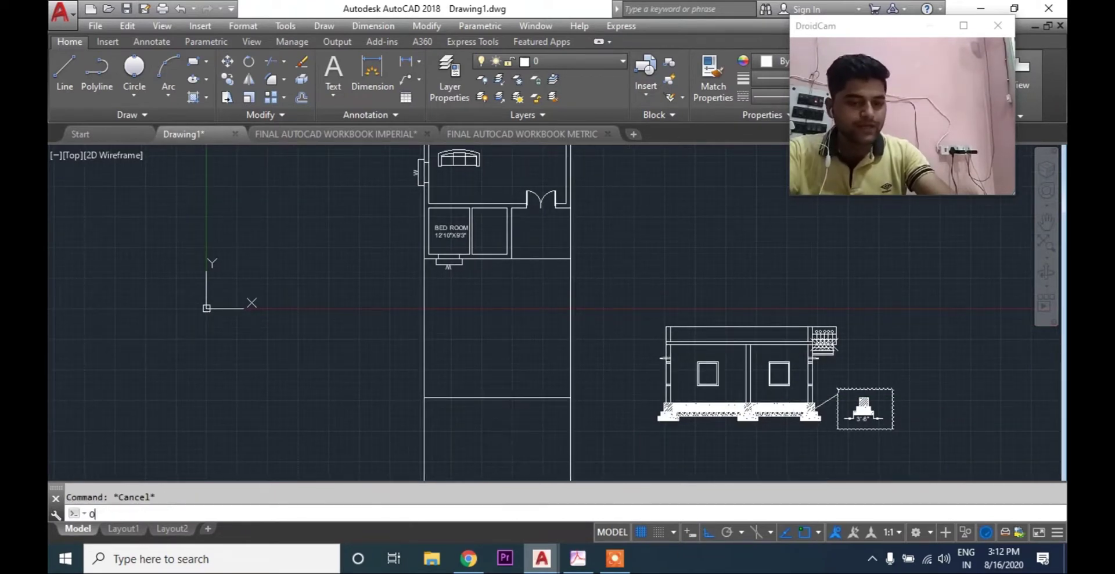
key("Return")
type("10'")
key("Return")
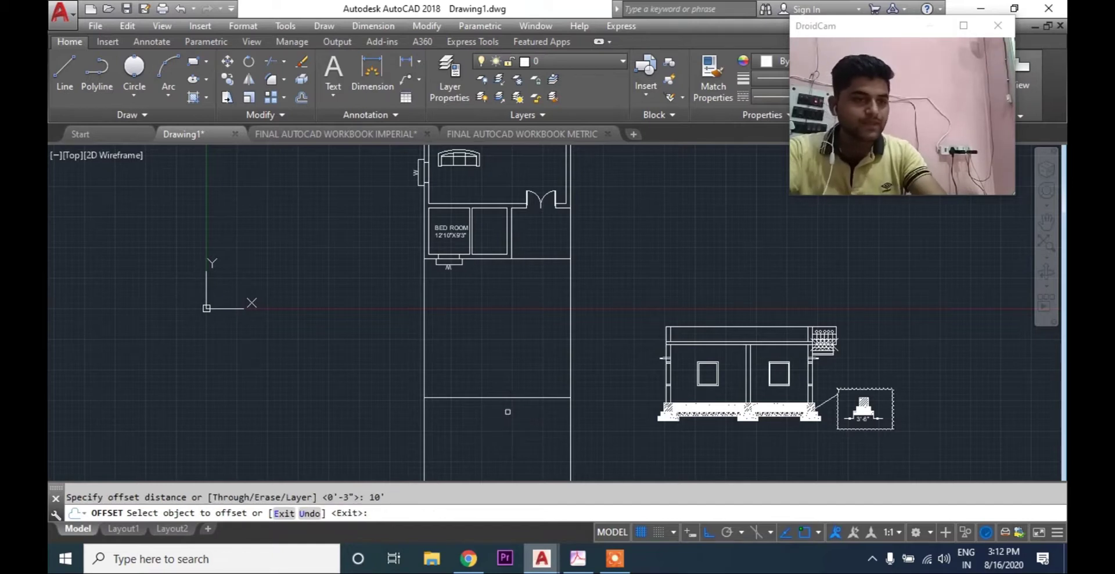
left_click(502, 397)
left_click(518, 356)
key("Return")
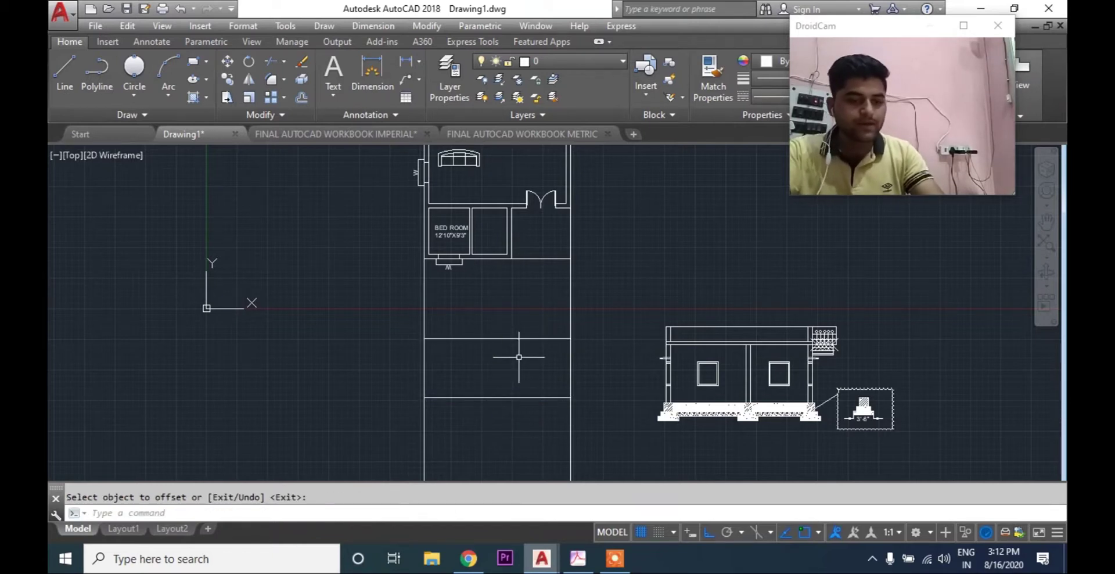
Offset the elevation's upper horizontal line upward by 3' for the parapet top
key("Return")
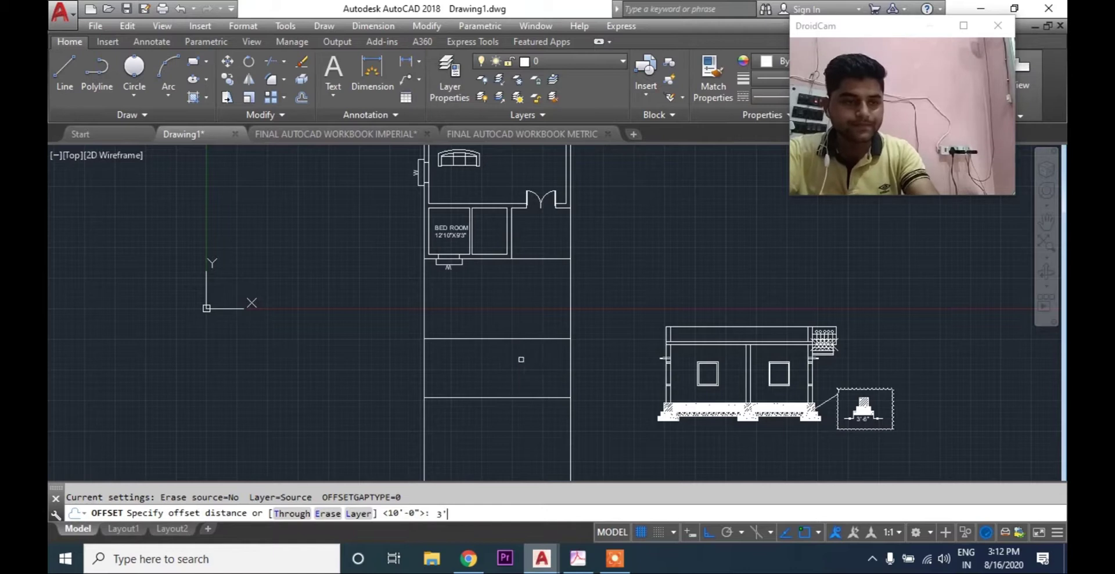
key("Return")
left_click(505, 338)
left_click(506, 316)
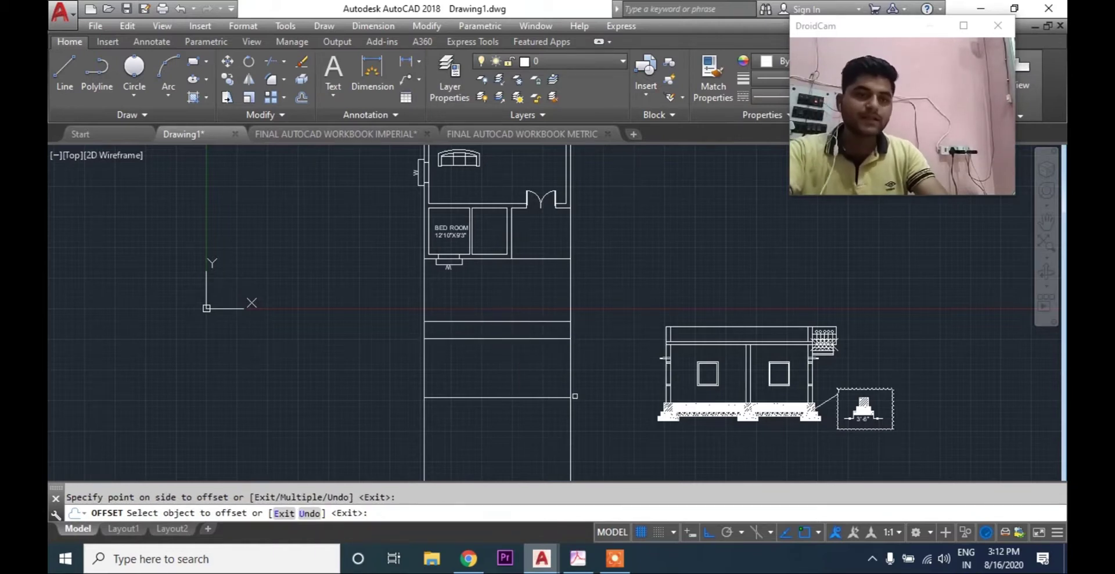
Switch to SEC ELEVATION.pdf and examine the front elevation's plinth, roof levels and the footing detail dimensions in Section S-1
left_click(578, 558)
scroll(618, 465, "down", 2)
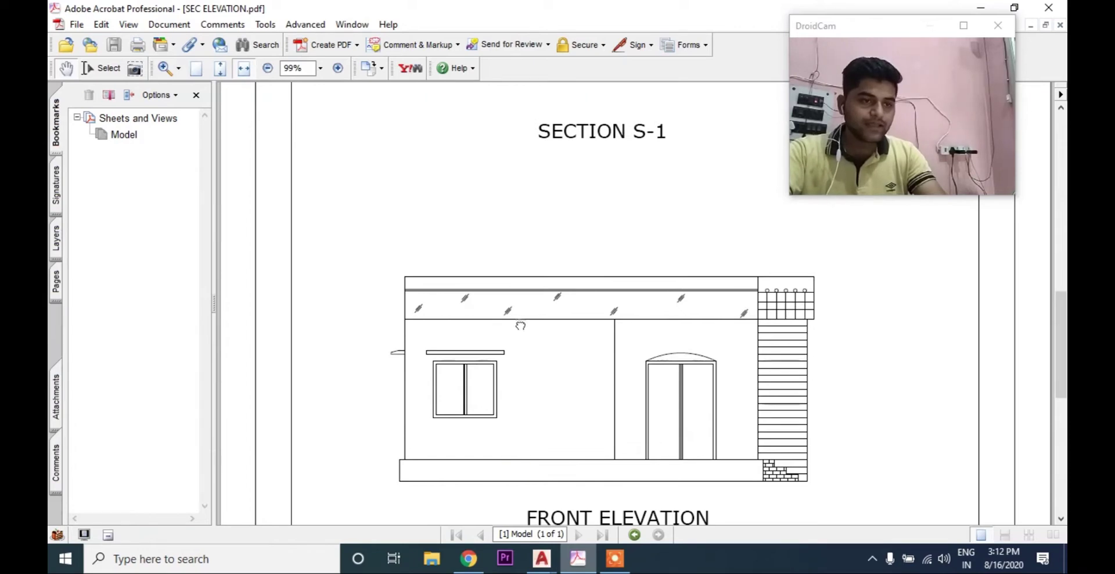
left_click(547, 319)
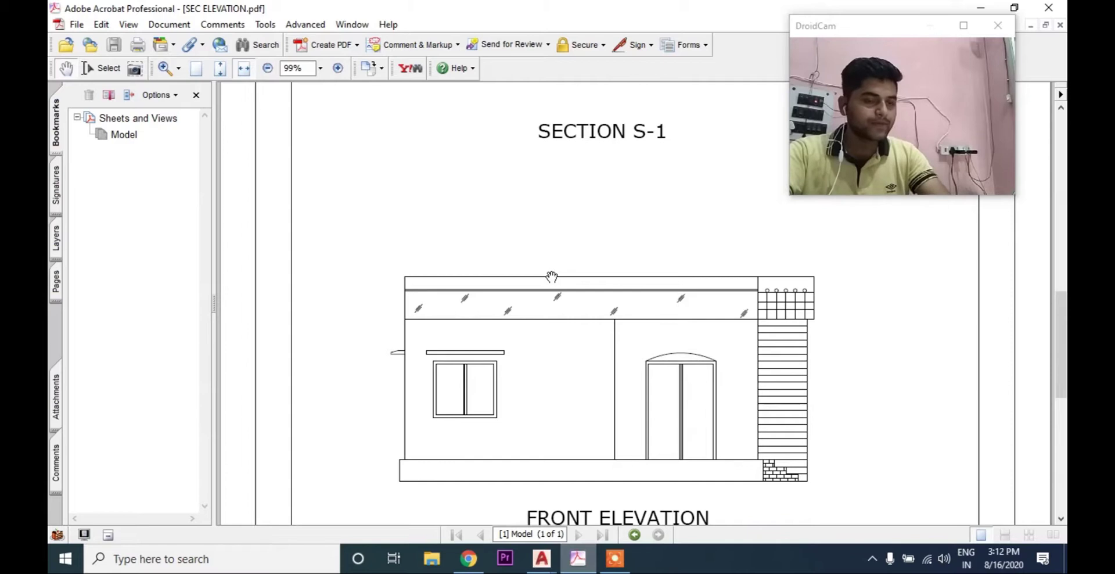
left_click(517, 464)
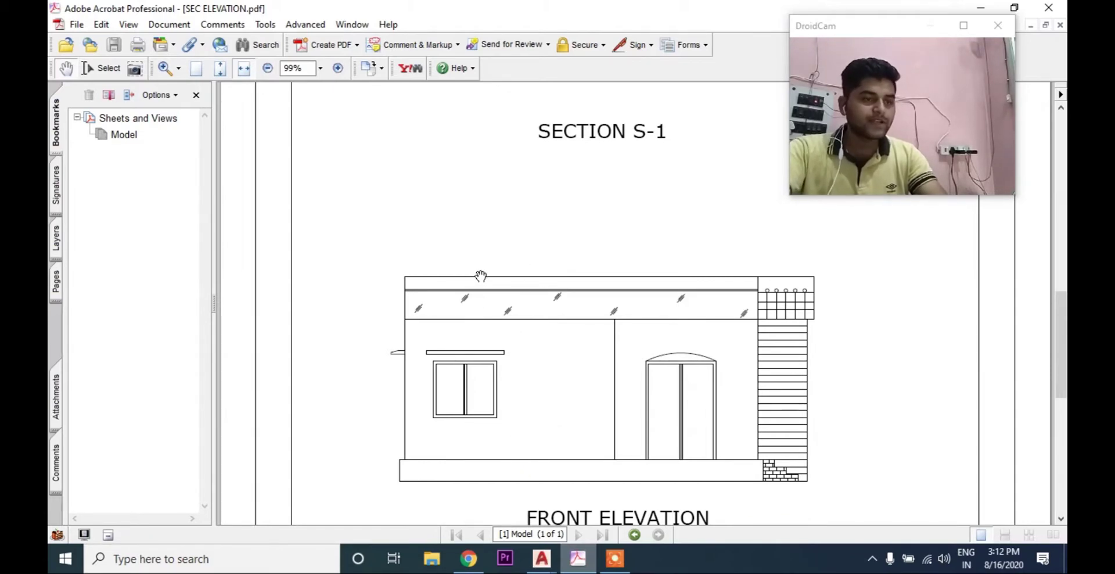
left_click_drag(528, 355, 528, 246)
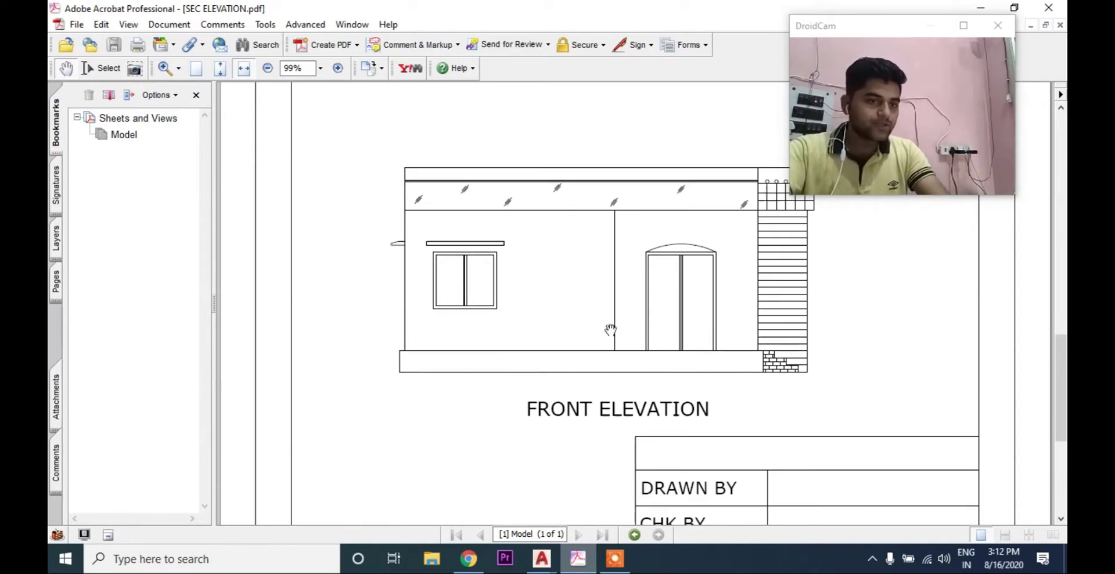
scroll(583, 346, "up", 5)
scroll(584, 343, "up", 6)
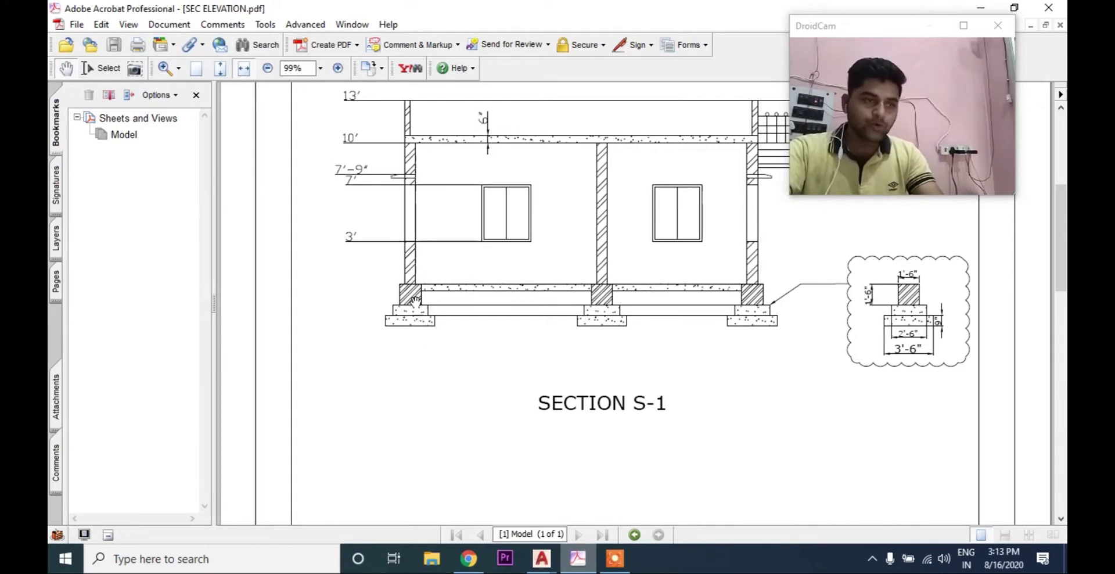
scroll(597, 458, "down", 5)
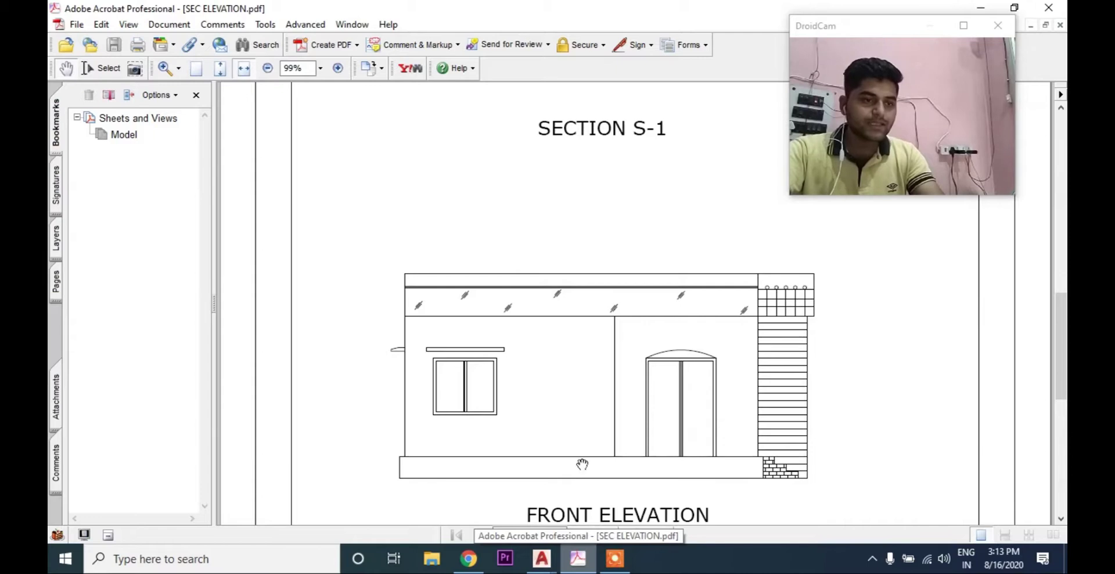
scroll(557, 433, "up", 3)
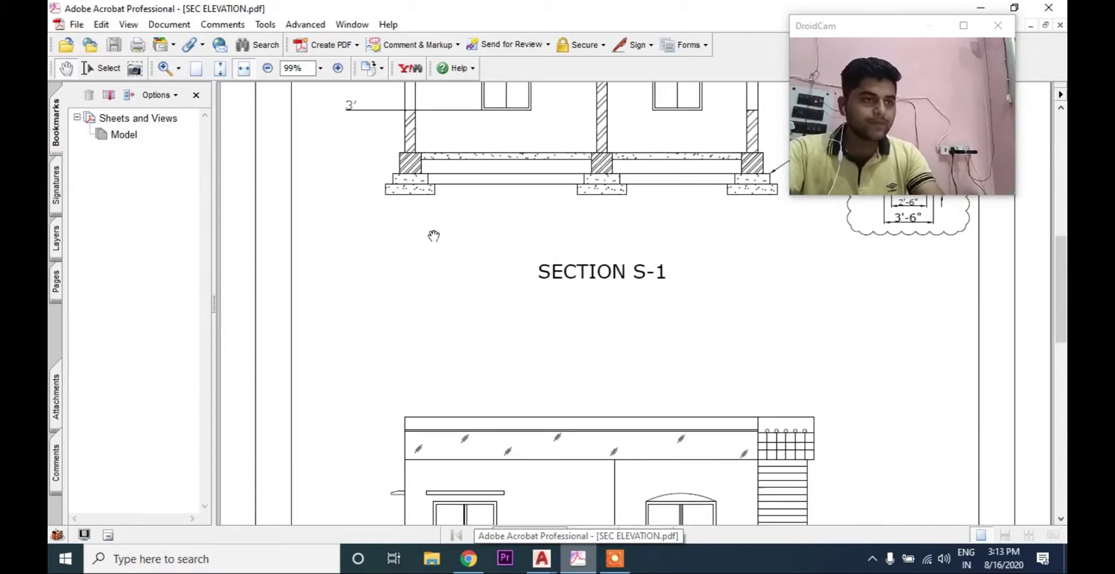
scroll(744, 282, "up", 2)
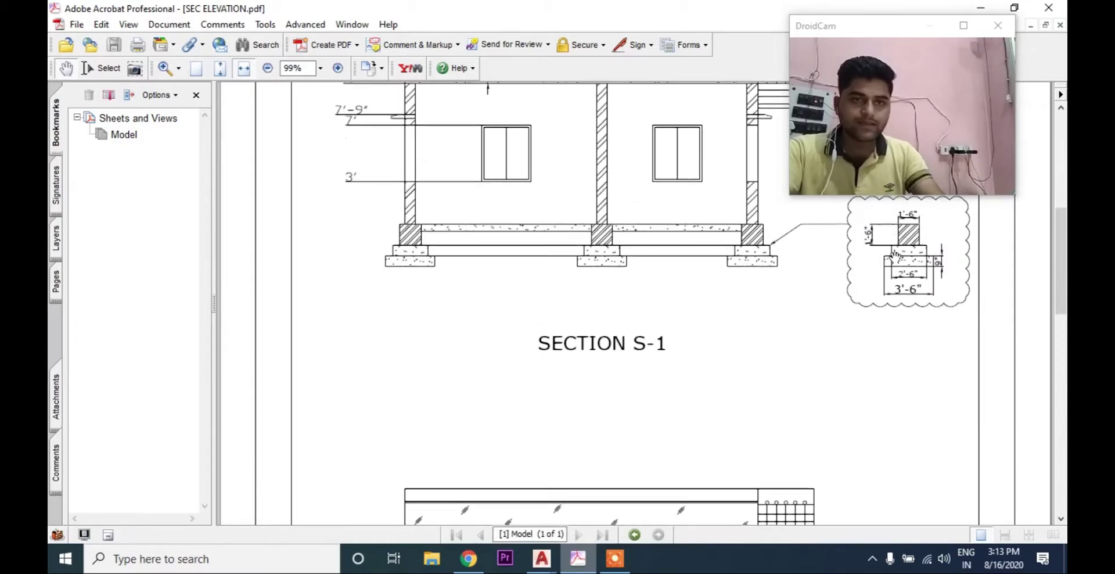
scroll(928, 244, "up", 5, "ctrl")
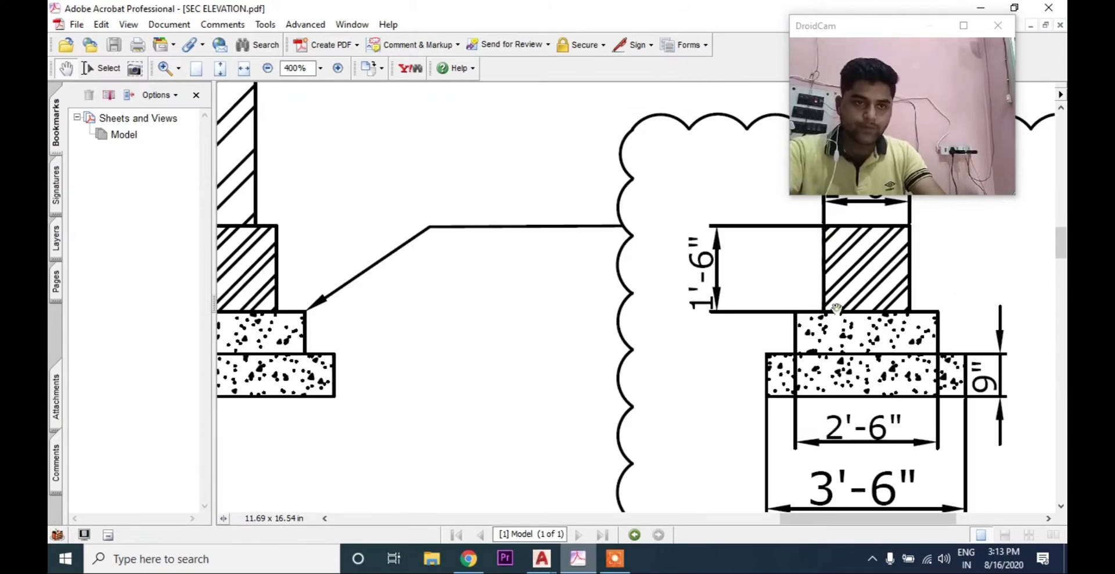
scroll(703, 281, "down", 5, "ctrl")
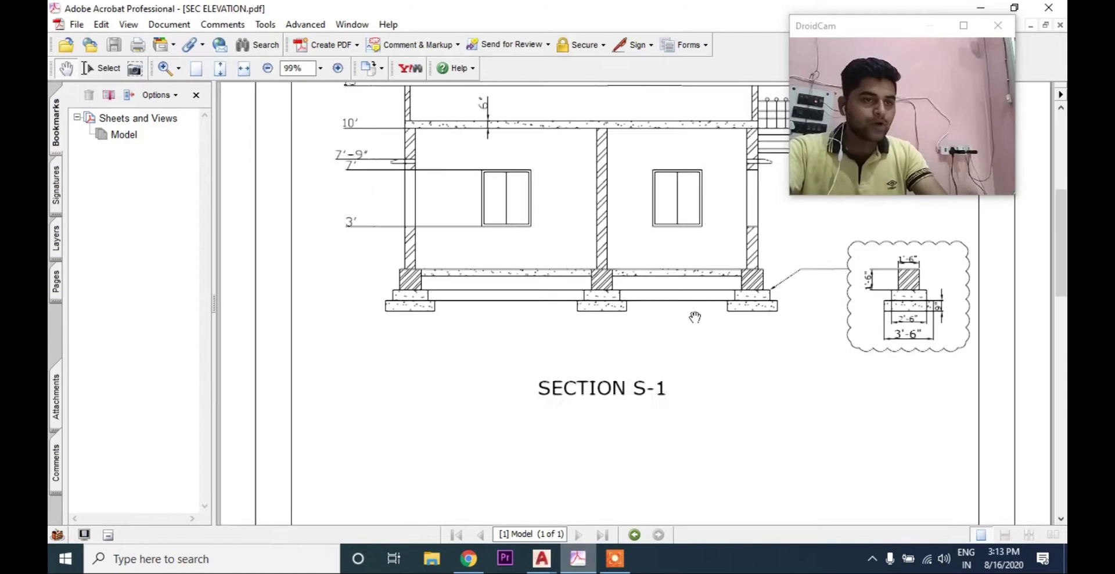
Return to Drawing1.dwg and offset the elevation's base line downward by 1'6 for the plinth
mouse_move(541, 558)
left_click(436, 498)
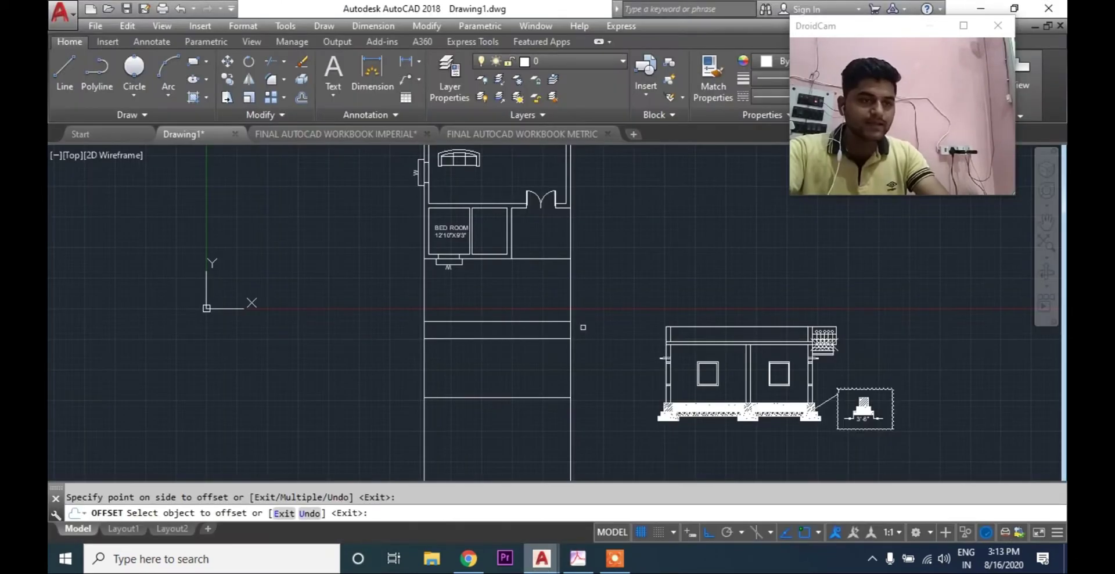
key("Escape")
key("Return")
type("1'6")
key("Return")
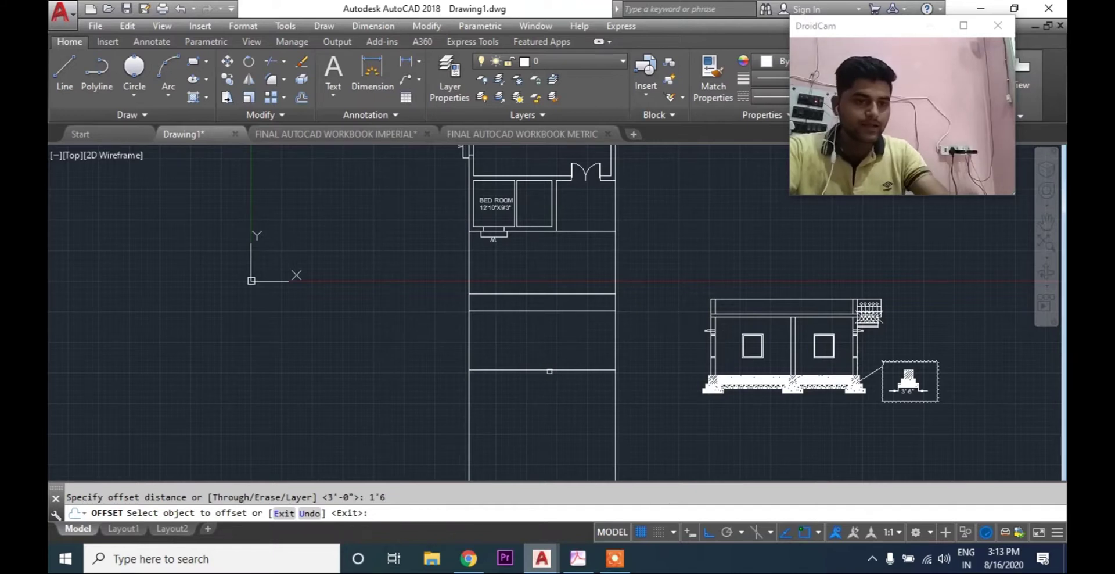
left_click(550, 371)
left_click(540, 405)
key("Escape")
Trim the vertical construction lines between the floor plan and the elevation outline and below the plinth line
type("TR")
key("Return")
key("Return")
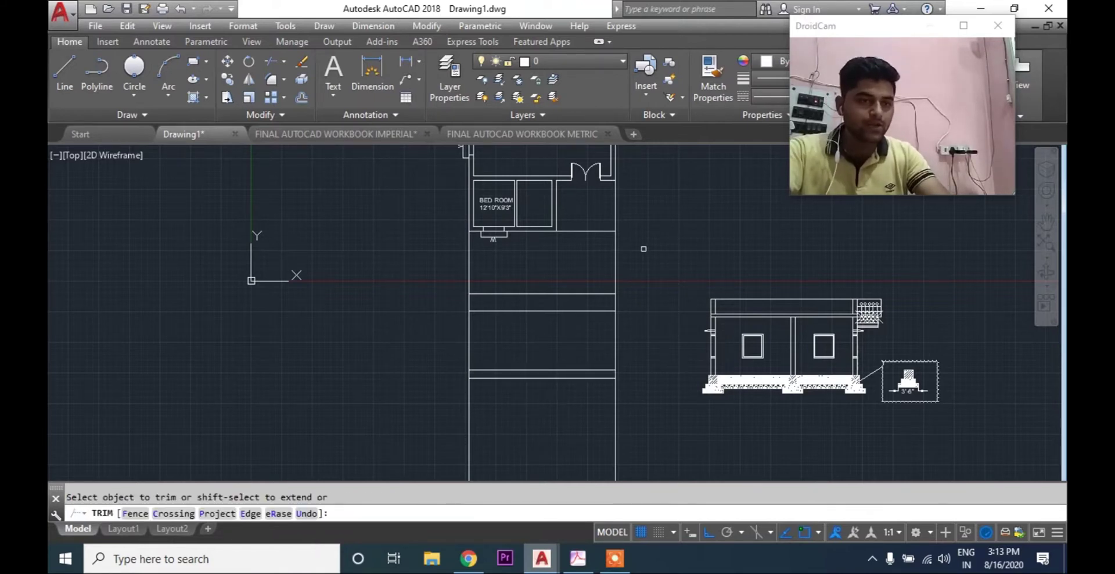
left_click(644, 249)
left_click(471, 263)
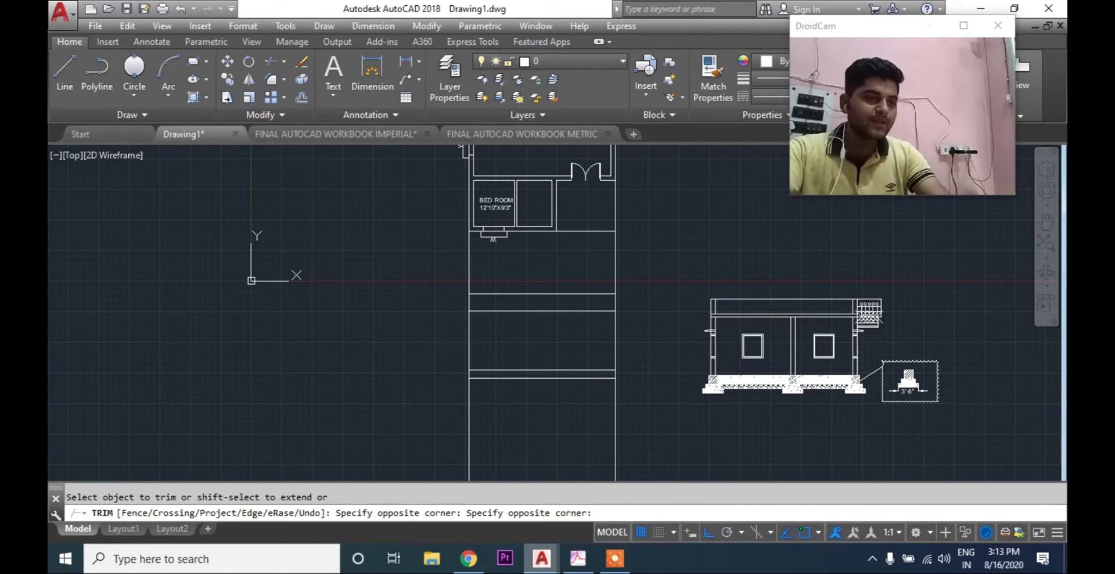
left_click(638, 414)
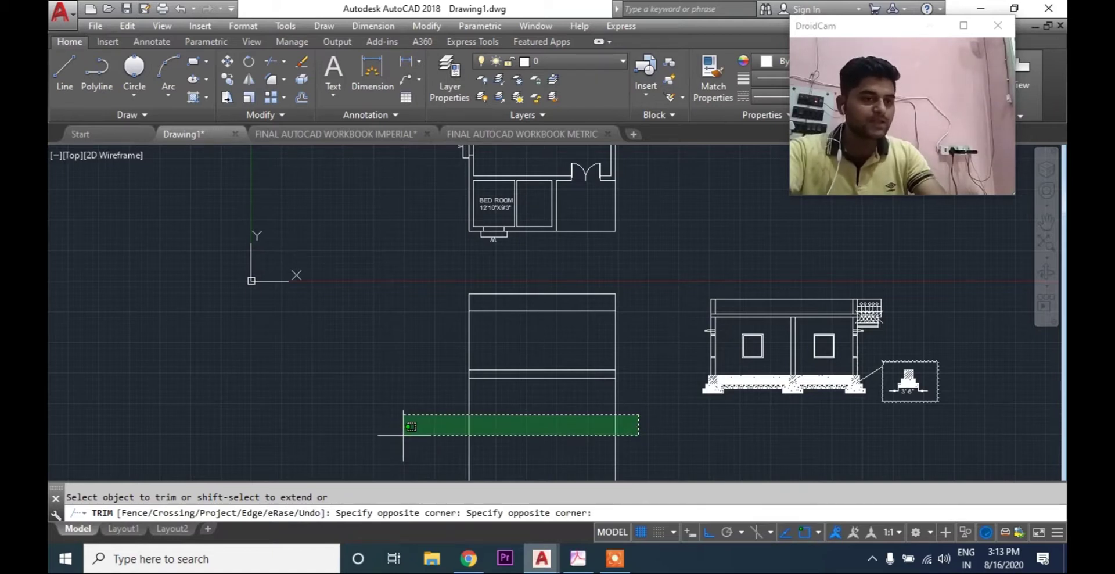
left_click(404, 435)
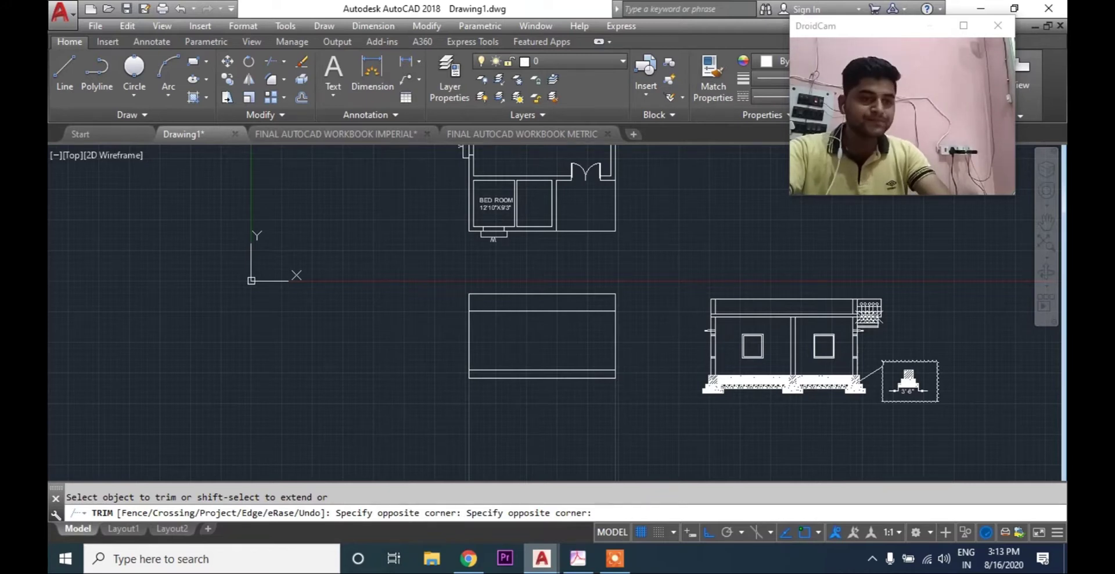
key("Escape")
Erase the two leftover construction line pieces above the floor plan
scroll(532, 344, "down", 2)
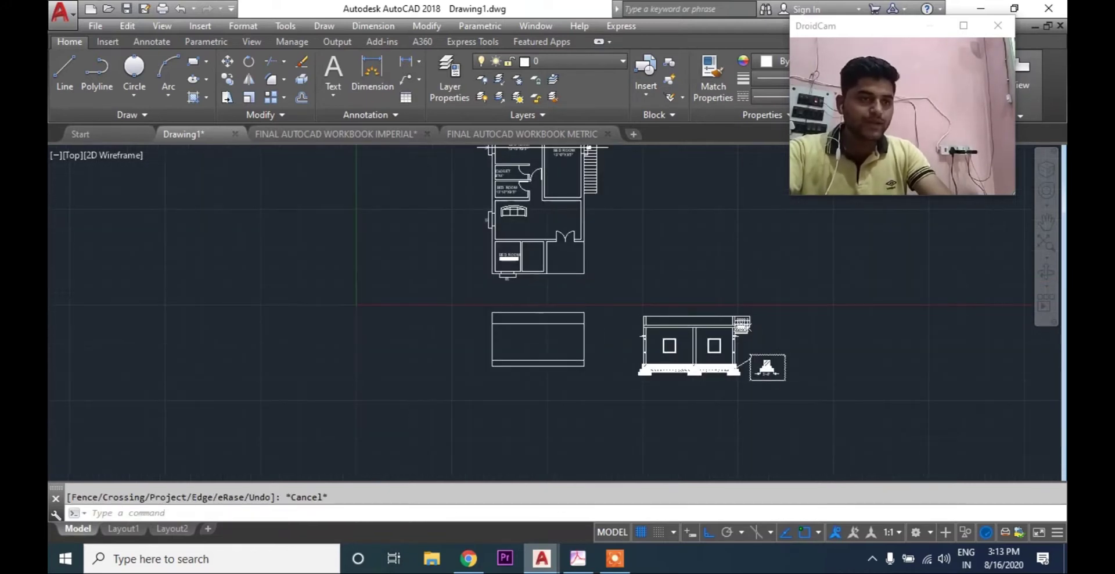
scroll(558, 445, "down", 3)
left_click(592, 224)
left_click(331, 264)
type("e")
key("Return")
scroll(541, 420, "up", 4)
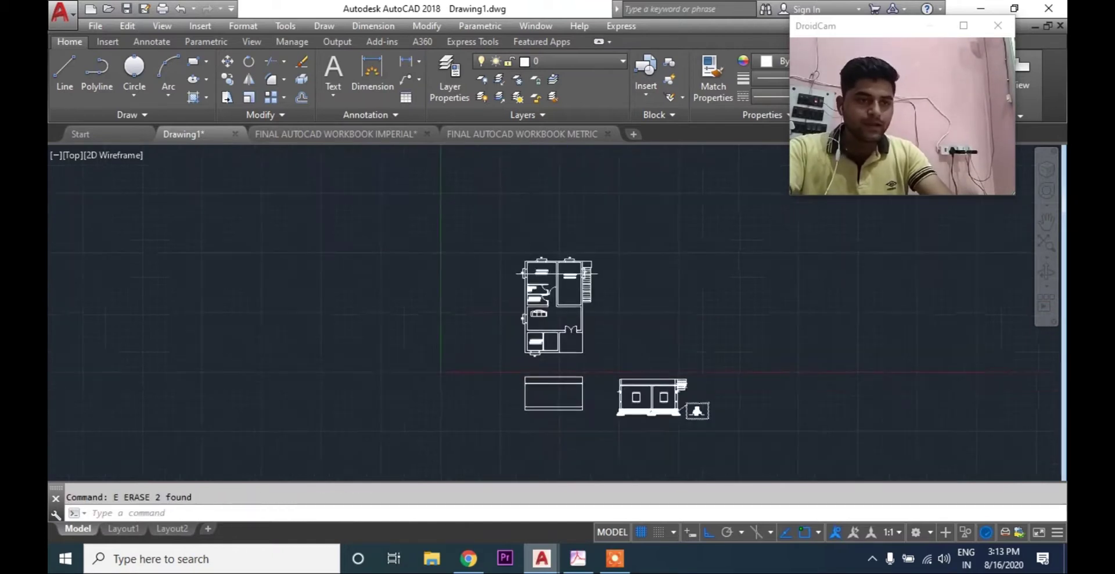
middle_click_drag(699, 410, 649, 395)
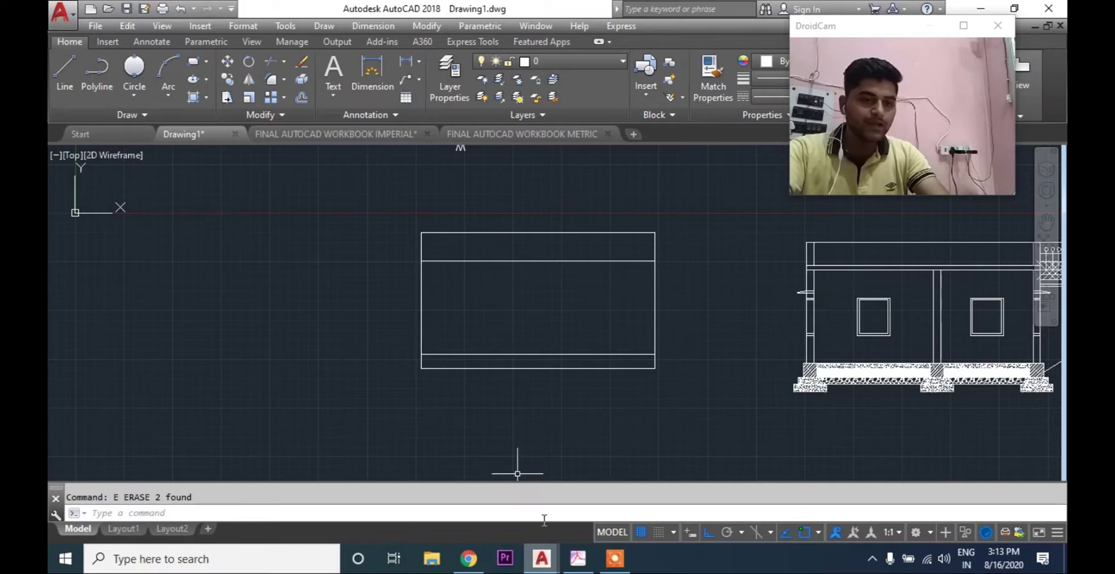
Switch to SEC ELEVATION.pdf and examine how the plinth projects beyond the walls in the front elevation and Section S-1
left_click(578, 558)
scroll(528, 321, "down", 5)
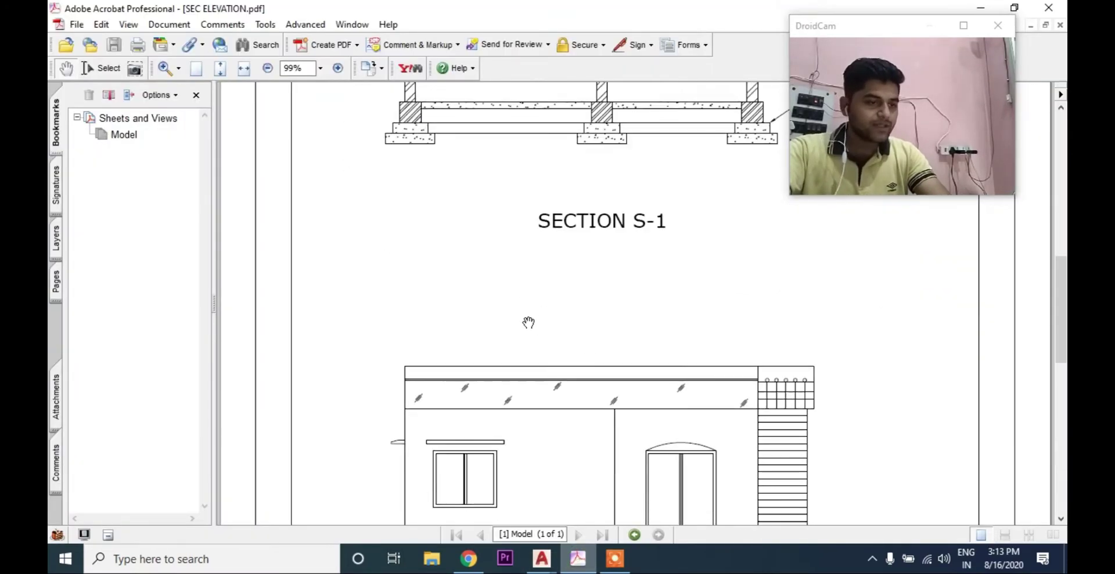
scroll(528, 323, "down", 3)
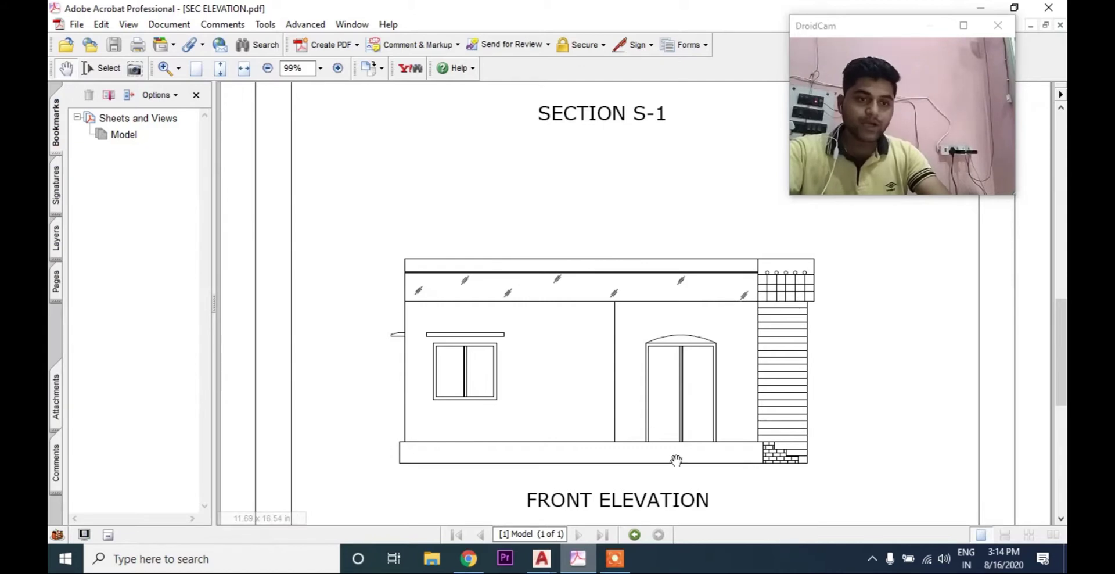
scroll(692, 430, "up", 5)
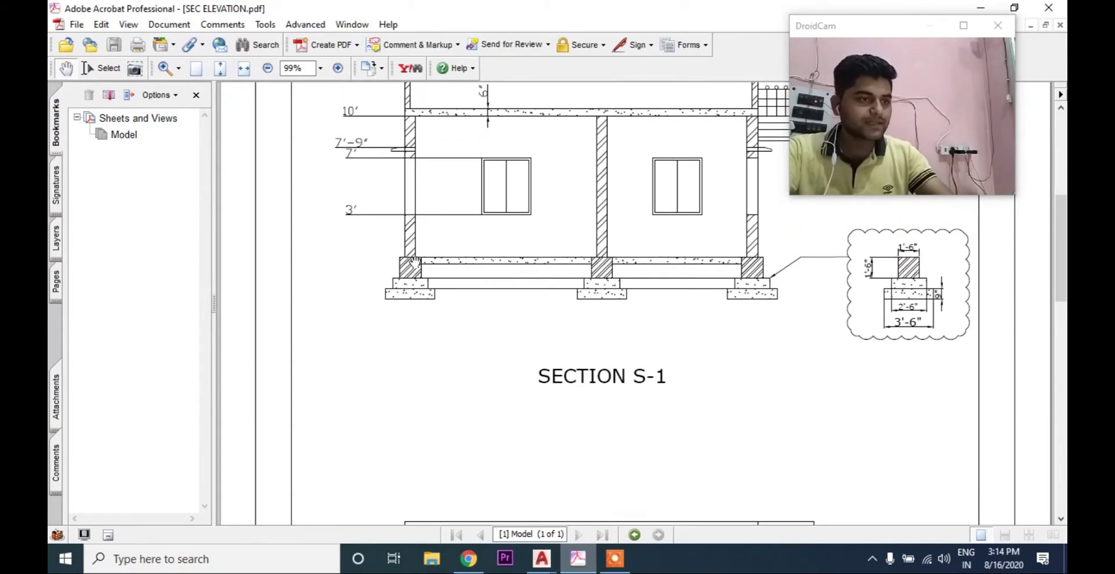
scroll(450, 265, "up", 5, "ctrl")
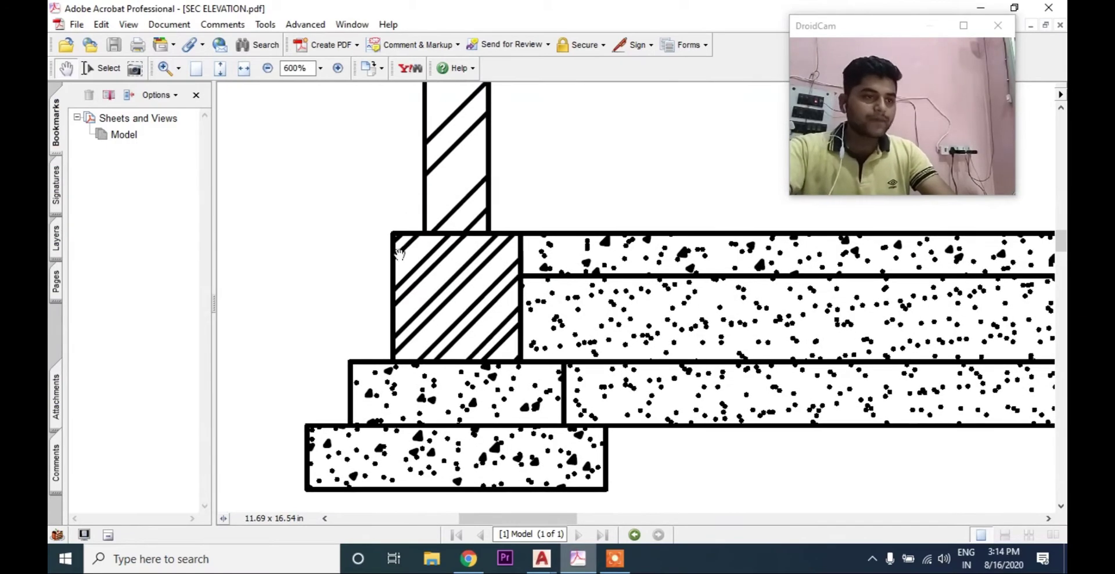
scroll(394, 235, "down", 3, "ctrl")
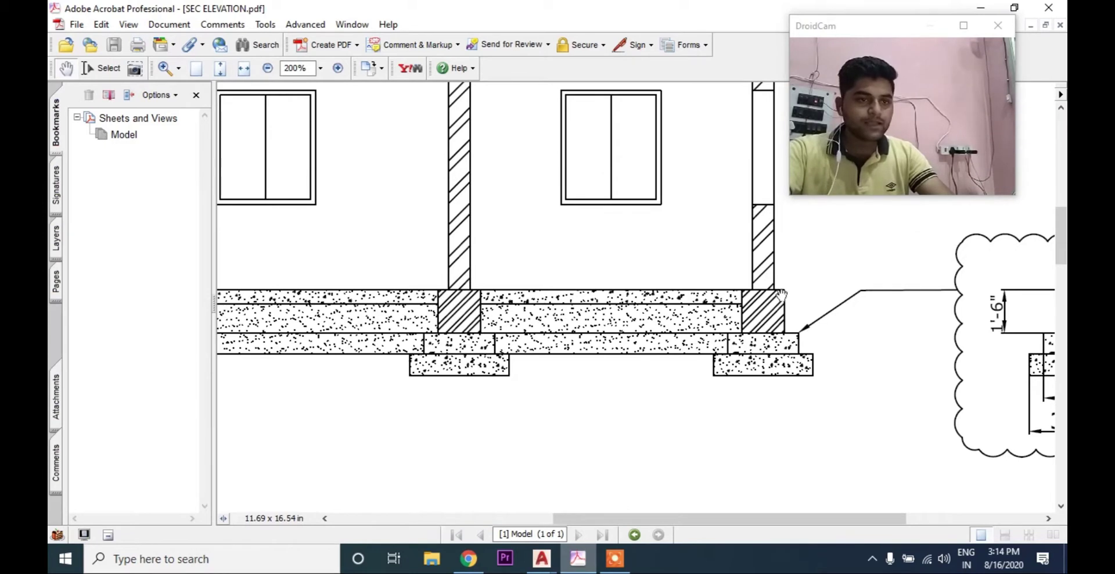
scroll(748, 306, "down", 4, "ctrl")
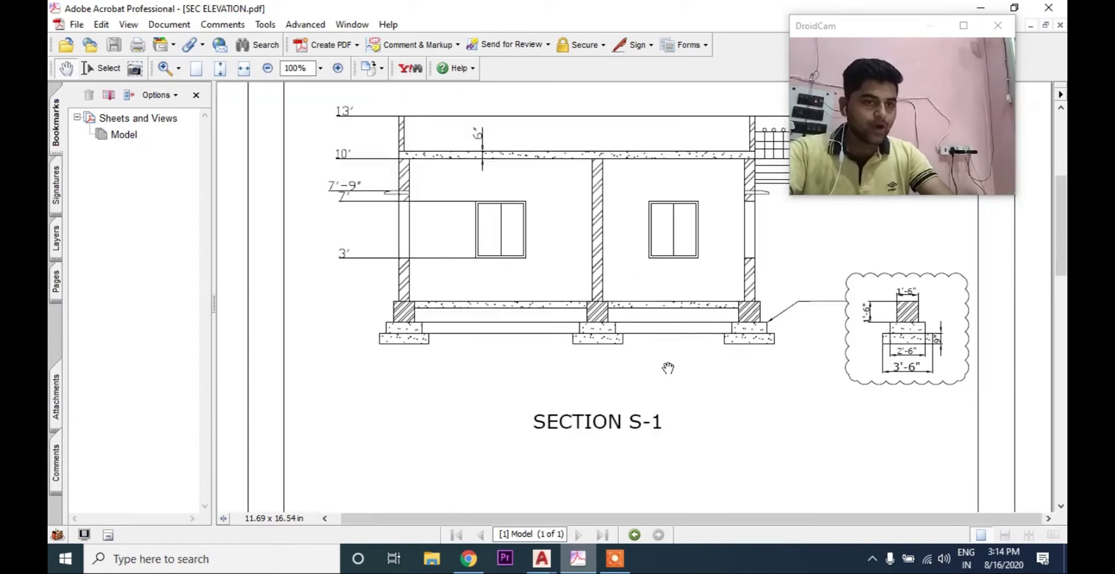
scroll(669, 368, "down", 1)
Return to Drawing1.dwg and compare the plinth projection beyond the wall in the section with the plinth ends of the elevation outline
mouse_move(541, 558)
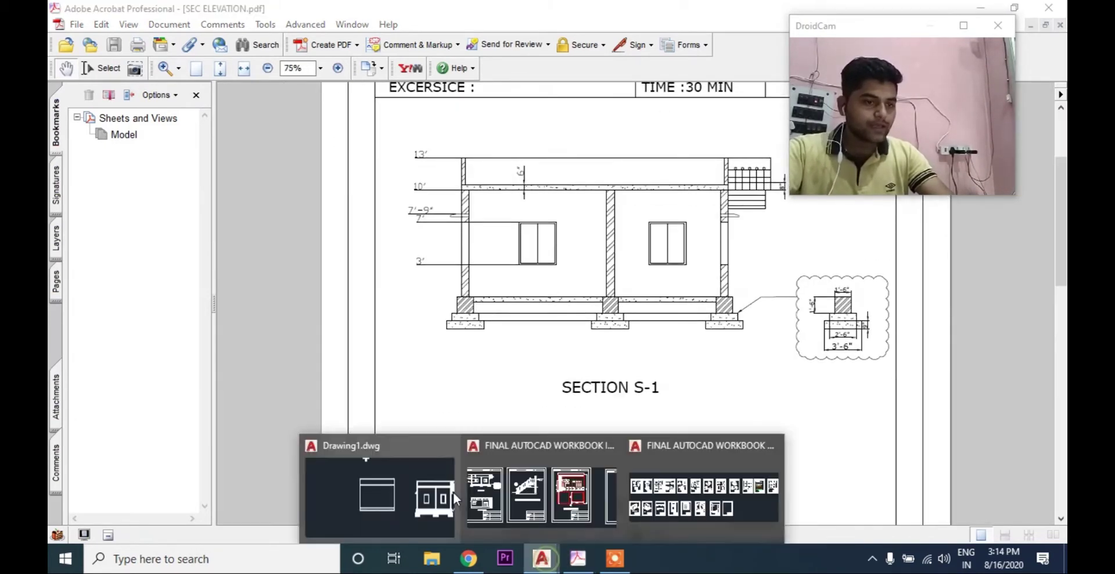
left_click(451, 489)
scroll(545, 259, "down", 2)
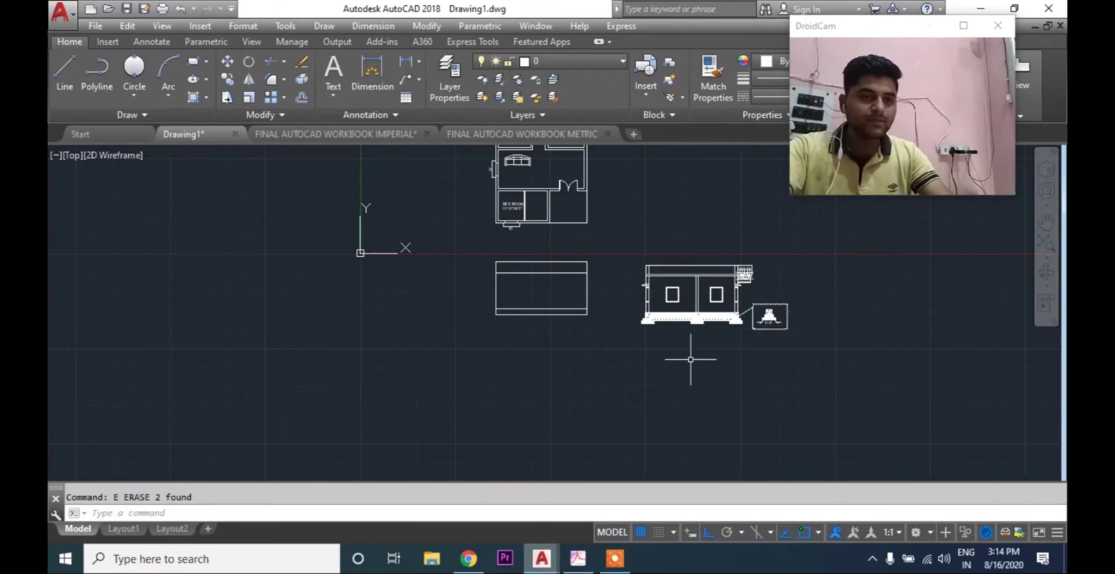
mouse_move(578, 558)
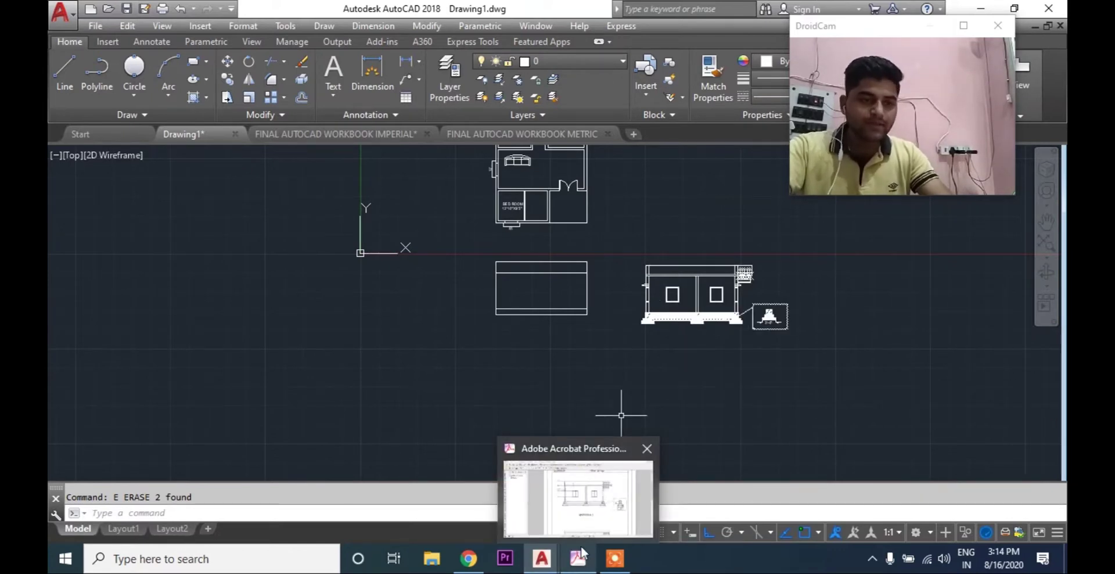
scroll(647, 319, "up", 10)
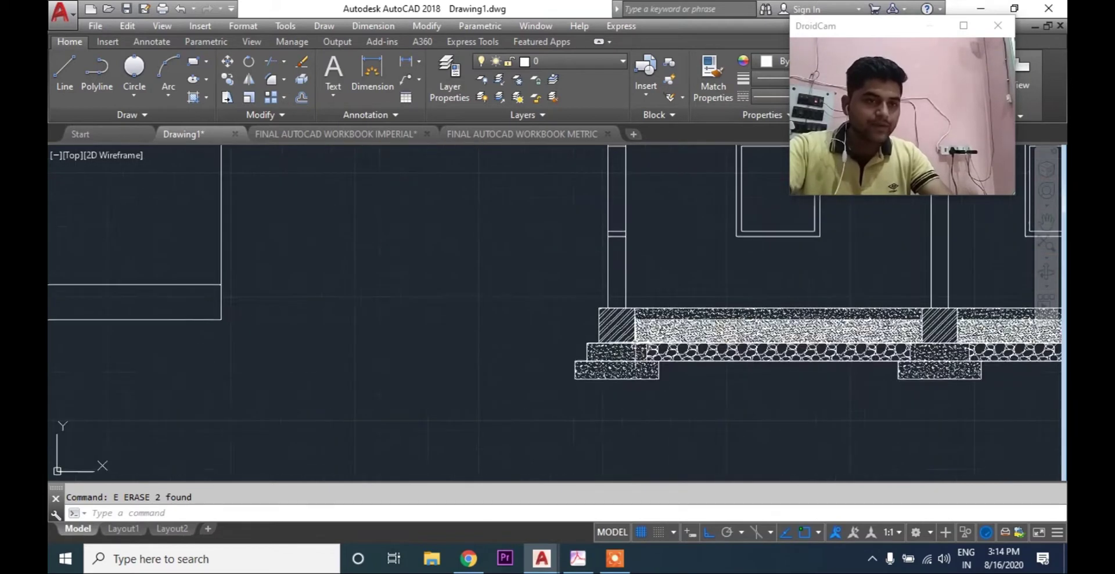
scroll(608, 307, "up", 4)
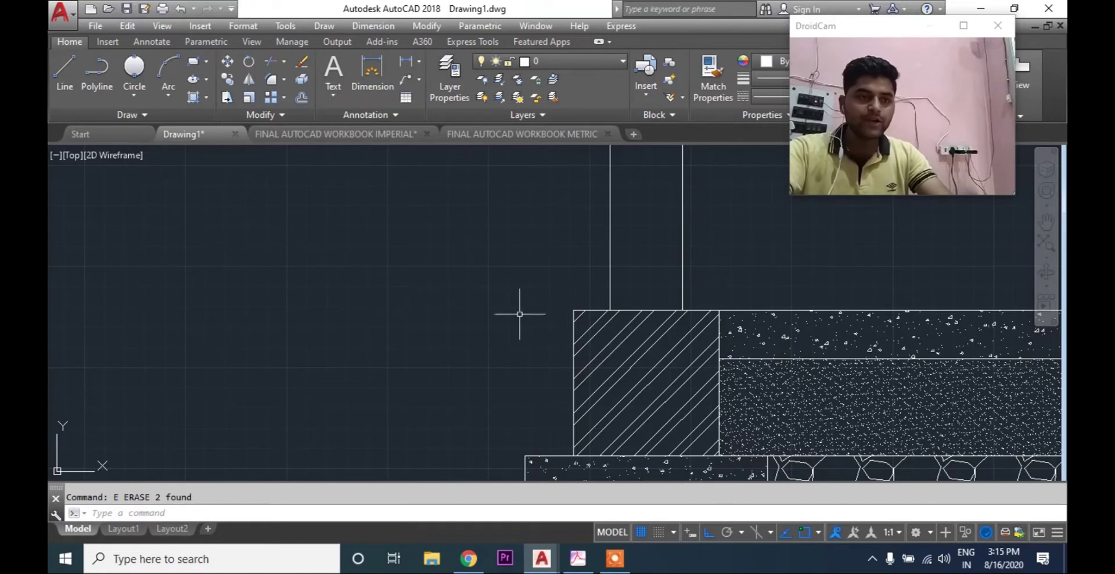
scroll(519, 314, "down", 3)
scroll(291, 304, "down", 2)
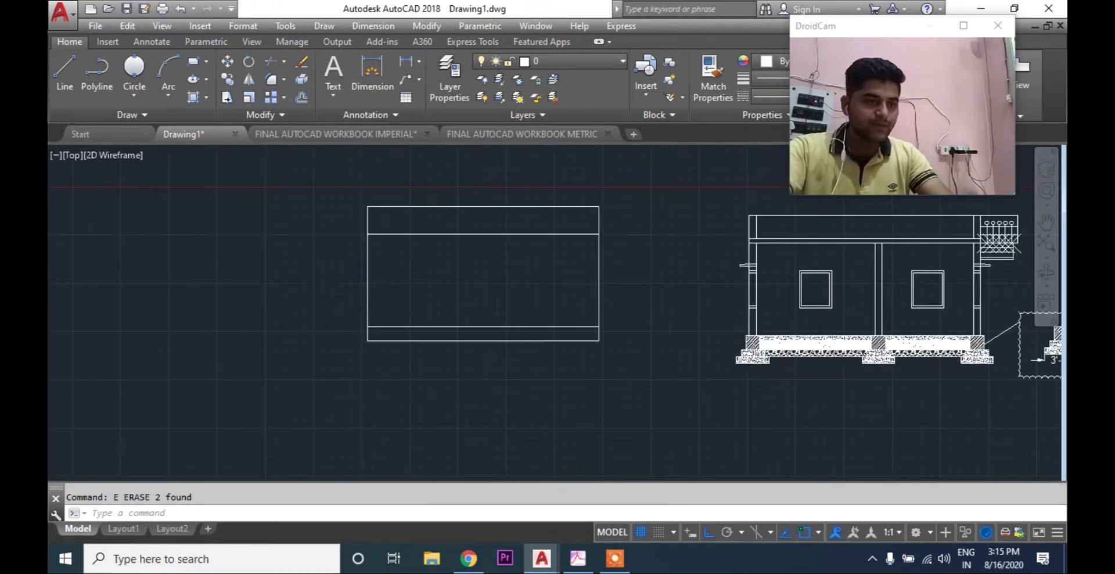
scroll(411, 321, "up", 5)
left_click(422, 308)
key("Escape")
scroll(390, 315, "down", 4)
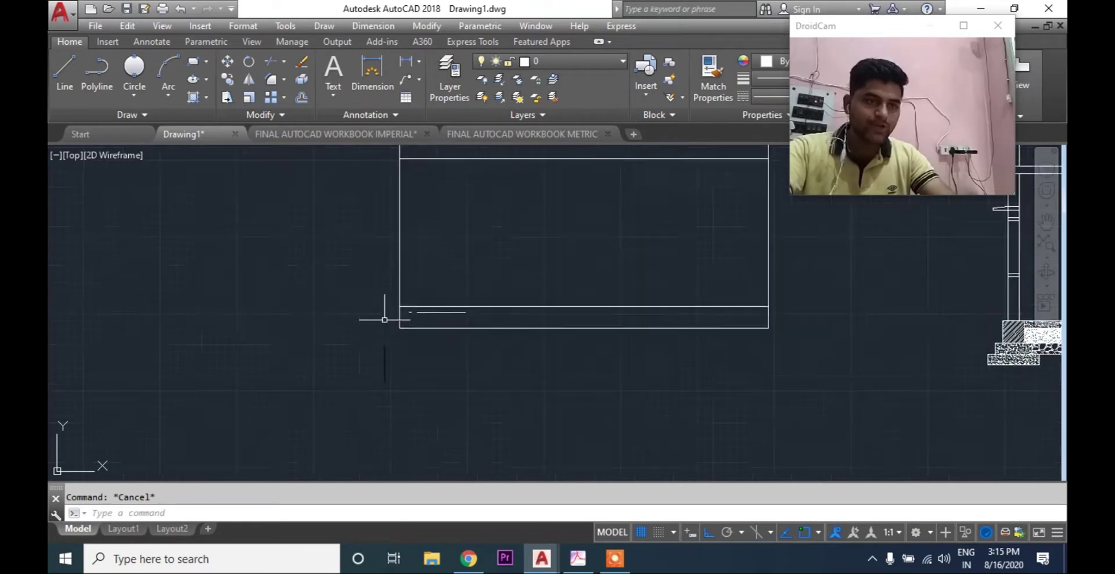
scroll(601, 317, "up", 4)
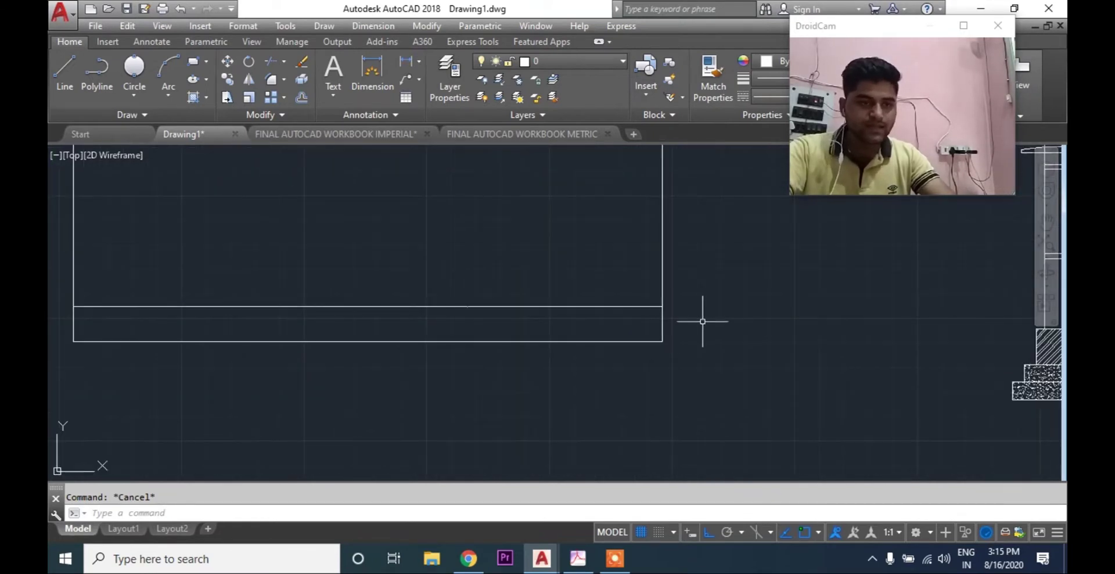
Offset both outer wall lines of the elevation outline 4.5 inches outward to mark the plinth projection
type("o")
key("Return")
type("4.5")
key("Return")
middle_click_drag(234, 340, 468, 343)
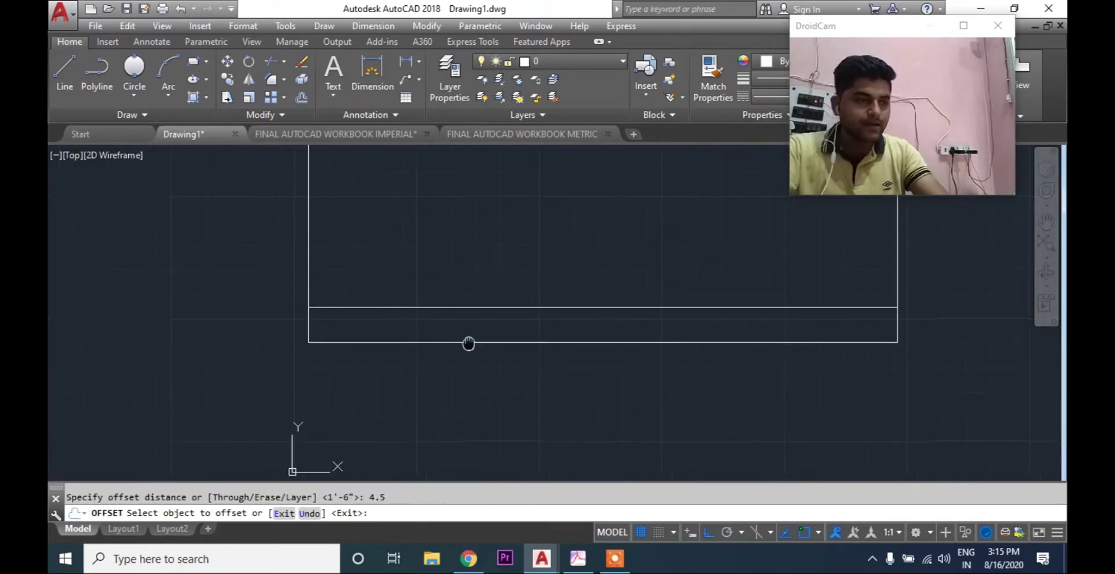
left_click(308, 320)
left_click(237, 323)
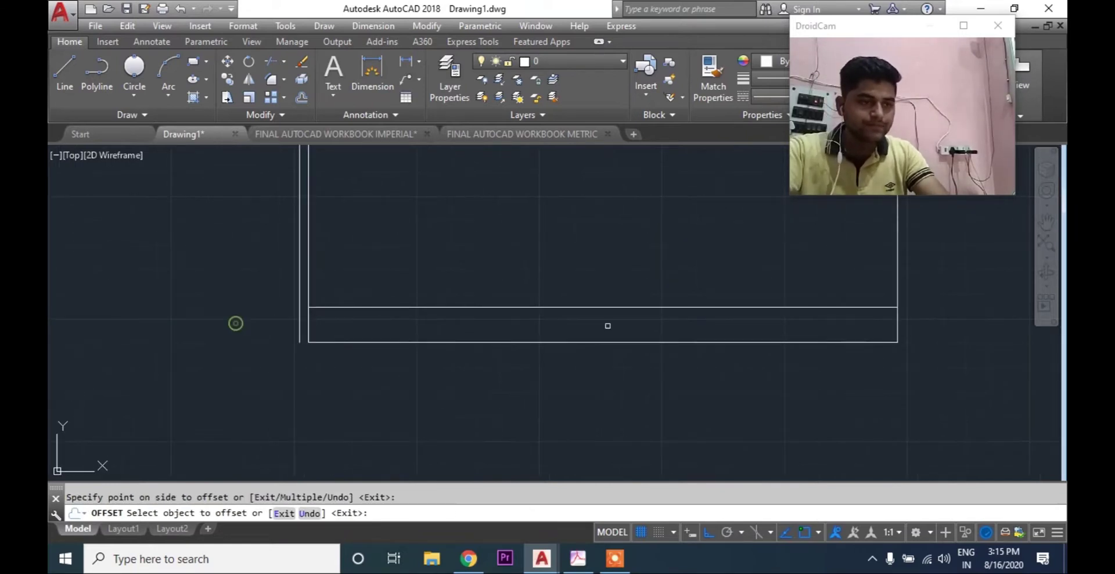
left_click(898, 328)
left_click(926, 326)
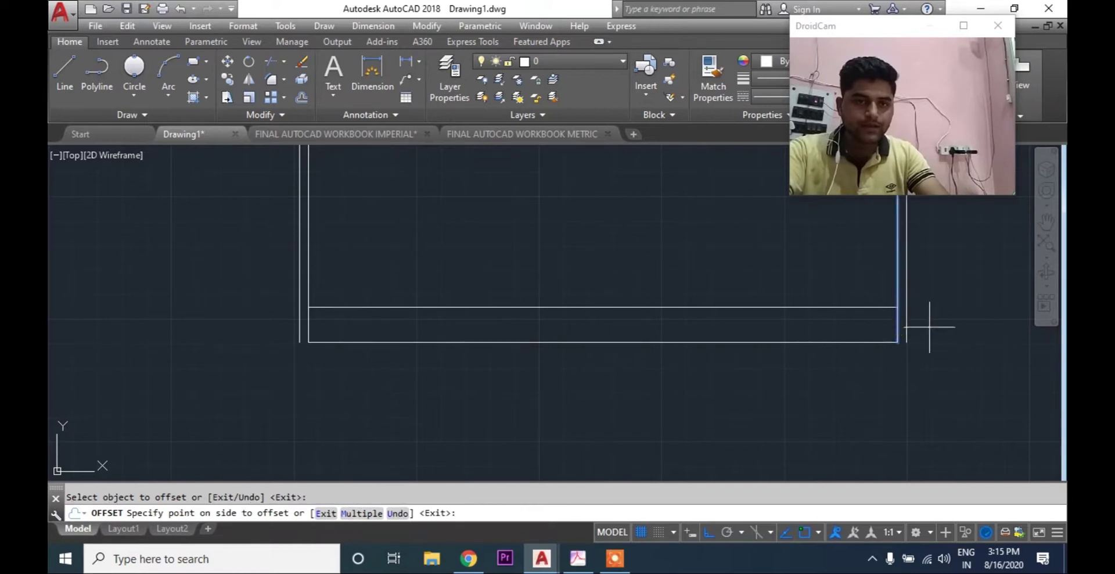
key("Escape")
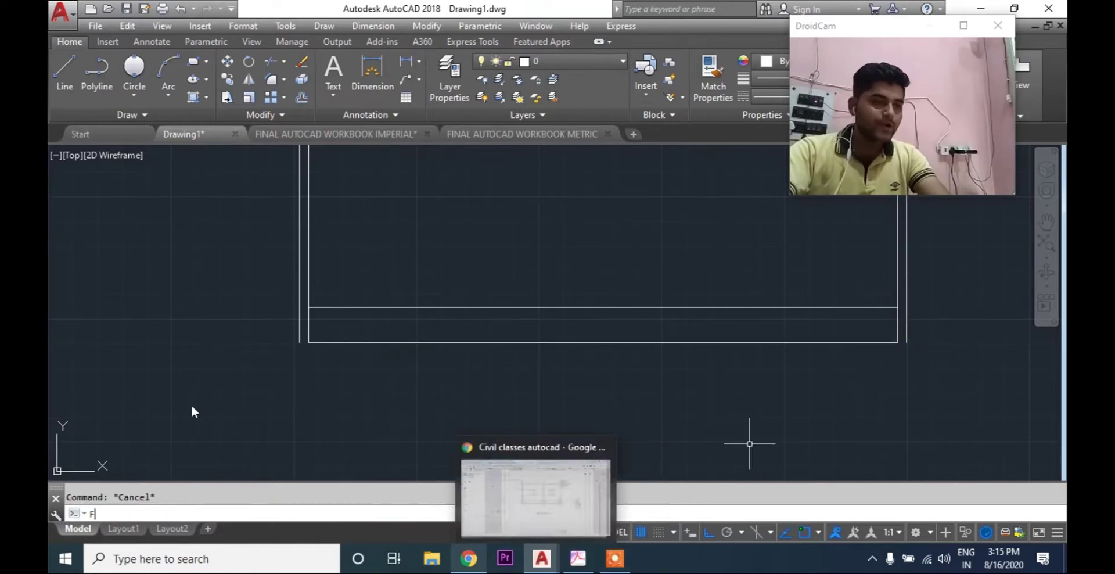
Fillet the left offset line with the bottom and top plinth lines to square off that plinth end
type("F")
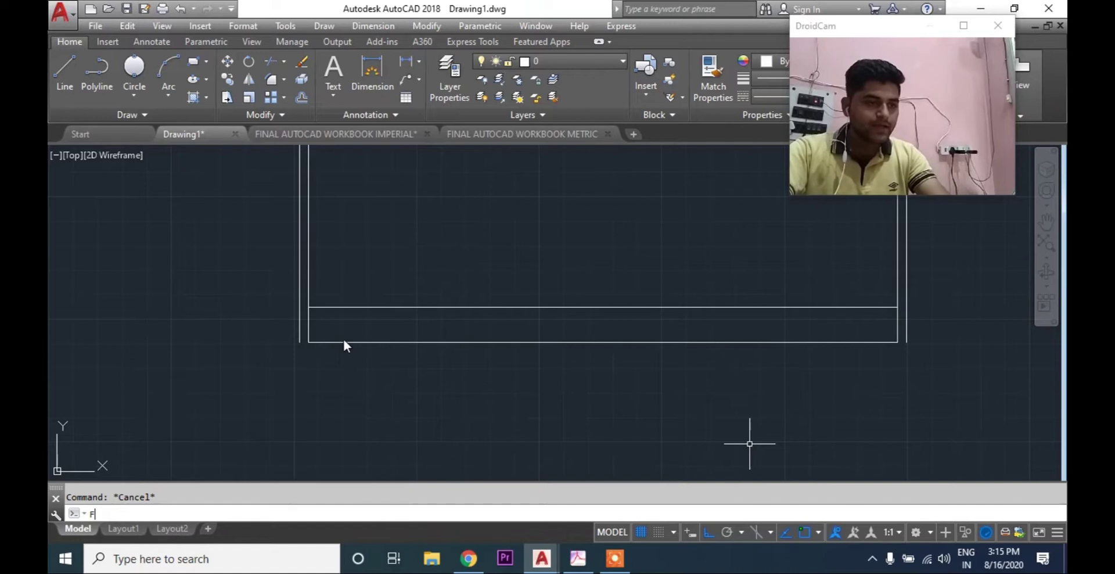
key("Return")
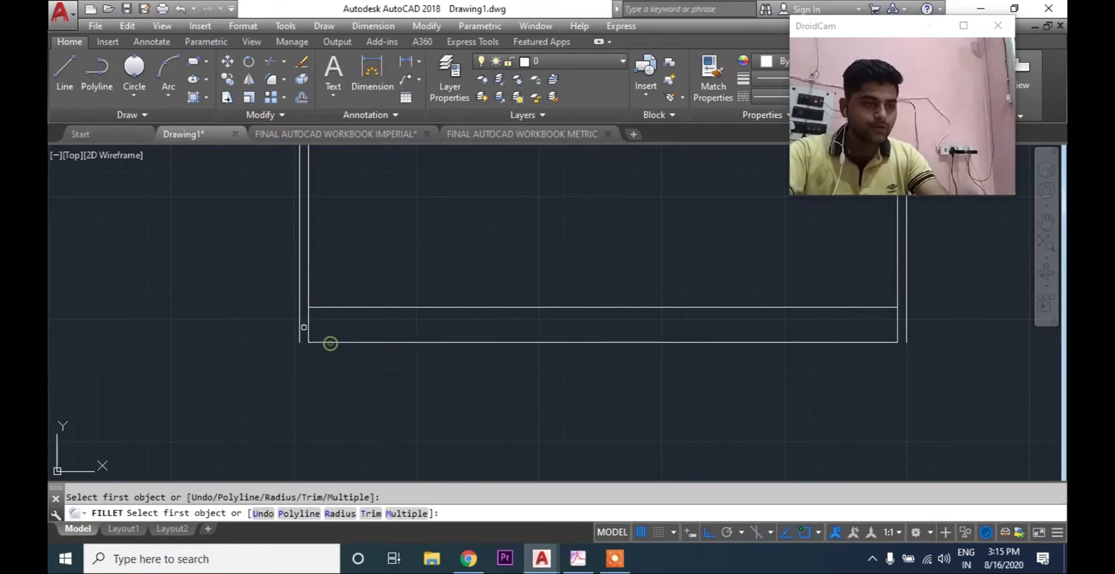
left_click(300, 322)
left_click(358, 342)
key("Return")
left_click(359, 307)
left_click(301, 316)
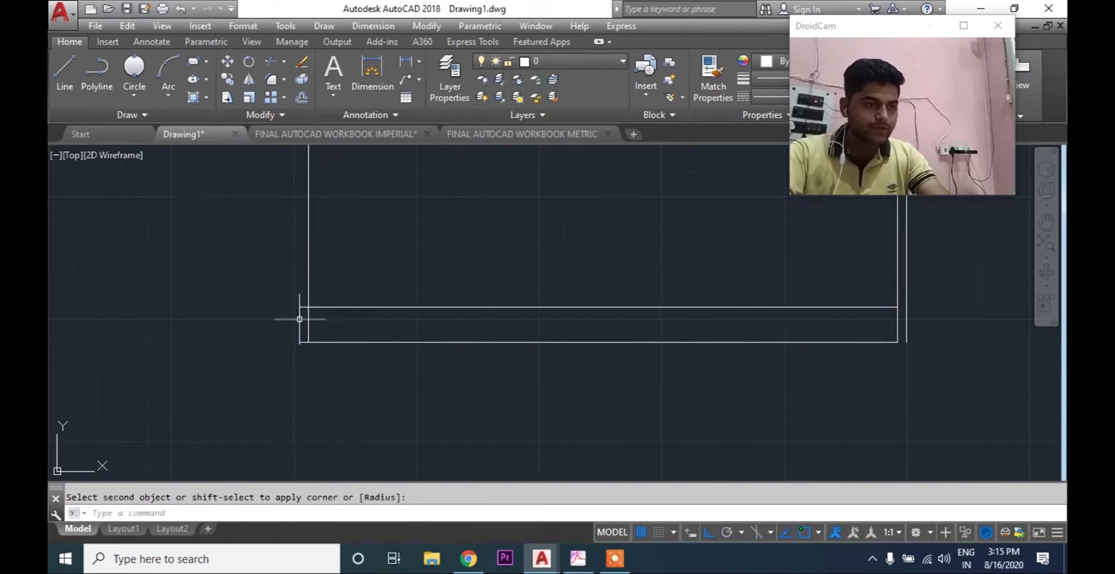
Fillet the right offset line with the top and bottom plinth lines to close the plinth rectangle
key("Return")
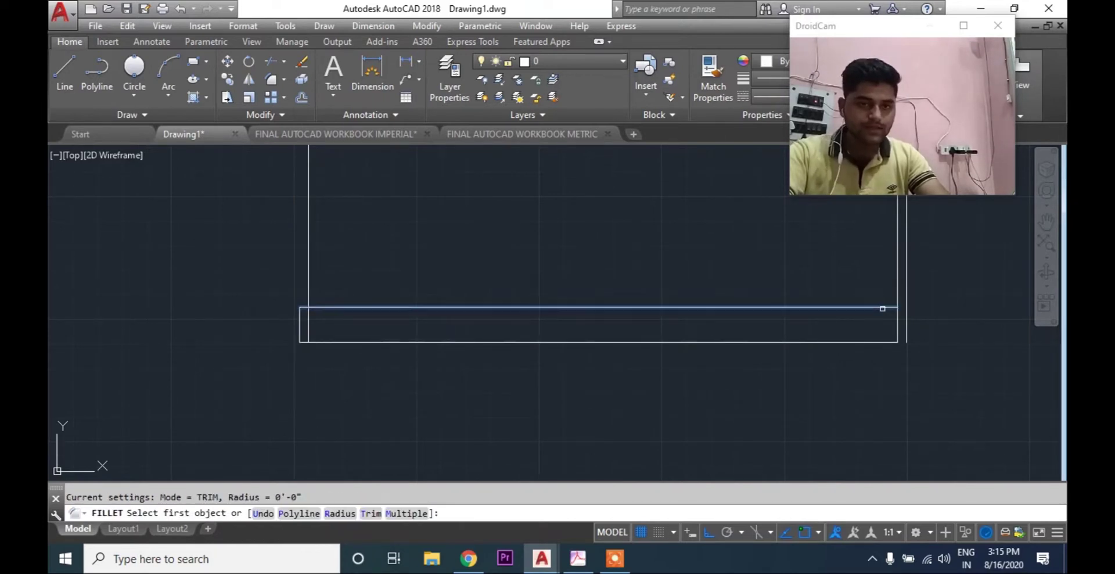
left_click(884, 308)
left_click(906, 319)
key("Return")
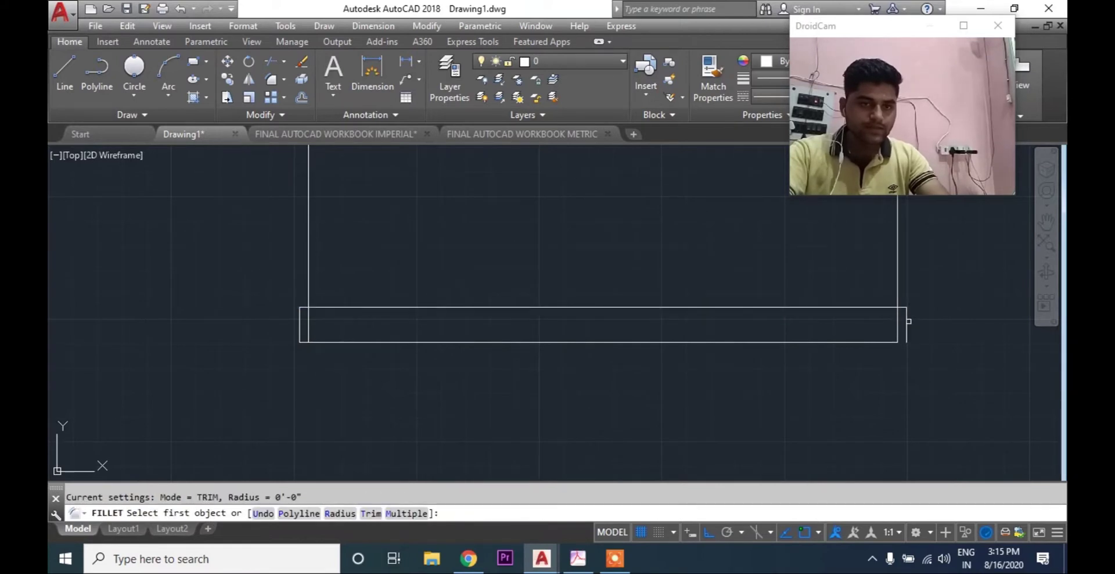
left_click(906, 322)
key("Escape")
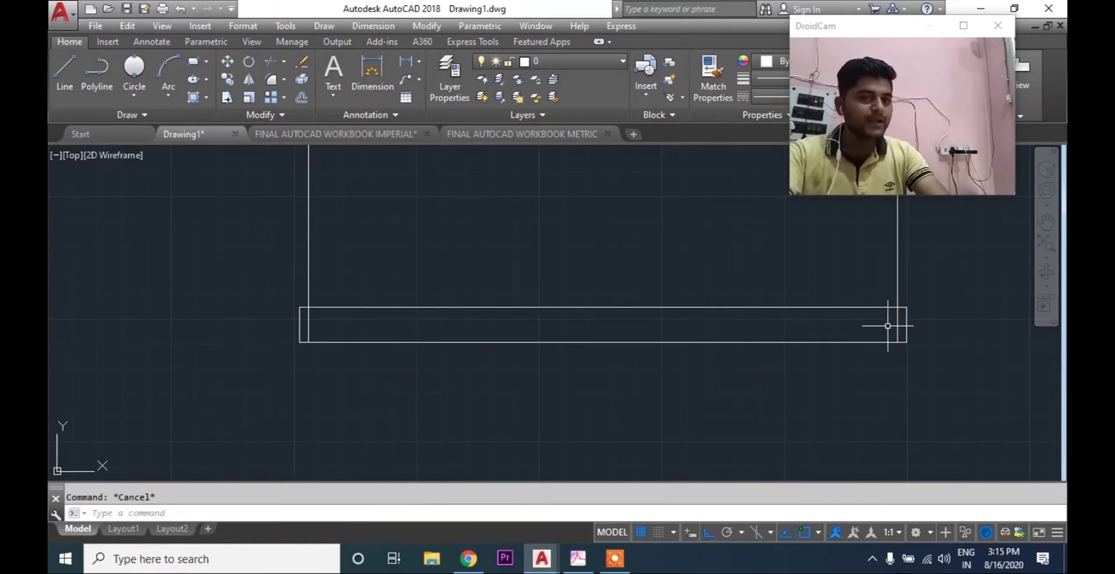
Trim the two wall line pieces that run inside the plinth at both ends
middle_click_drag(476, 358, 540, 352)
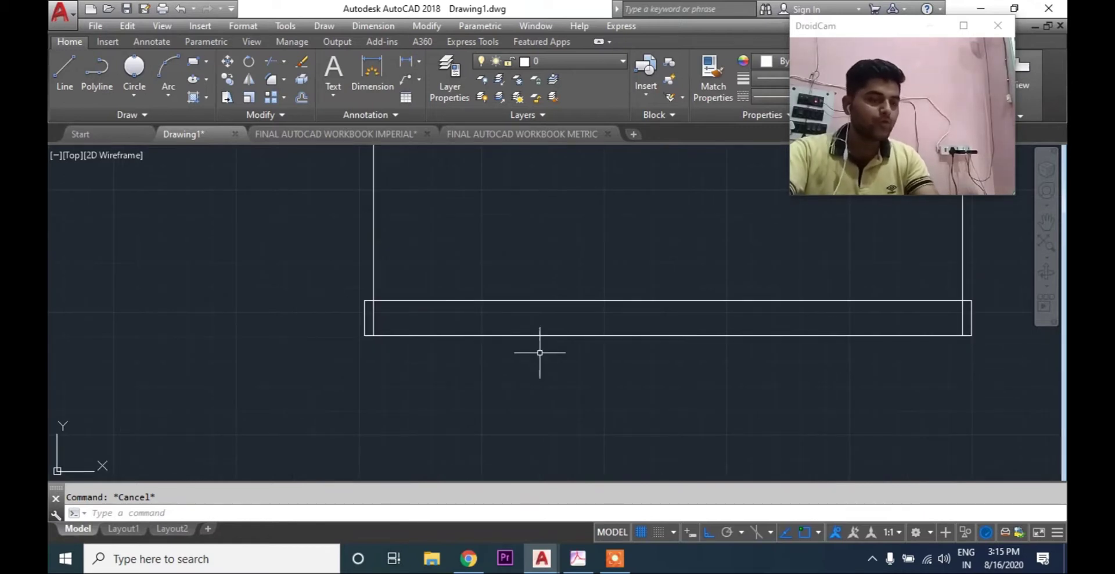
mouse_move(438, 363)
middle_mouse_down()
mouse_move(592, 380)
mouse_move(518, 408)
middle_mouse_up()
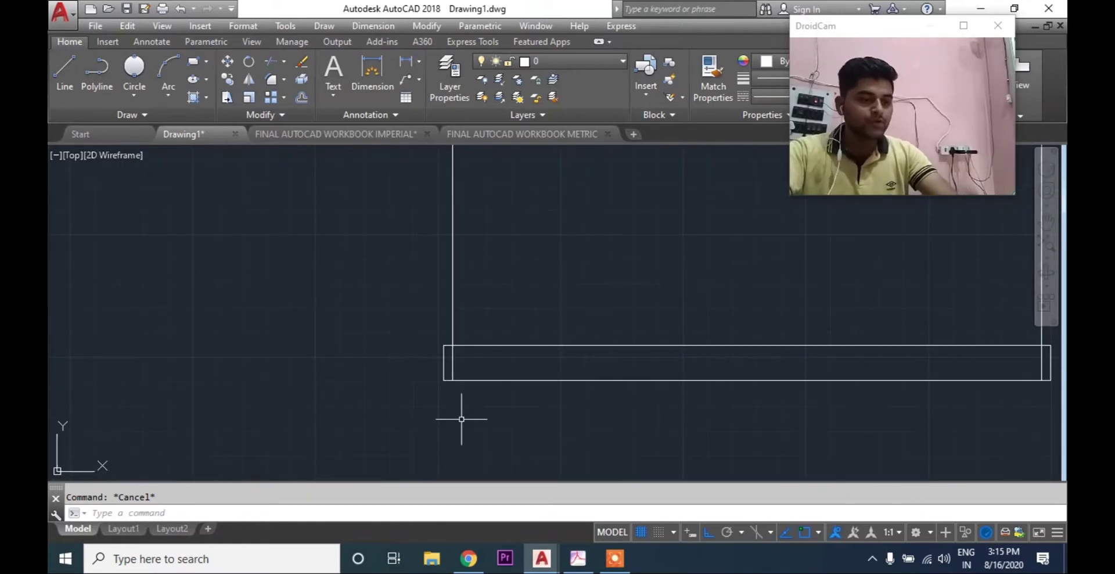
type("TR")
key("space")
scroll(434, 351, "up", 1)
left_click(482, 368)
left_click(450, 381)
scroll(451, 381, "down", 2)
middle_click_drag(450, 381, 334, 379)
middle_click_drag(686, 367, 576, 358)
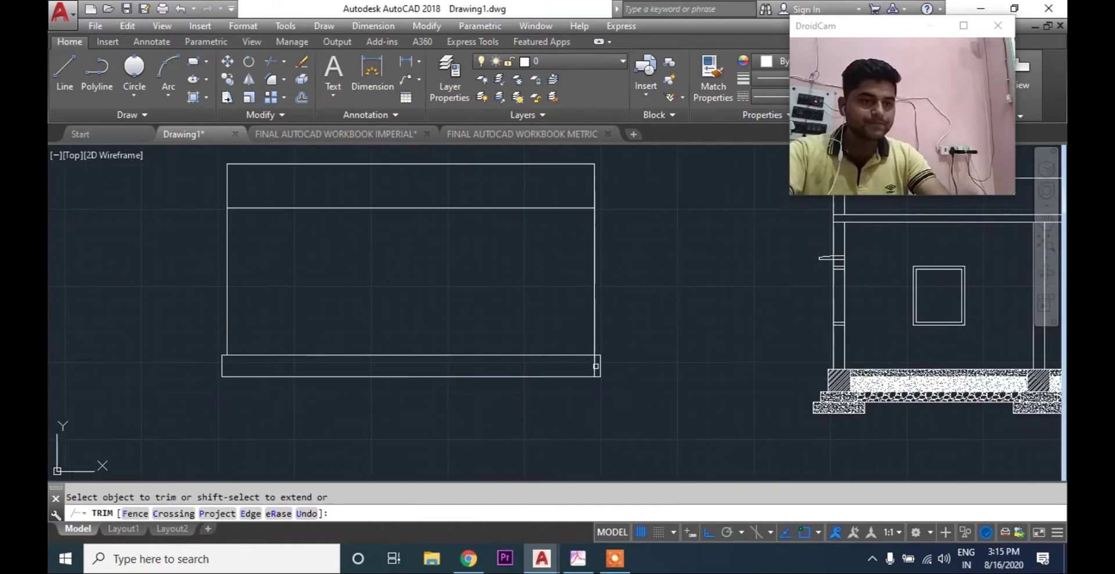
scroll(596, 366, "up", 2)
key("Escape")
scroll(530, 363, "down", 6)
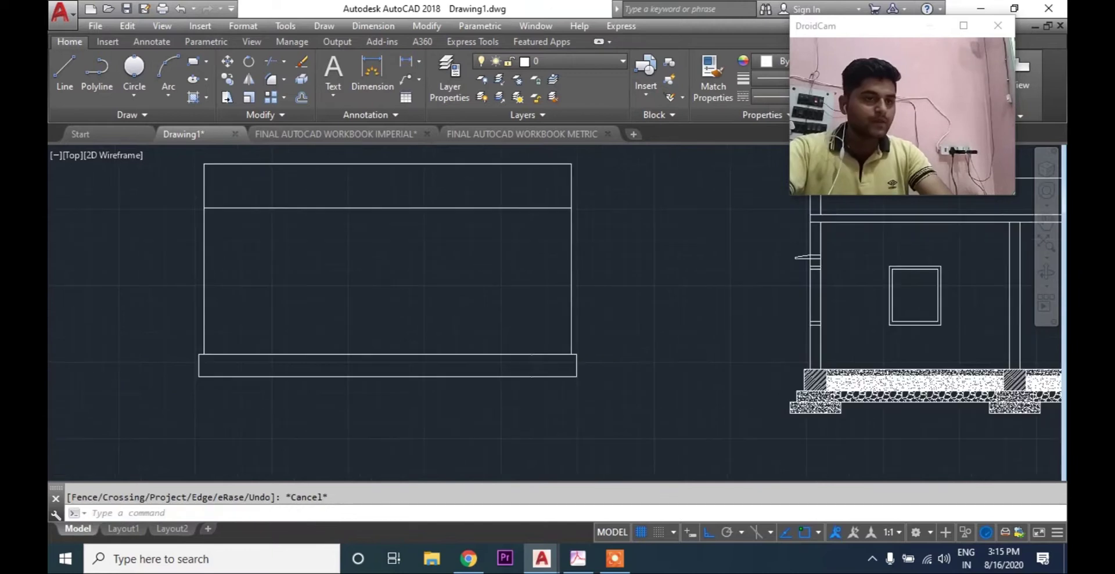
Examine the front of the floor plan, including the bedroom window and the entrance area, for features to project into the elevation
middle_click_drag(610, 349, 556, 358)
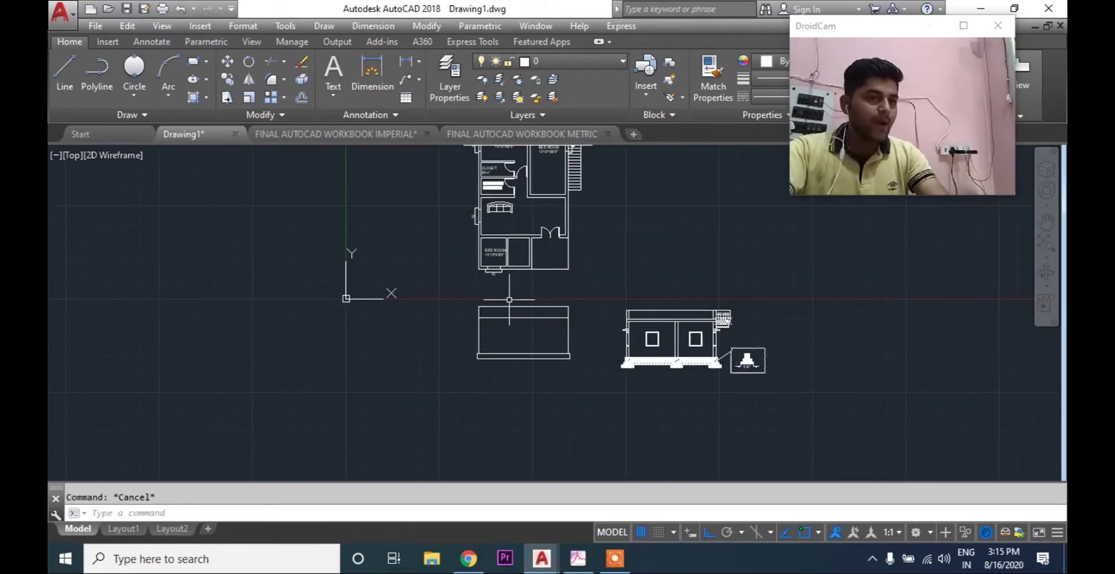
scroll(510, 301, "up", 4)
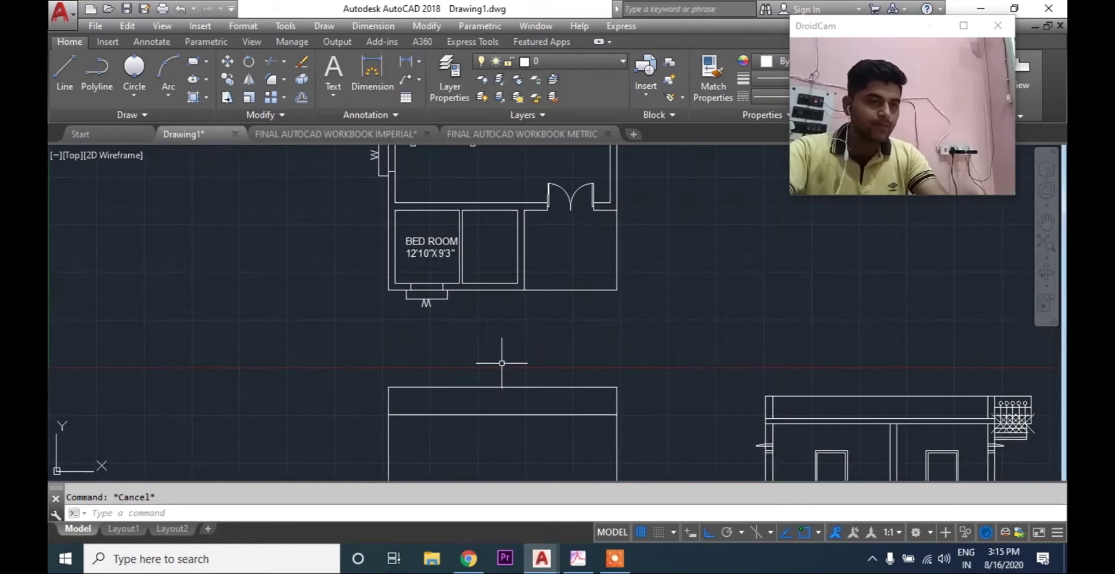
left_click(507, 355)
left_click_drag(507, 355, 504, 250)
key("Escape")
scroll(407, 302, "up", 2)
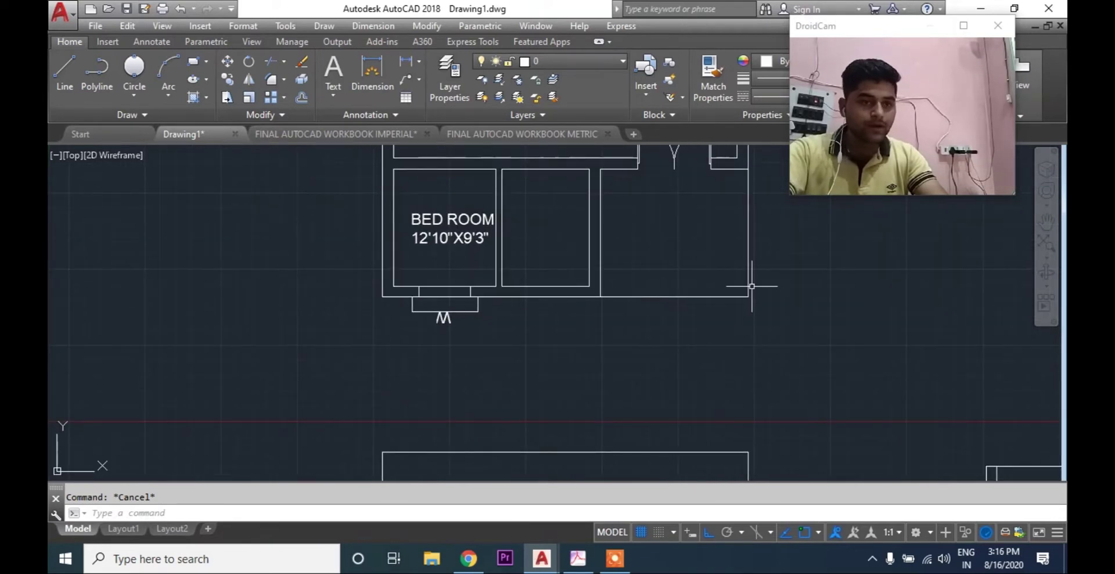
left_click(411, 268)
key("Escape")
middle_click_drag(565, 346, 459, 380)
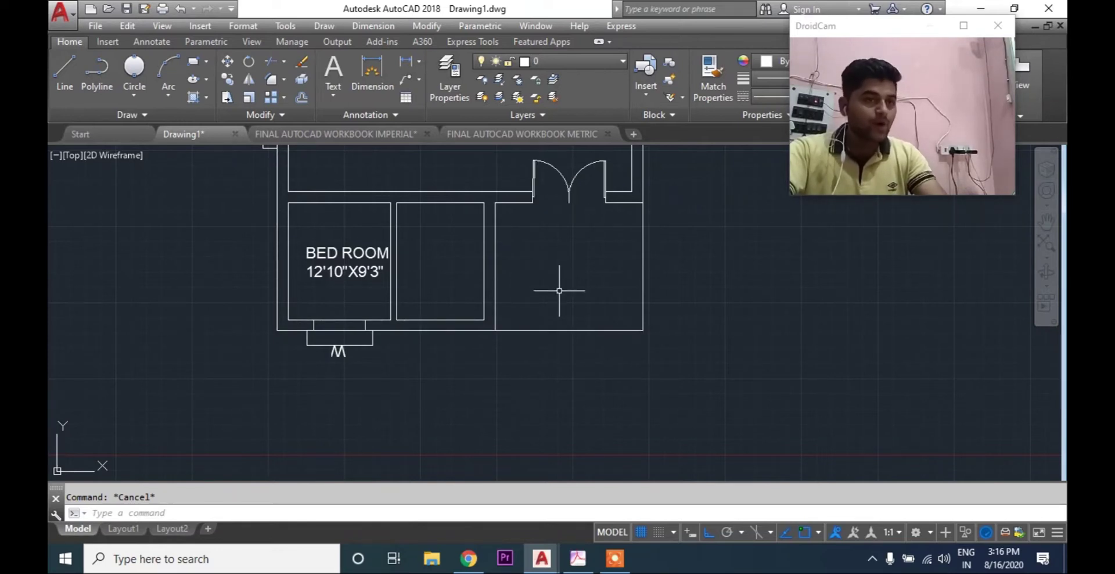
Draw vertical construction lines through both sides of the front bedroom's window opening, down across the elevation outline
scroll(559, 294, "down", 6)
mouse_move(521, 321)
middle_mouse_down()
mouse_move(520, 265)
mouse_move(500, 330)
middle_mouse_up()
scroll(521, 250, "up", 2)
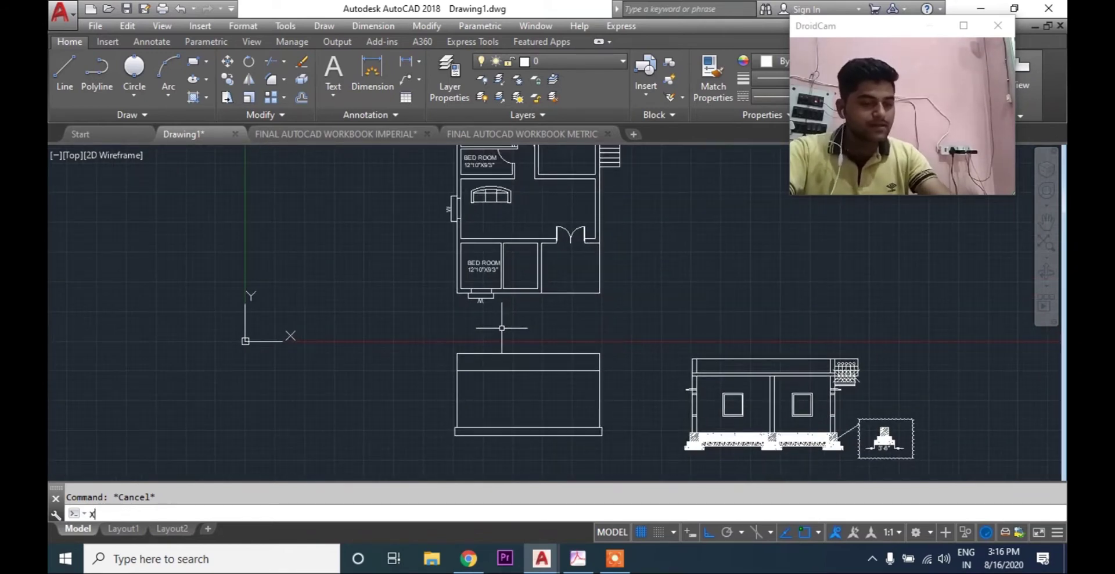
key("Return")
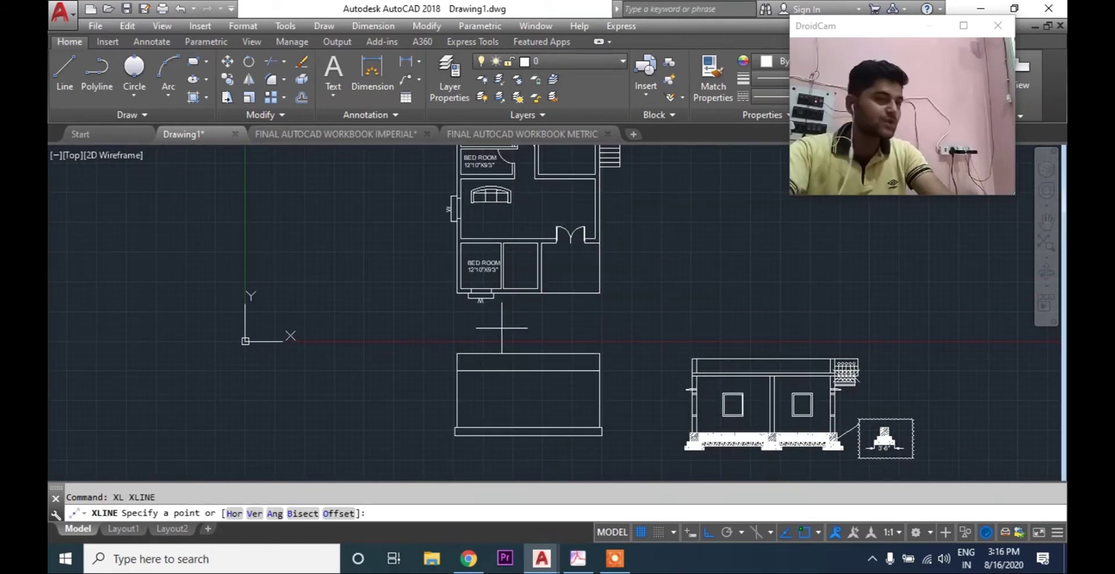
left_click(254, 514)
scroll(453, 291, "up", 5)
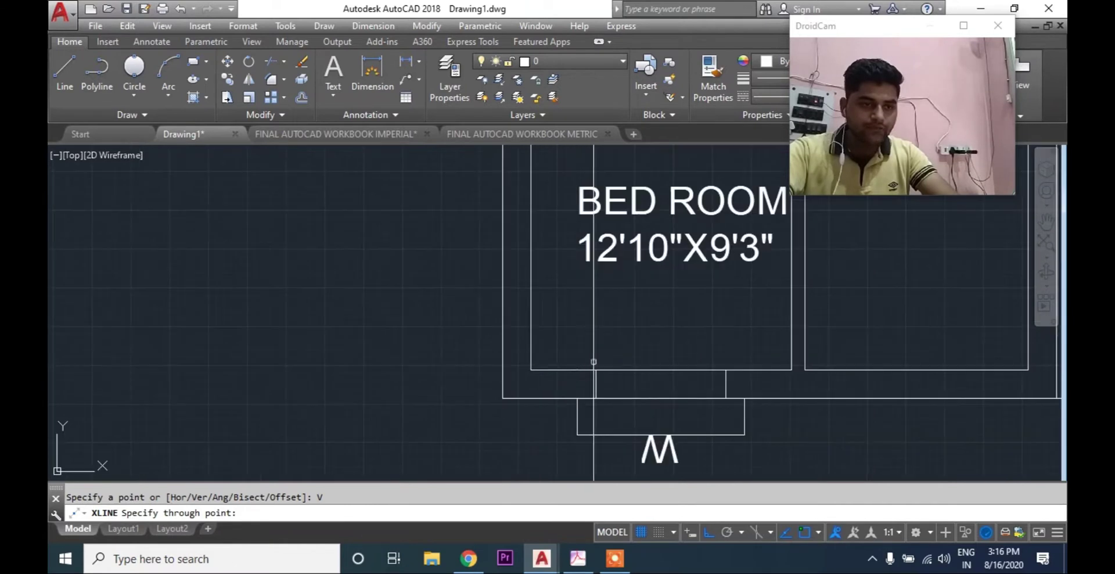
left_click(595, 369)
left_click(726, 369)
scroll(566, 372, "down", 8)
middle_click_drag(463, 286, 451, 336)
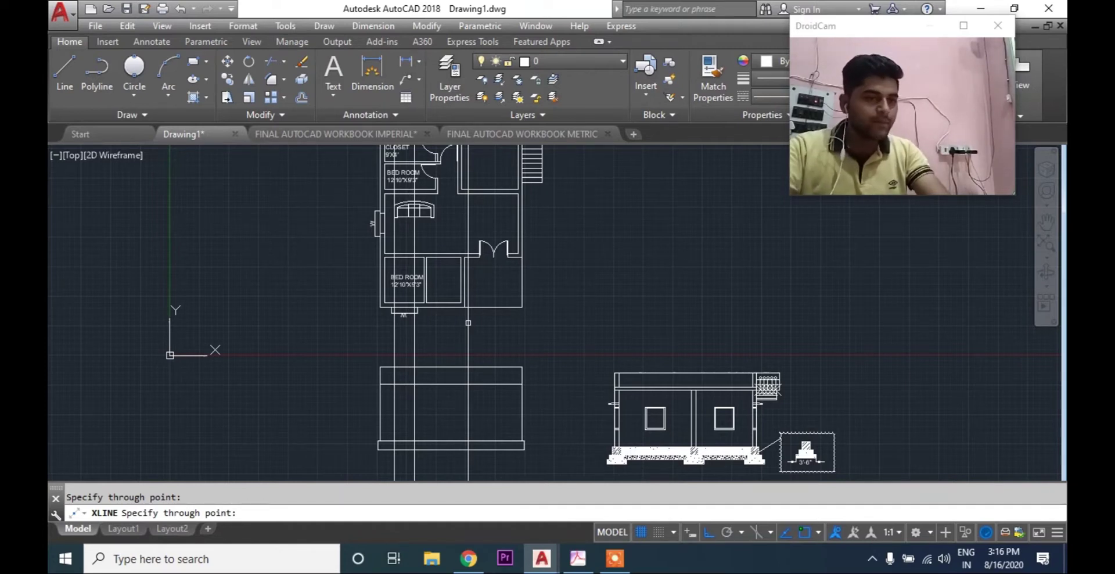
key("Escape")
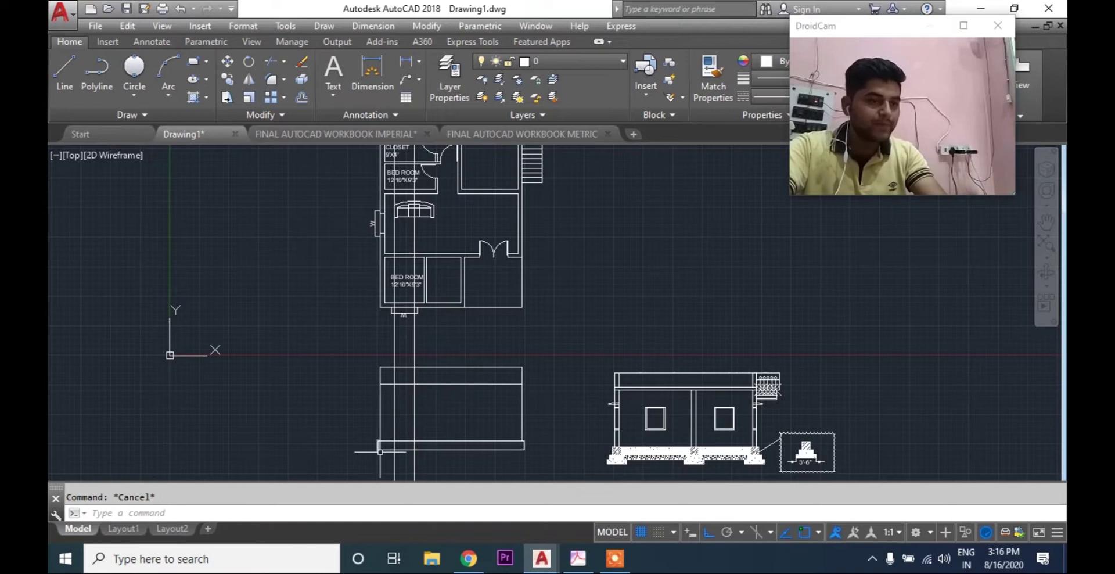
Offset the top line of the plinth 36 inches upward to mark the window sill level
scroll(380, 450, "up", 4)
middle_click_drag(443, 402, 437, 328)
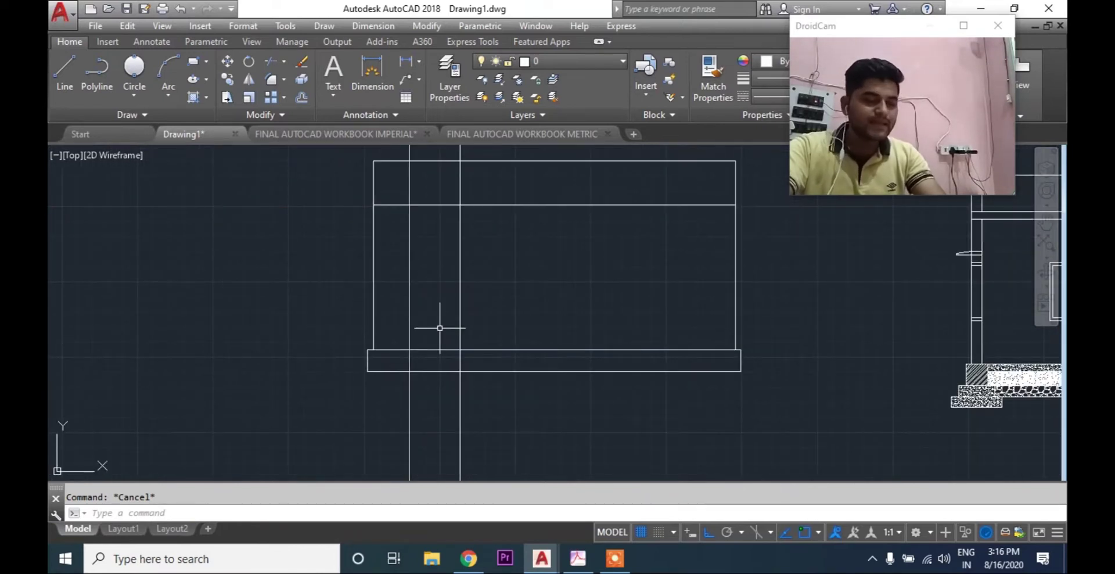
scroll(440, 328, "down", 2)
middle_click_drag(428, 365, 424, 382)
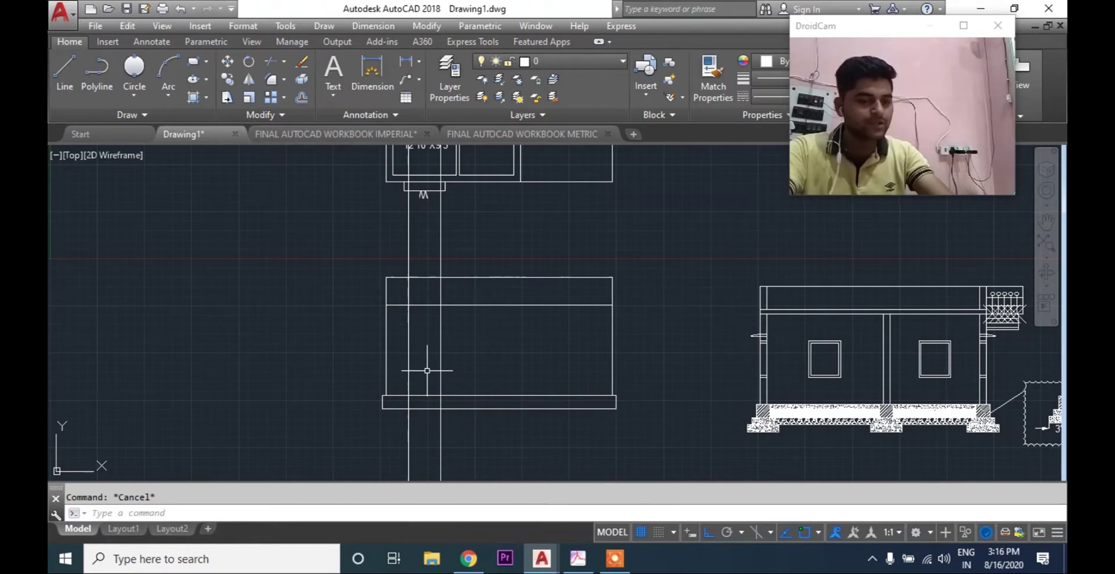
type("o")
key("Return")
type("3")
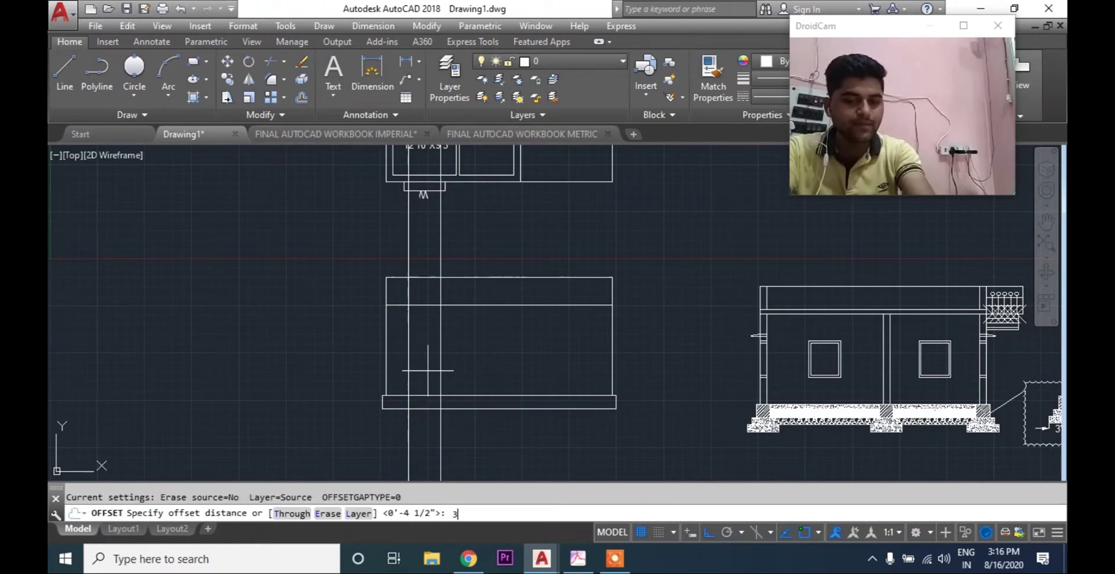
type("6")
key("Return")
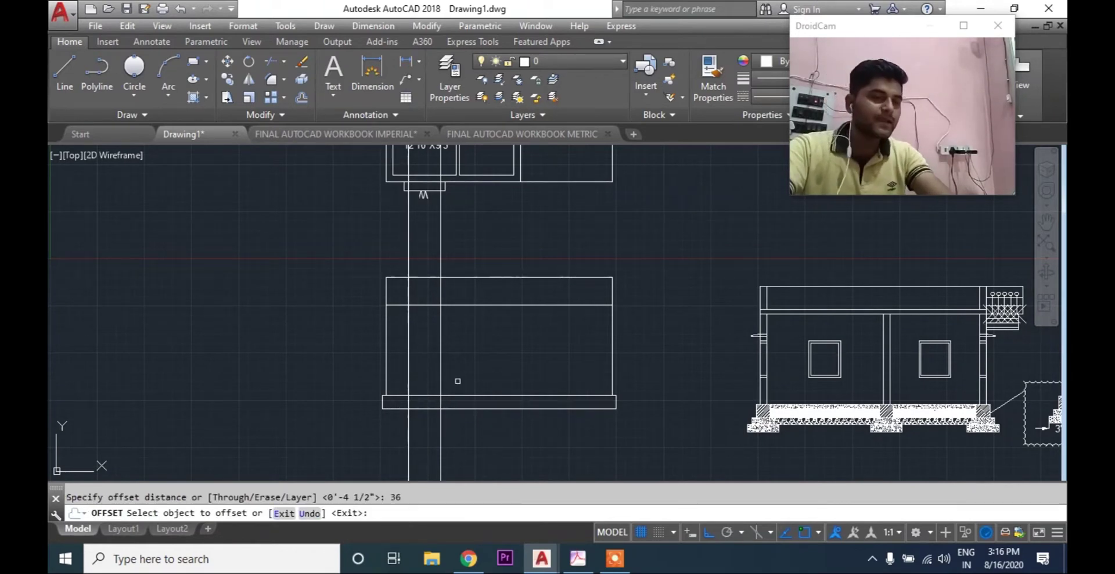
left_click(459, 396)
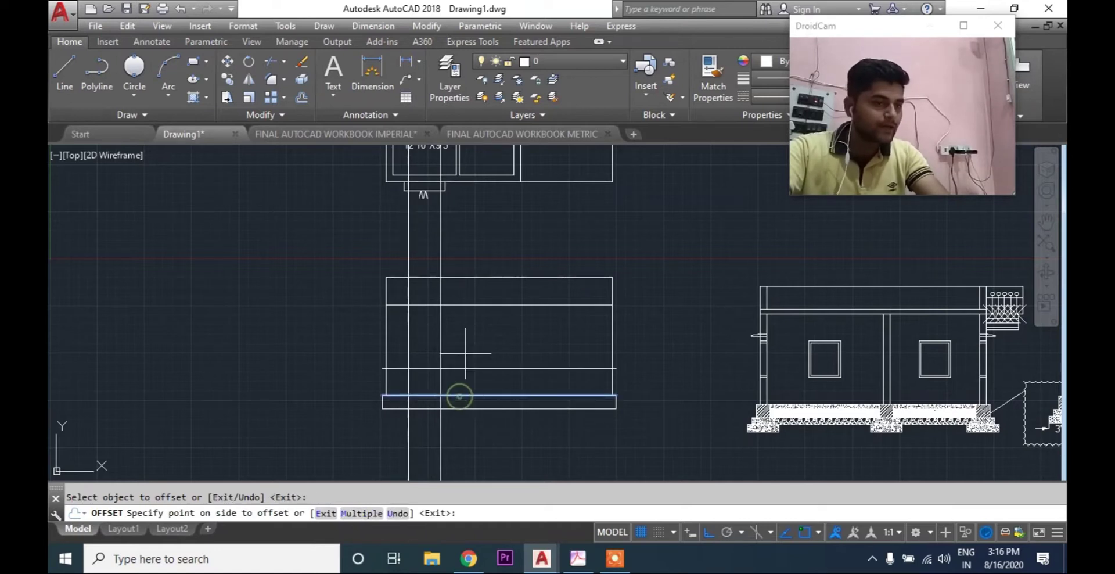
key("Escape")
Offset the sill line upward to mark the top of the window in the elevation
key("Return")
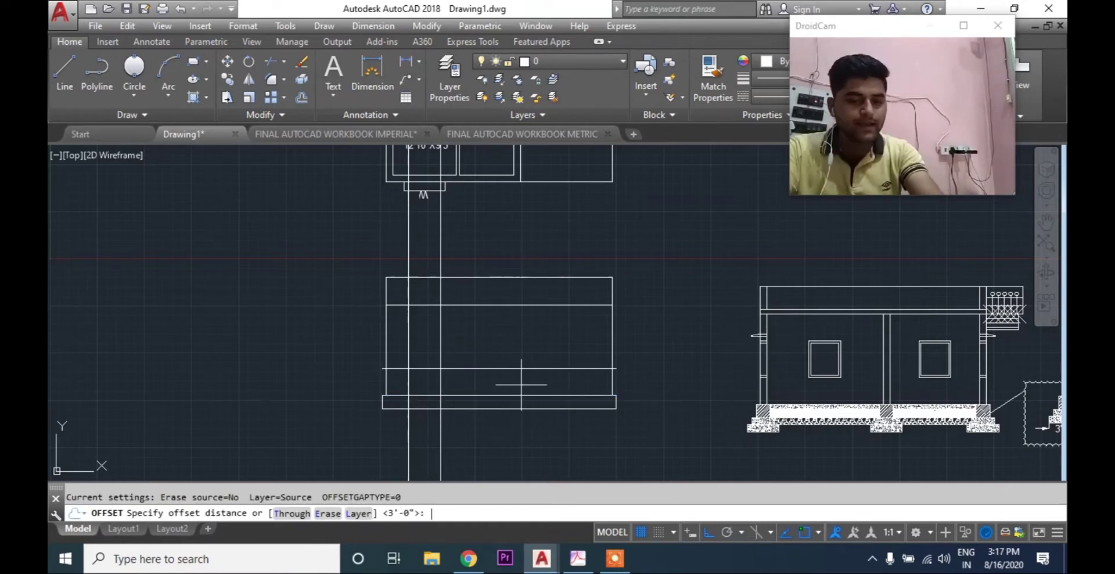
key("Return")
key("Escape")
type("o")
key("Return")
key("Return")
left_click(483, 368)
left_click(482, 347)
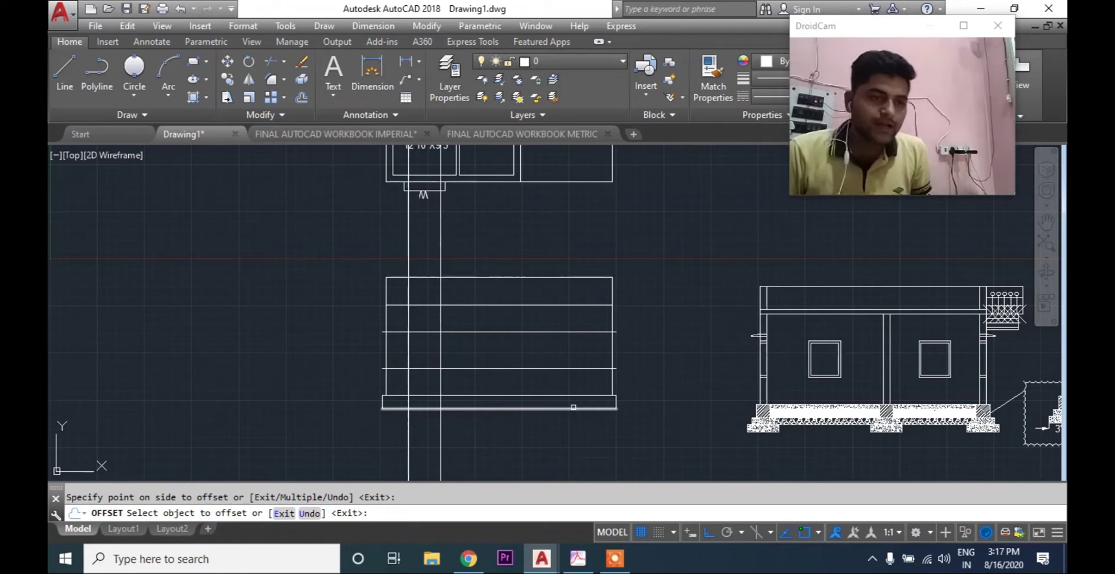
key("Escape")
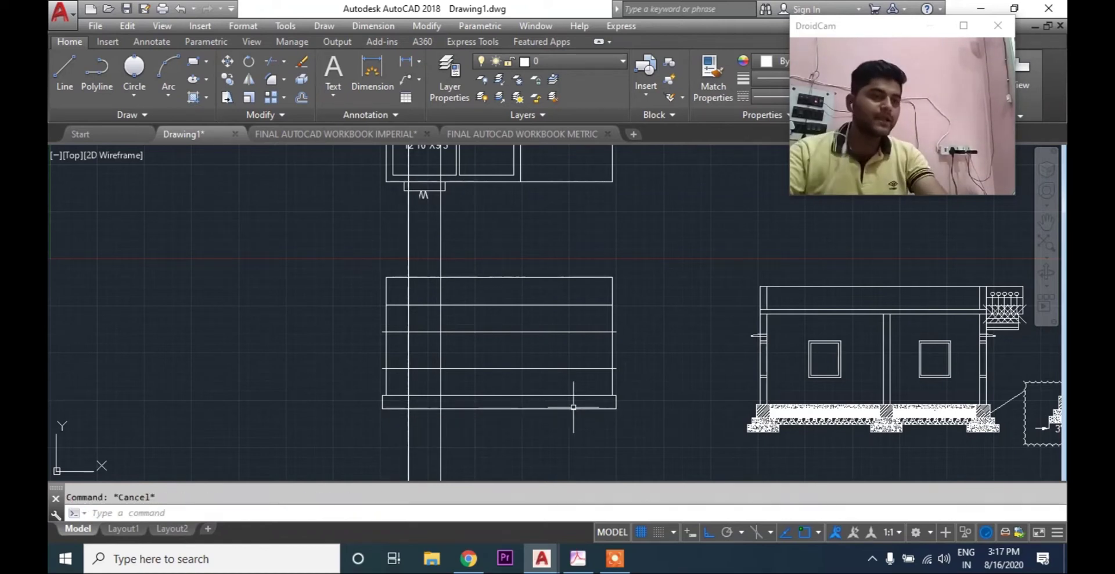
Fillet the sill, head and two vertical construction lines in multiple mode into a closed rectangular window outline
scroll(447, 345, "up", 2)
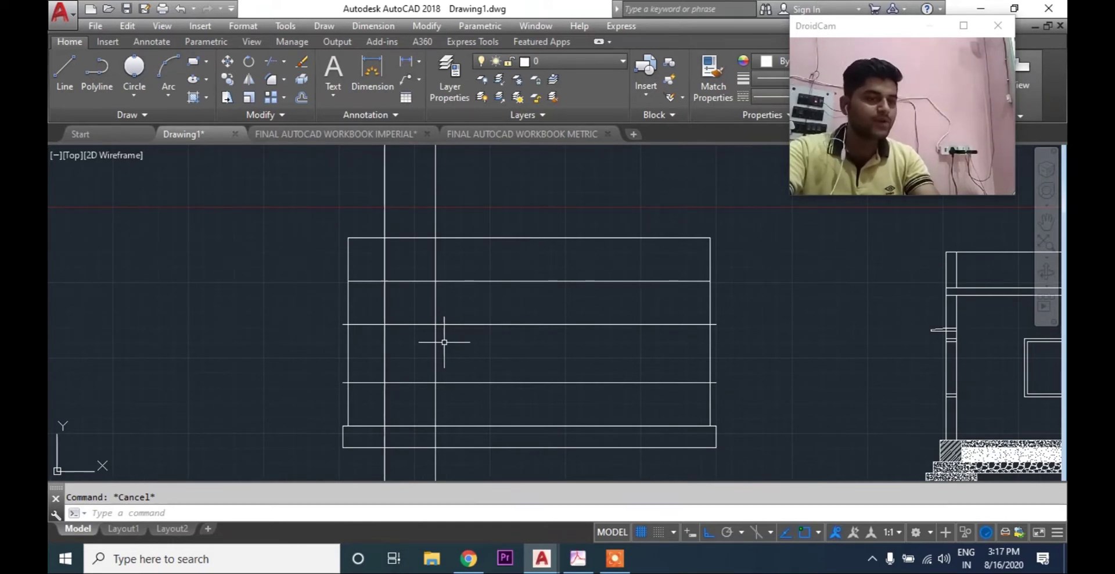
type("f")
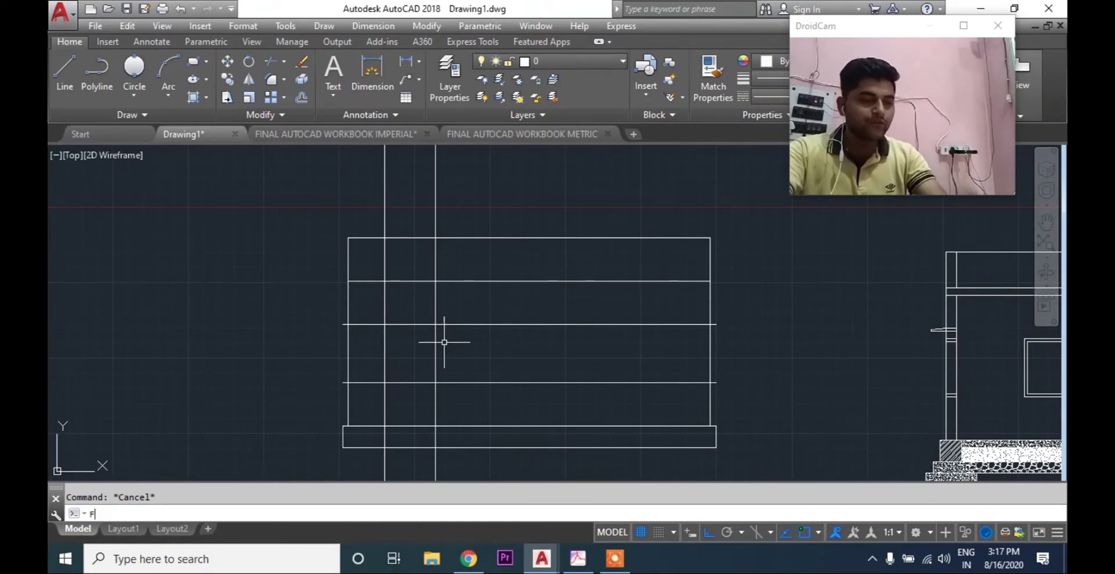
key("Return")
type("M")
key("Return")
left_click(375, 324)
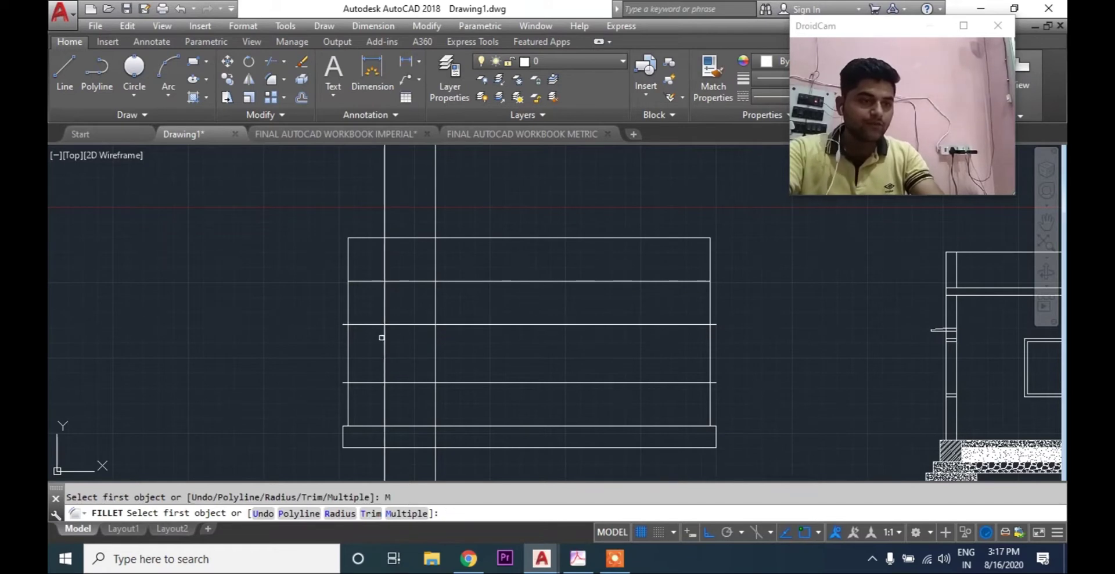
left_click(404, 324)
left_click(421, 324)
left_click(436, 341)
left_click(436, 343)
left_click(416, 383)
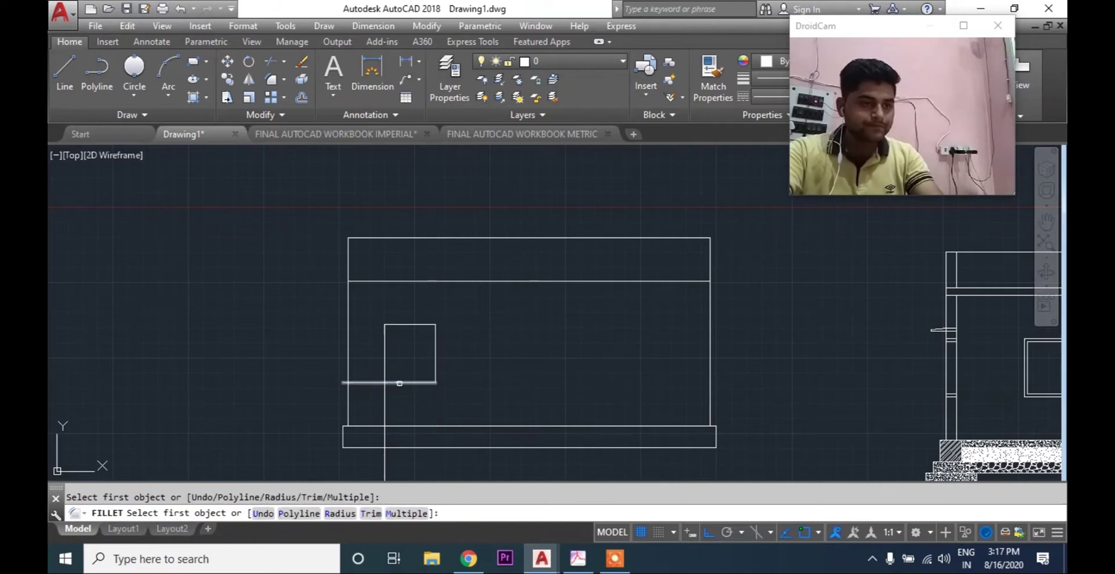
left_click(399, 382)
left_click(384, 356)
key("Escape")
Join the four lines of the window outline into a single object
middle_click_drag(465, 360, 513, 349)
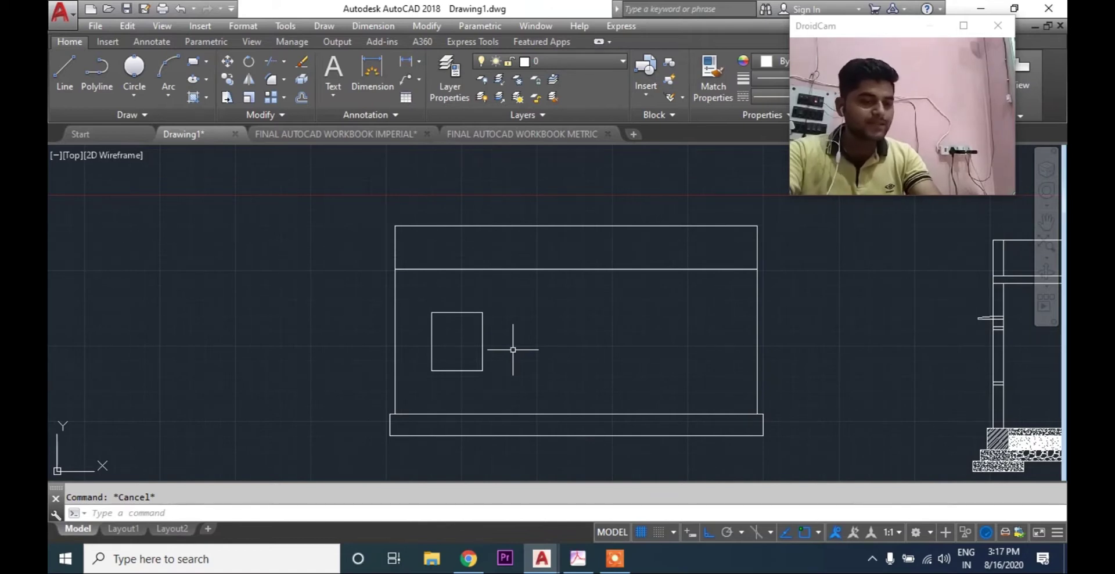
type("j")
key("Return")
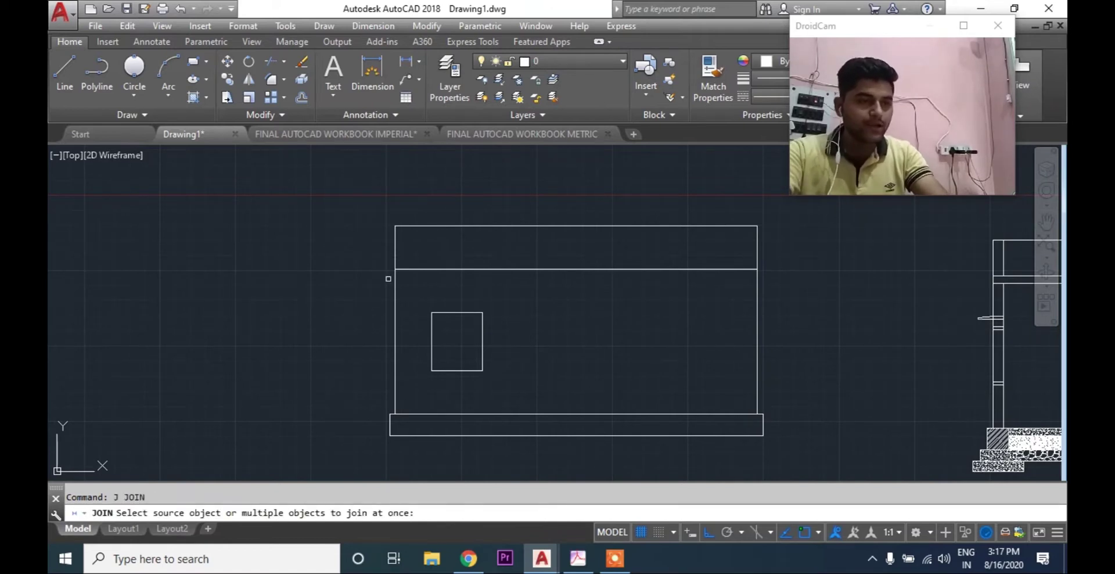
left_click(416, 298)
left_click(530, 398)
key("Return")
key("Escape")
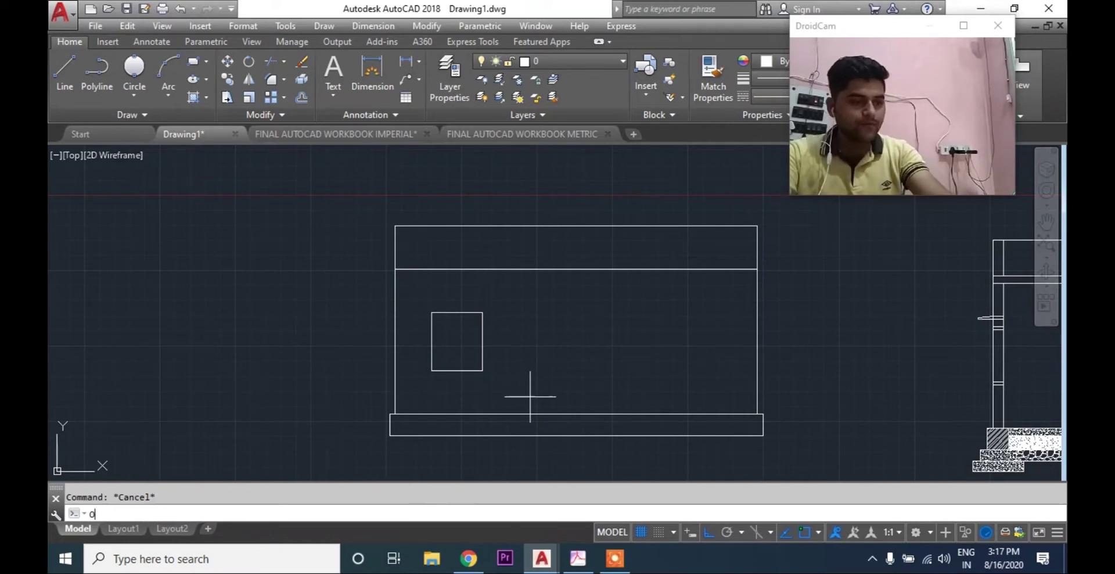
Offset the window outline 2.5 inches inward to form the window frame
key("Return")
type("2.5")
key("Return")
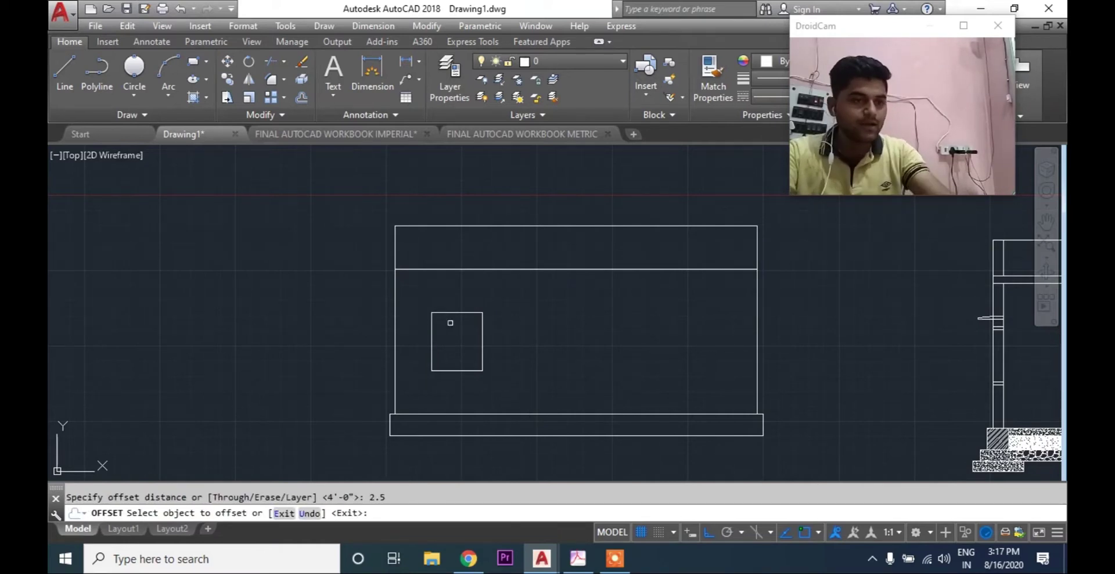
left_click(457, 312)
key("Escape")
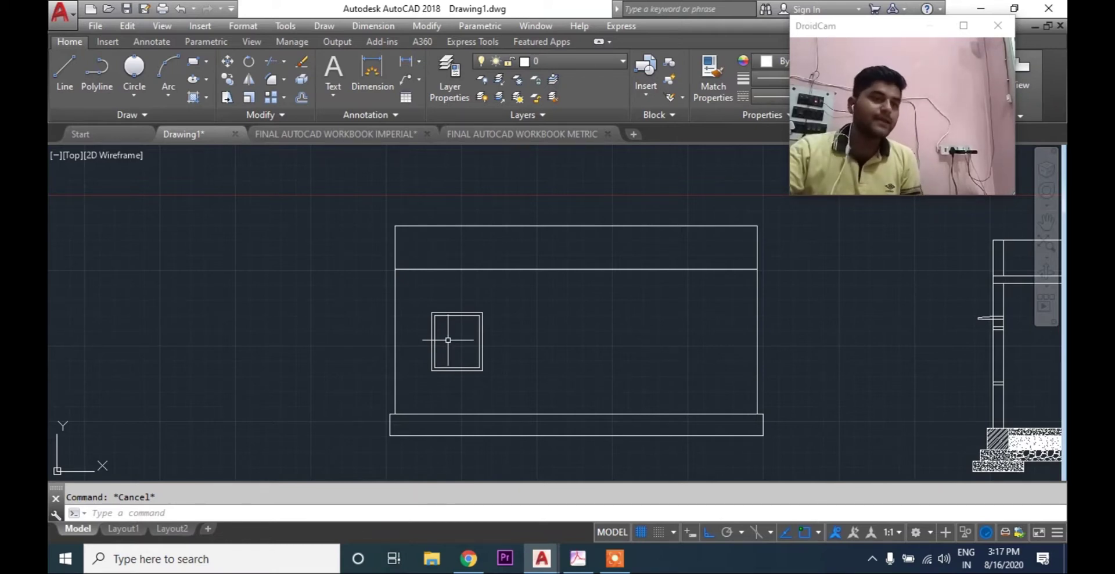
Switch to the section PDF in Adobe Acrobat and check the sunshade level above the window
scroll(448, 339, "down", 4)
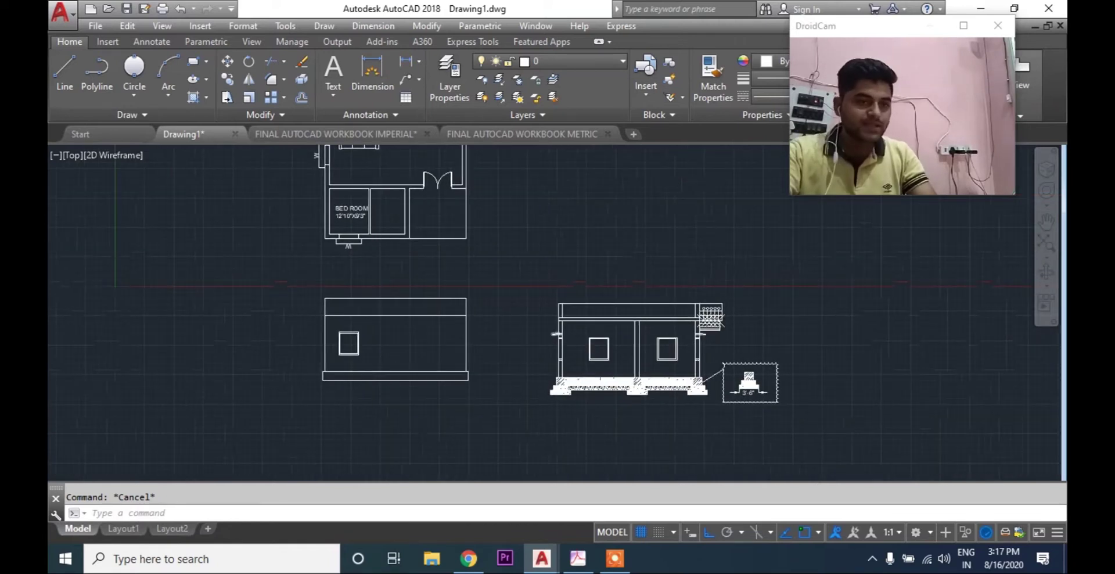
scroll(552, 335, "up", 4)
scroll(504, 298, "down", 3)
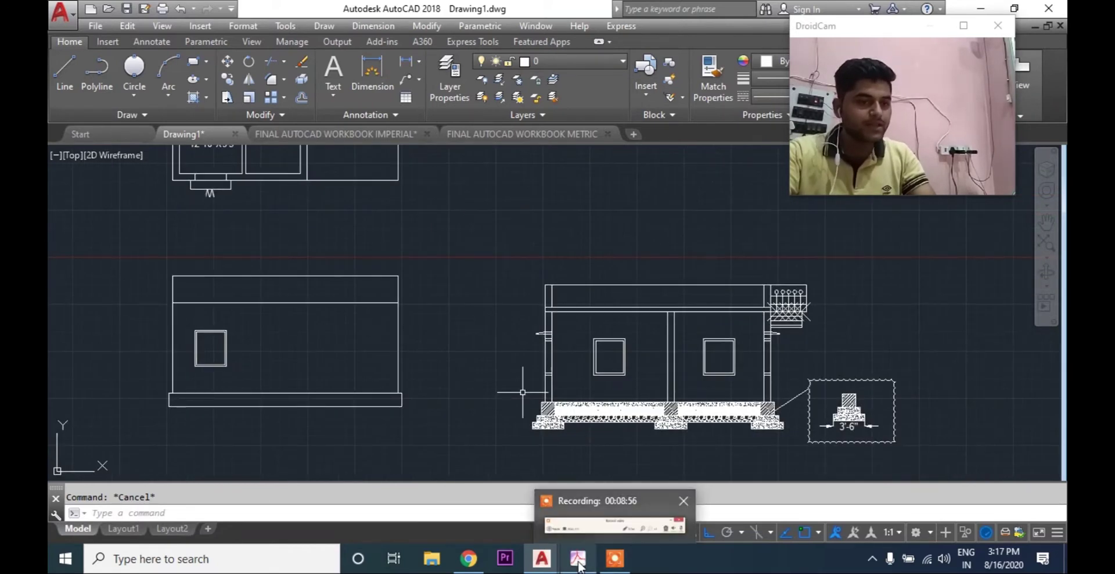
key("alt+Tab")
scroll(442, 230, "up", 2, "ctrl")
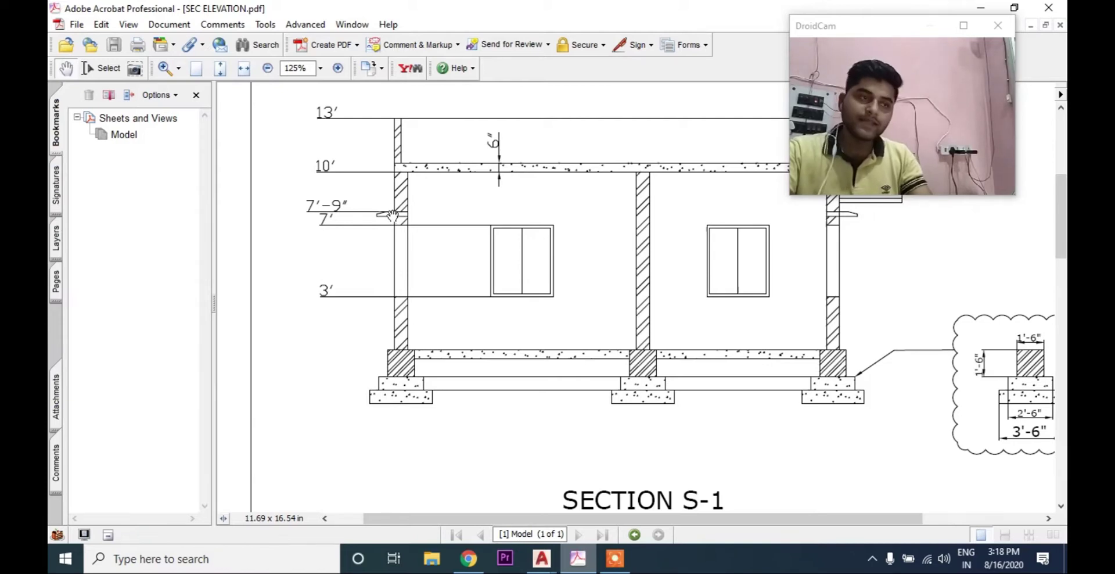
Return to Drawing1 in AutoCAD and draw vertical construction lines through both outer corners of the bedroom window's sunshade in the plan
left_click(542, 559)
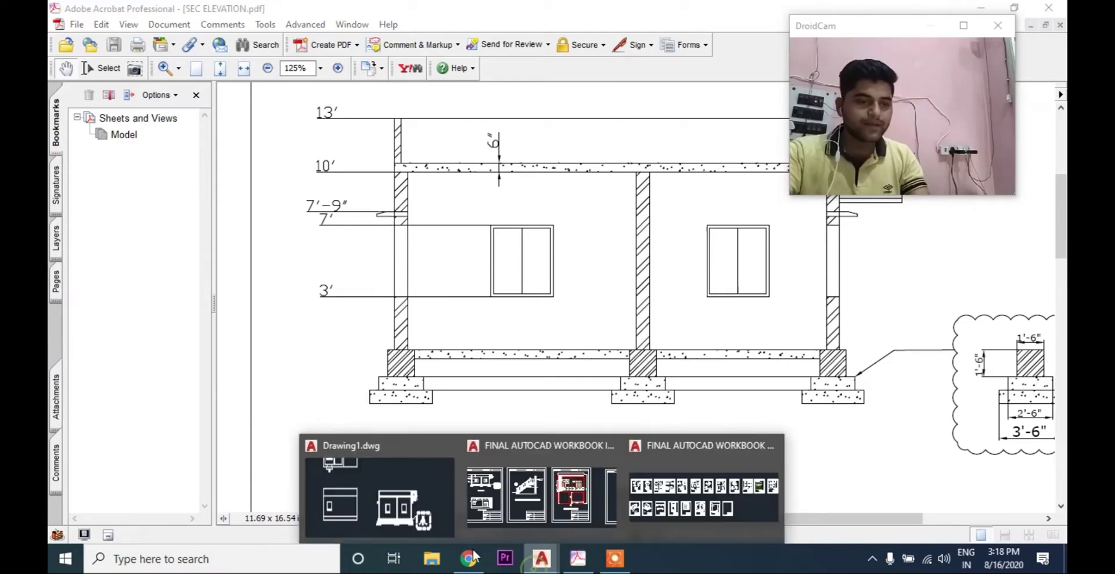
left_click(424, 514)
mouse_move(438, 289)
middle_mouse_down()
mouse_move(625, 291)
mouse_move(625, 410)
middle_mouse_up()
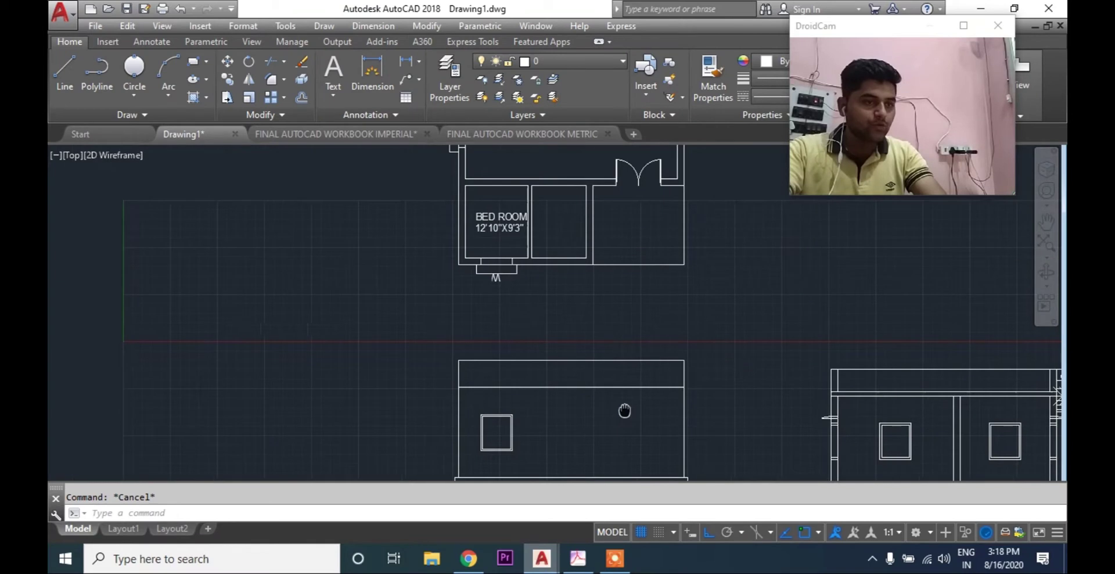
type("x")
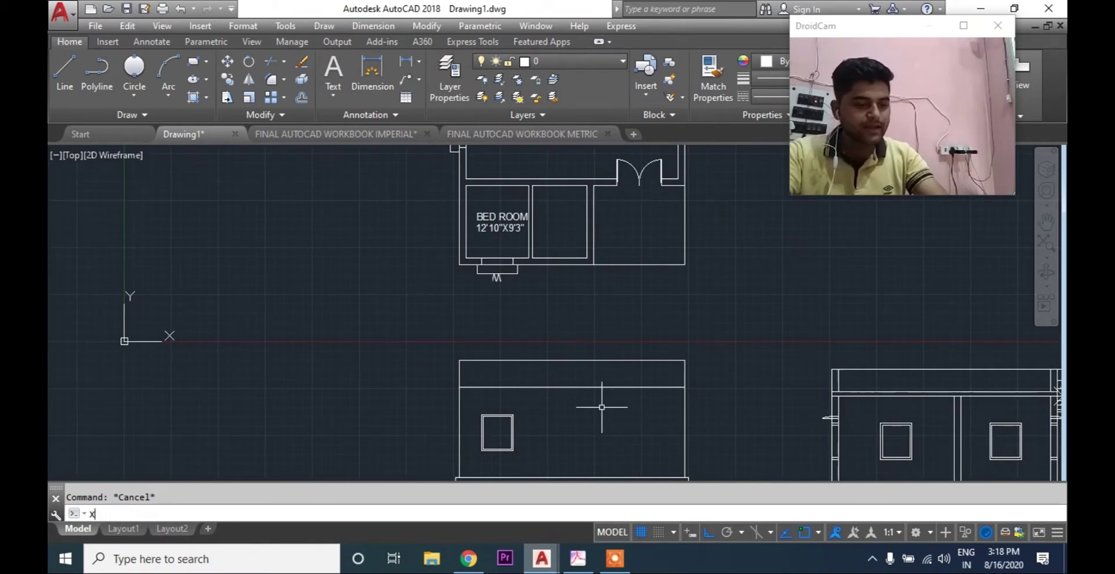
type("l")
key("Return")
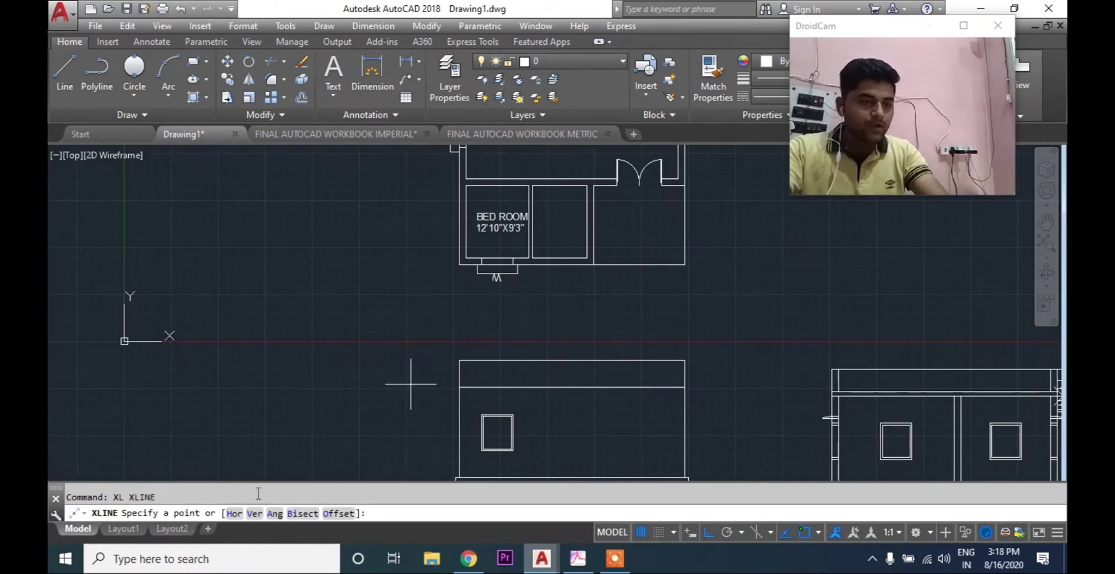
left_click(254, 513)
scroll(482, 218, "up", 4)
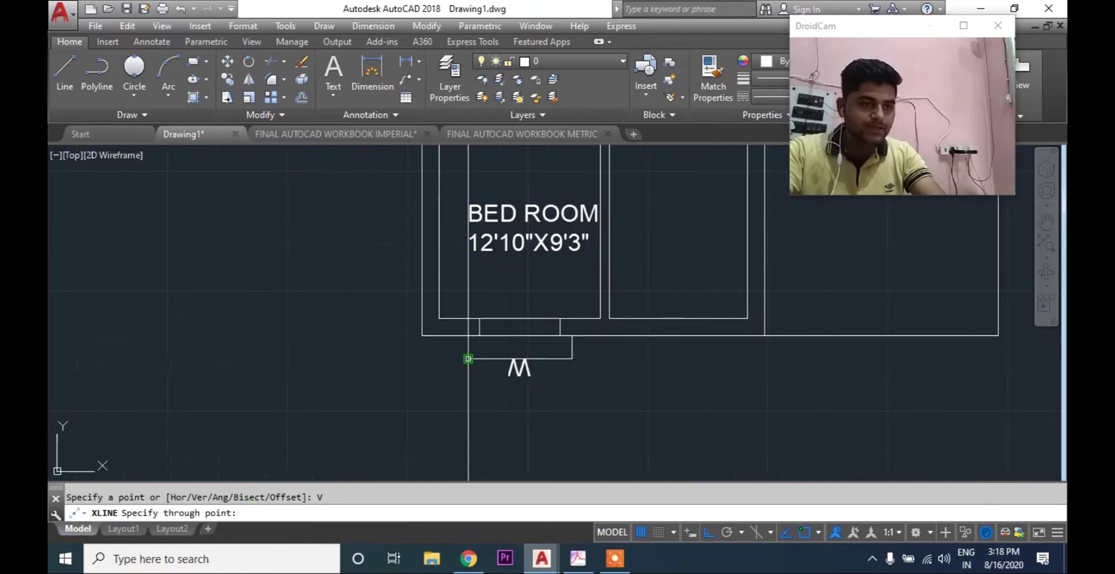
left_click(572, 359)
key("Escape")
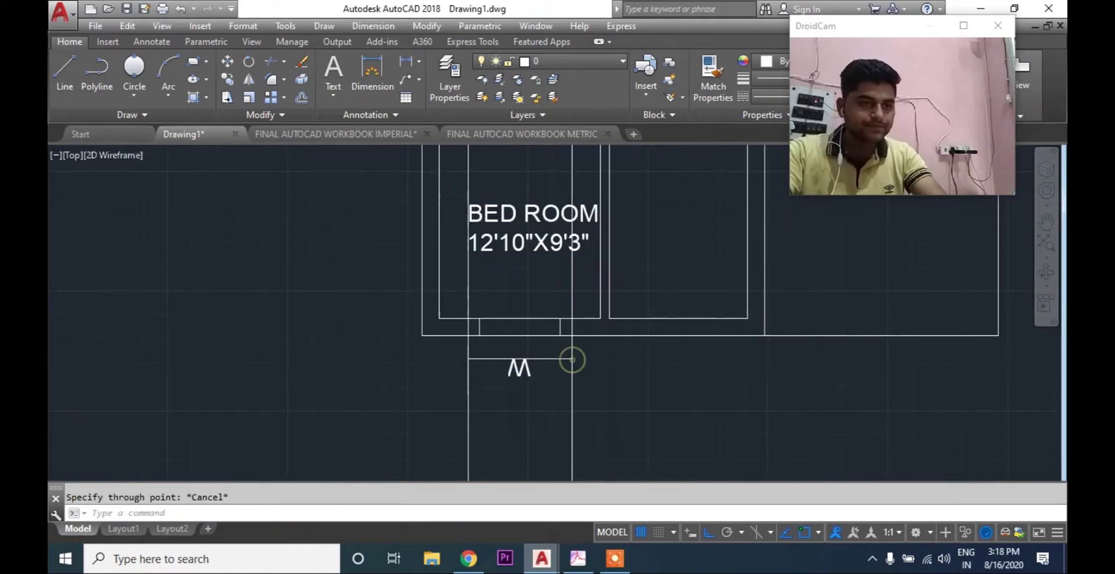
Offset the top line of the plinth 7'9" upward to mark the top of the sunshade
scroll(511, 393, "down", 6)
middle_click_drag(499, 346, 483, 195)
scroll(506, 338, "up", 4)
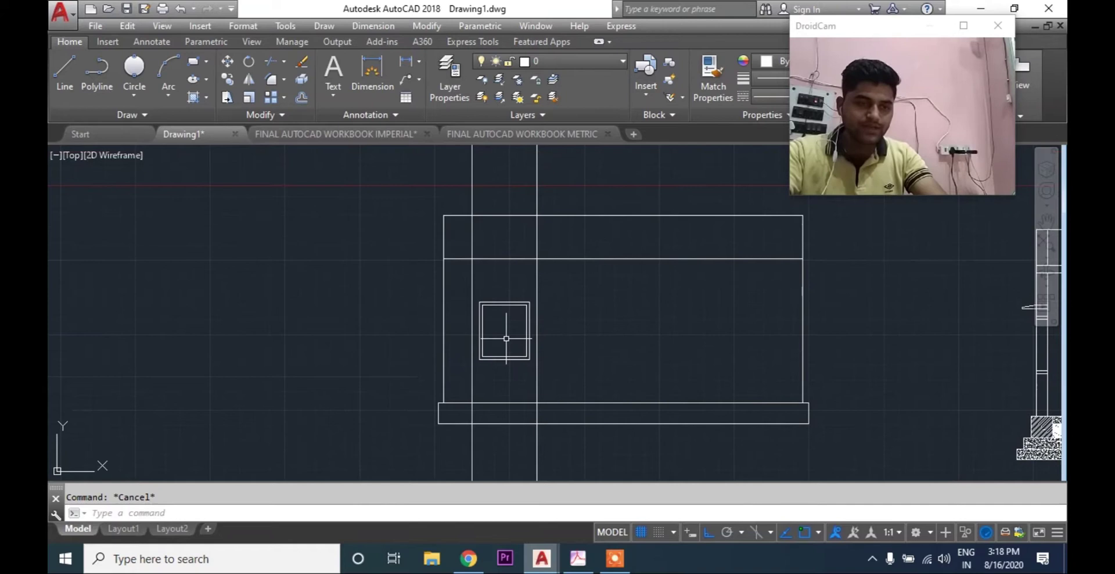
type("o")
key("Return")
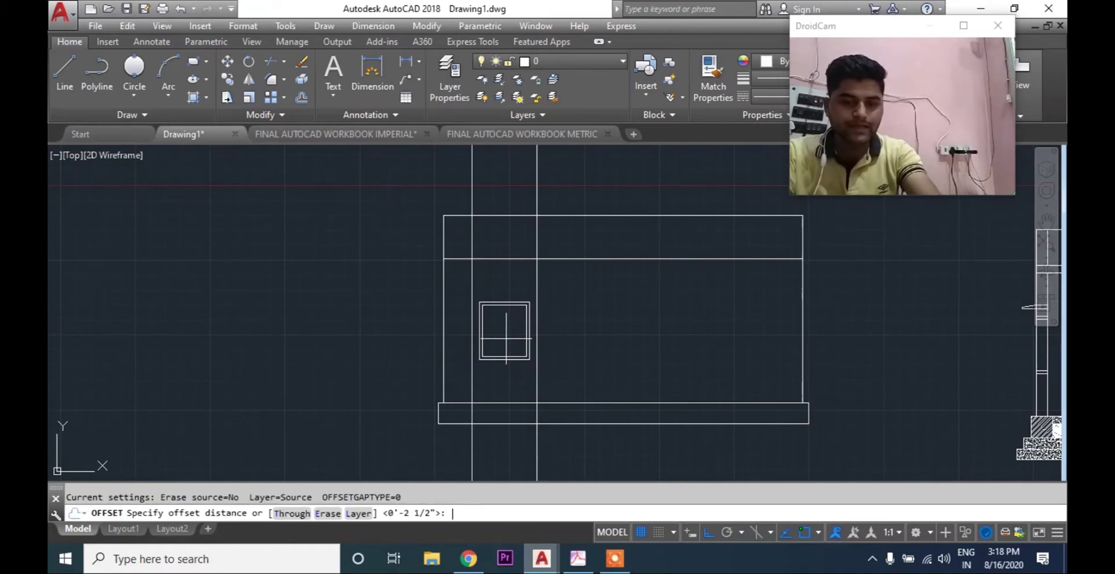
type("7'9")
key("Return")
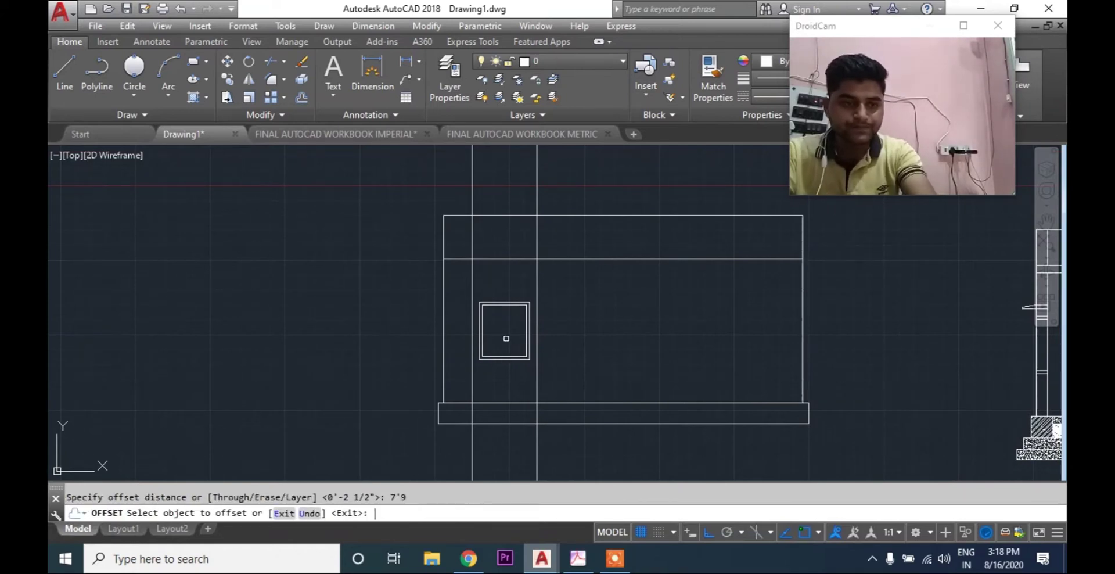
left_click(560, 404)
left_click(571, 324)
key("Escape")
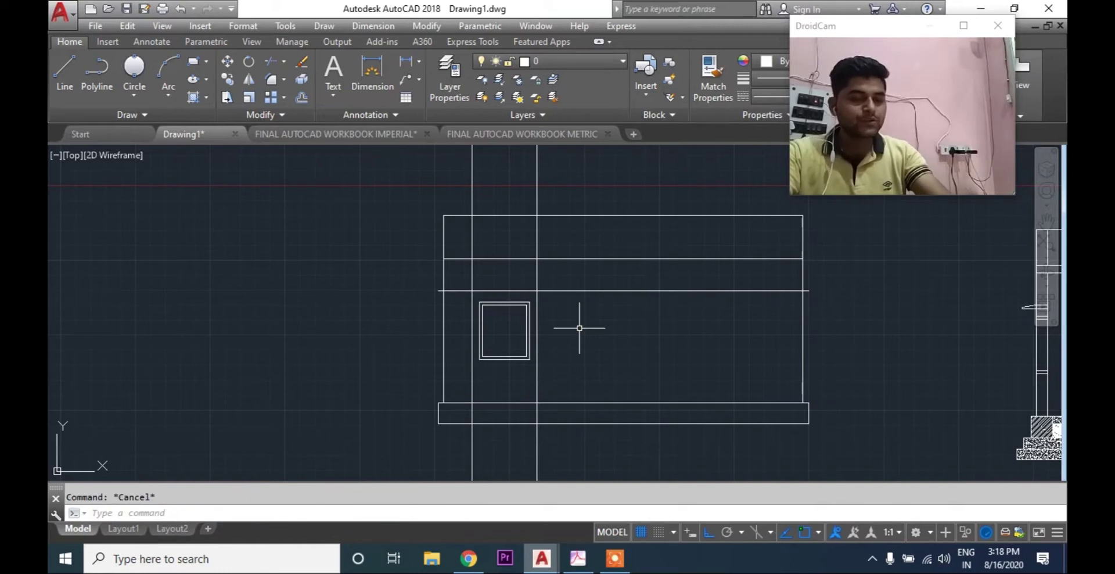
Offset the sunshade's top line 3 inches downward to give its thickness
type("o")
key("Return")
type("3")
key("Return")
scroll(548, 308, "up", 2)
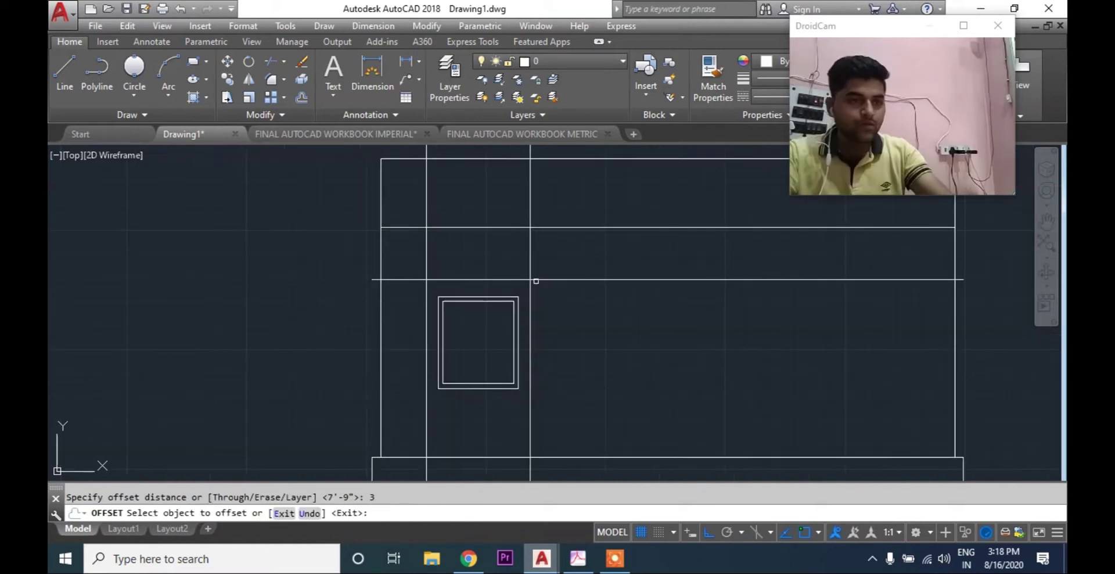
left_click(537, 280)
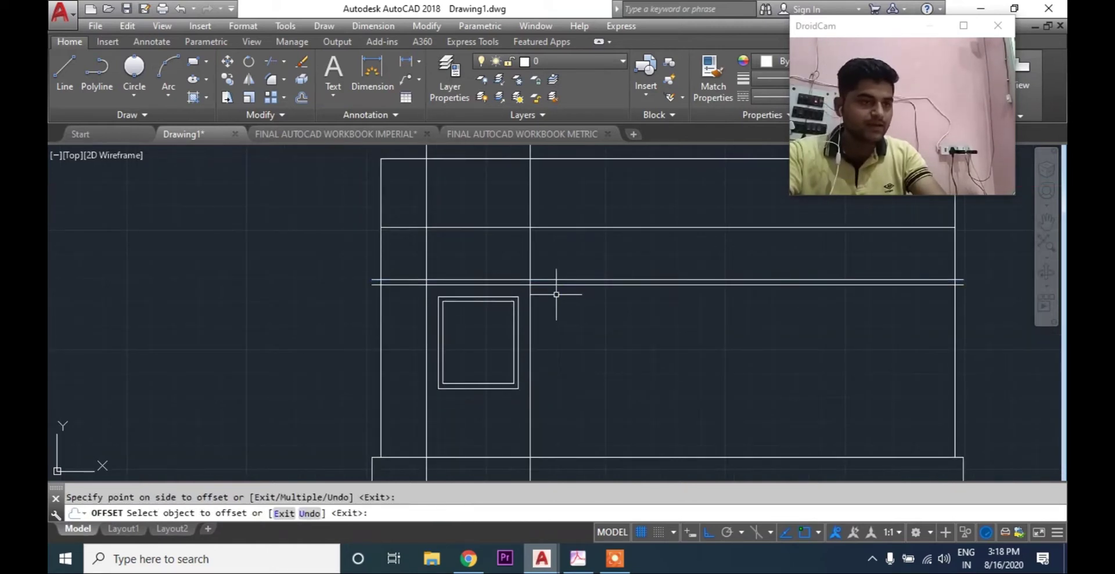
key("Escape")
Fillet the left vertical construction line with both sunshade lines to close the sunshade's left end
middle_click_drag(477, 283, 590, 293)
type("F")
key("Return")
type("M")
key("Return")
scroll(517, 279, "up", 3)
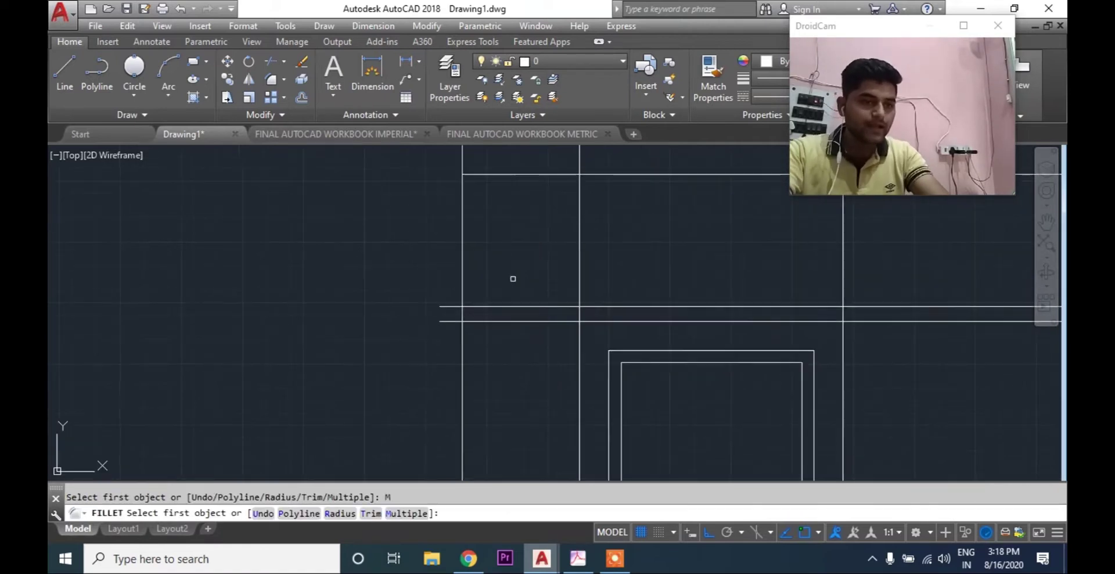
scroll(571, 316, "up", 2)
left_click(631, 329)
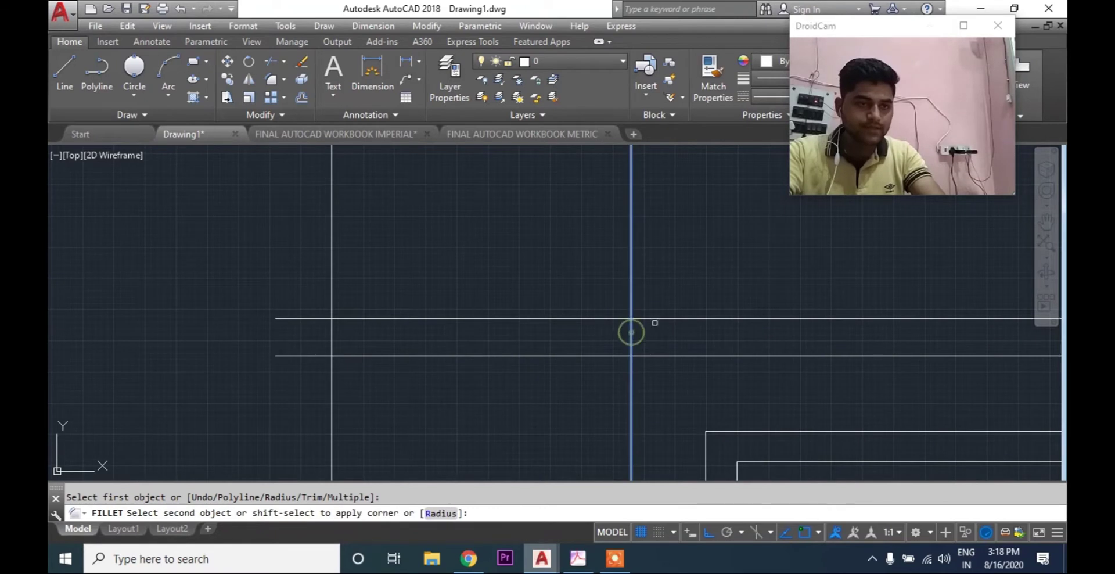
left_click(657, 319)
left_click(654, 356)
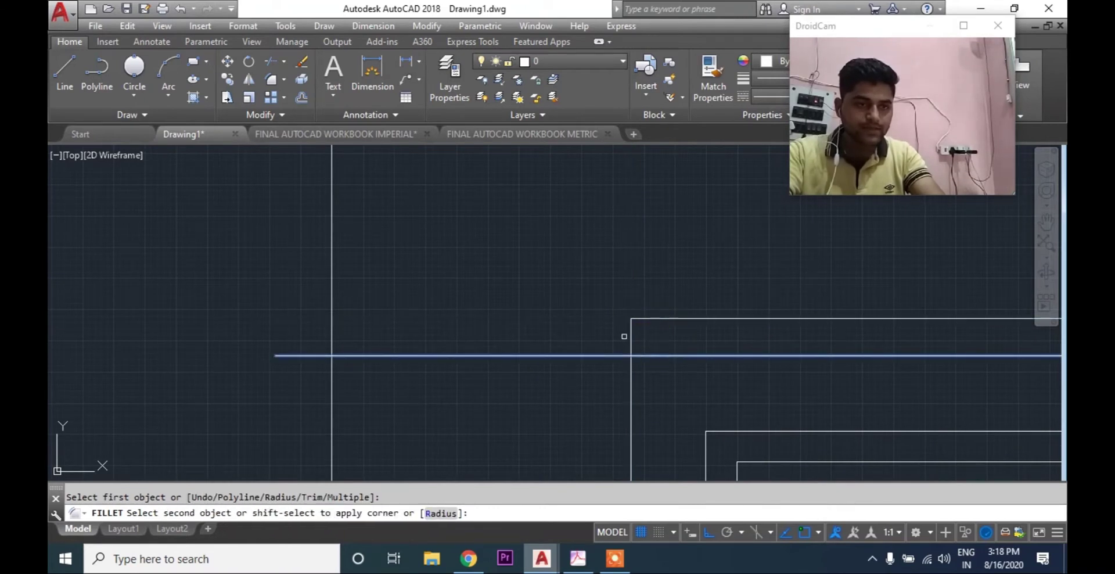
left_click(632, 337)
Fillet the right vertical construction line with both sunshade lines to close the sunshade's right end
scroll(635, 337, "down", 4)
middle_click_drag(636, 338, 492, 333)
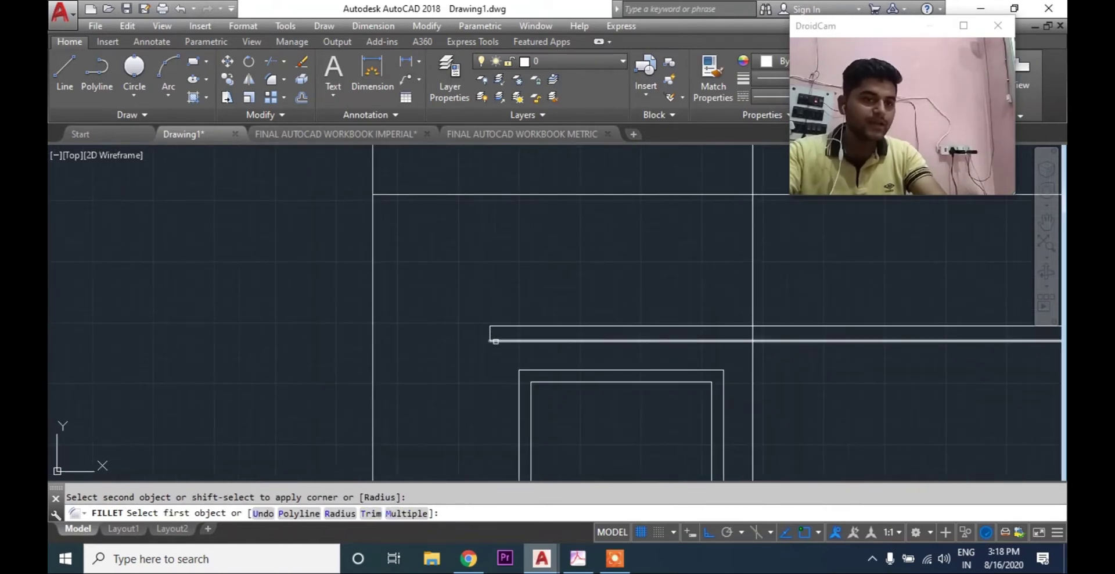
scroll(769, 330, "up", 4)
left_click(720, 322)
left_click(730, 333)
left_click(730, 339)
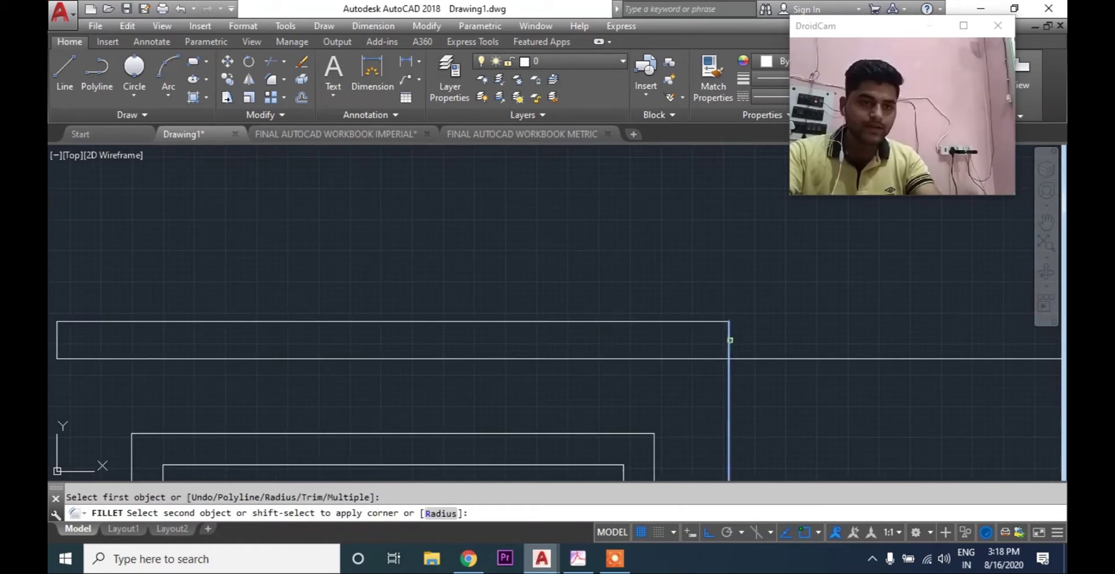
left_click(707, 358)
scroll(566, 337, "down", 8)
middle_click_drag(591, 376, 547, 343)
key("Escape")
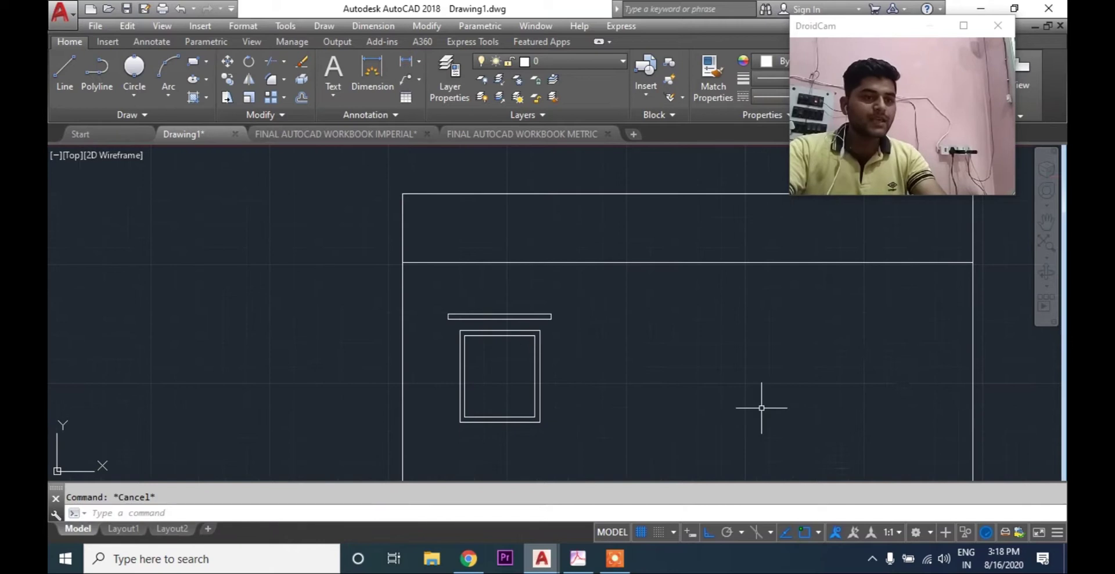
Examine the reference PDF's section and front elevation for the sunshade projecting from the left wall
scroll(508, 343, "down", 2)
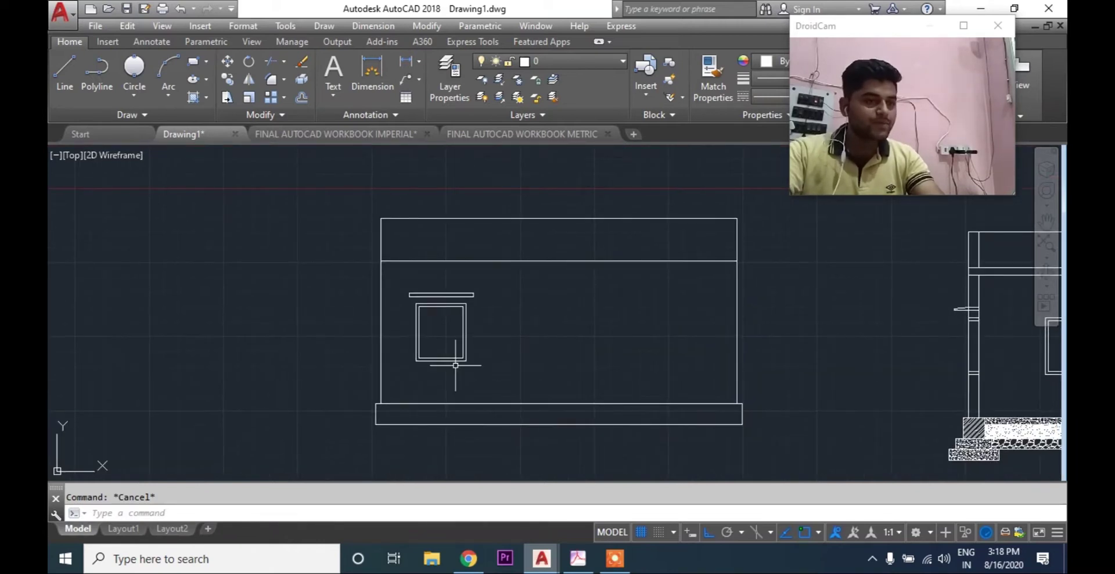
mouse_move(578, 558)
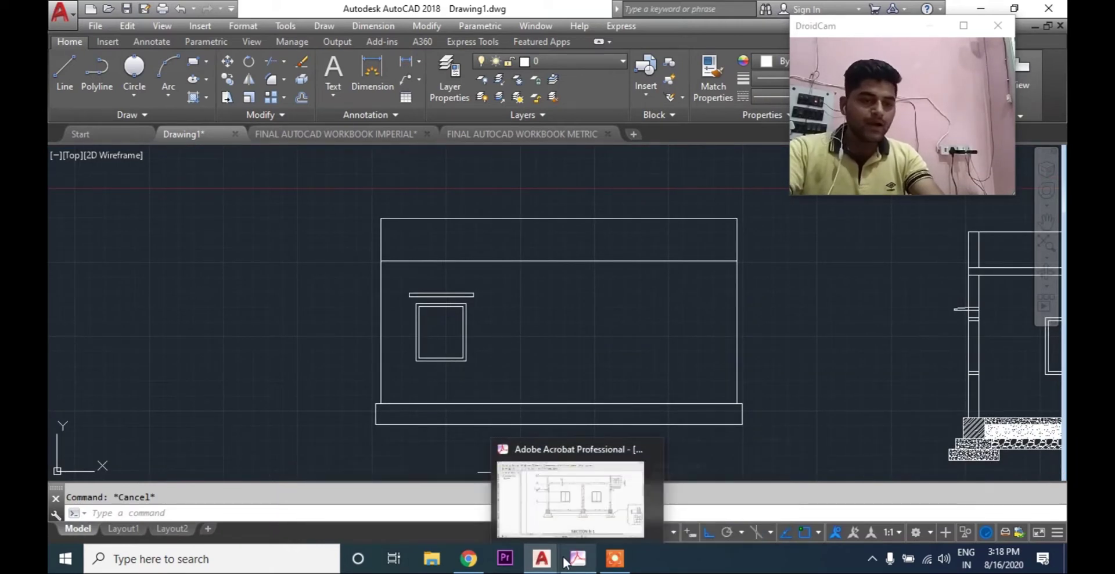
left_click(575, 494)
scroll(479, 368, "up", 2)
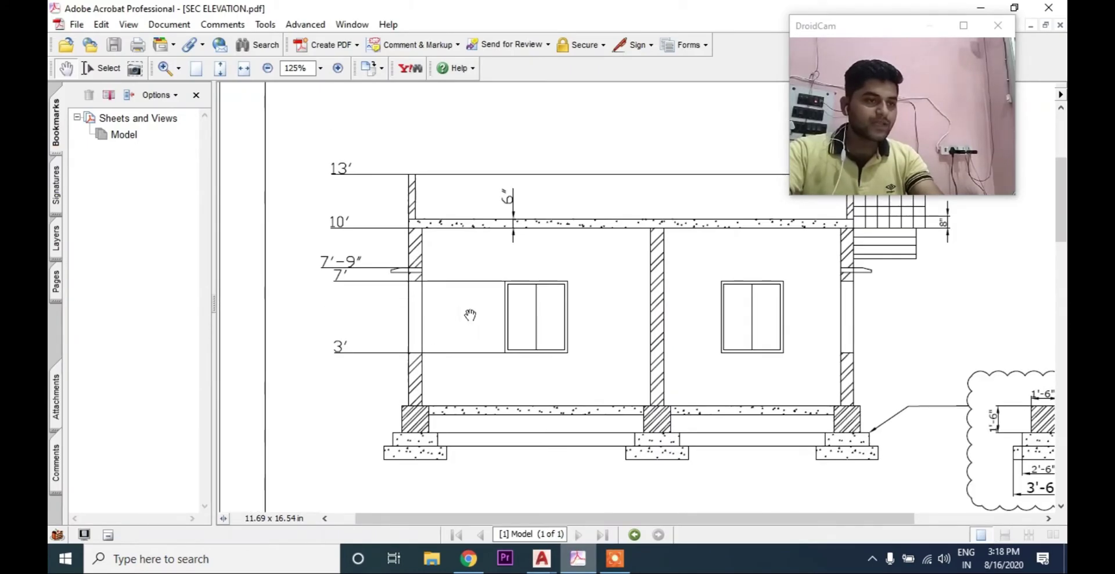
scroll(410, 283, "down", 8)
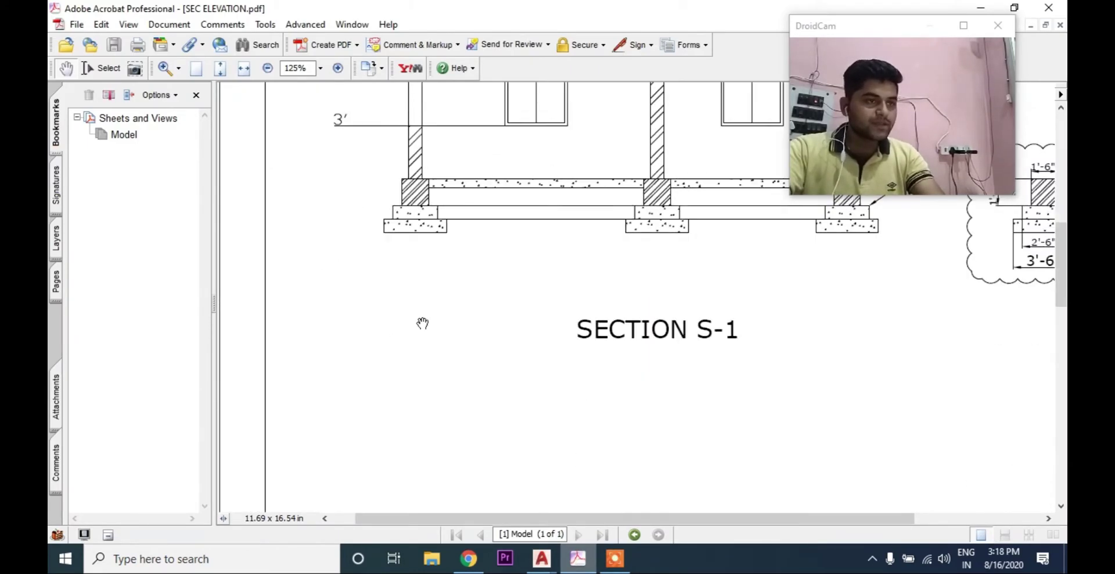
scroll(421, 321, "up", 3)
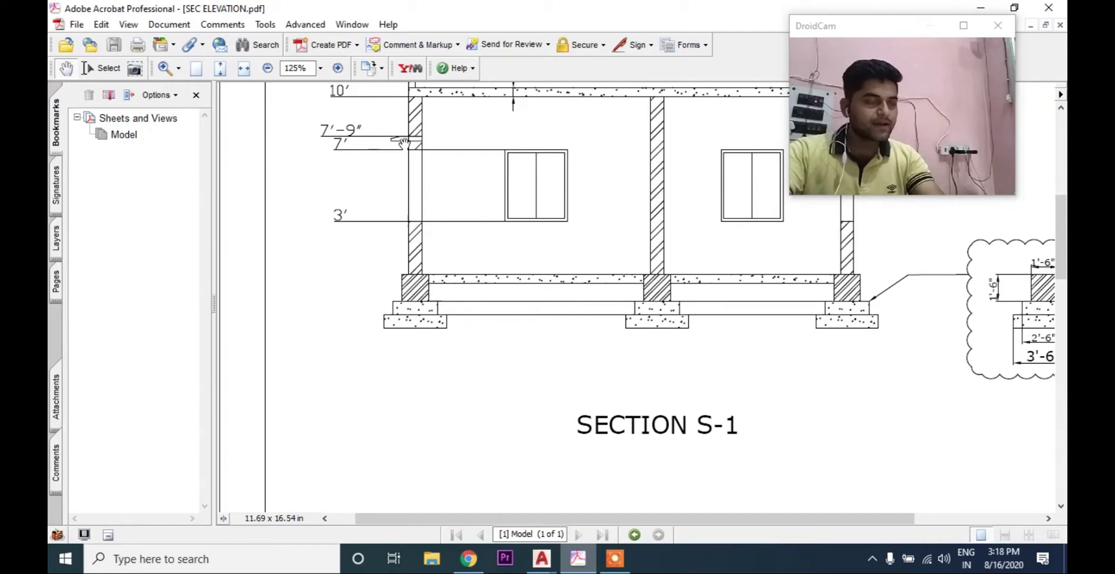
scroll(423, 273, "down", 10)
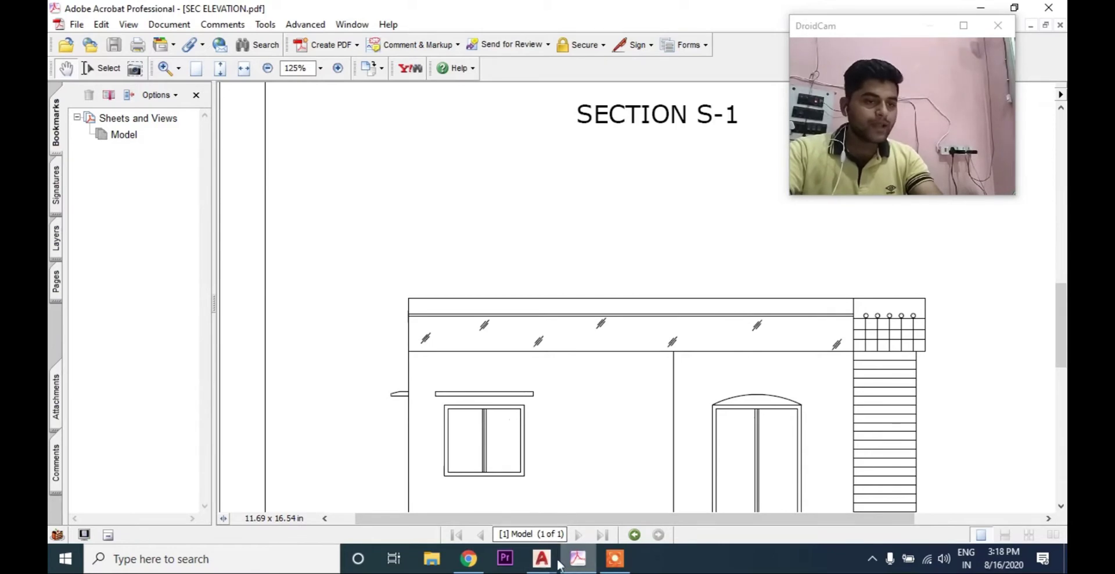
Switch back to AutoCAD and draw a horizontal guide line from the front sunshade's top-left corner to the elevation's left wall
mouse_move(541, 559)
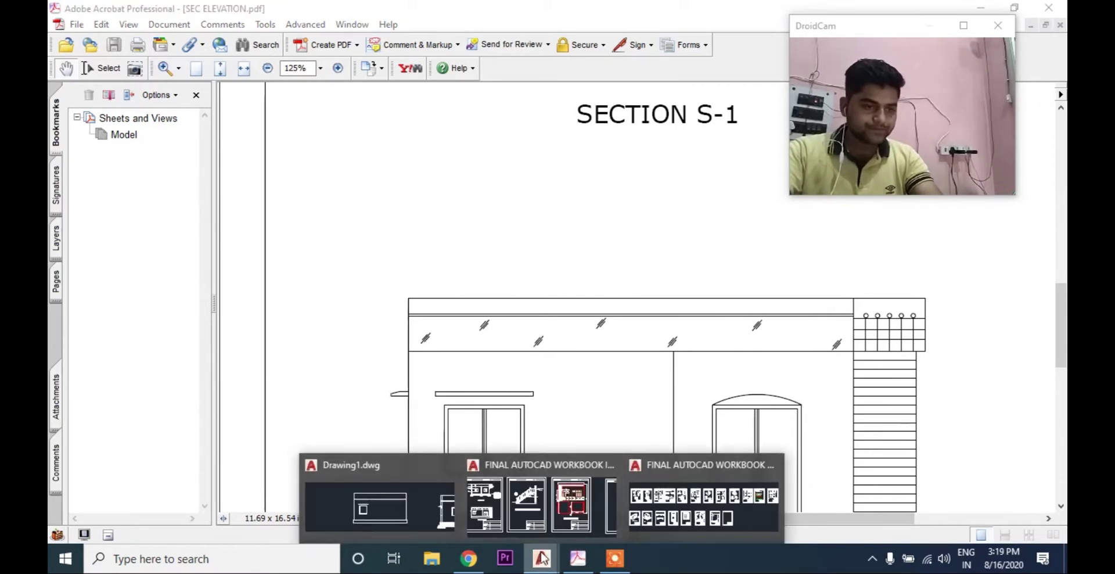
left_click(441, 521)
scroll(254, 373, "down", 3)
middle_click_drag(254, 373, 266, 398)
scroll(464, 300, "up", 5)
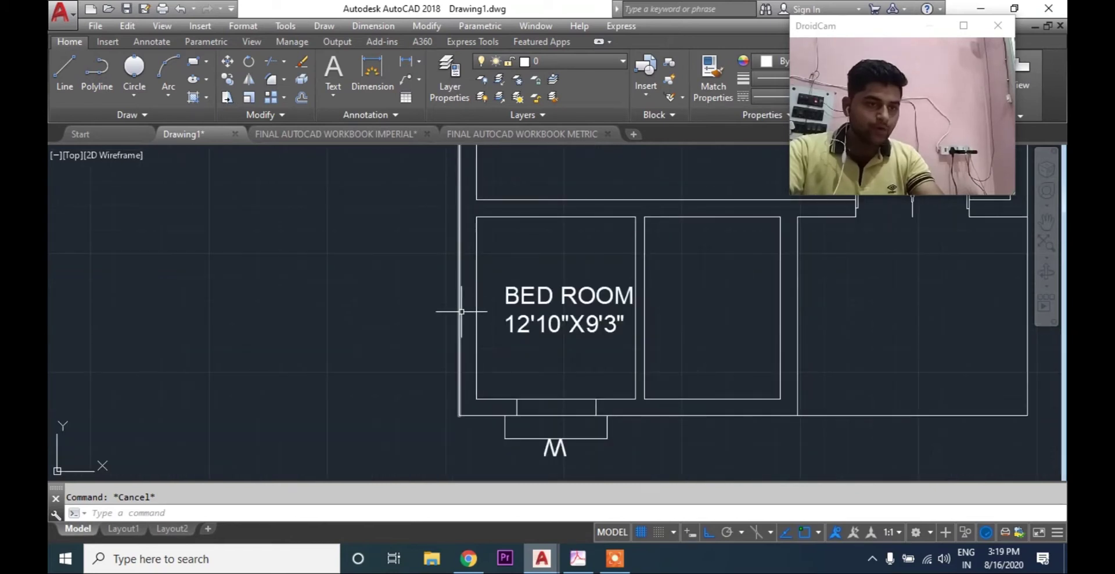
scroll(464, 300, "down", 3)
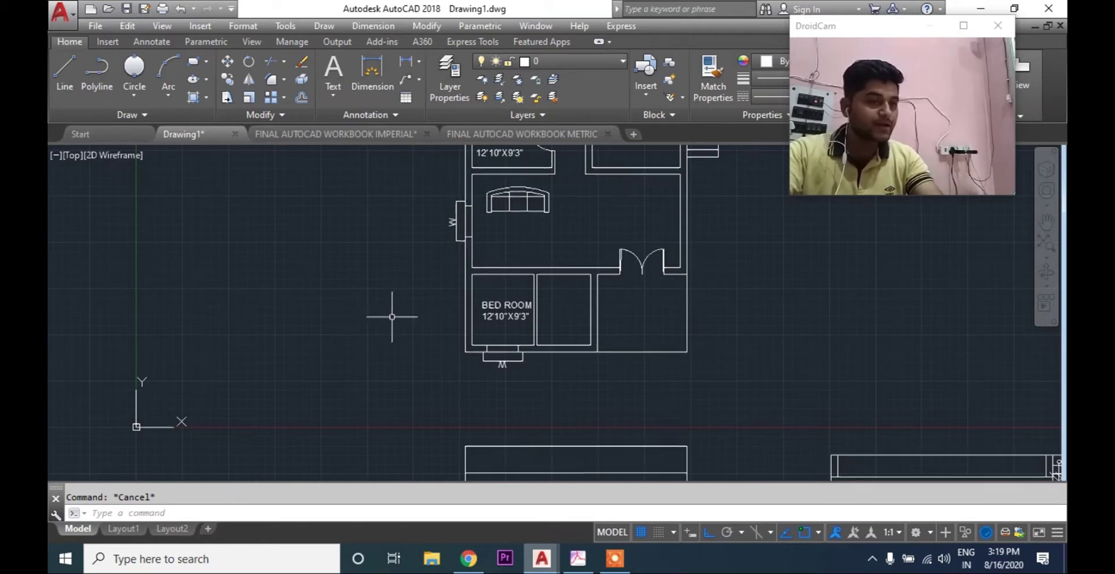
scroll(391, 316, "down", 2)
middle_click_drag(453, 459, 468, 337)
scroll(466, 310, "up", 6)
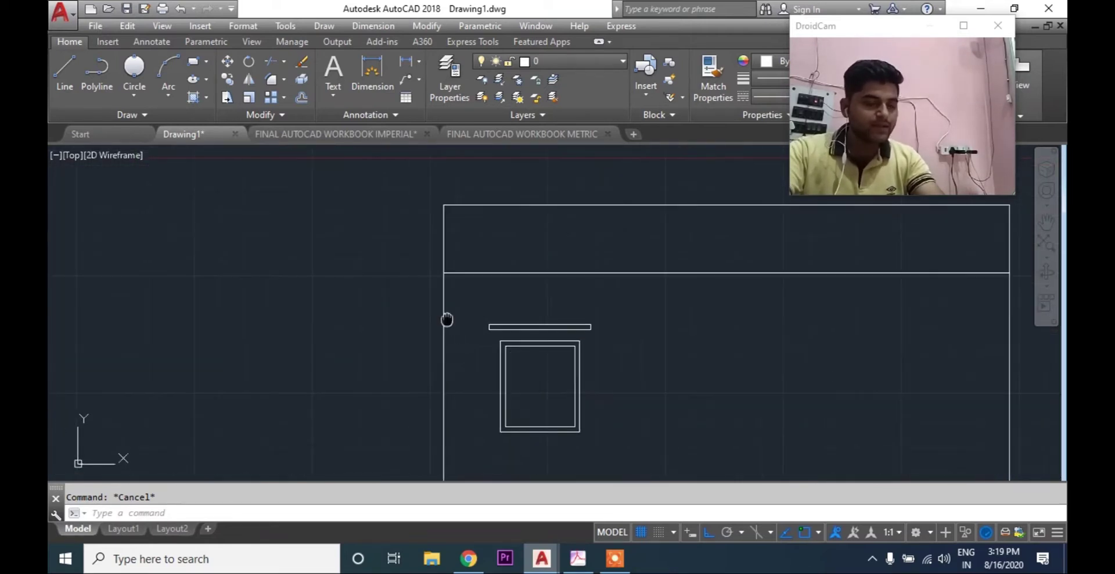
type("l")
key("Return")
scroll(457, 329, "up", 4)
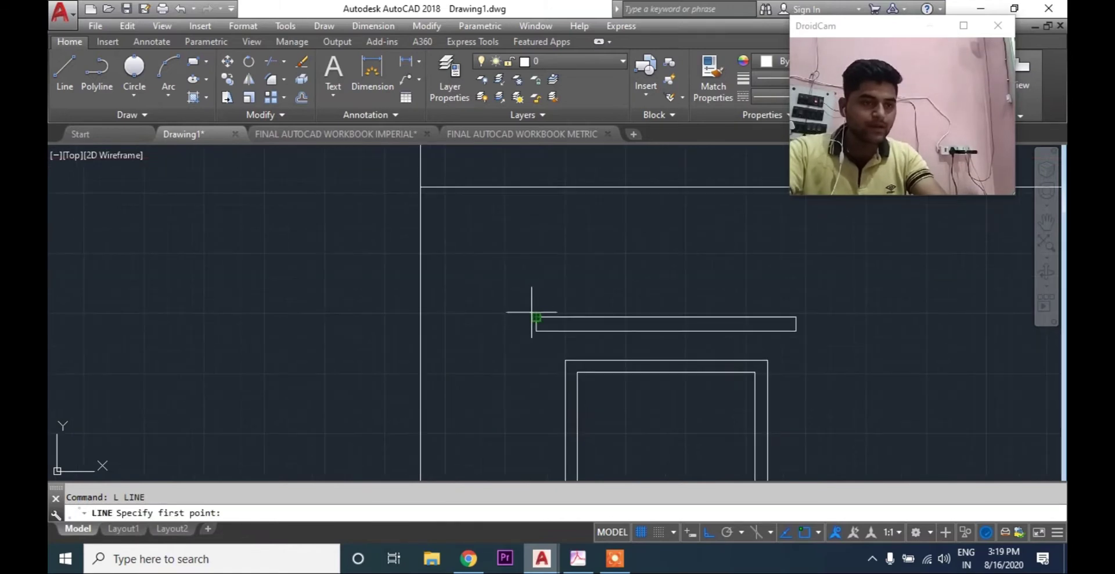
left_click(533, 315)
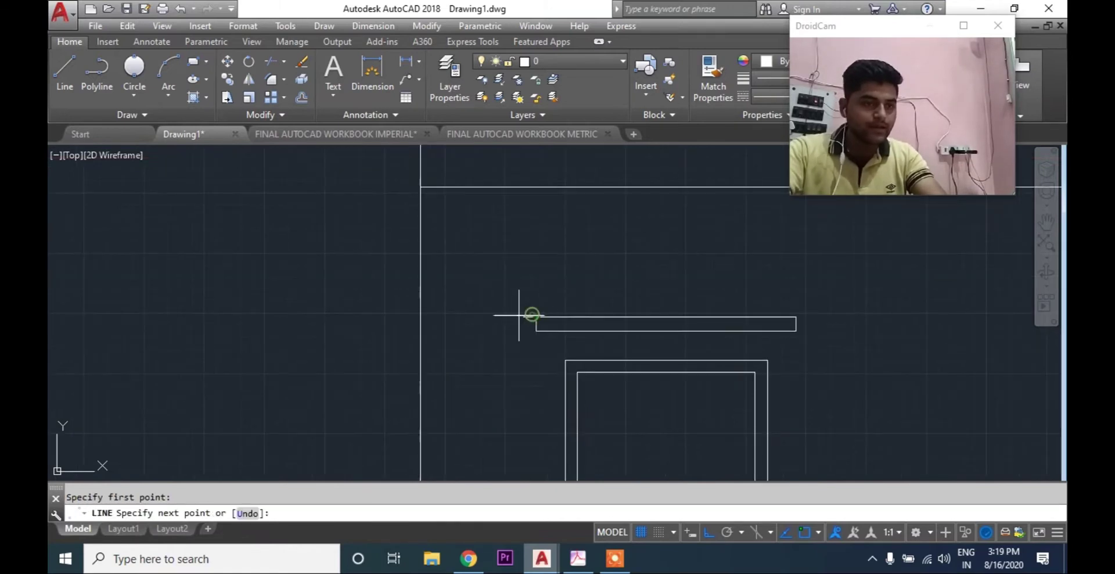
left_click(419, 317)
key("Escape")
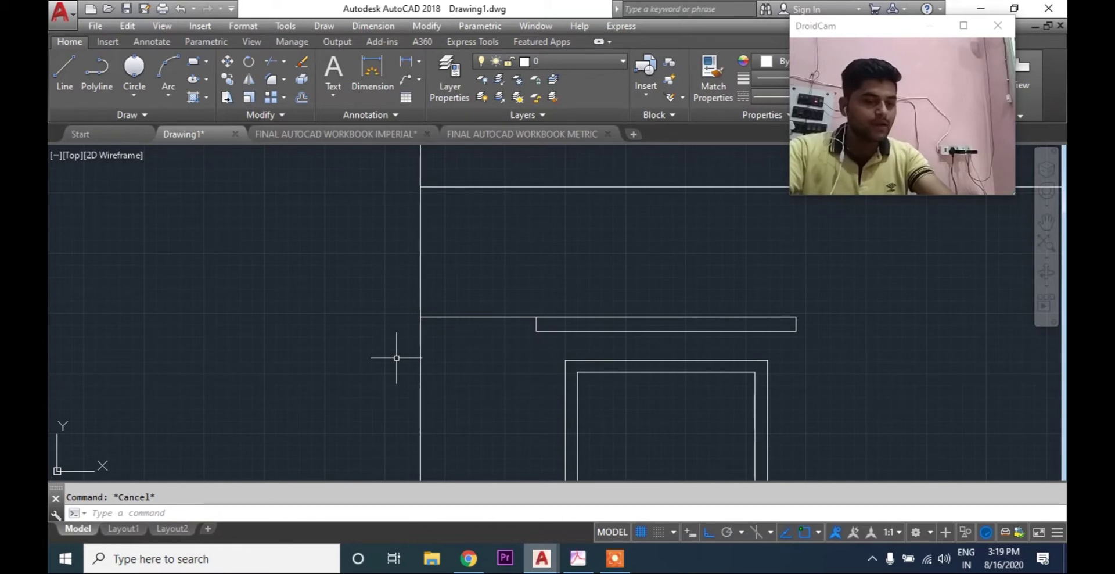
Draw the side sunshade's outline from the guide line's wall end, 12 inches outward, 3 inches down and back to the wall
type("l")
key("Return")
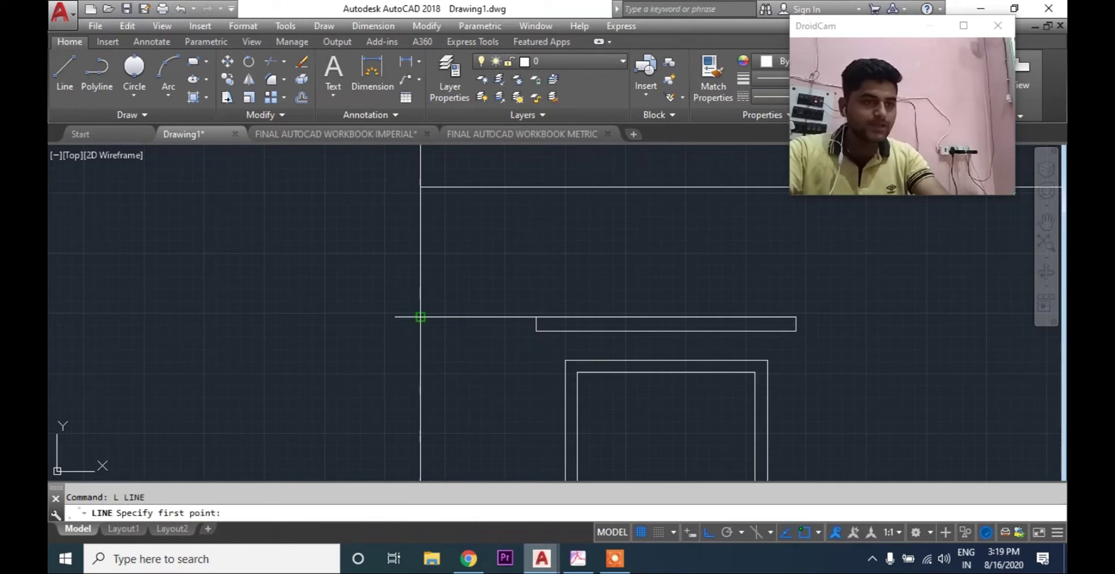
left_click(420, 317)
type("12")
key("Return")
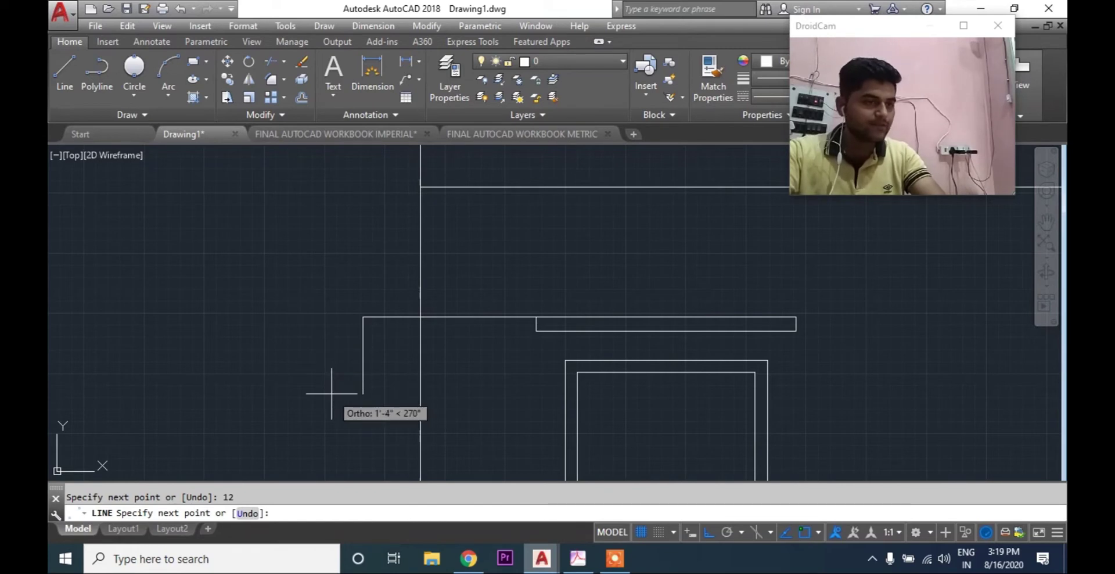
type("3")
key("Return")
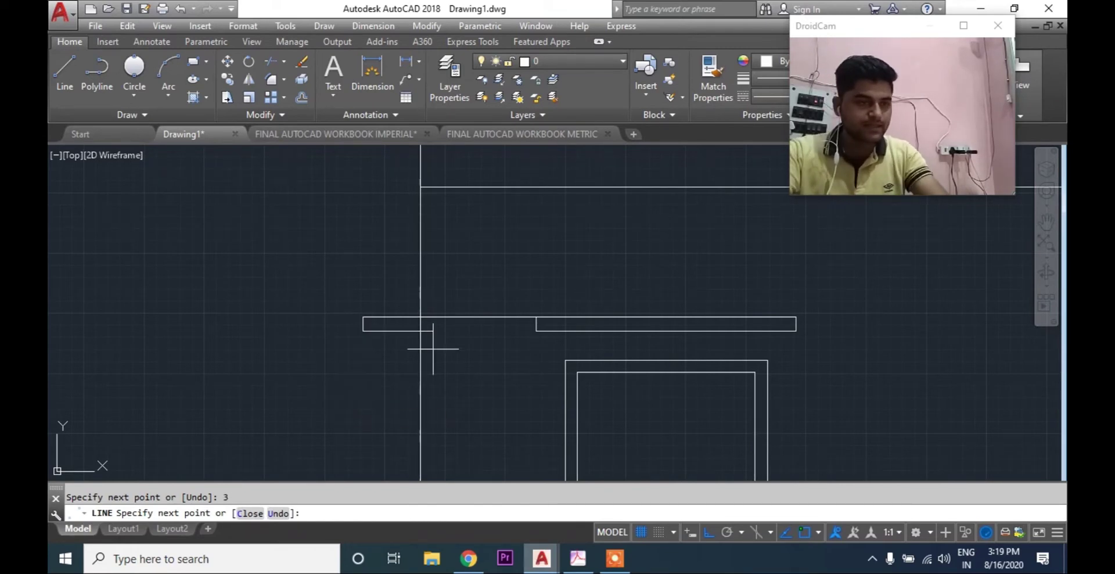
key("Escape")
Erase the horizontal guide line between the left wall and the front sunshade
left_click(503, 285)
left_click(478, 343)
key("Delete")
key("Escape")
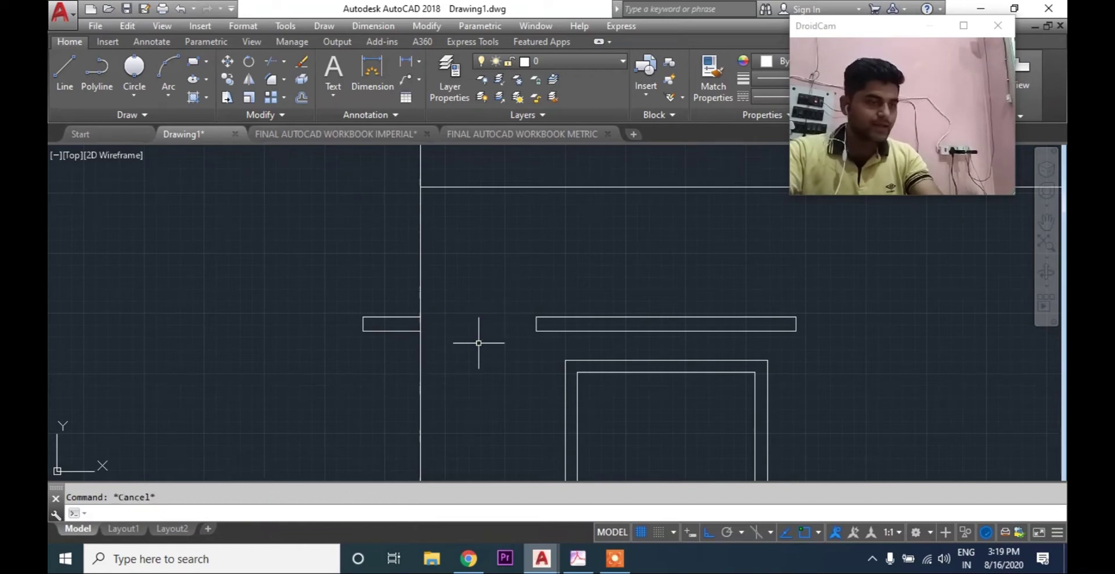
Draw a sloping line from the midpoint of the side sunshade's outer edge to its top corner at the wall
left_click(74, 82)
scroll(353, 312, "up", 5)
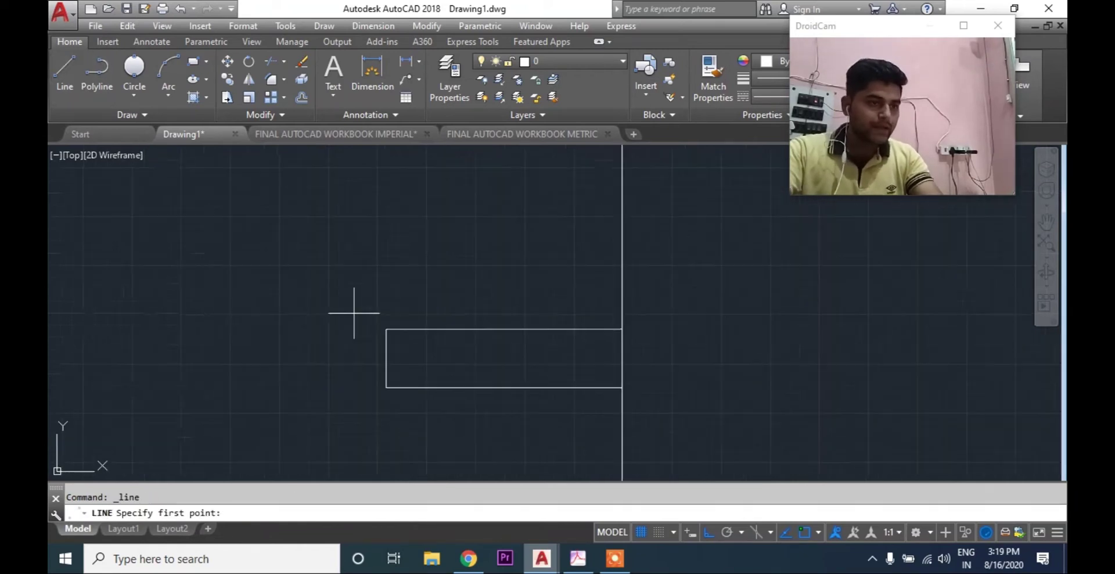
left_click(386, 357)
left_click(622, 328)
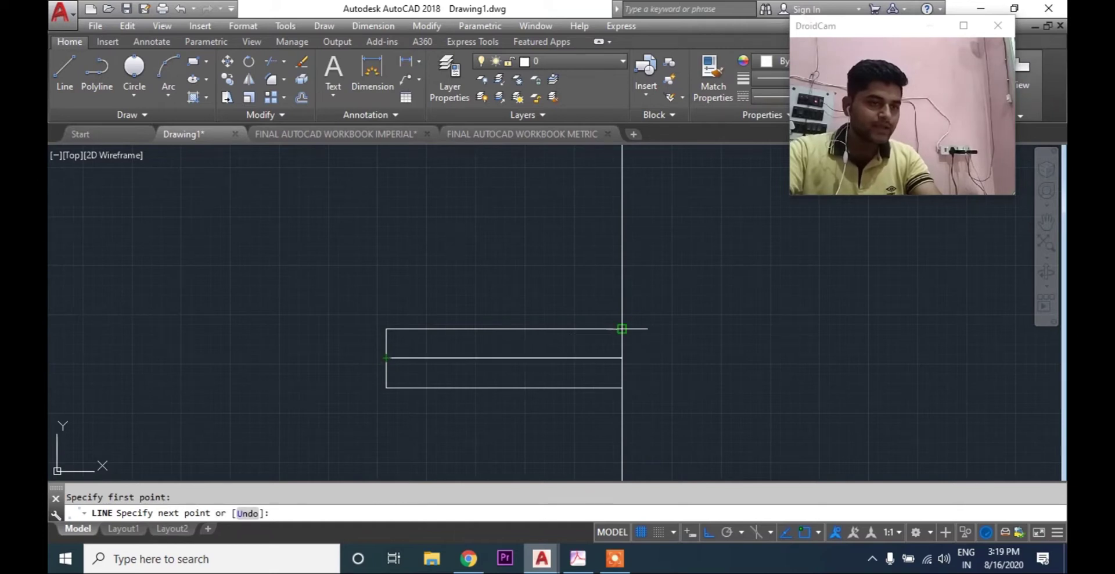
key("Escape")
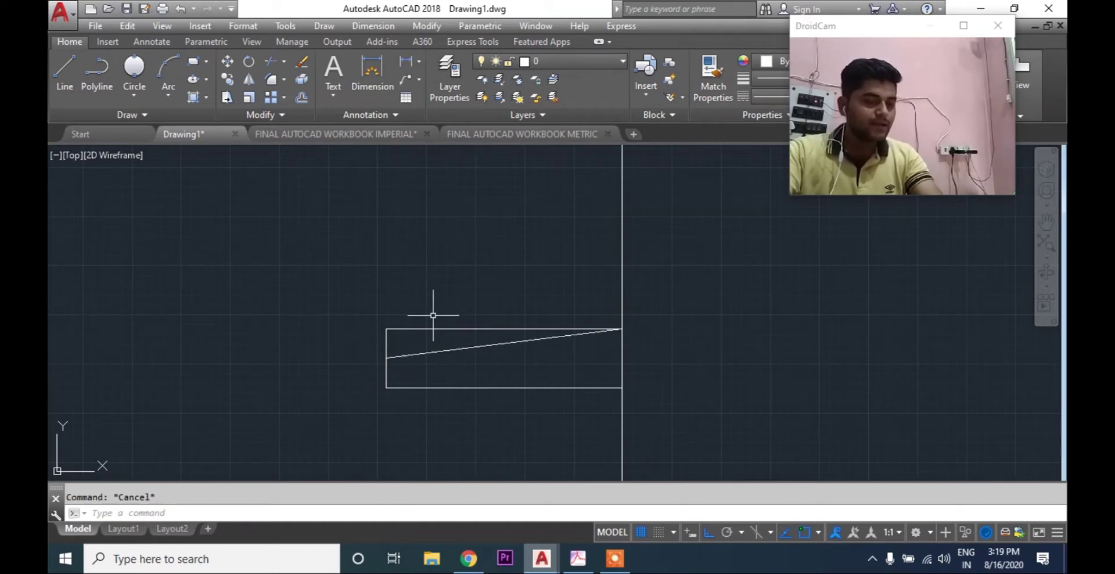
Trim the side sunshade's outer edge above the sloping line and erase its original horizontal top line
type("tr")
key("Return")
key("Return")
scroll(372, 335, "up", 3)
left_click(448, 336)
left_click(351, 358)
key("Escape")
left_click(507, 290)
left_click(426, 330)
type("e")
key("Return")
scroll(426, 325, "down", 5)
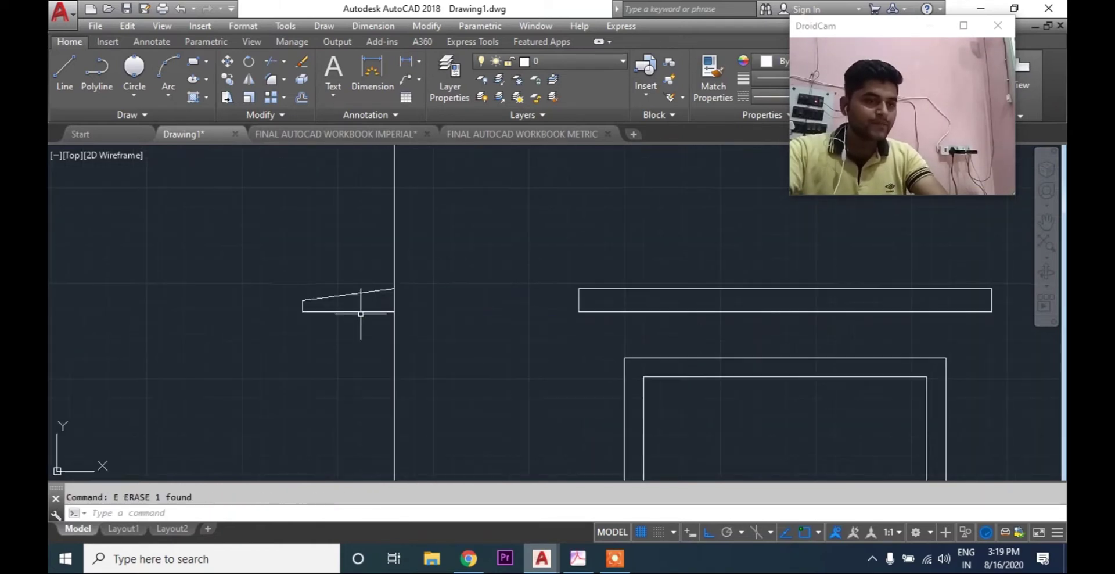
Examine the floor plan's front walls beside the bedroom to find the next wall edge that projects onto the elevation
scroll(460, 357, "down", 3)
scroll(470, 364, "up", 2)
scroll(461, 215, "up", 6)
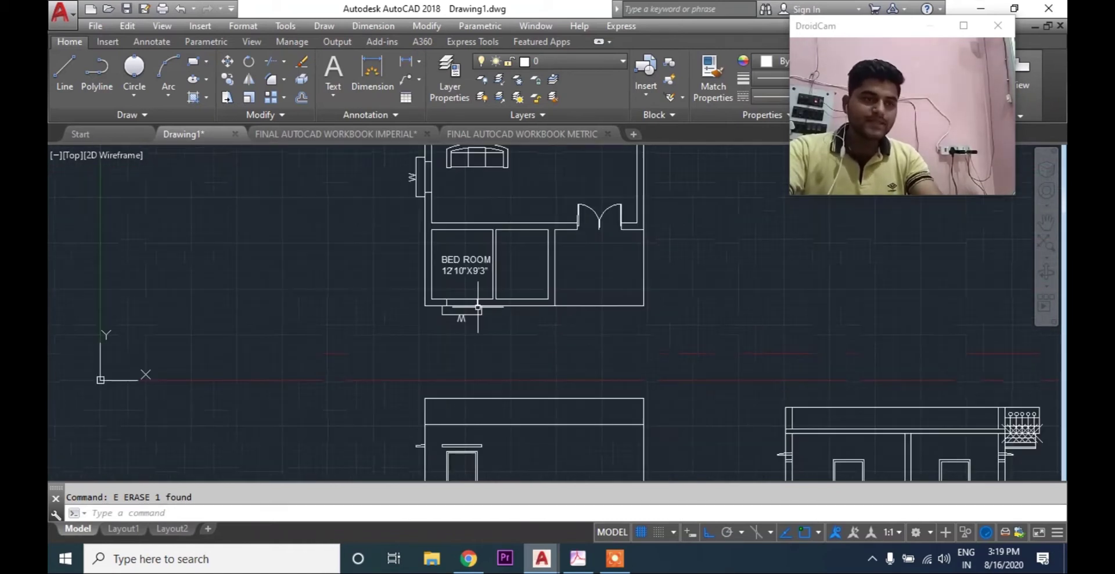
middle_click_drag(514, 411, 514, 356)
scroll(381, 239, "down", 2)
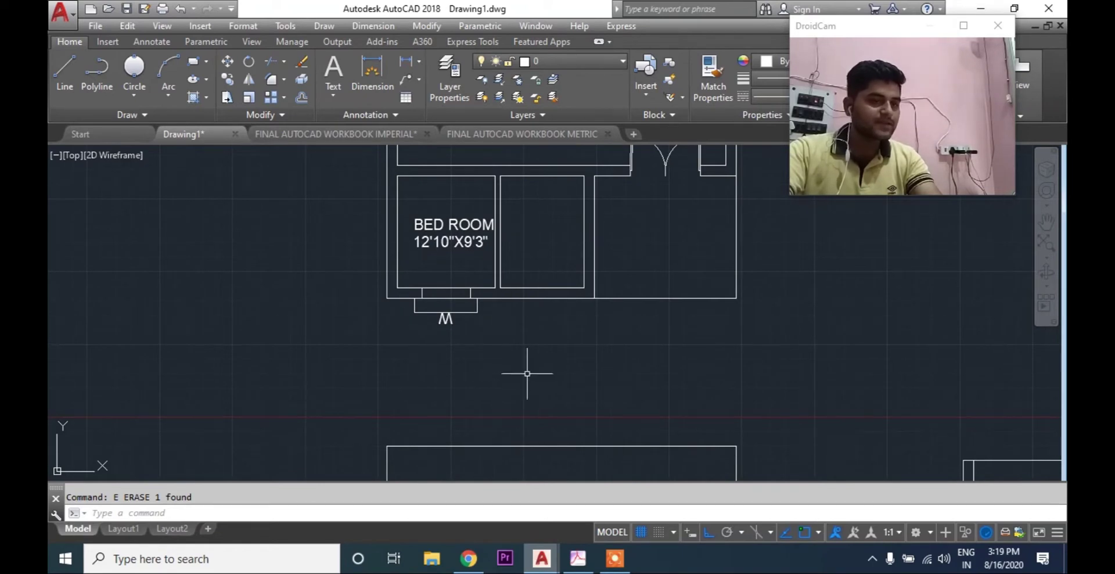
left_click(376, 289)
key("Escape")
left_click(736, 266)
key("Escape")
middle_click_drag(720, 431, 674, 446)
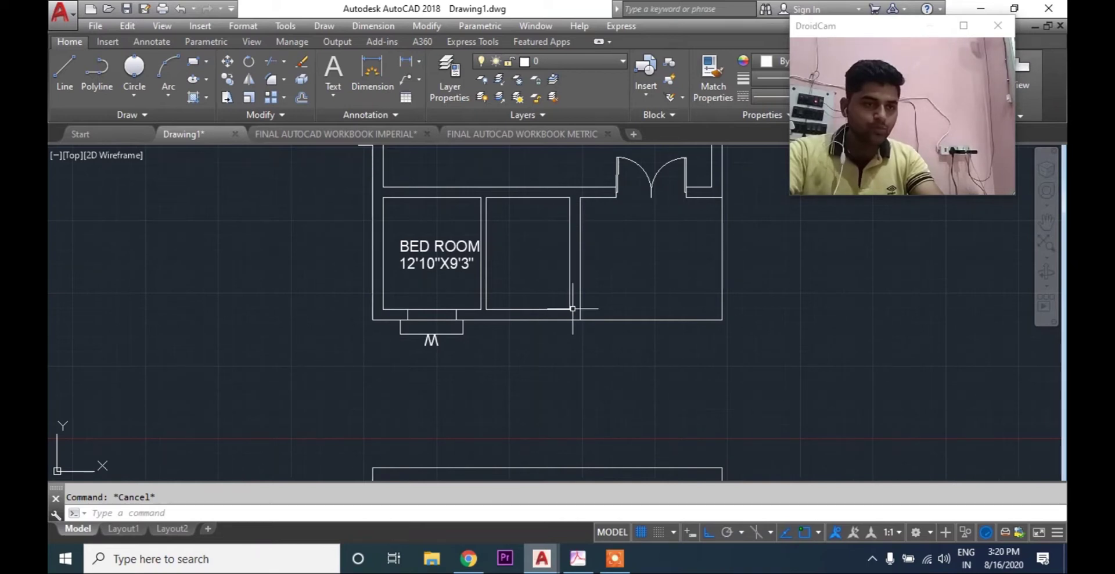
left_click(560, 419)
key("Escape")
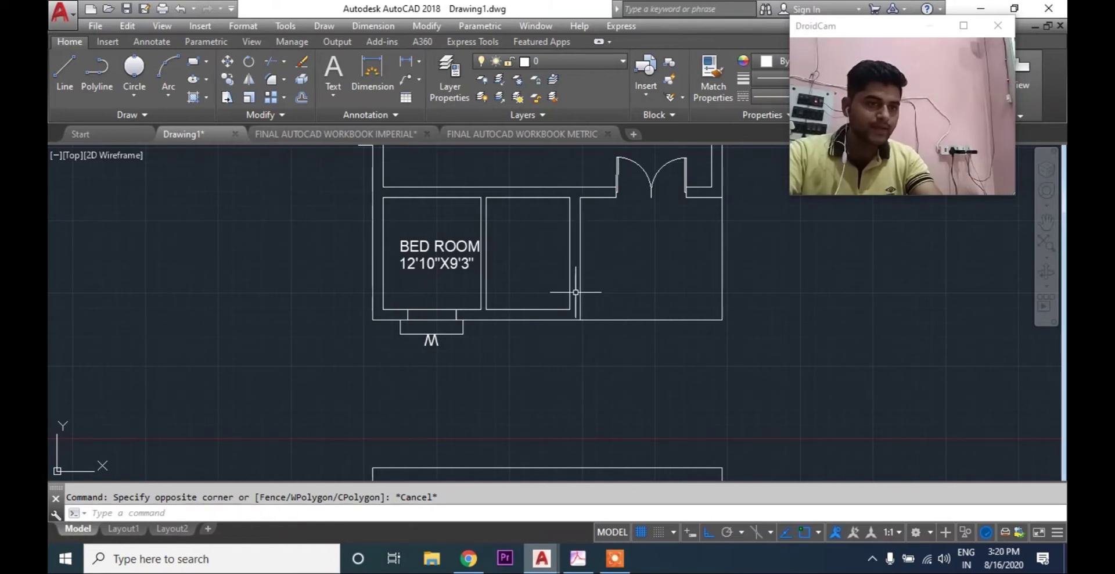
key("Escape")
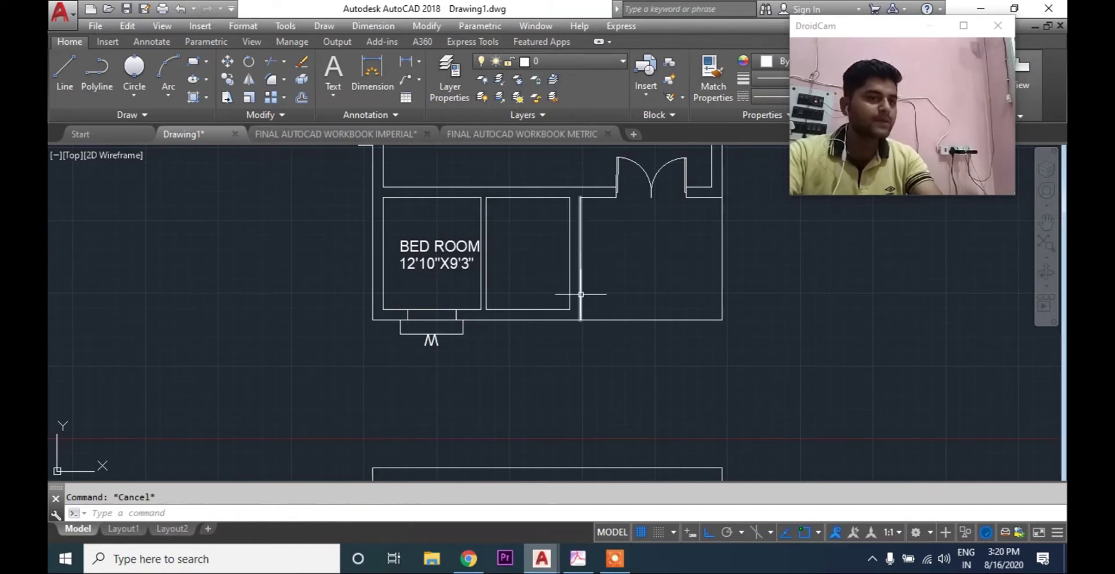
Draw a vertical construction line down from the floor plan's front wall corner beside the entrance area
type("xl")
key("Return")
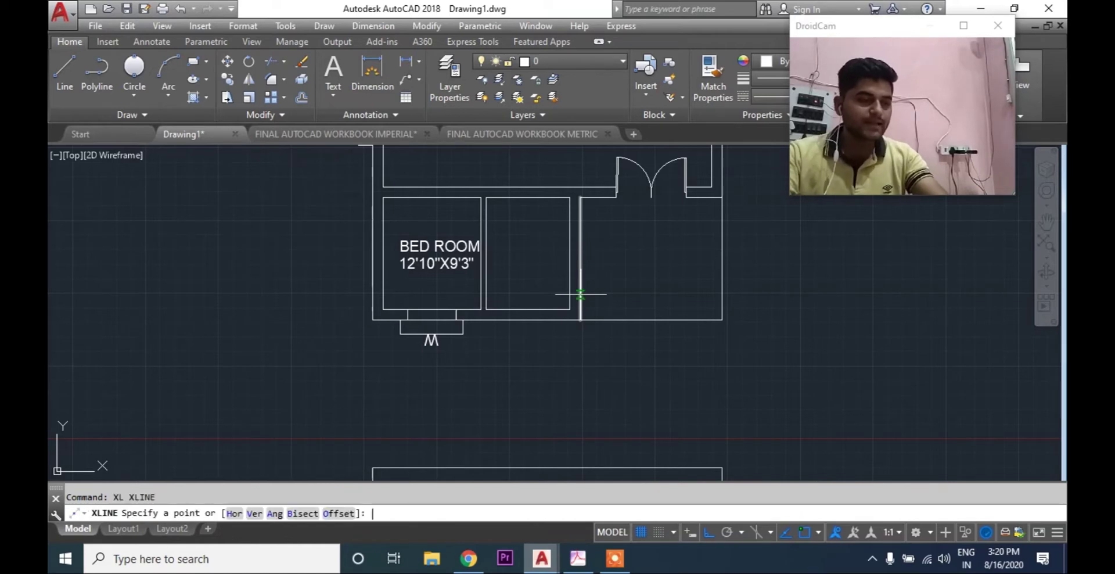
left_click(260, 516)
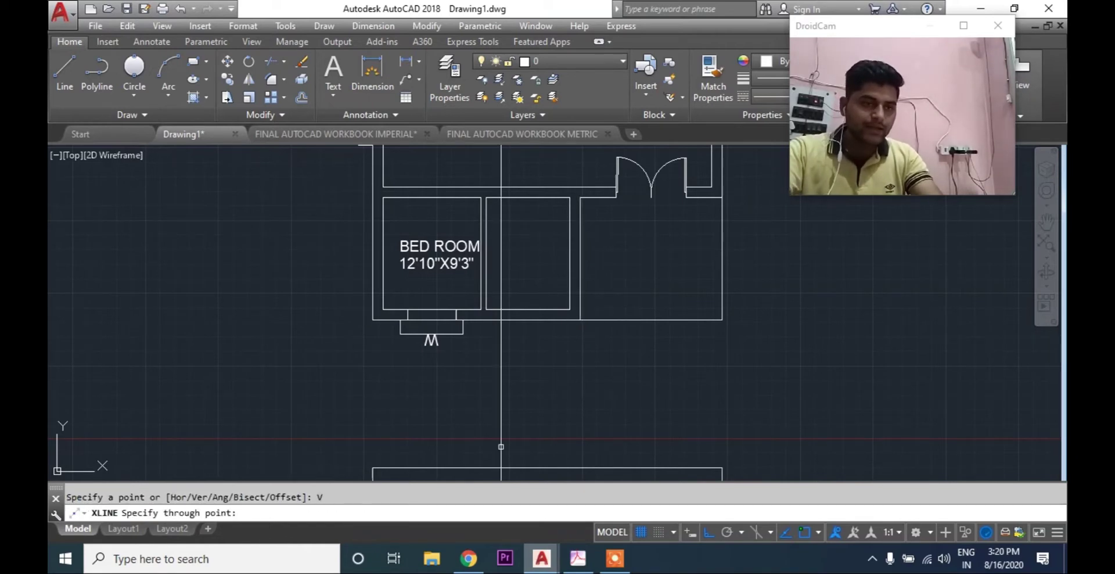
left_click(580, 320)
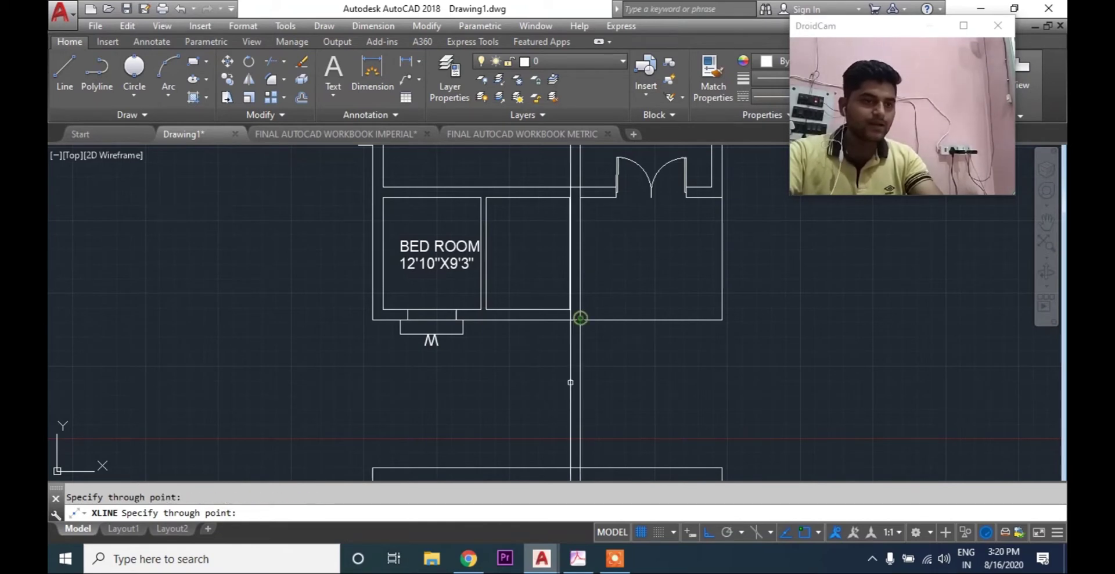
key("Escape")
Trim the vertical construction line between the floor plan and the elevation, and below the plinth
scroll(482, 196, "down", 4)
key("Return")
key("Return")
left_click(532, 259)
left_click(477, 283)
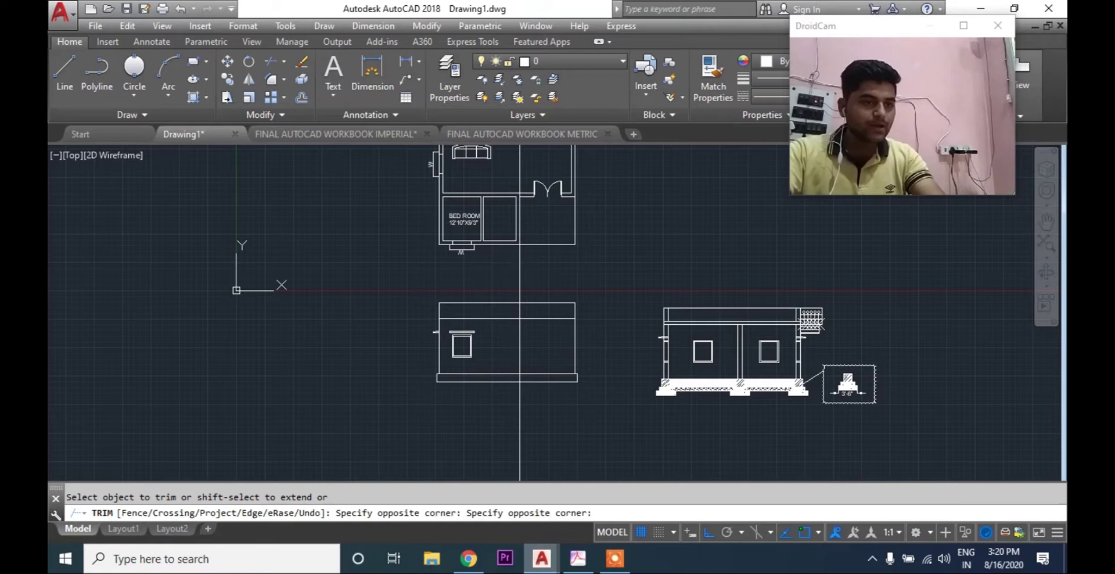
left_click(541, 413)
left_click(477, 429)
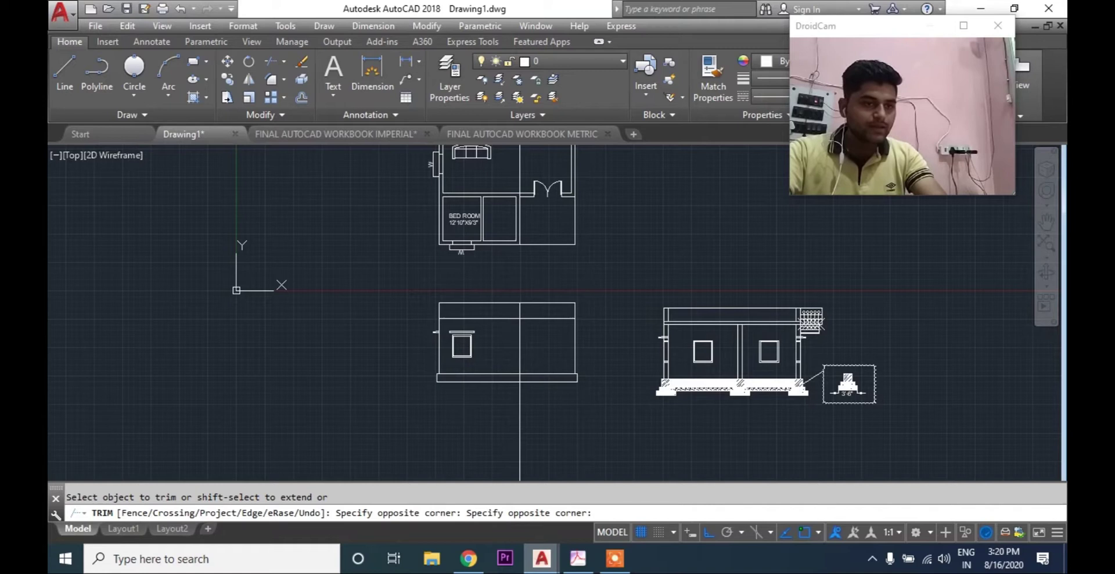
Trim the vertical line out of the elevation's plinth and parapet bands, leaving only the part along the wall face
scroll(509, 383, "up", 8)
left_click(567, 349)
left_click(510, 358)
scroll(509, 325, "down", 6)
mouse_move(501, 238)
middle_mouse_down()
mouse_move(520, 362)
mouse_move(504, 410)
mouse_move(522, 448)
middle_mouse_up()
scroll(543, 339, "up", 4)
left_click(543, 335)
left_click(453, 349)
key("Escape")
Erase the leftover piece of the vertical construction line above the floor plan
scroll(511, 349, "down", 4)
scroll(518, 424, "down", 4)
left_click(565, 186)
left_click(469, 188)
type("e")
key("space")
mouse_move(540, 331)
middle_mouse_down()
mouse_move(549, 253)
mouse_move(523, 210)
middle_mouse_up()
scroll(536, 324, "up", 5)
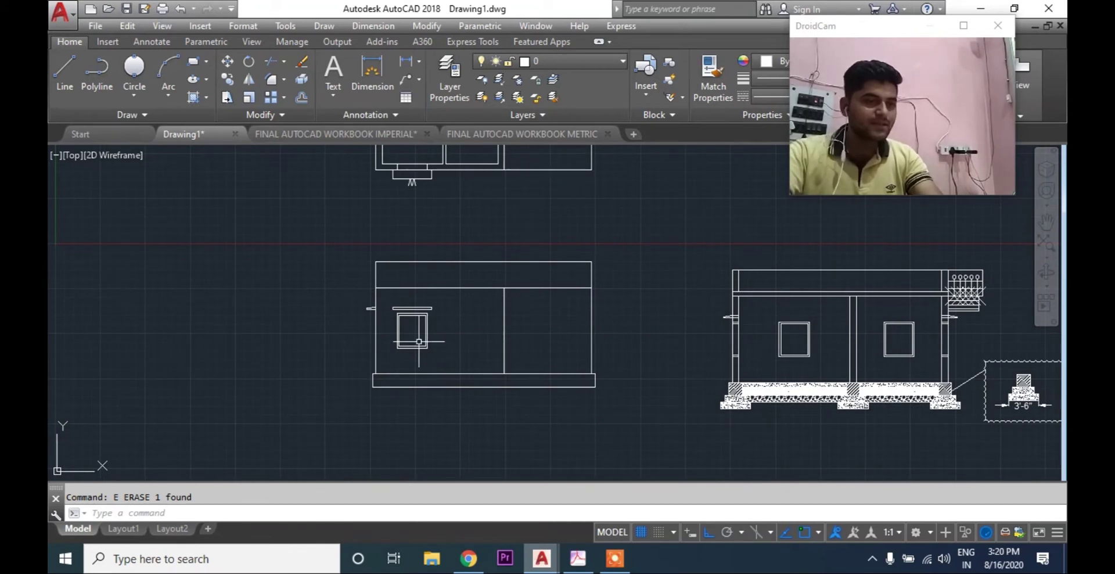
Draw vertical construction lines through both jambs of the floor plan's double entrance door, down across the front elevation
scroll(419, 342, "down", 5)
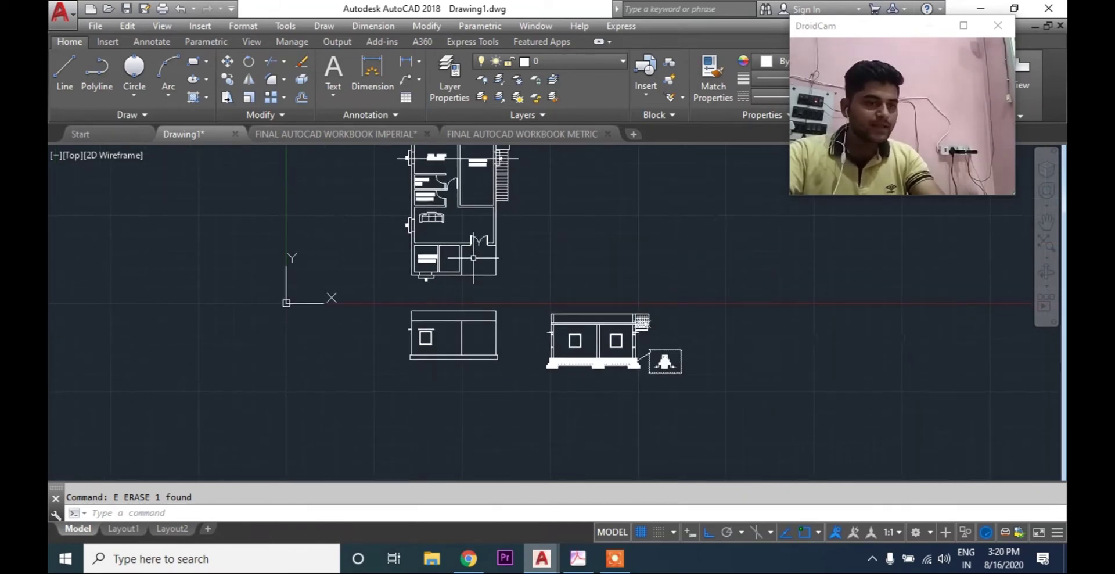
scroll(474, 221, "up", 5)
key("Escape")
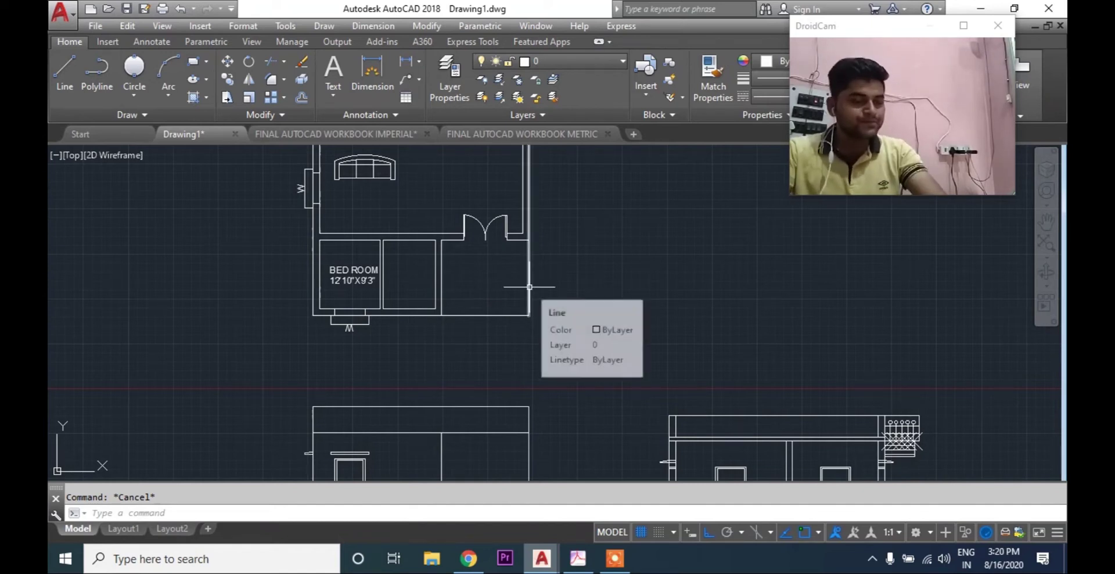
type("xl")
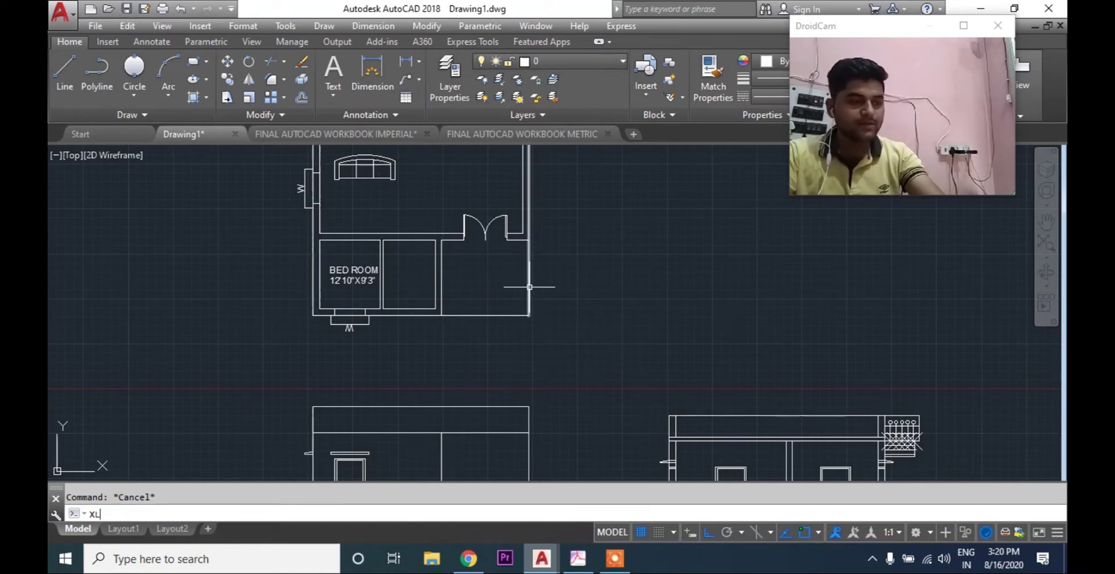
key("Return")
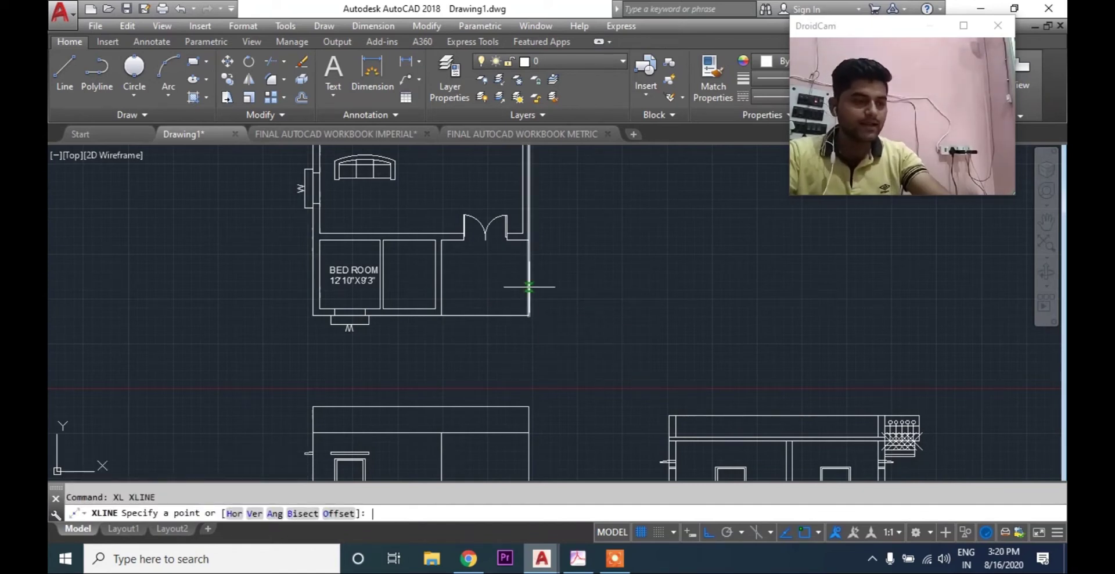
left_click(254, 514)
scroll(464, 240, "up", 4)
left_click(459, 238)
left_click(568, 238)
key("Escape")
scroll(488, 316, "down", 6)
middle_click_drag(493, 368, 506, 229)
key("Escape")
scroll(508, 343, "up", 4)
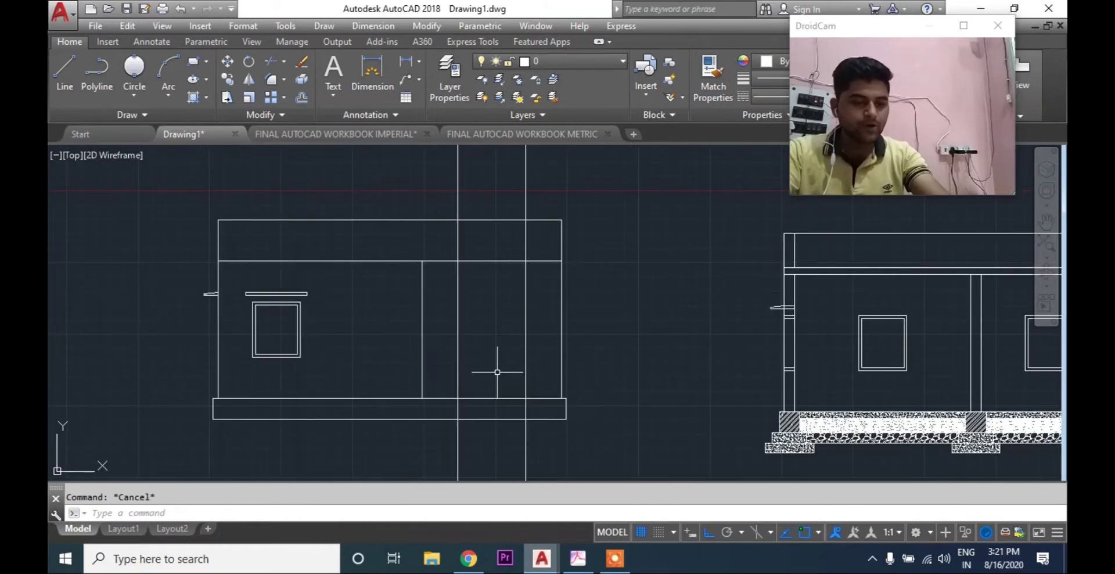
Offset the top line of the elevation's plinth upward by 7' for the entrance door's head
type("o")
key("Return")
type("7'")
key("Return")
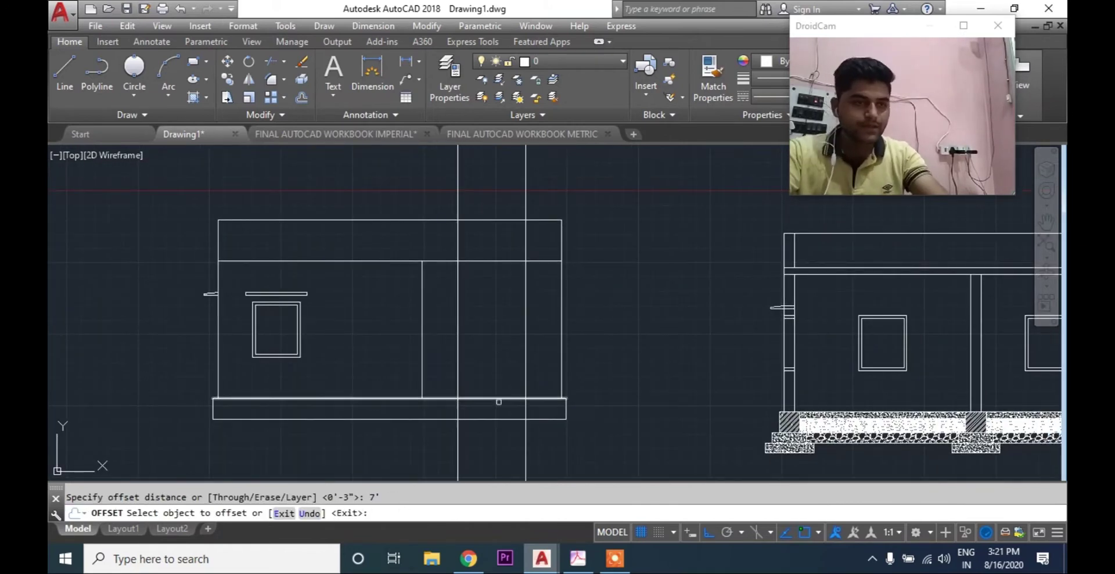
left_click(497, 398)
left_click(498, 328)
key("Escape")
Fillet the door head line with both vertical construction lines at zero radius to form square upper corners
scroll(494, 337, "down", 5)
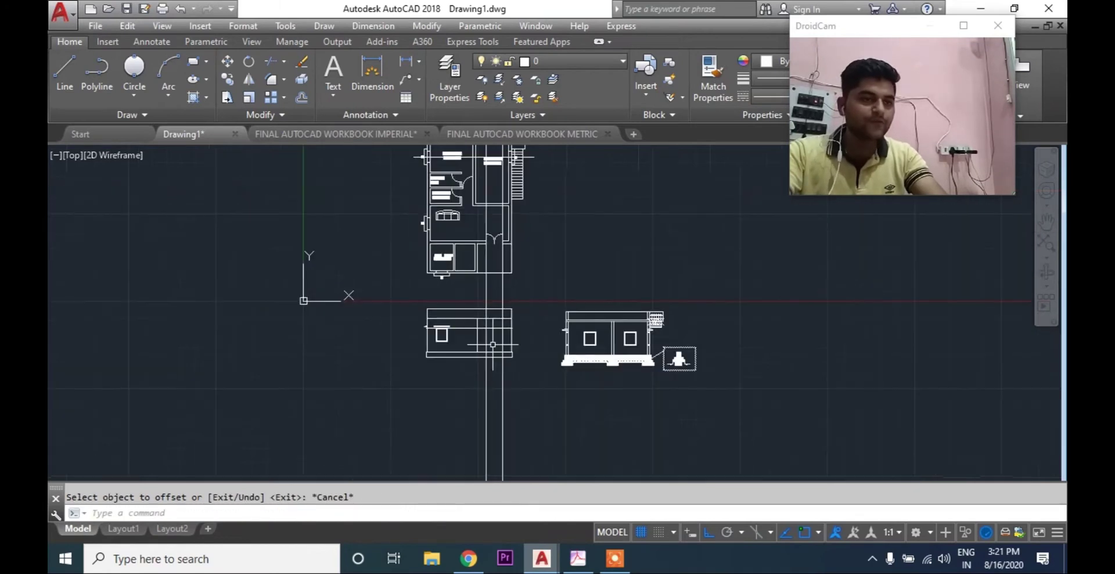
middle_click_drag(493, 345, 441, 366)
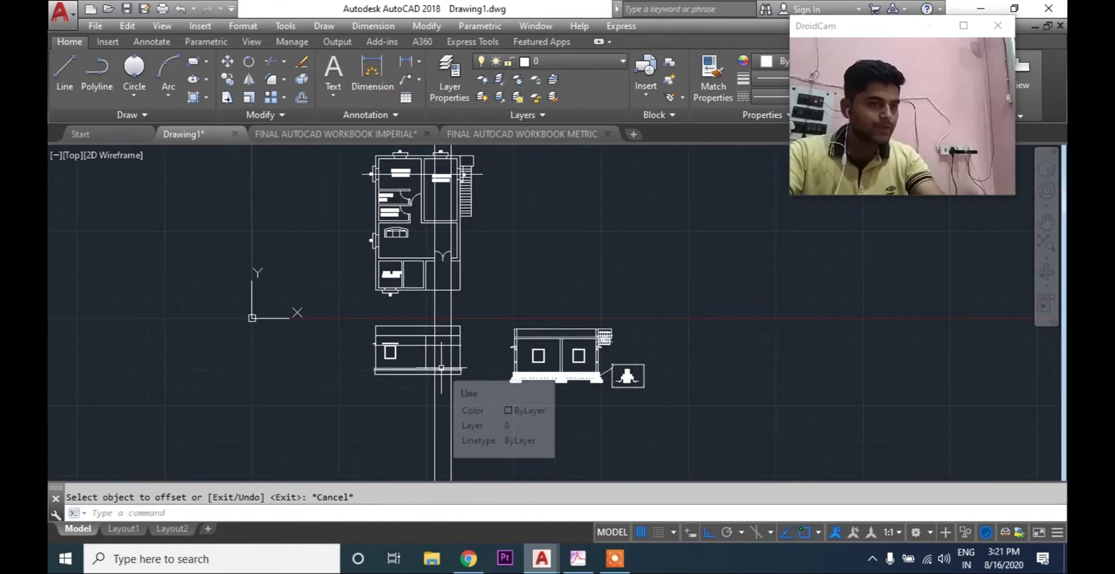
scroll(431, 234, "up", 5)
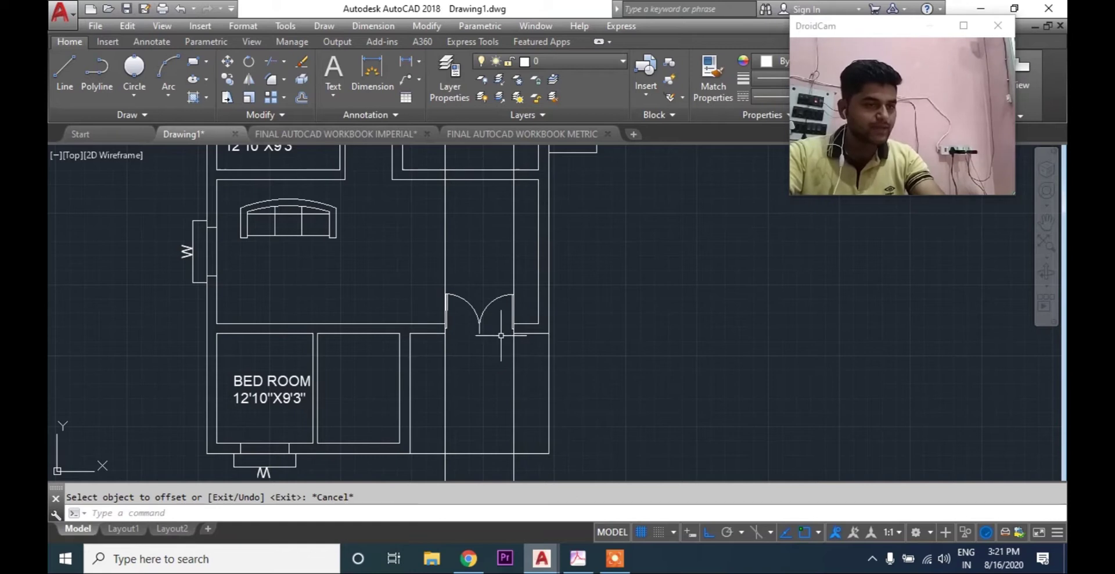
scroll(478, 344, "down", 2)
middle_click_drag(488, 380, 500, 237)
middle_click_drag(487, 401, 529, 254)
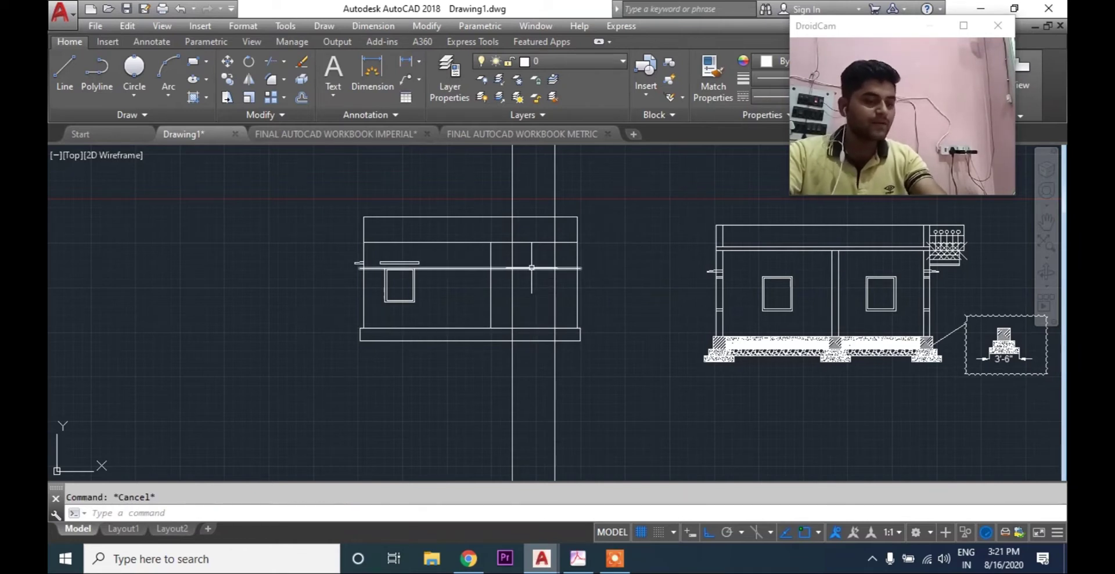
type("f")
key("Return")
scroll(498, 249, "up", 2)
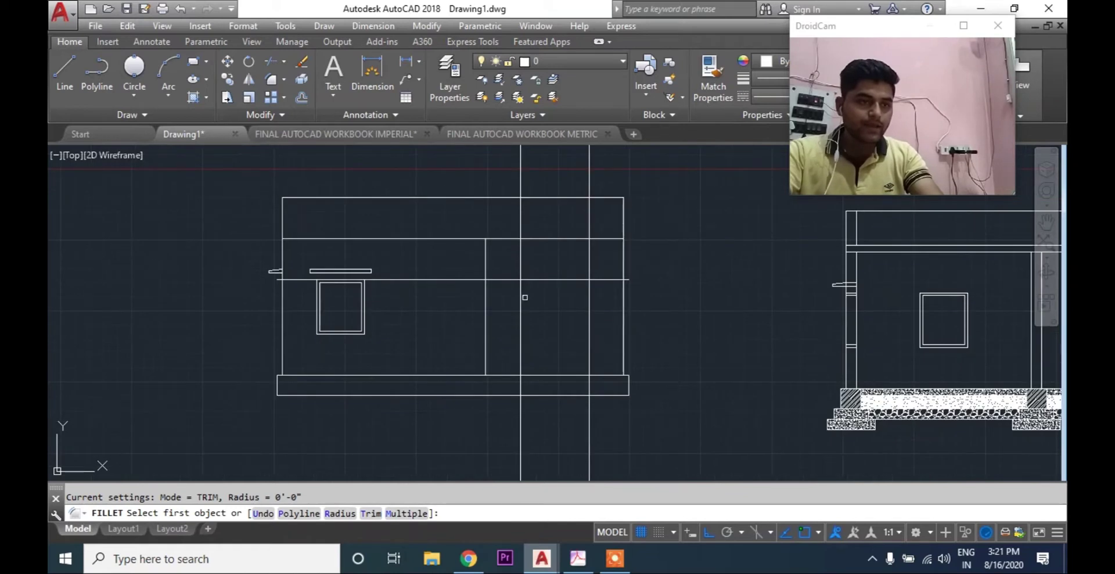
left_click(520, 293)
left_click(575, 280)
type("c")
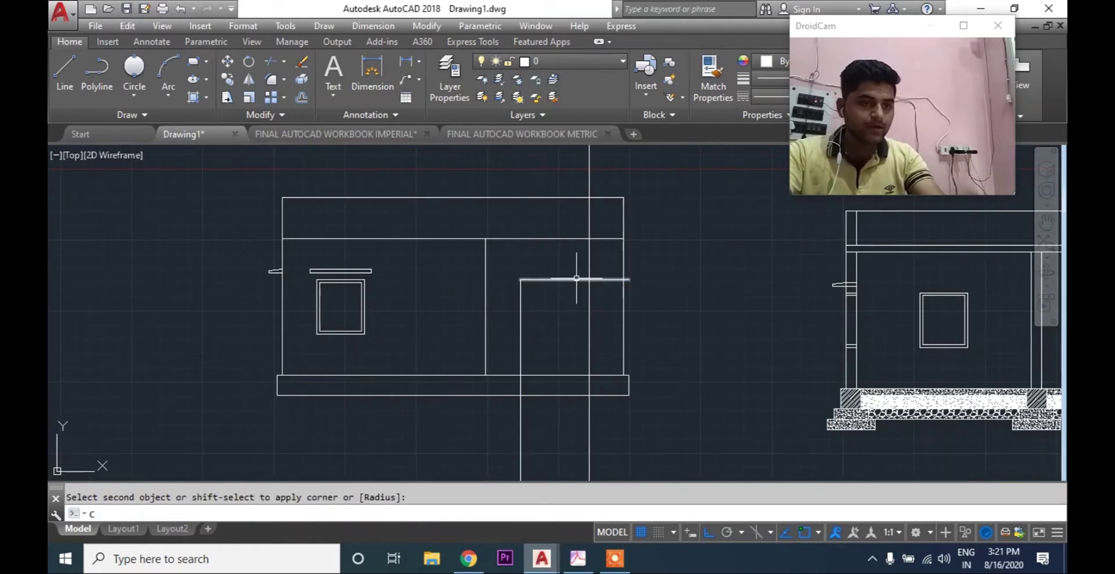
key("Escape")
key("Return")
left_click(575, 280)
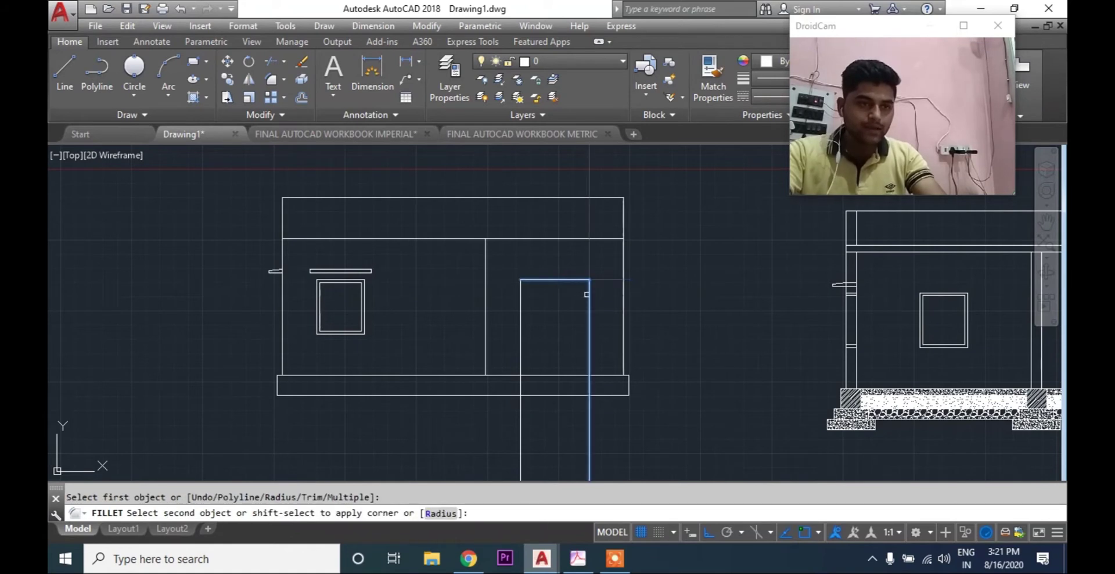
left_click(588, 296)
key("Escape")
Trim both door jamb lines below the plinth and inside the plinth band so they end at the plinth's top
middle_click_drag(604, 382, 596, 355)
type("tr")
key("Return")
key("Return")
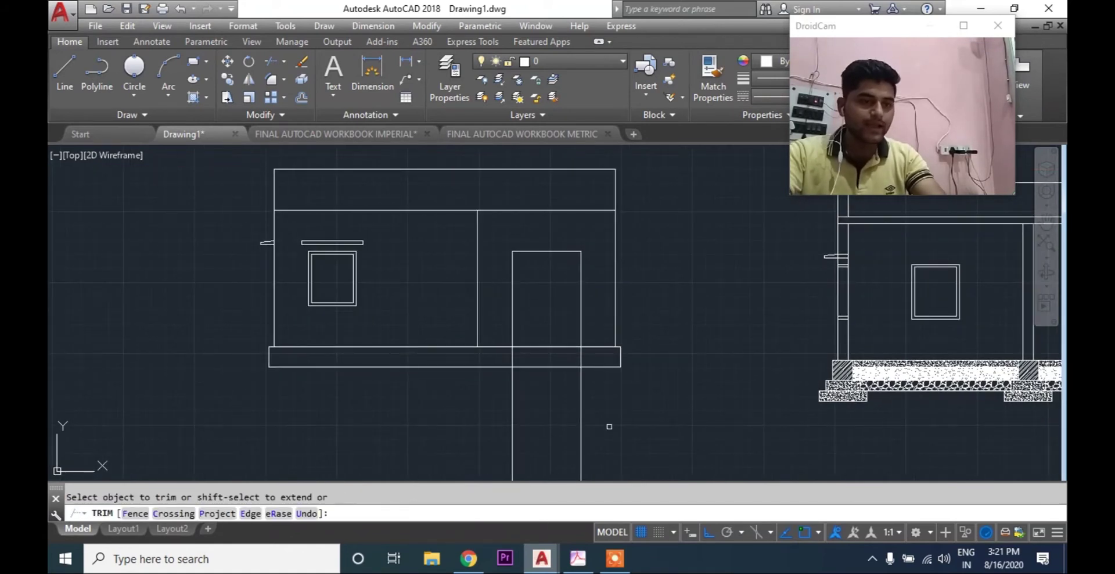
left_click(609, 427)
left_click(459, 411)
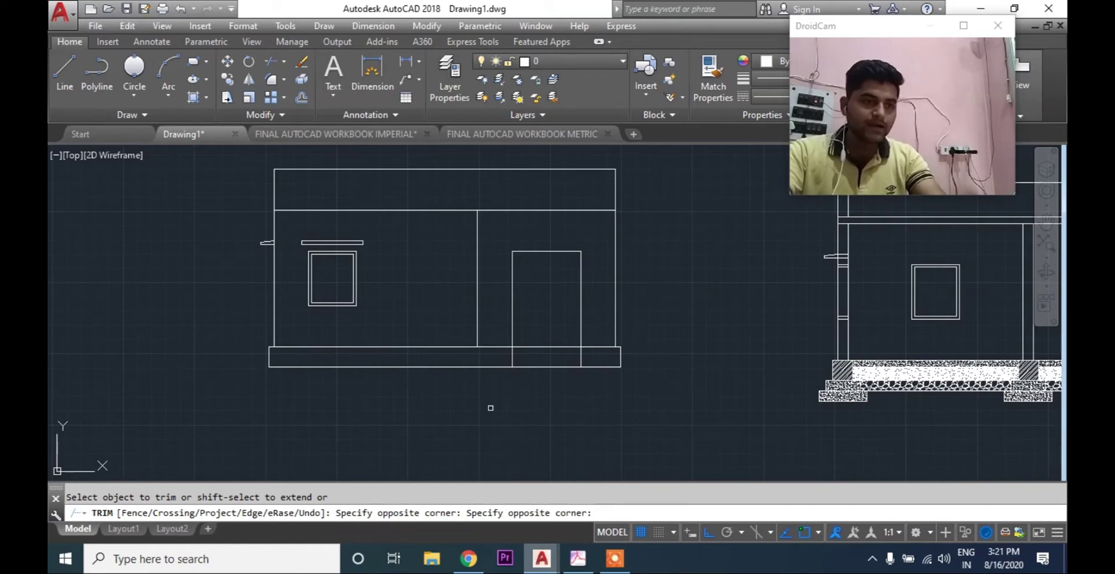
scroll(590, 317, "up", 6)
left_click(637, 362)
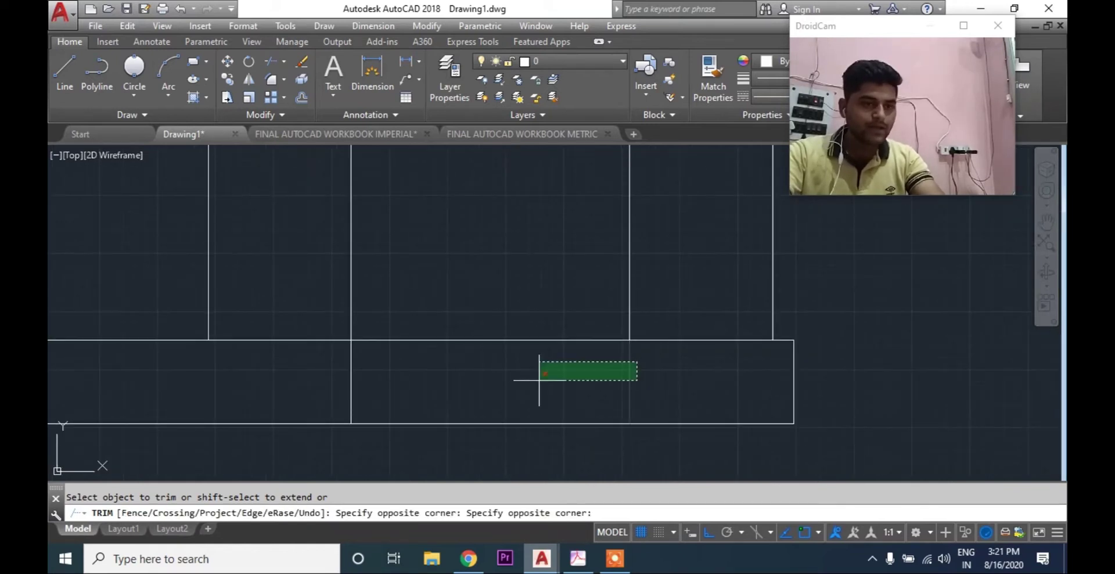
left_click(316, 385)
key("Escape")
scroll(334, 382, "down", 4)
key("Escape")
Switch to Acrobat and examine the entrance door in the reference PDF's front elevation, and return to the AutoCAD drawing
scroll(497, 392, "down", 6)
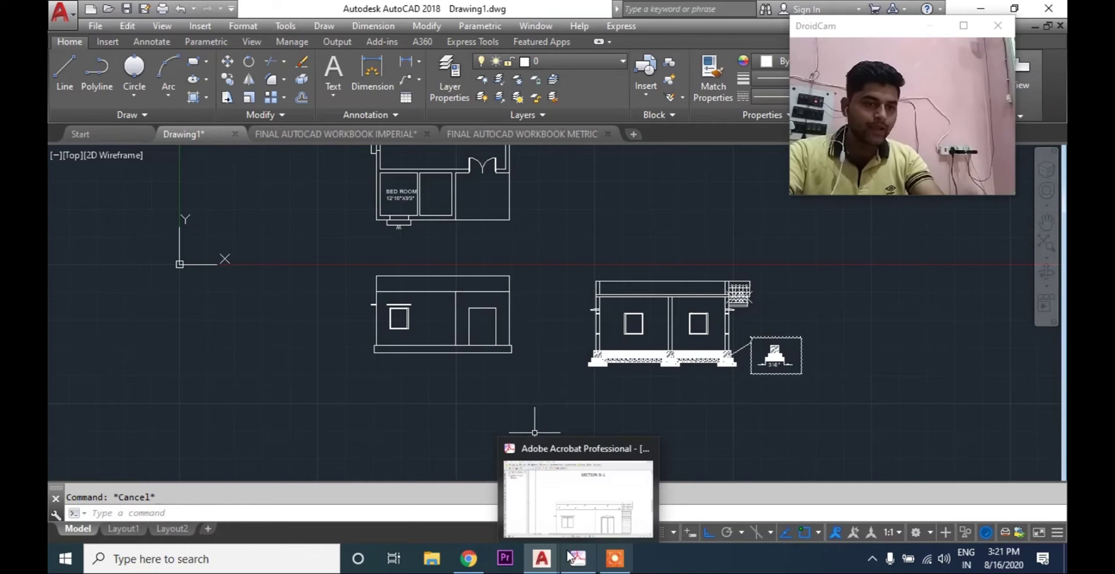
left_click(578, 559)
left_click_drag(579, 277, 566, 264)
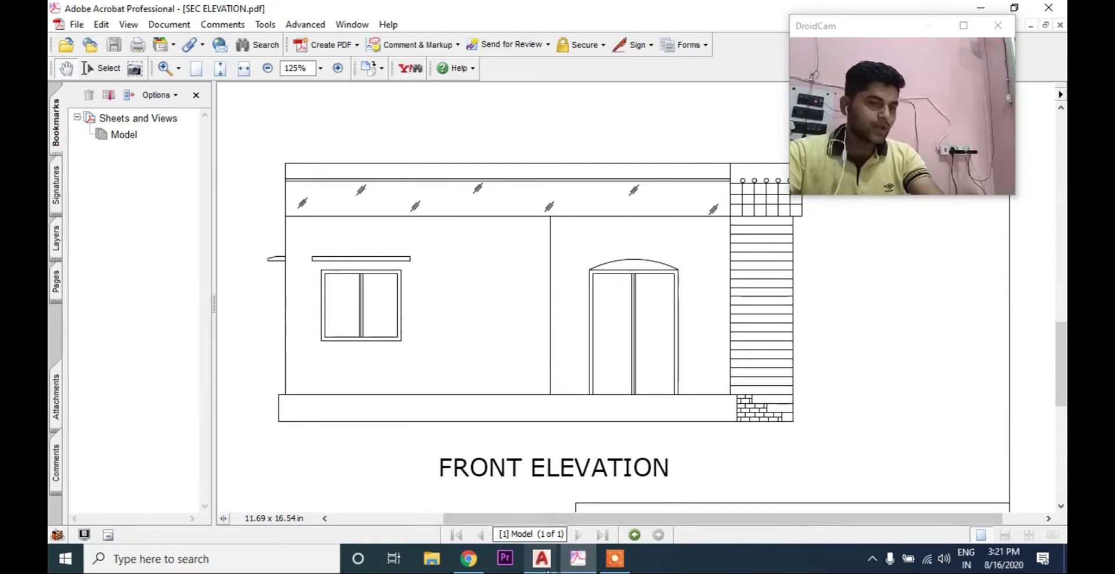
mouse_move(542, 558)
left_click(441, 523)
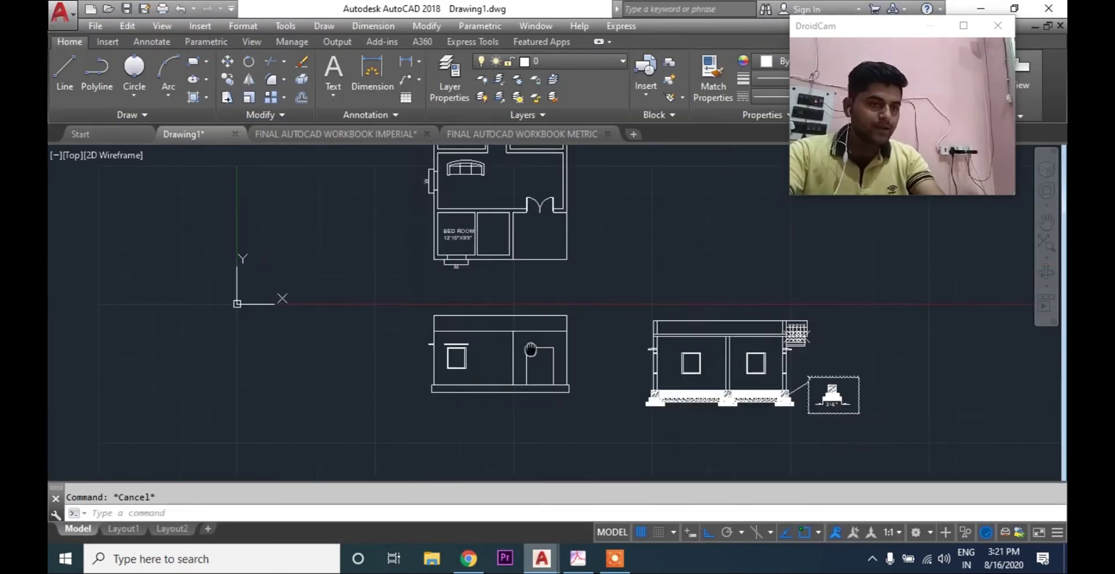
Draw a 9" vertical helper line upward from the midpoint of the entrance door's head
scroll(521, 340, "up", 3)
scroll(576, 371, "up", 3)
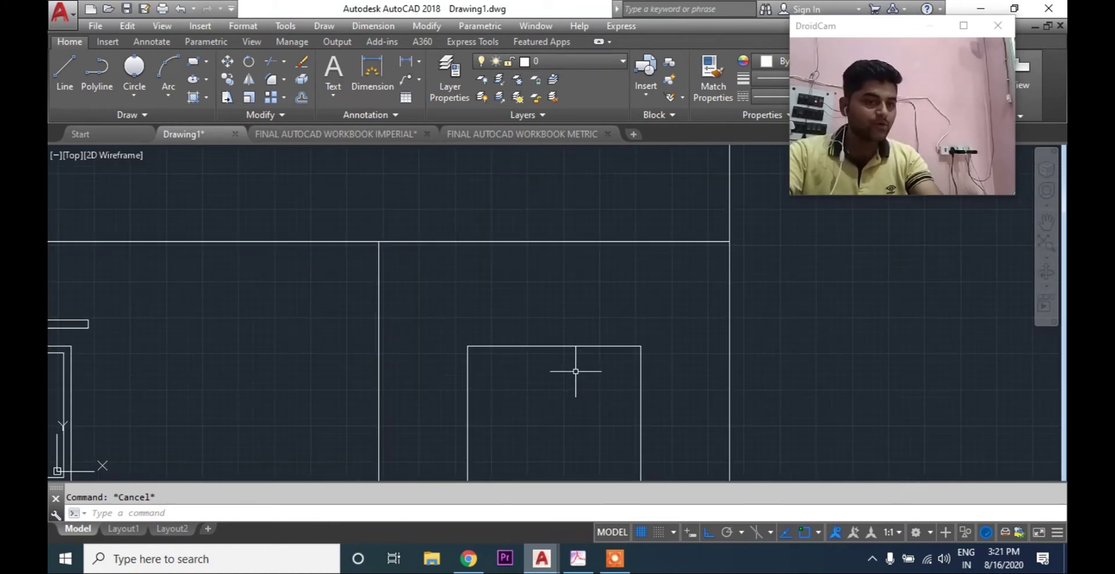
type("l")
key("Return")
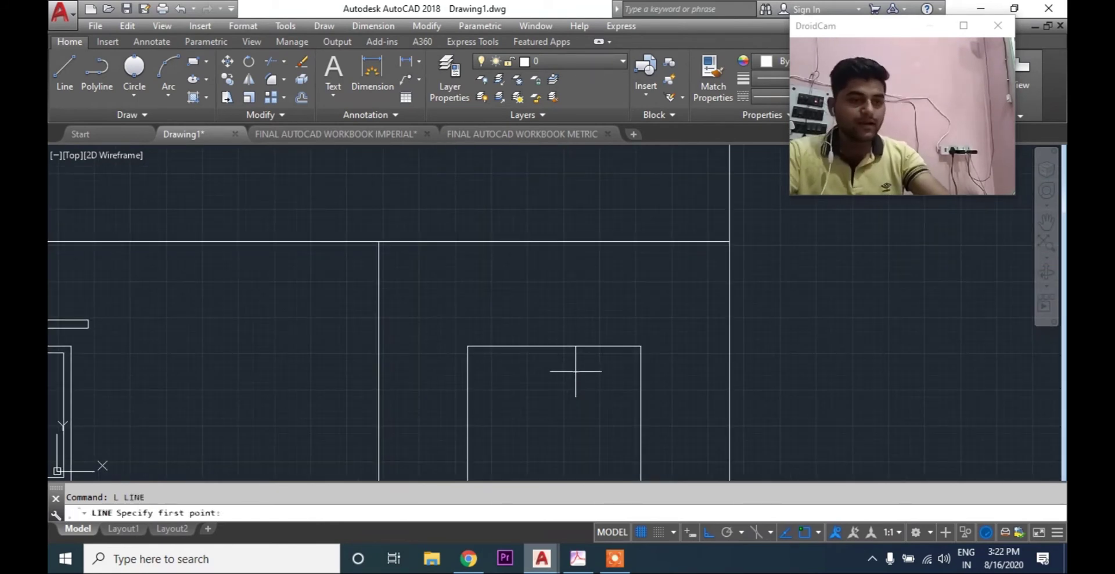
left_click(554, 347)
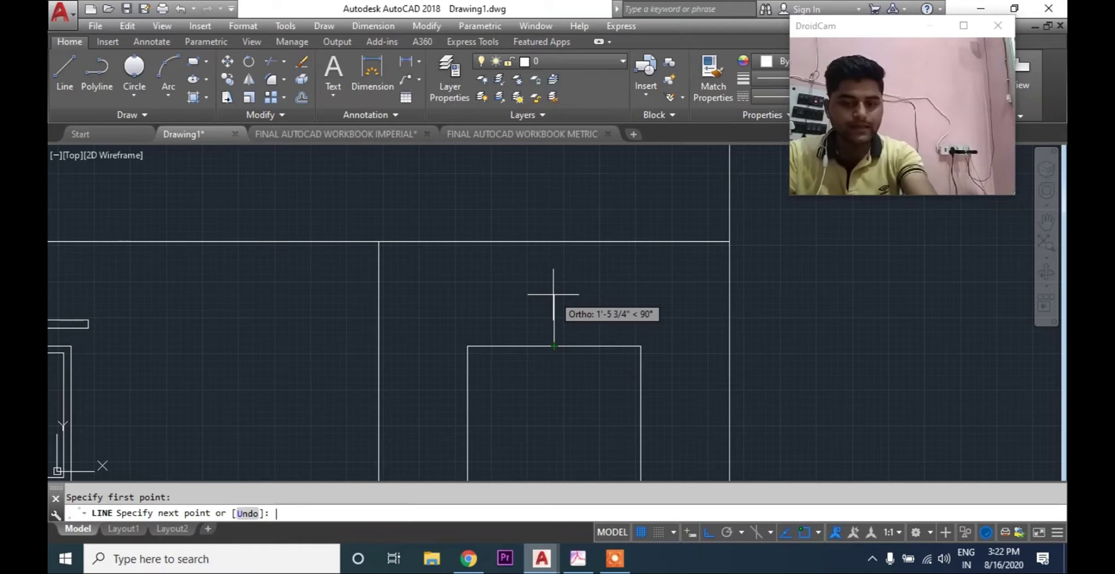
type("9")
key("Return")
key("Escape")
key("Escape")
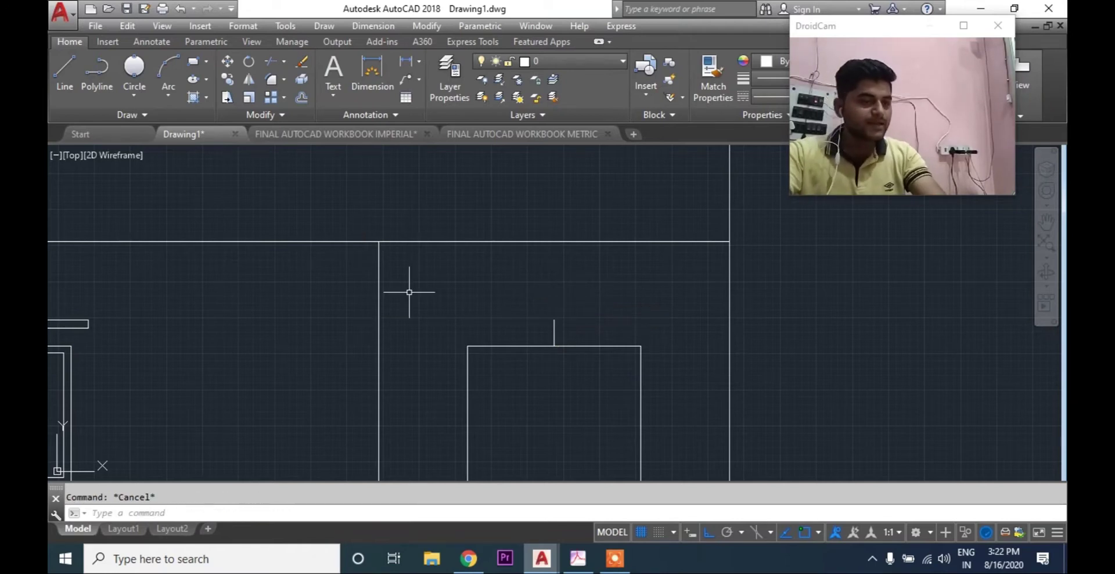
Draw a 3-point arc between the door's upper corners through the helper line's upper end, and erase the helper line
left_click(171, 96)
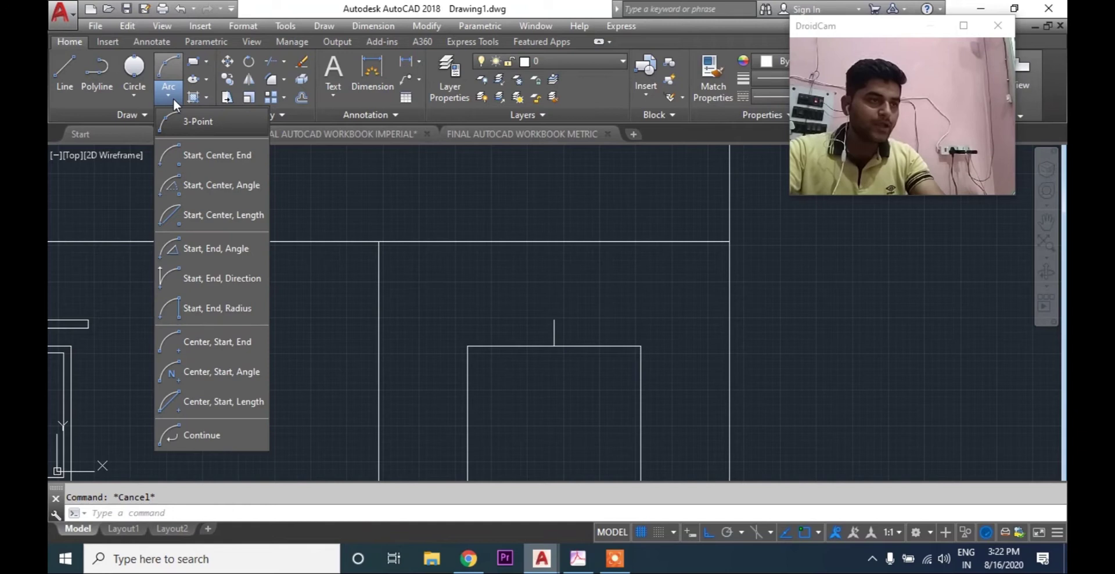
left_click(205, 127)
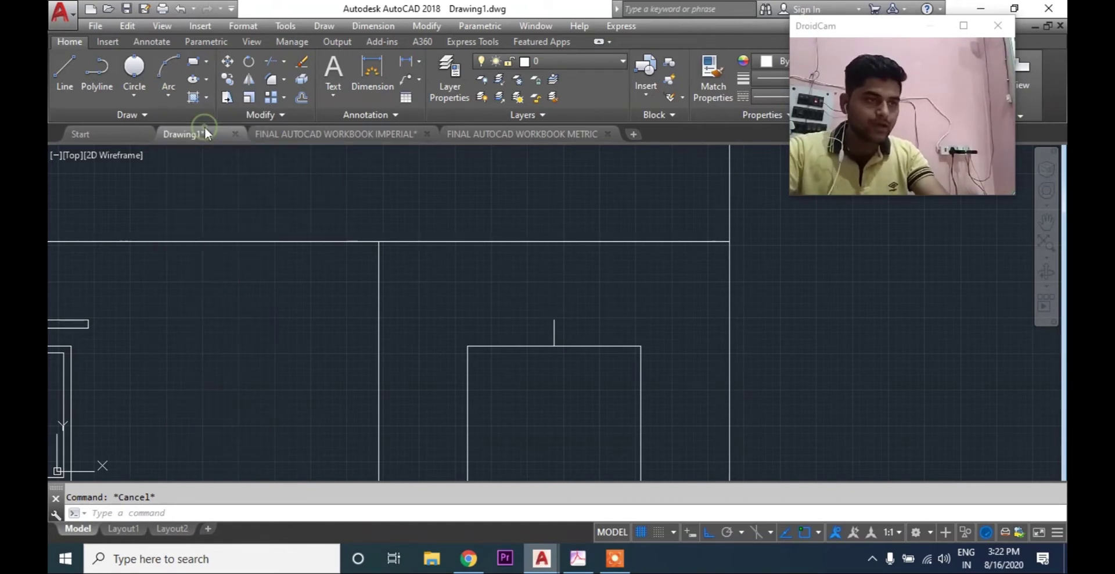
left_click(468, 347)
left_click(554, 320)
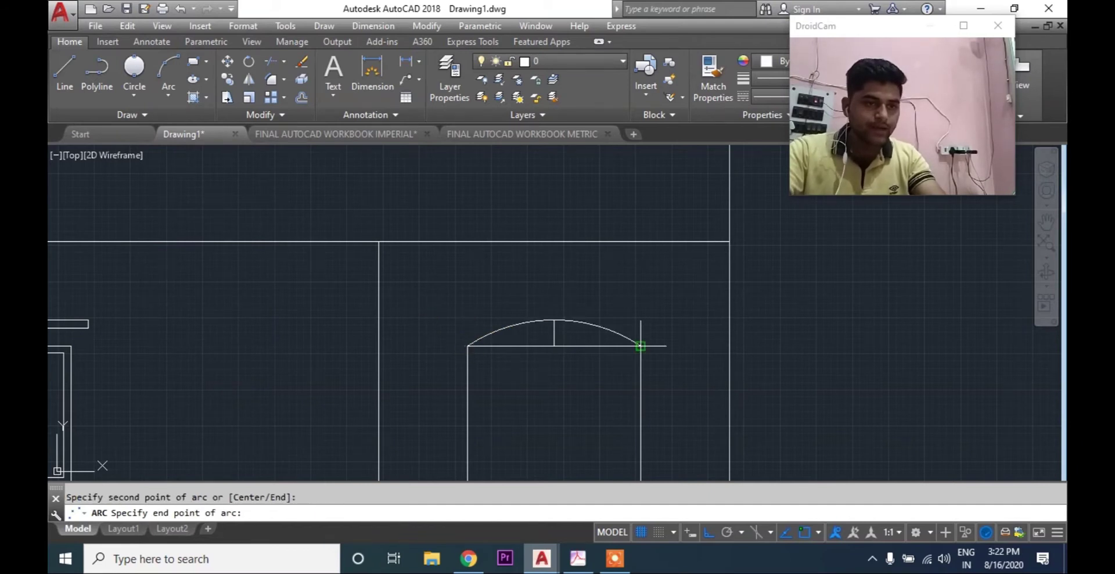
left_click(641, 346)
key("Escape")
left_click(555, 333)
key("Return")
middle_click_drag(479, 363, 462, 246)
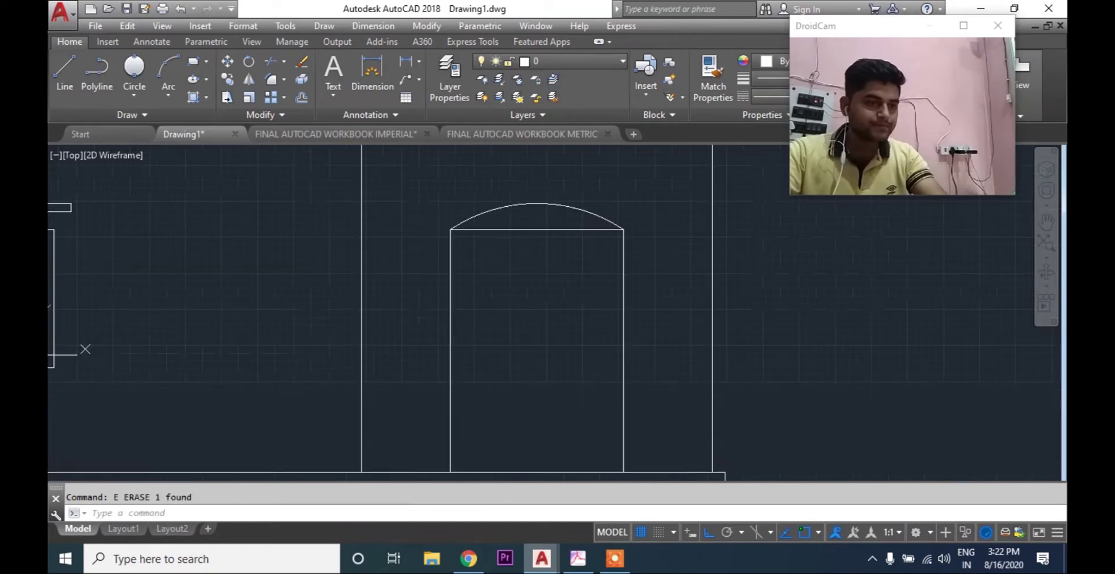
key("Escape")
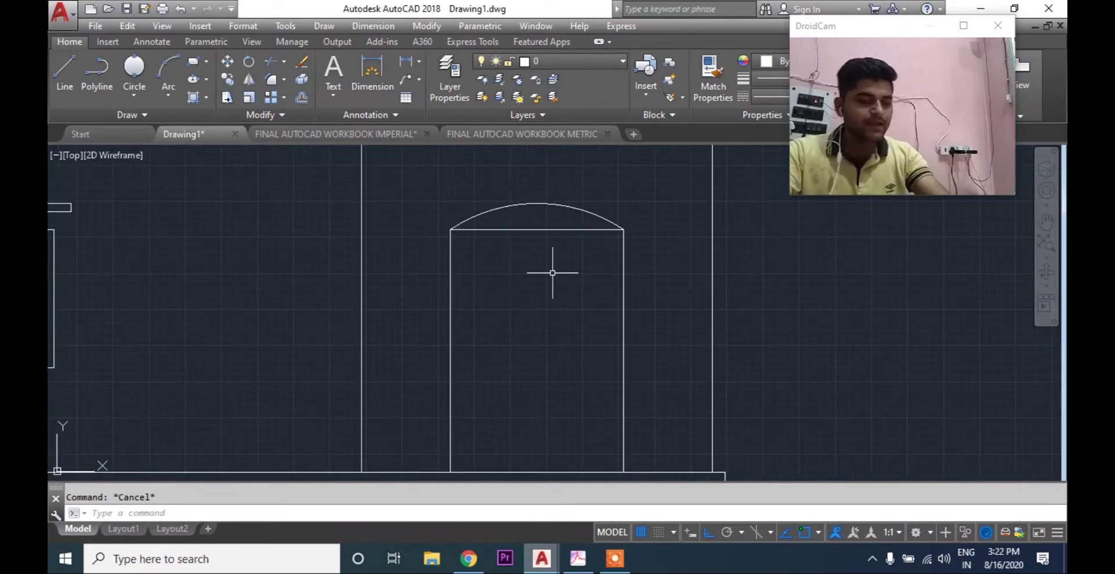
Offset the entrance door's head and both jamb lines inward by 2.5" to form the frame
type("o")
key("Return")
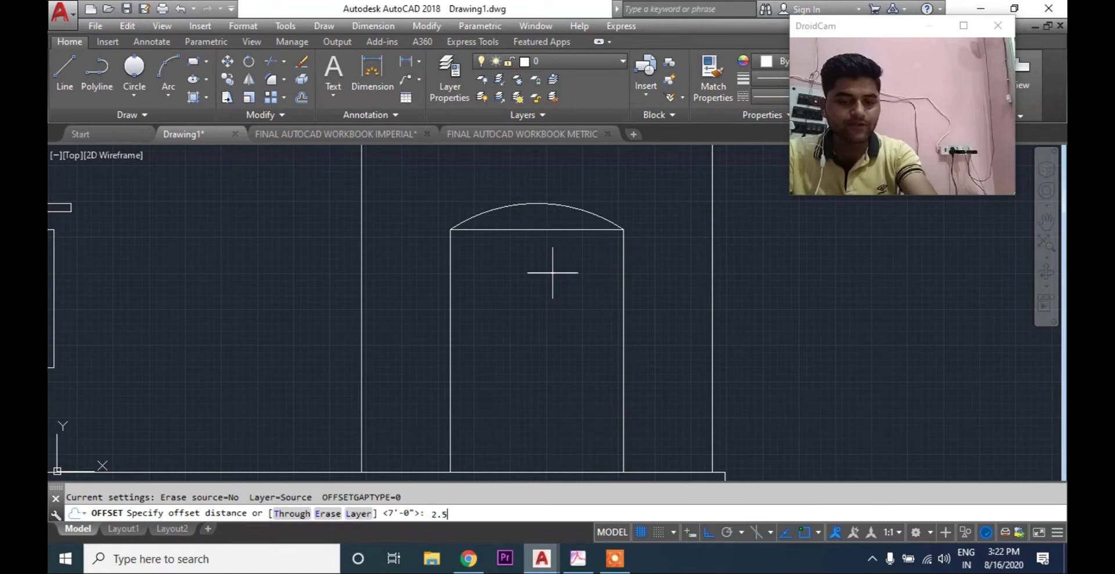
type("2.5")
key("Return")
left_click(526, 229)
left_click(530, 260)
left_click(451, 278)
left_click(506, 290)
left_click(623, 308)
key("Escape")
Fillet the offset head line with both offset jamb lines to close the inner frame's upper corners
type("f")
key("Return")
scroll(431, 214, "up", 2)
scroll(430, 214, "up", 2)
left_click(511, 269)
key("Return")
left_click(858, 271)
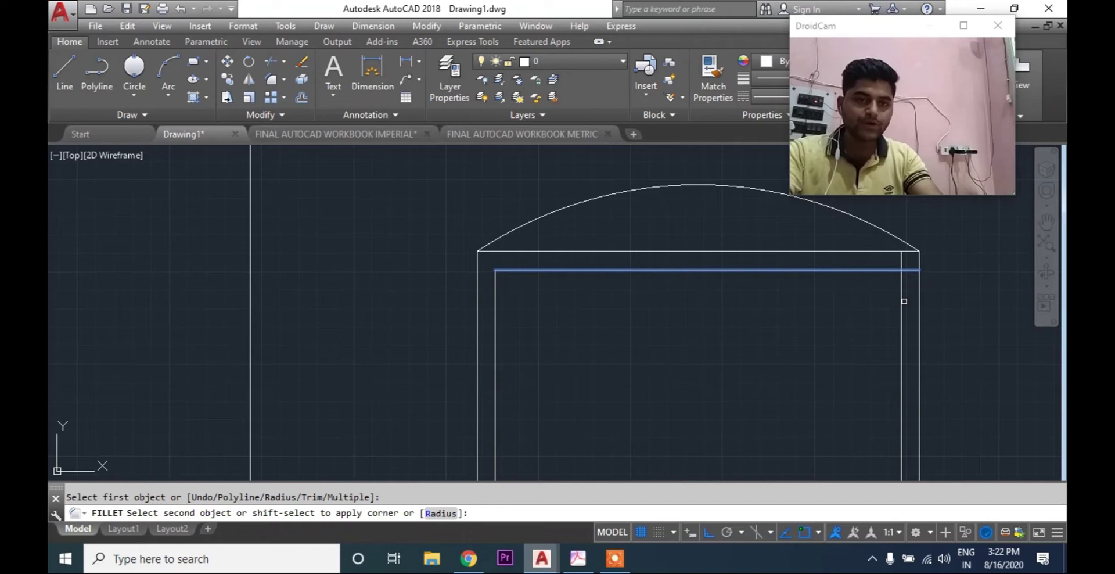
left_click(903, 298)
key("Escape")
Draw a vertical centre line from the midpoint of the door's outer head line down to the plinth's top
scroll(605, 274, "down", 2)
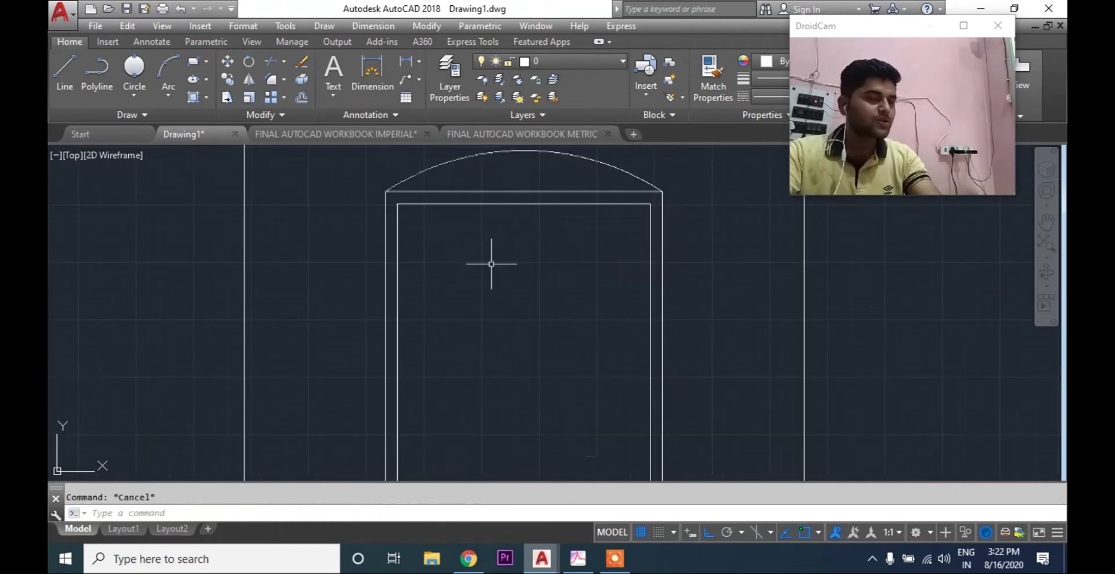
scroll(492, 264, "down", 2)
middle_click_drag(492, 271, 493, 275)
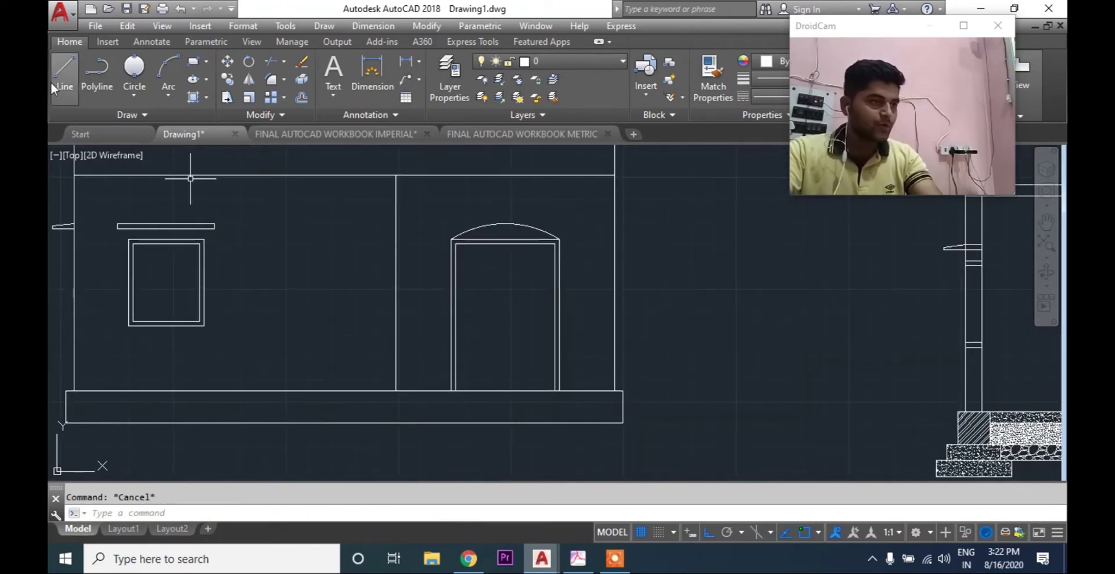
left_click(54, 81)
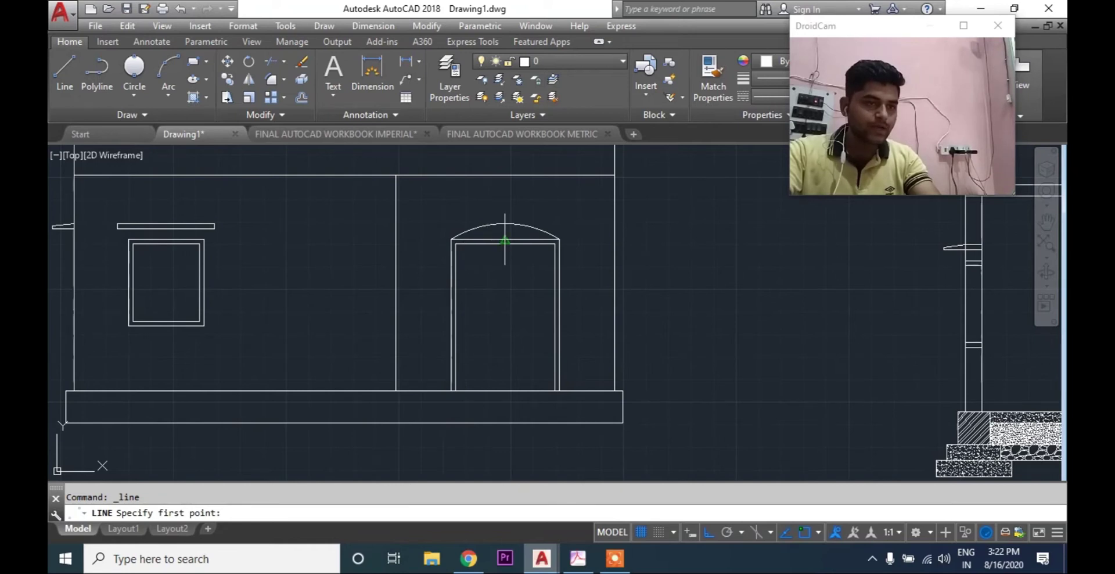
left_click(505, 240)
left_click(504, 391)
key("Escape")
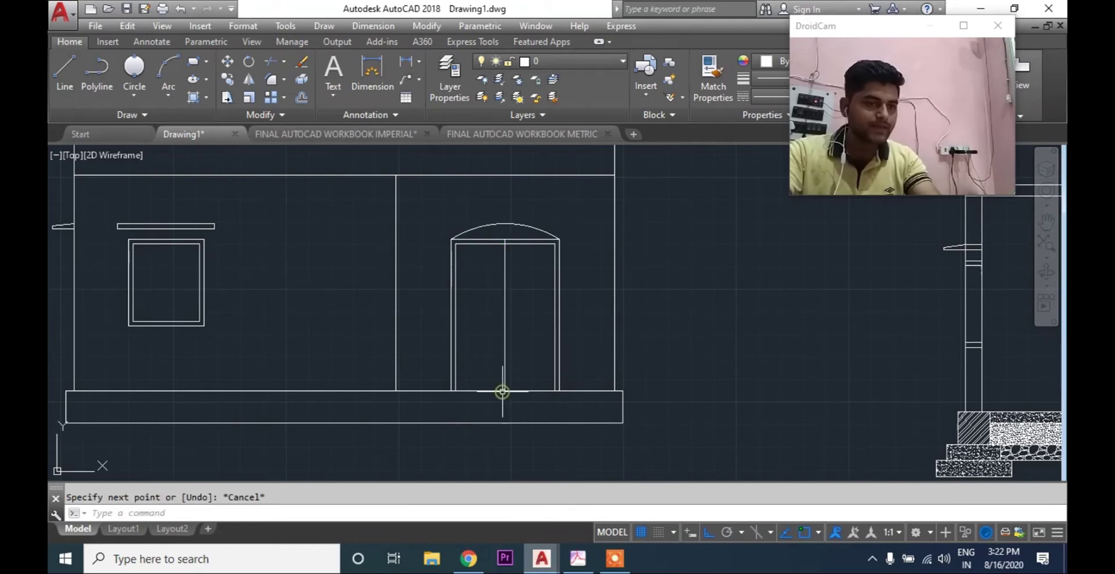
middle_click_drag(527, 303, 541, 335)
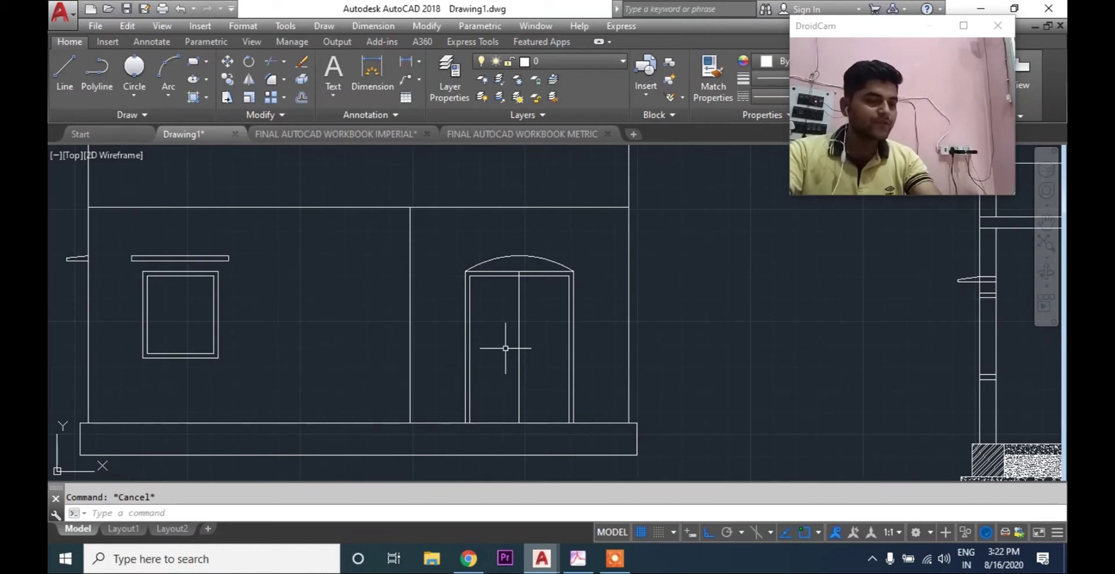
Offset the entrance door's vertical centre line by 2.5" to both sides
type("o")
key("Return")
type("2.5")
key("Return")
scroll(505, 348, "up", 2)
left_click(518, 341)
left_click(498, 340)
left_click(516, 343)
key("Escape")
scroll(511, 343, "up", 3)
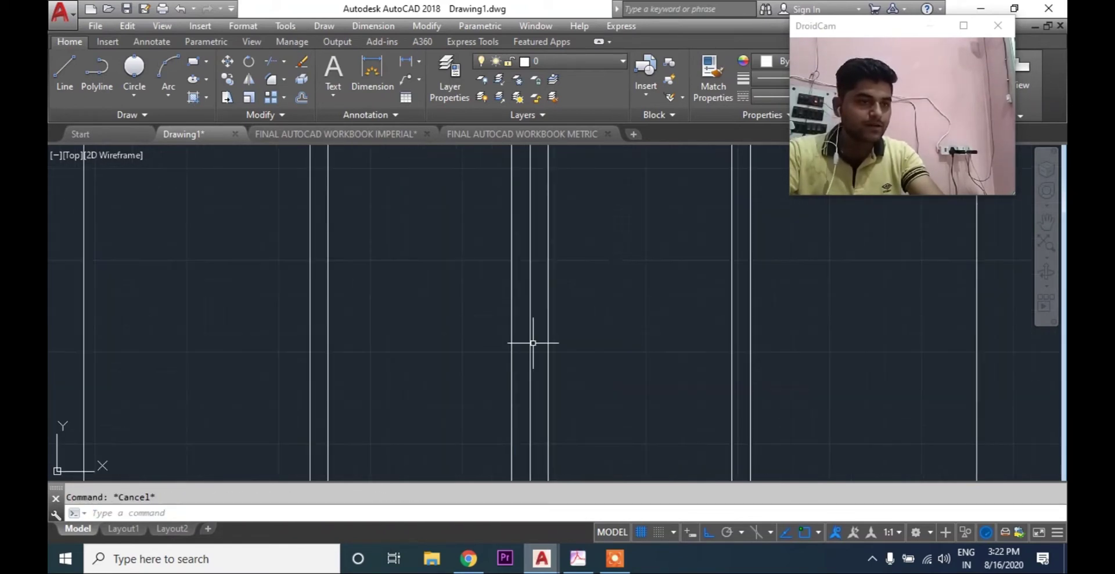
scroll(482, 320, "down", 5)
scroll(482, 317, "up", 4)
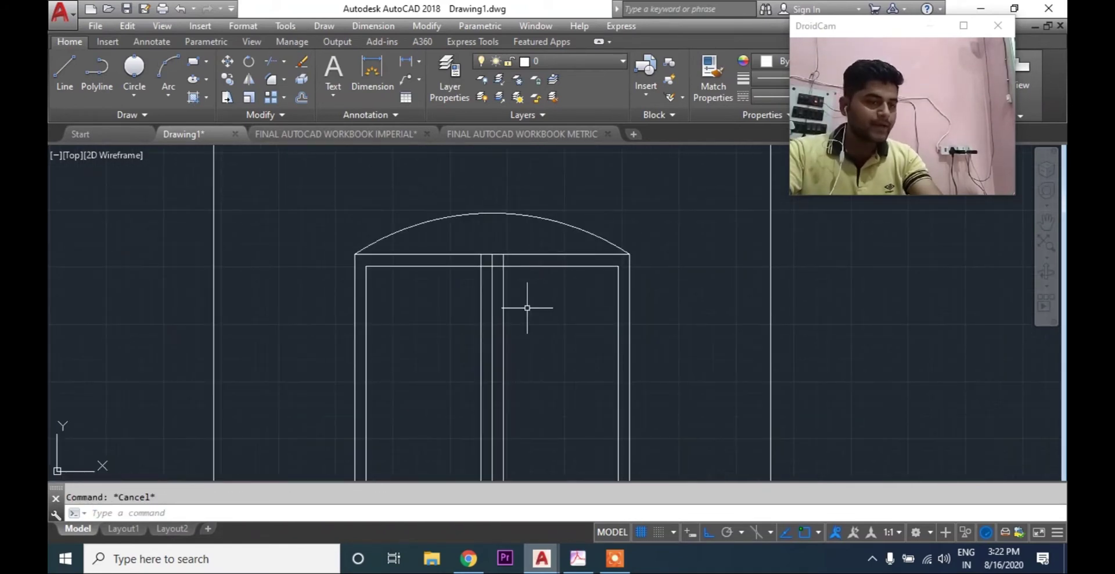
Trim the door's three central vertical lines between the outer and inner head lines
key("Return")
scroll(486, 257, "up", 4)
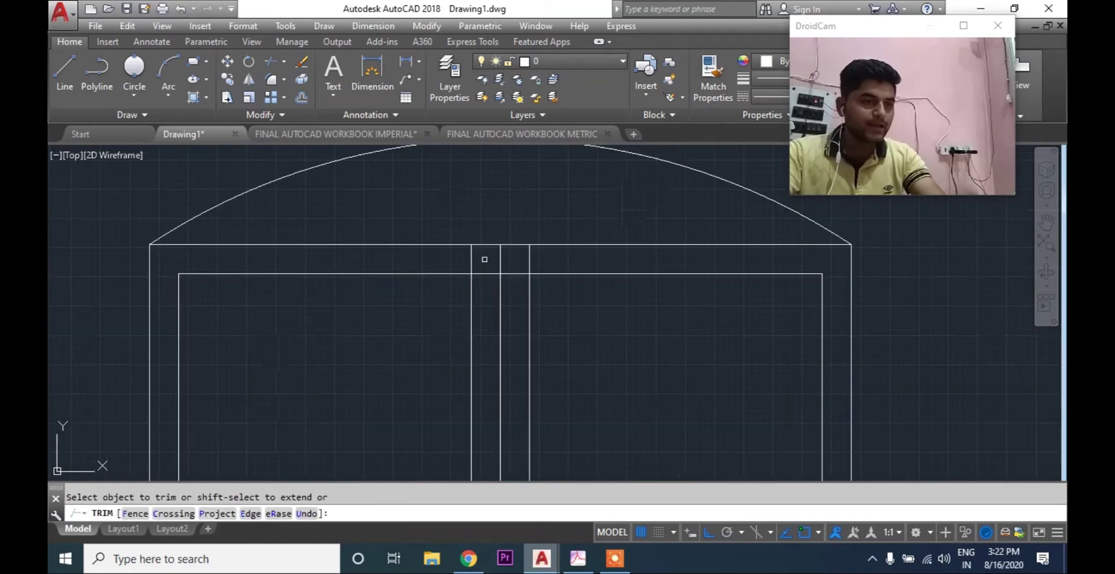
left_click(574, 252)
left_click(426, 250)
scroll(426, 255, "down", 8)
key("Escape")
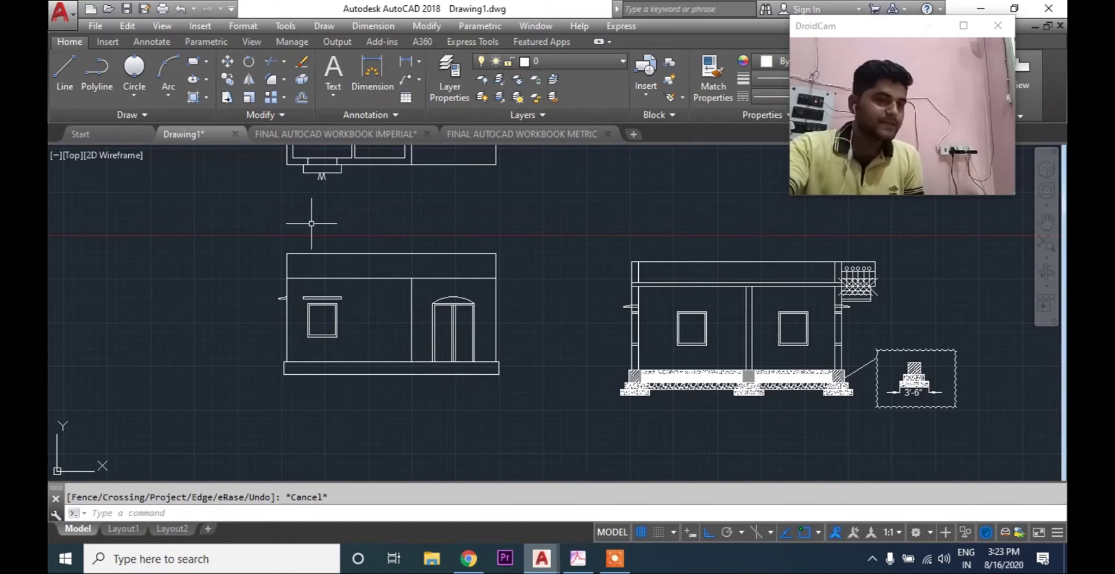
Switch to SEC ELEVATION.pdf in Acrobat, examine the parapet lines and diagonal marks of the front elevation, and return to AutoCAD
scroll(323, 258, "up", 6)
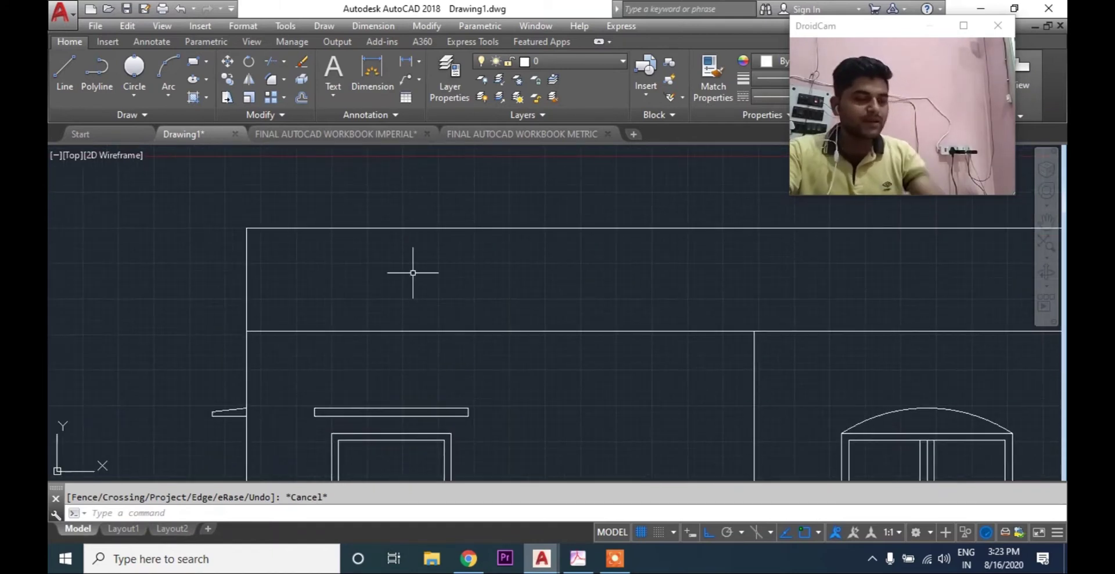
left_click(578, 558)
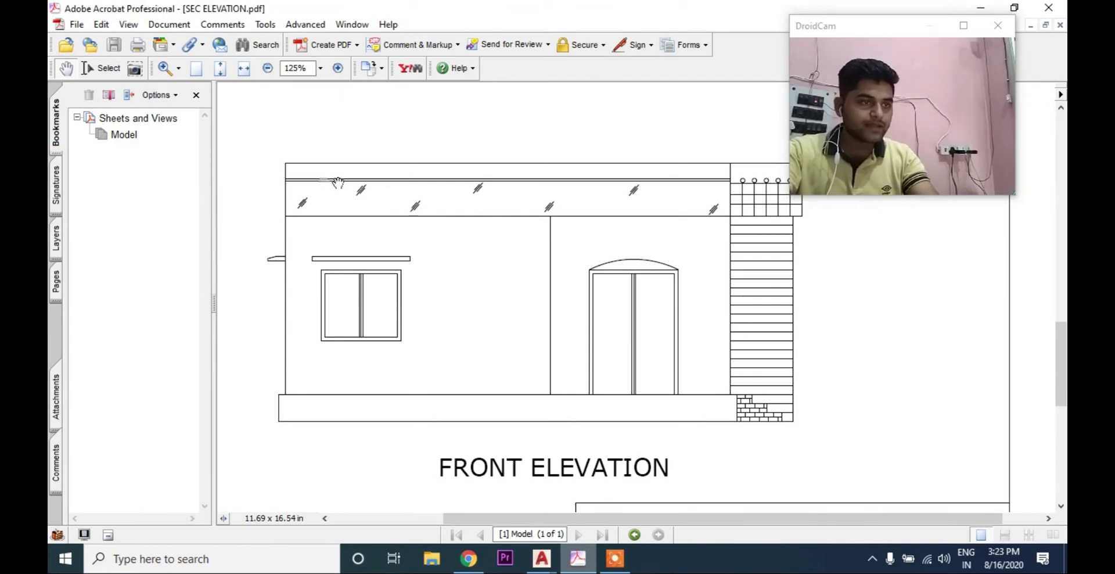
left_click(638, 195)
left_click(563, 207)
left_click(429, 207)
left_click(294, 200)
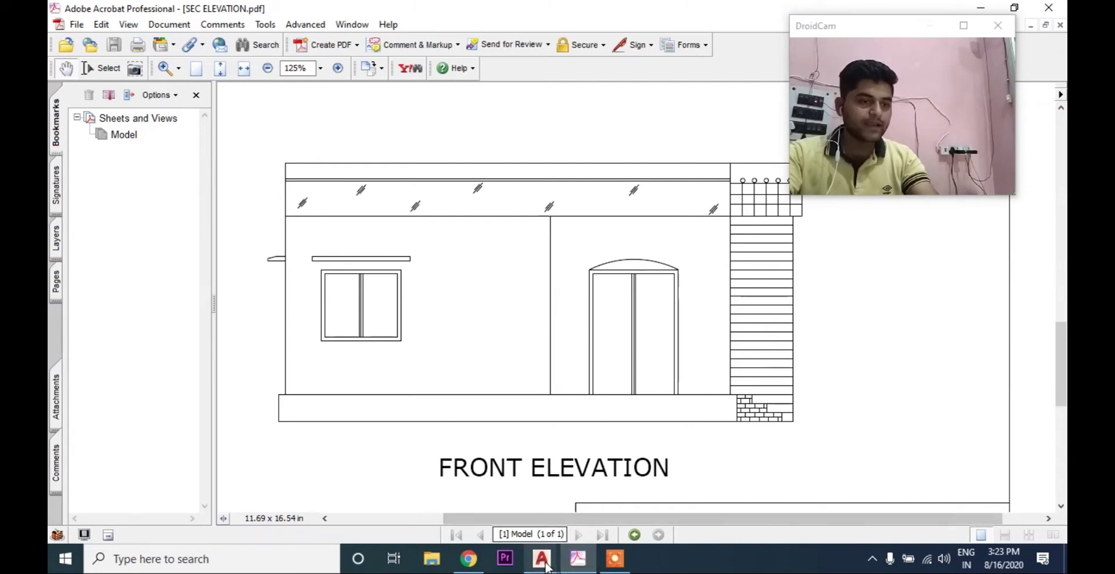
mouse_move(545, 561)
left_click(438, 489)
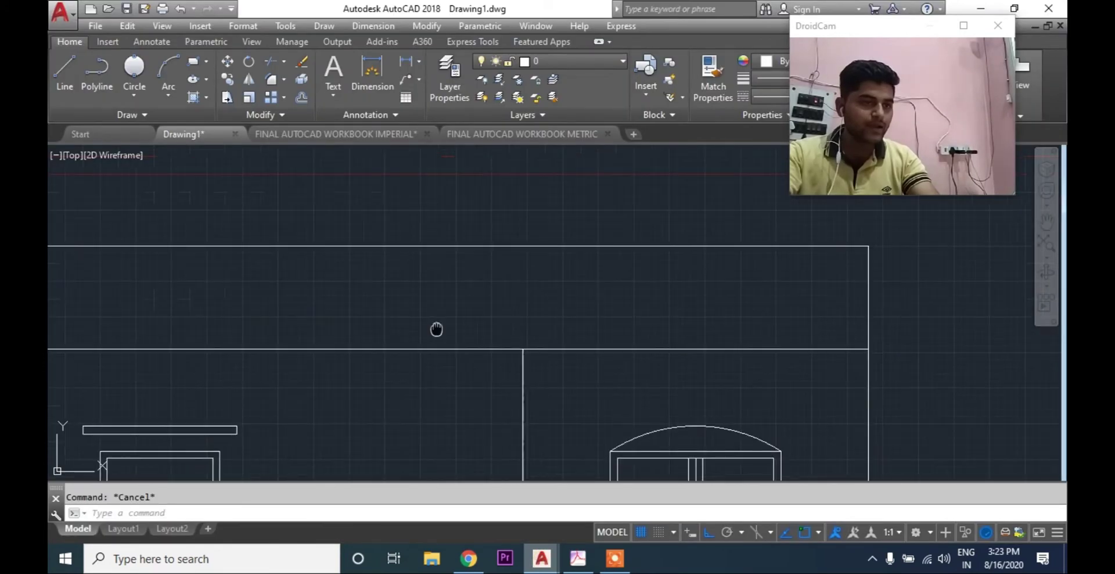
Offset the elevation's top parapet line downward by 6"
type("o")
key("Return")
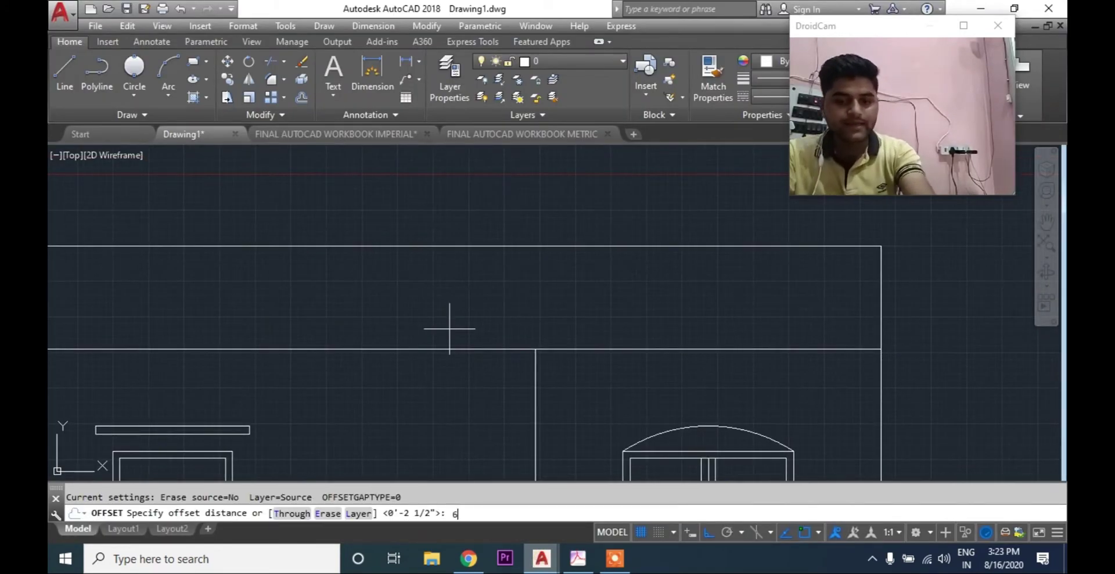
type("6")
key("Return")
middle_click_drag(450, 328, 618, 314)
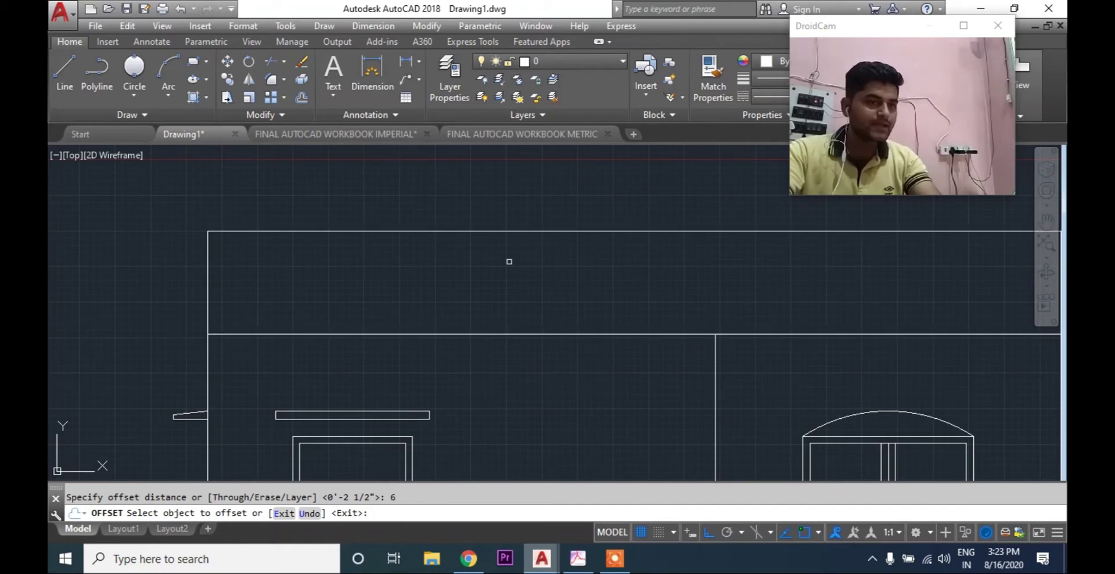
left_click(506, 233)
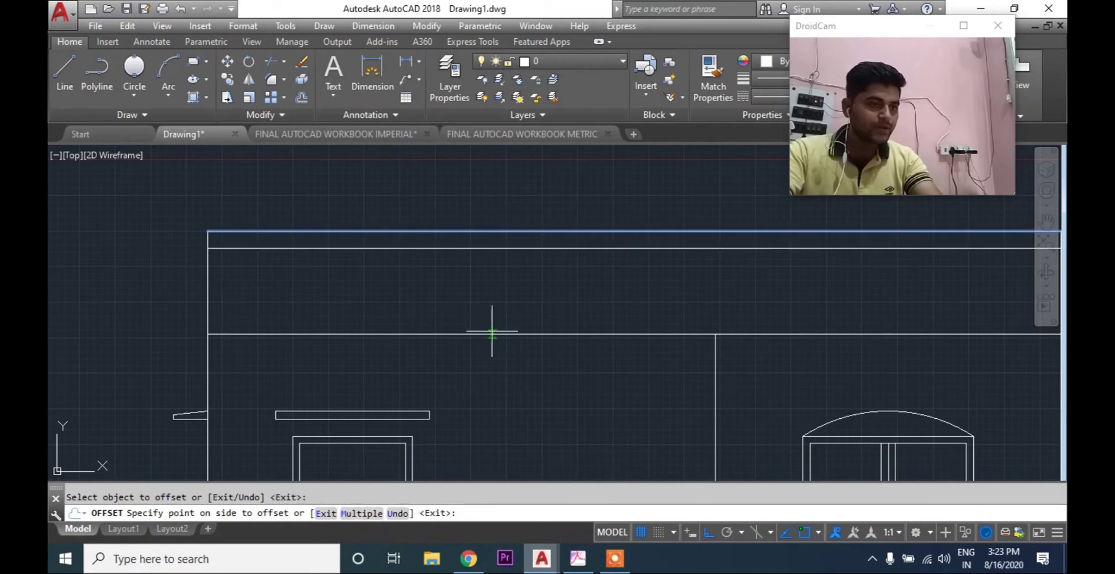
left_click(500, 297)
key("Escape")
key("Escape")
Offset the lower line of the 6" parapet band downward by 2"
type("o")
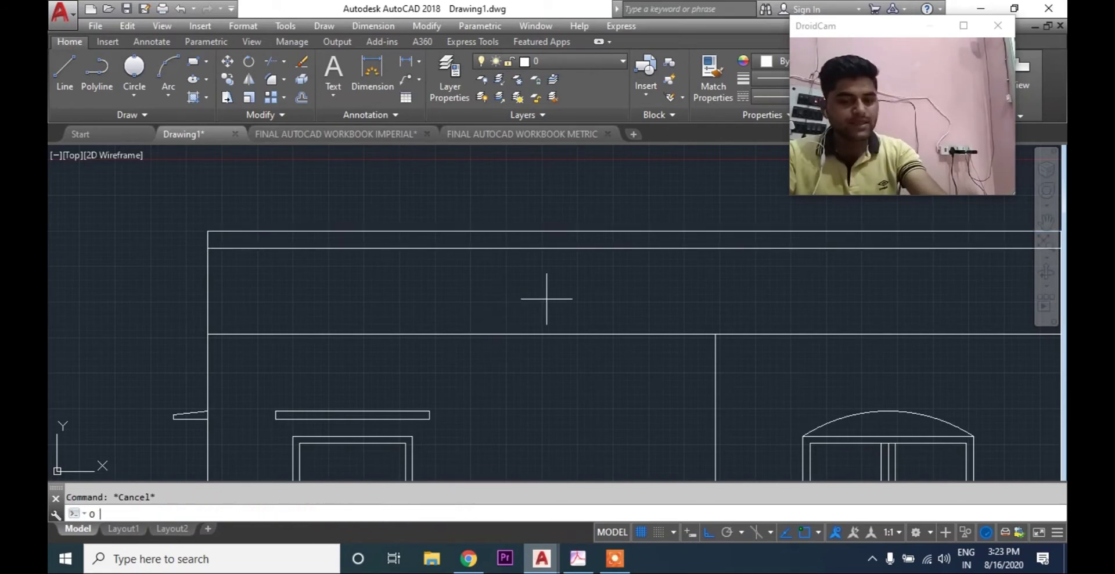
key("Return")
type("2")
key("Return")
left_click(521, 248)
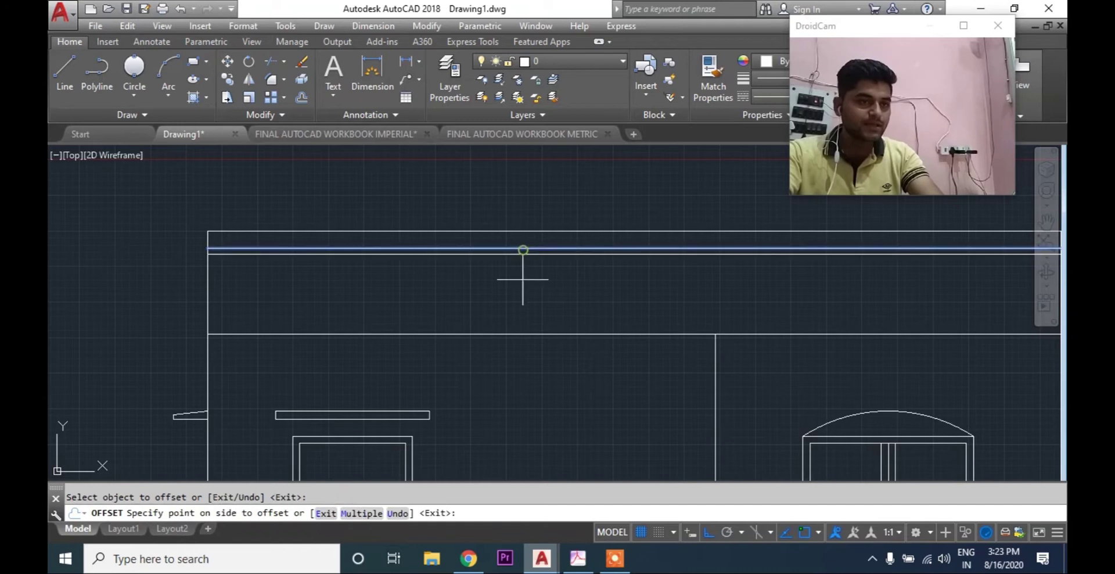
left_click(522, 280)
scroll(522, 280, "down", 5)
key("Escape")
middle_click_drag(504, 348, 643, 296)
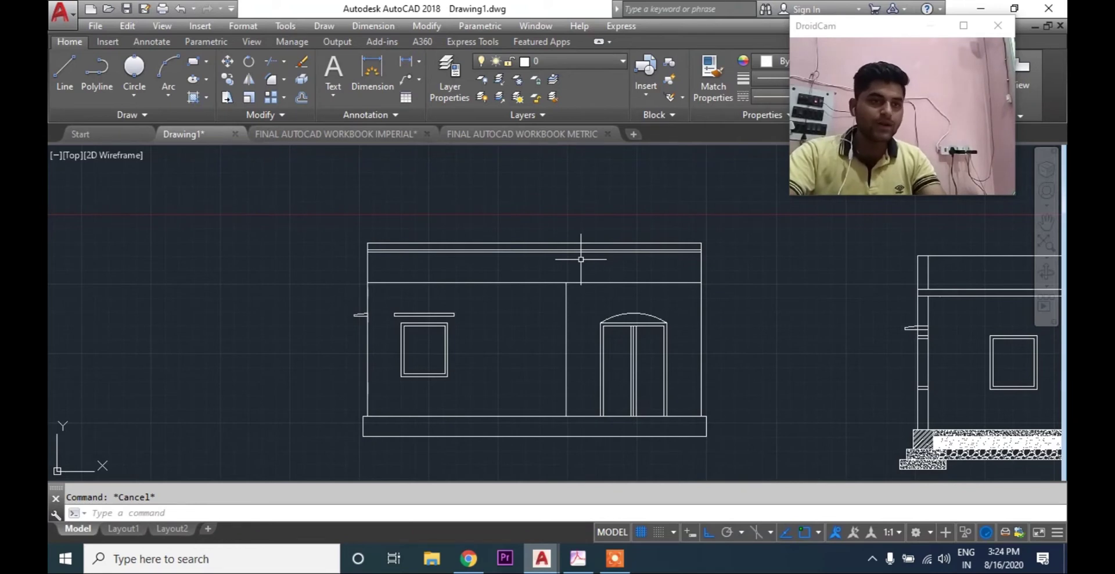
middle_click_drag(590, 399, 465, 348)
scroll(466, 348, "down", 3)
middle_click_drag(456, 304, 620, 424)
scroll(620, 424, "up", 6)
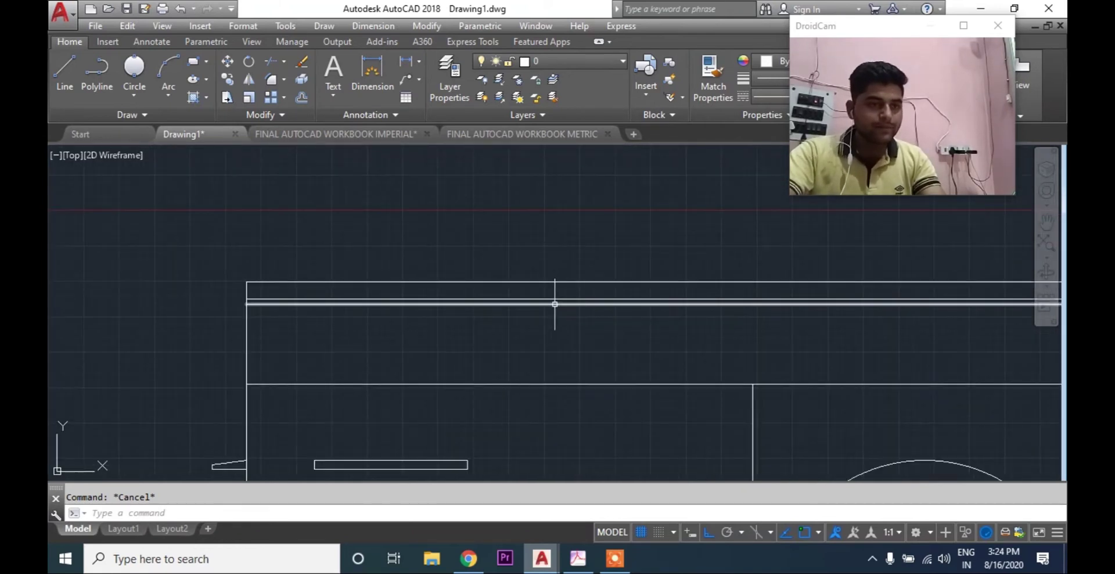
middle_click_drag(558, 304, 485, 267)
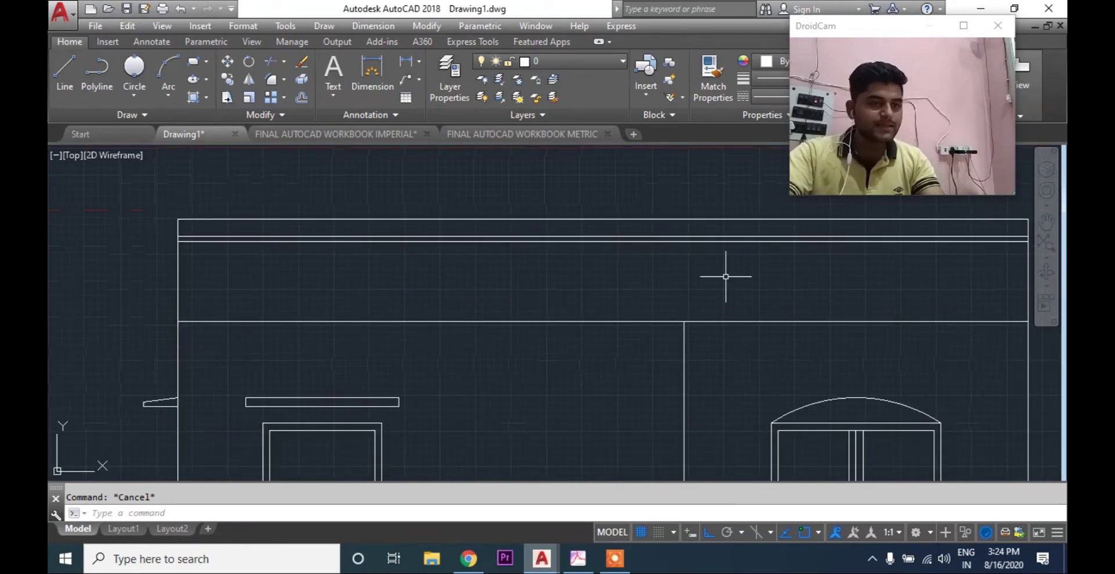
scroll(725, 276, "down", 2)
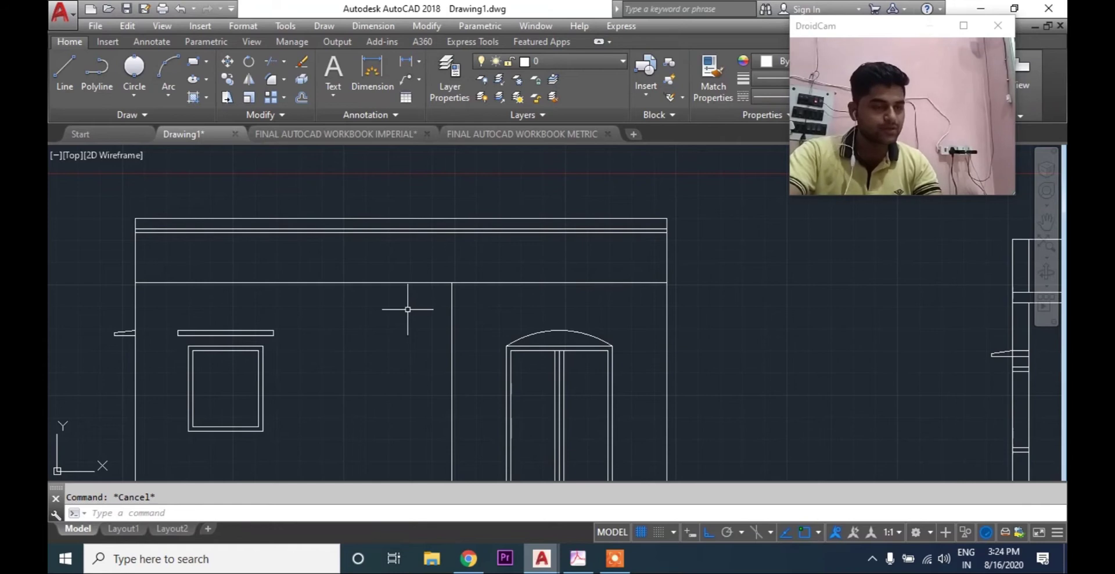
scroll(468, 331, "down", 2)
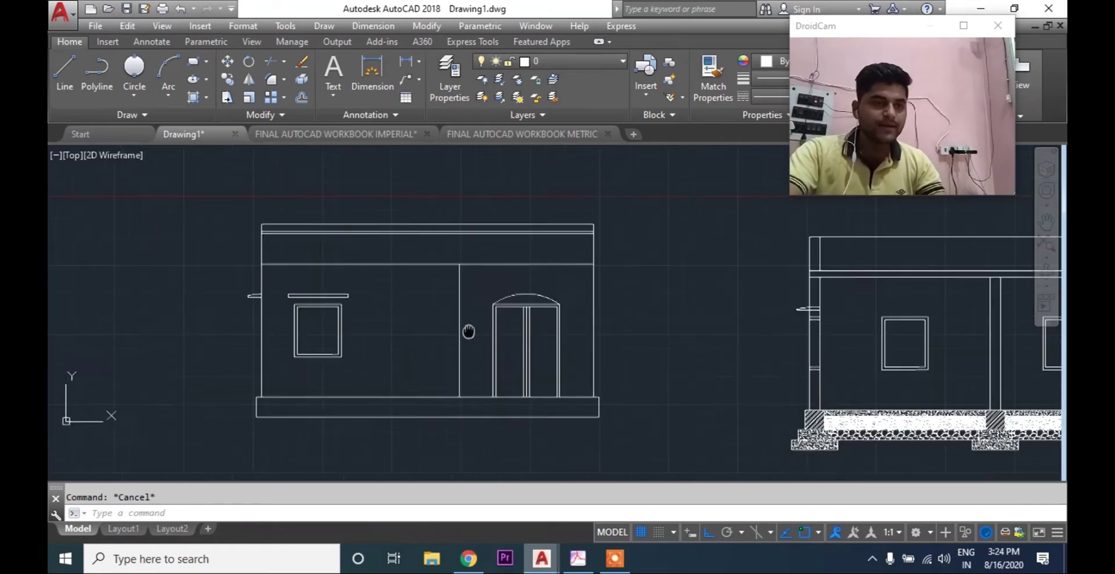
middle_click_drag(469, 330, 523, 343)
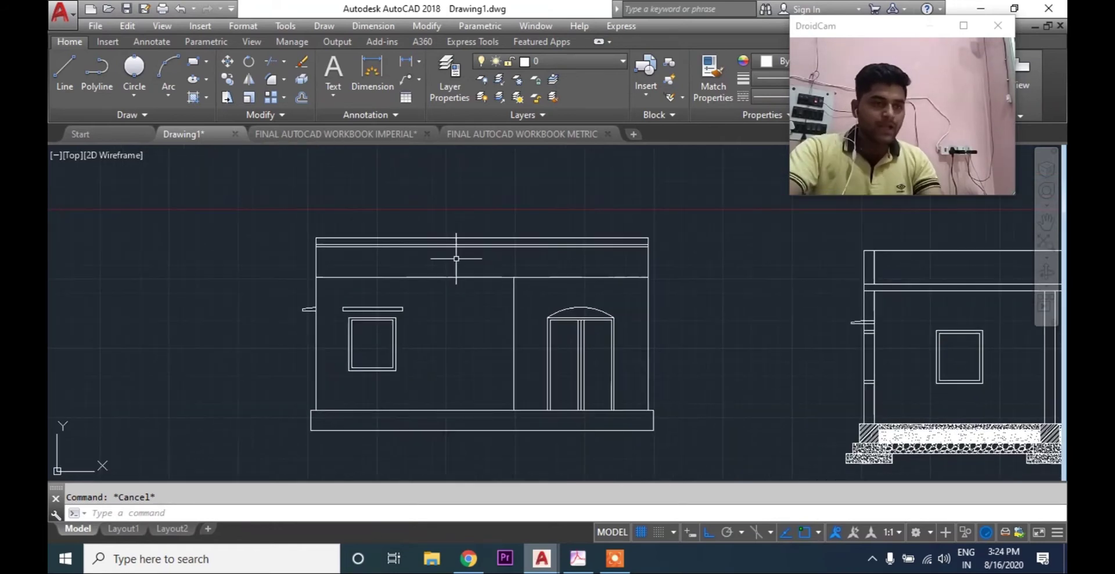
middle_click_drag(457, 265, 578, 267)
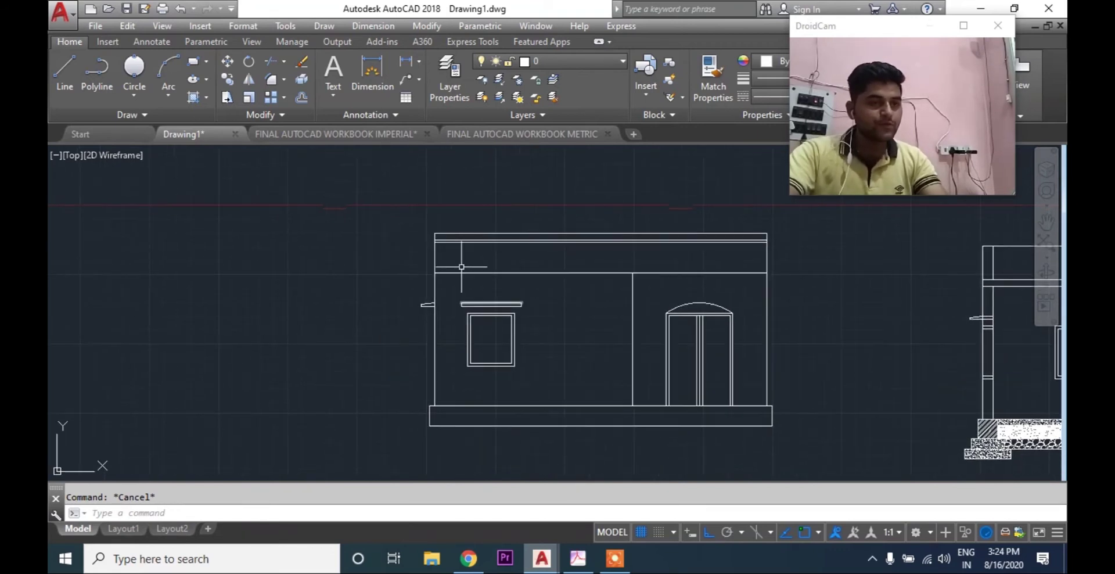
middle_click_drag(444, 281, 491, 277)
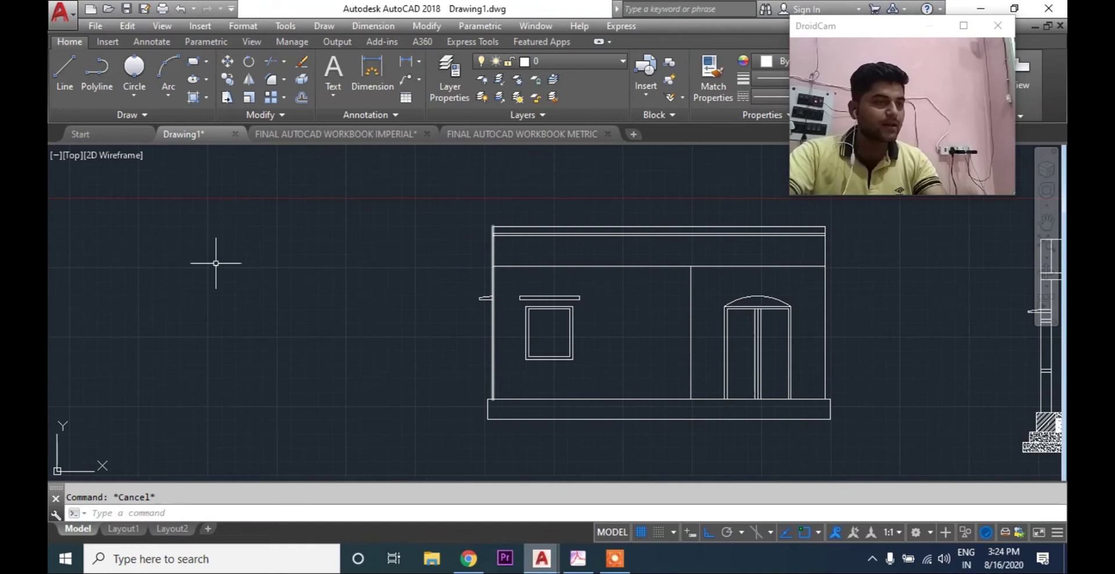
Turn Ortho off and draw a short line rising diagonally to the right in the empty space left of the elevation
left_click(64, 70)
left_click(709, 531)
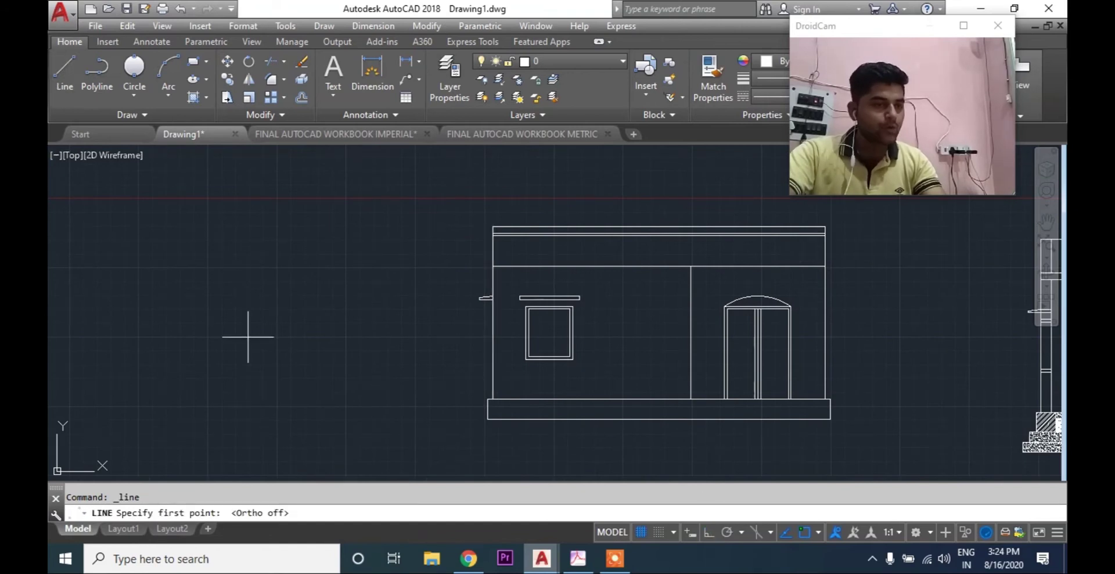
left_click(310, 351)
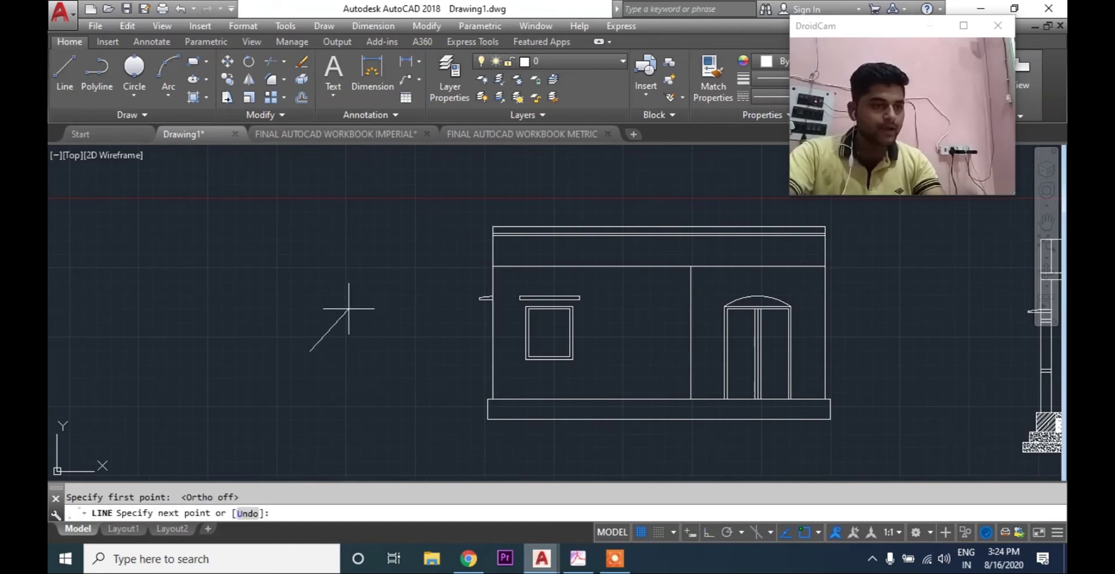
left_click(353, 308)
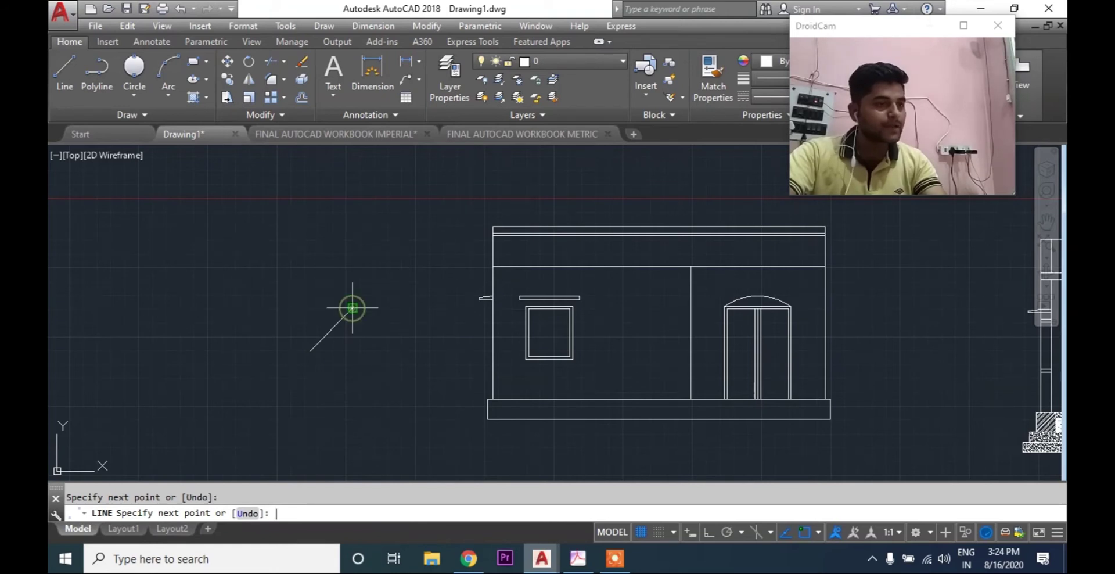
key("Escape")
Offset the diagonal line by 2" to both sides
type("o")
key("Return")
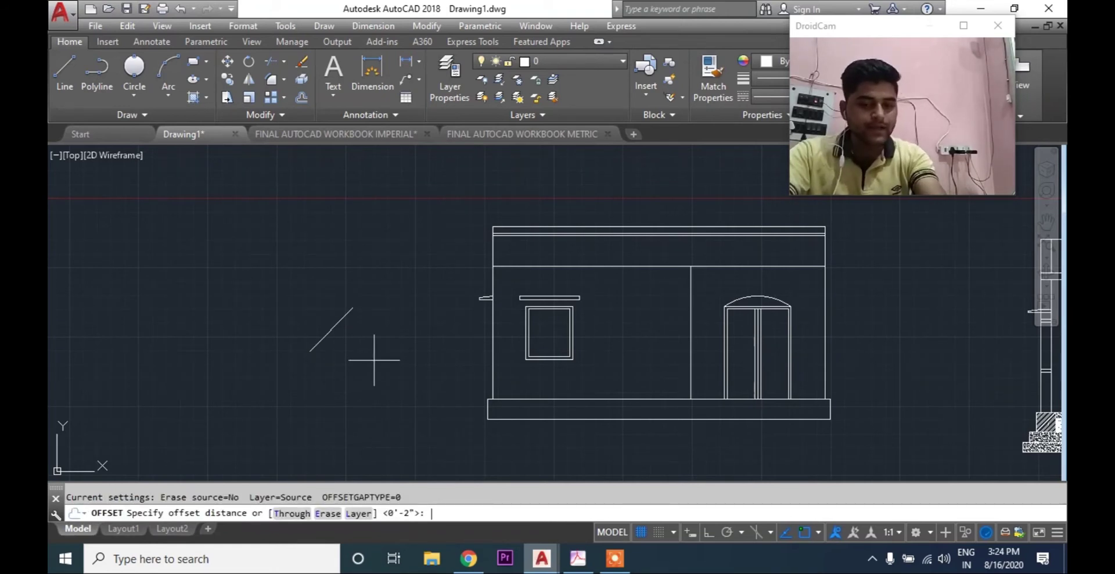
type("2")
key("Return")
left_click(330, 335)
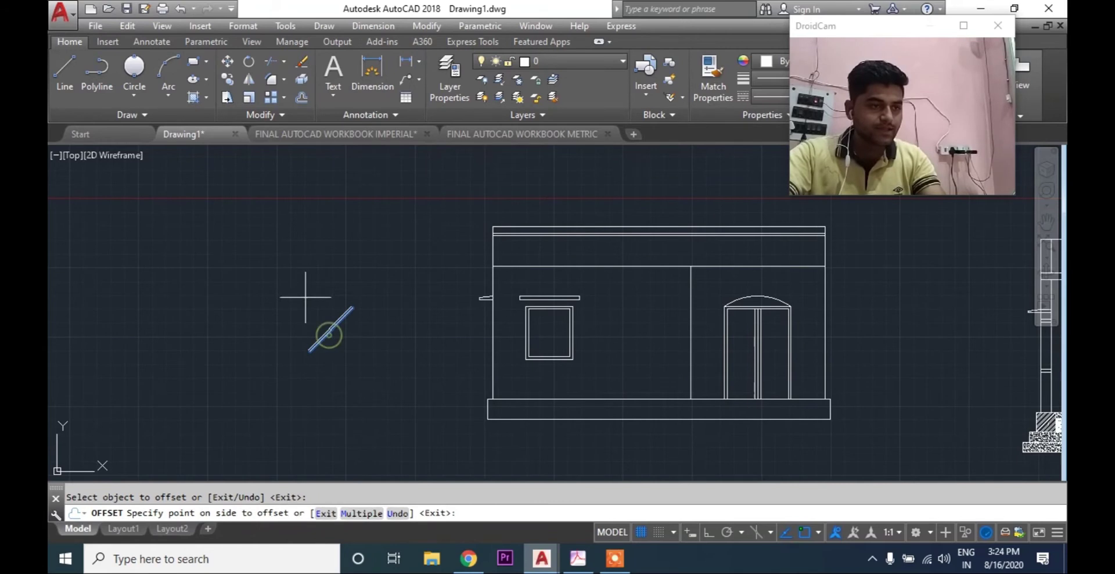
scroll(317, 328, "up", 6)
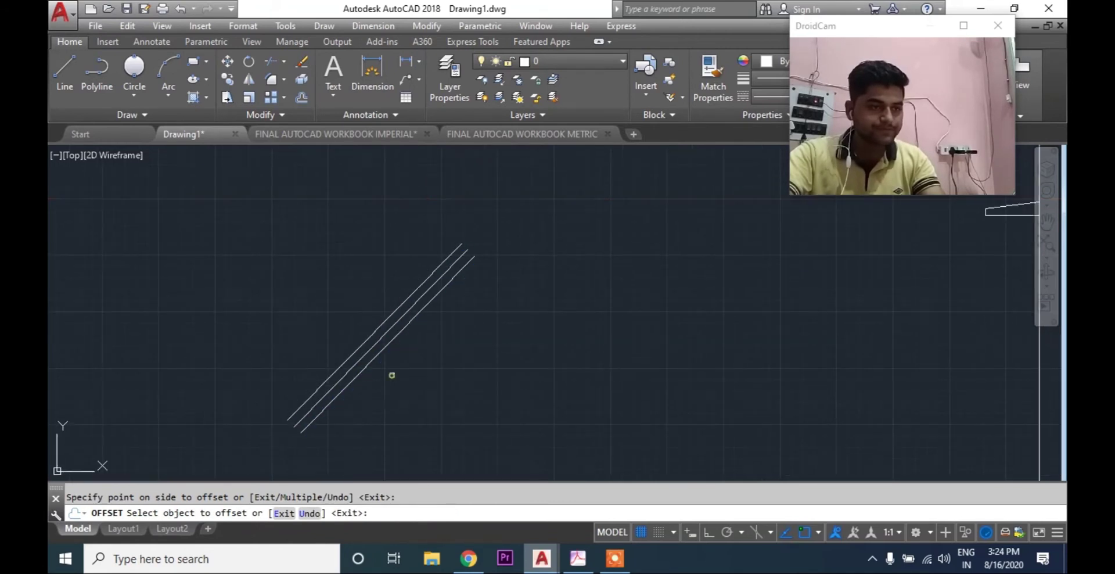
scroll(391, 373, "down", 5)
key("Escape")
Draw two roughly parallel lines crossing the three diagonal lines near their lower and upper ends
left_click(65, 69)
scroll(351, 347, "up", 2)
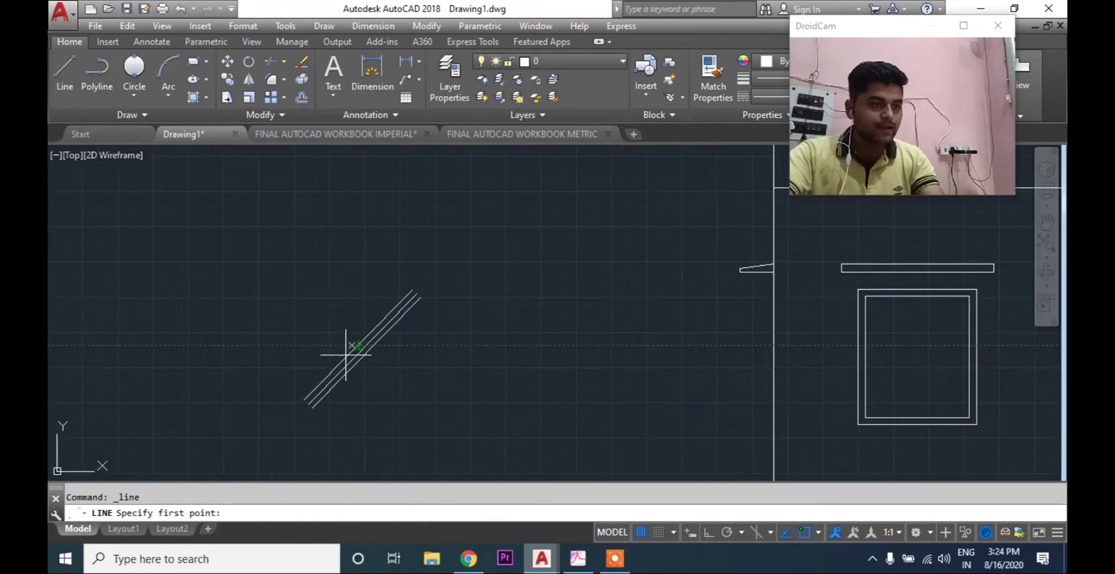
left_click(308, 353)
left_click(372, 410)
key("Return")
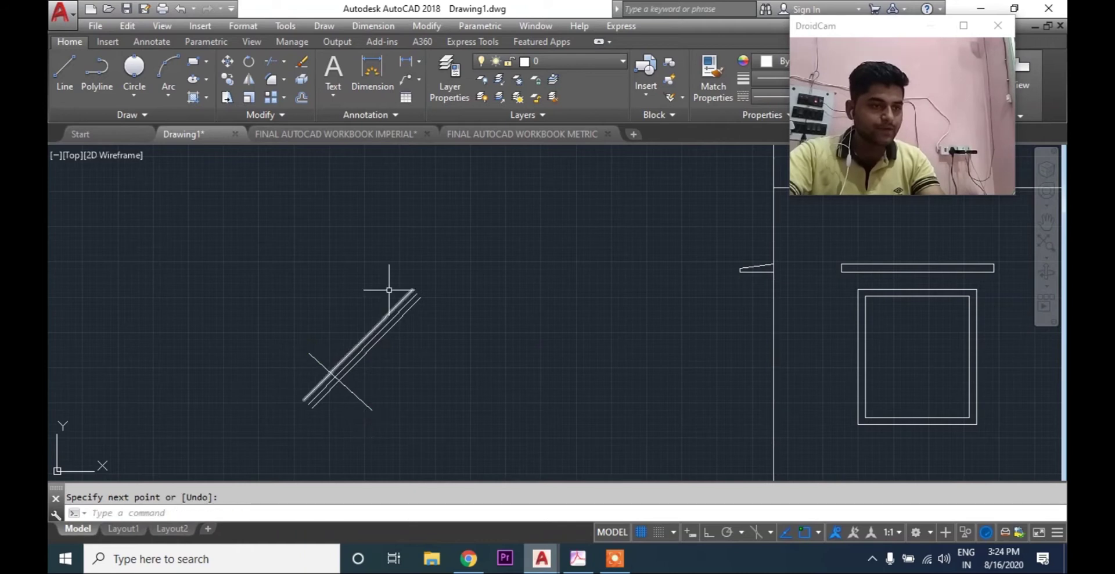
left_click(378, 286)
key("Escape")
key("Return")
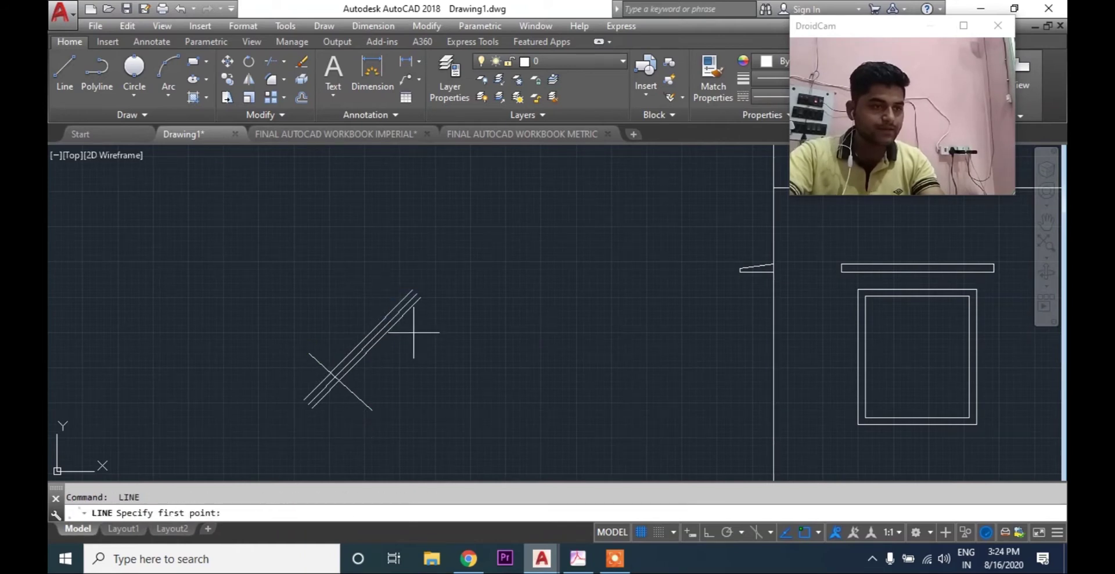
left_click(376, 292)
left_click(433, 346)
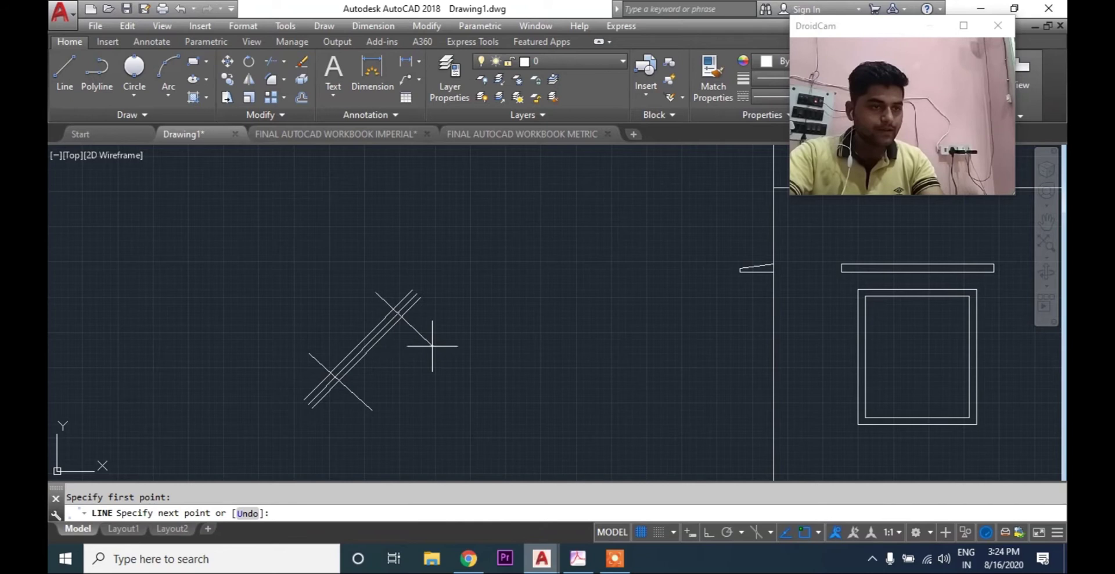
key("Escape")
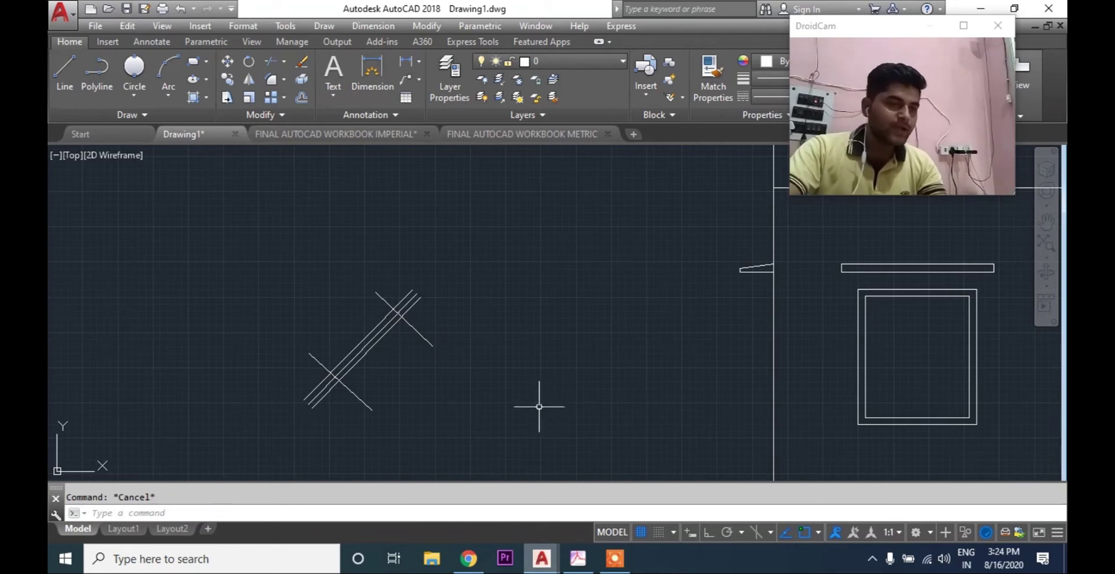
Trim both outer diagonal lines at the two crossing lines, leaving the middle line at full length
middle_click_drag(538, 401, 590, 335)
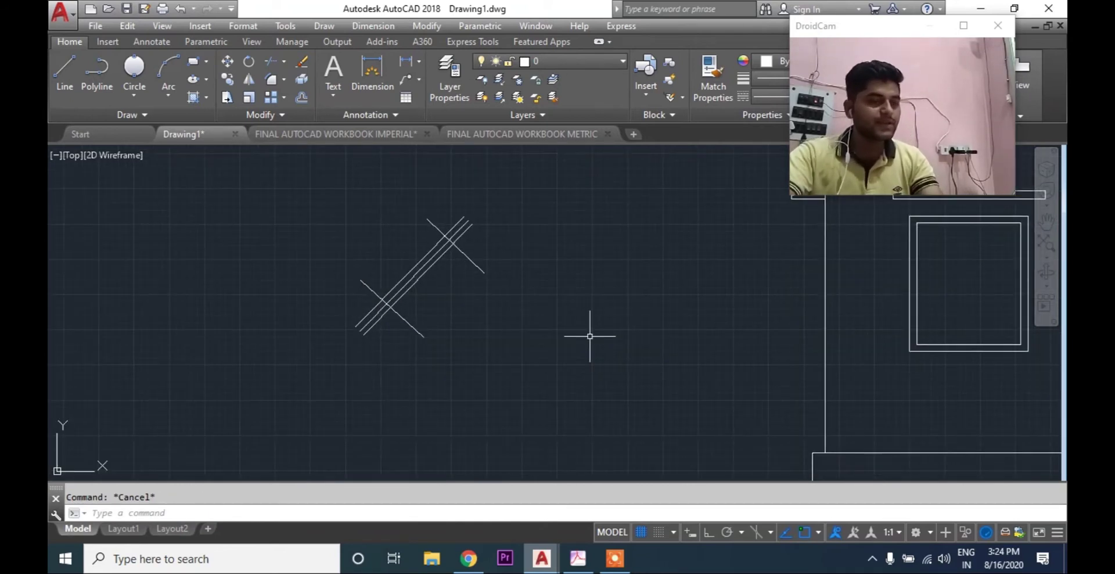
type("TR")
key("Return")
key("Return")
scroll(368, 307, "up", 3)
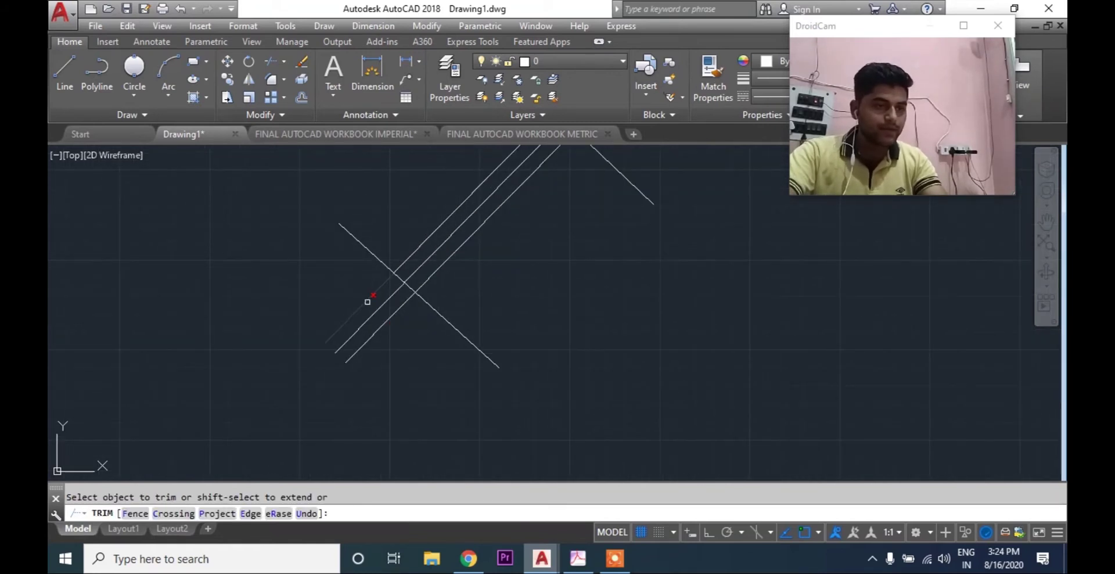
middle_click_drag(437, 323, 393, 431)
left_click(521, 203)
left_click(526, 205)
left_click(547, 219)
key("Escape")
Erase the two crossing lines used as cutting edges on the diagonal mark left of the elevation
left_click(580, 264)
left_click(551, 302)
left_click(497, 395)
left_click(415, 448)
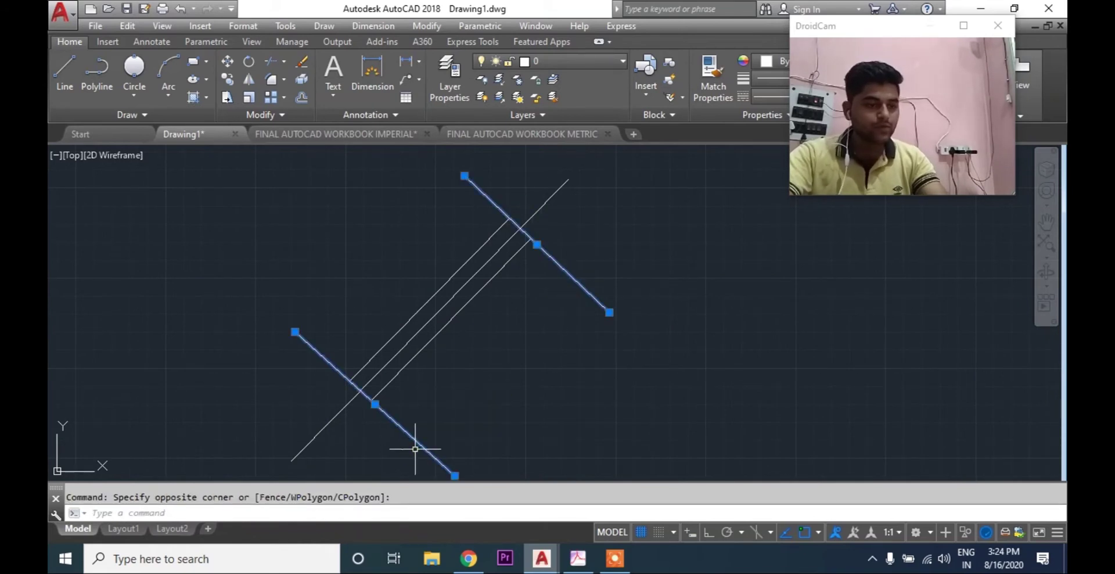
type("e")
key("Return")
scroll(430, 430, "down", 3)
mouse_move(443, 411)
middle_mouse_down()
mouse_move(435, 356)
mouse_move(388, 385)
middle_mouse_up()
left_click(401, 375)
left_click(317, 327)
type("co")
key("Return")
left_click(378, 369)
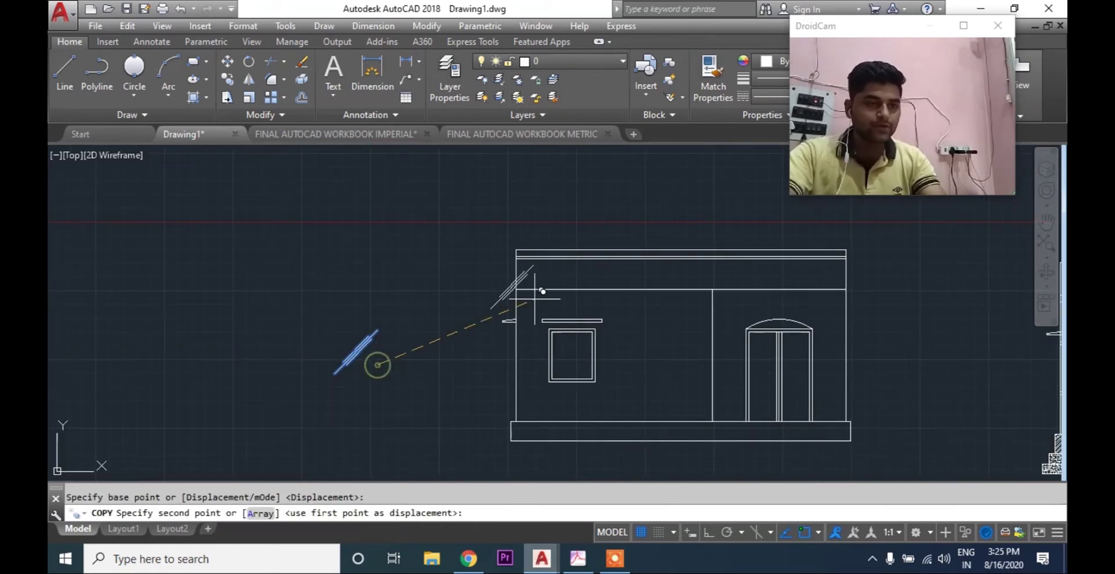
scroll(535, 286, "up", 5)
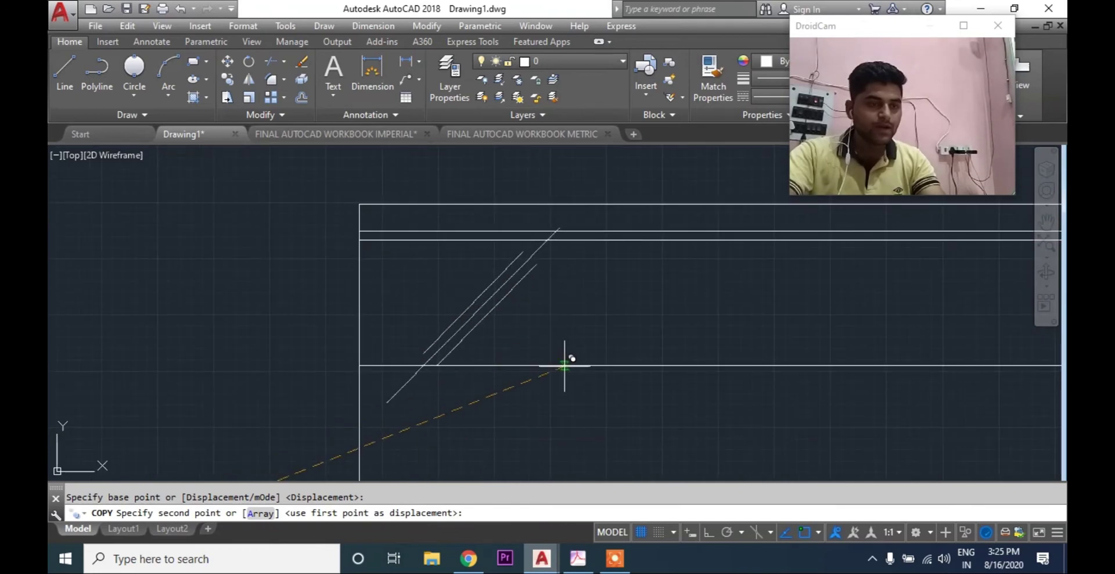
key("Escape")
Scale the diagonal mark down from its lower end by reference, taking its full length as reference and picking a shorter new length
scroll(463, 248, "down", 5)
left_click(462, 248)
left_click(277, 377)
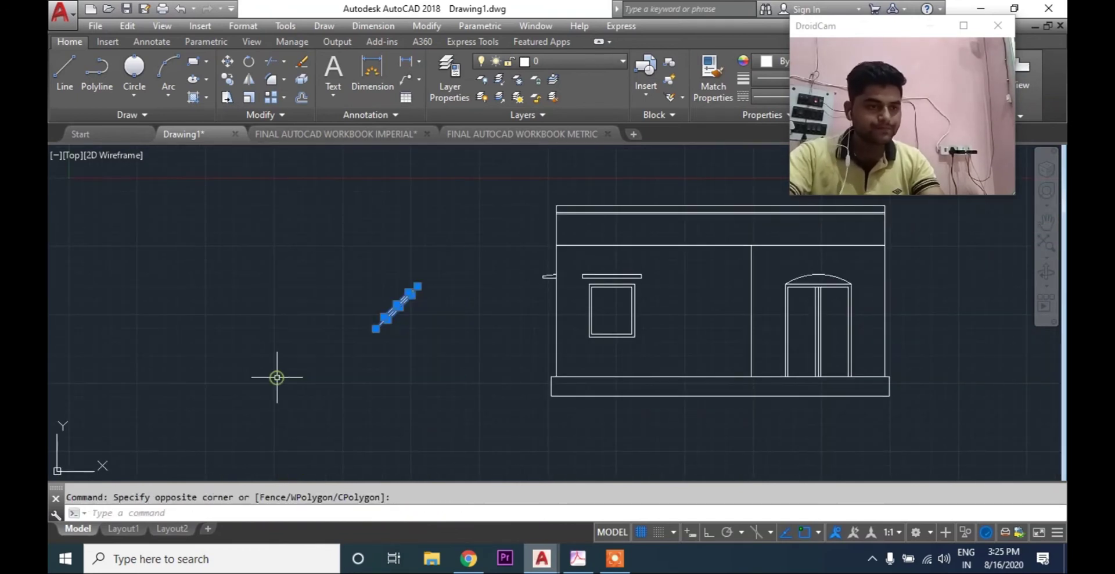
type("SC")
key("Return")
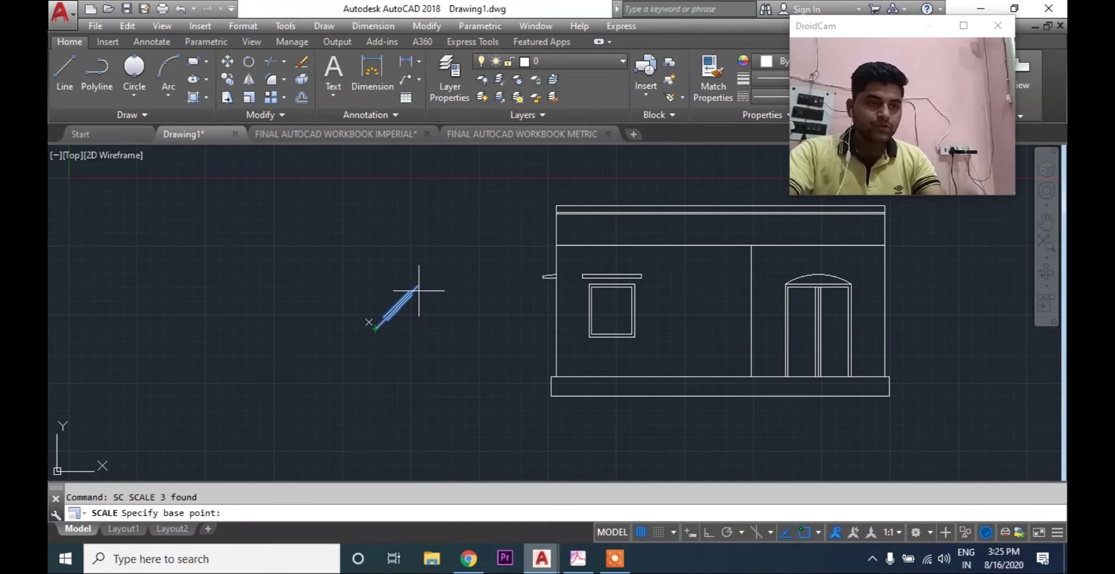
left_click(376, 328)
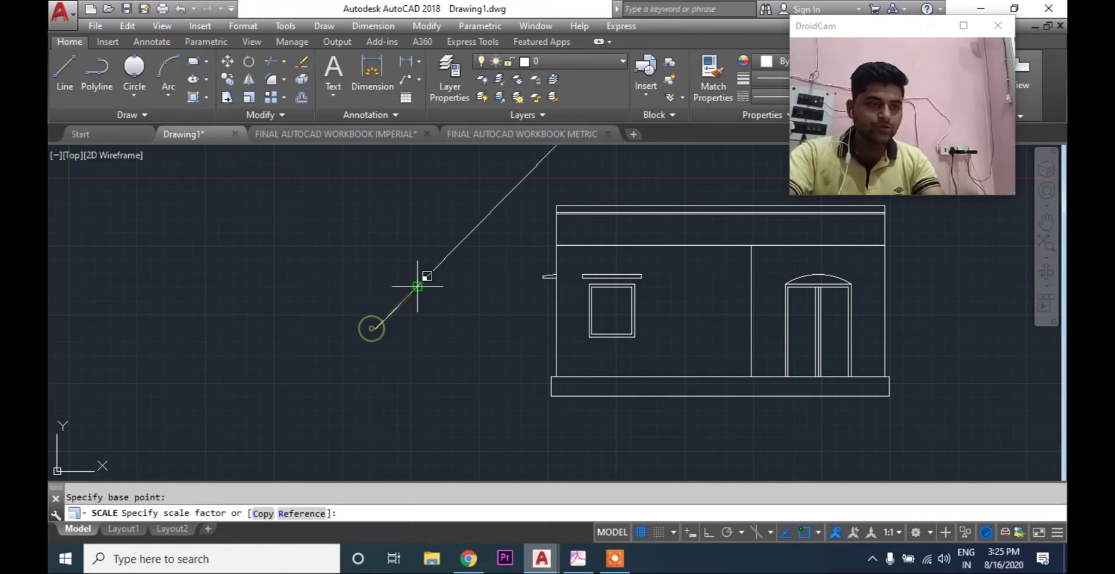
type("R")
key("Return")
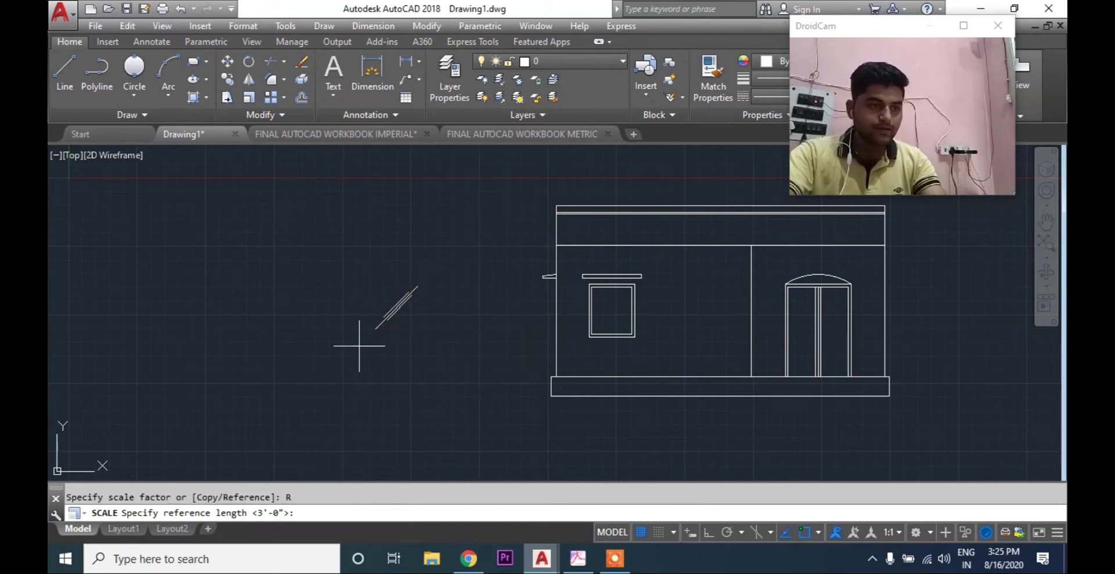
left_click(372, 329)
left_click(418, 286)
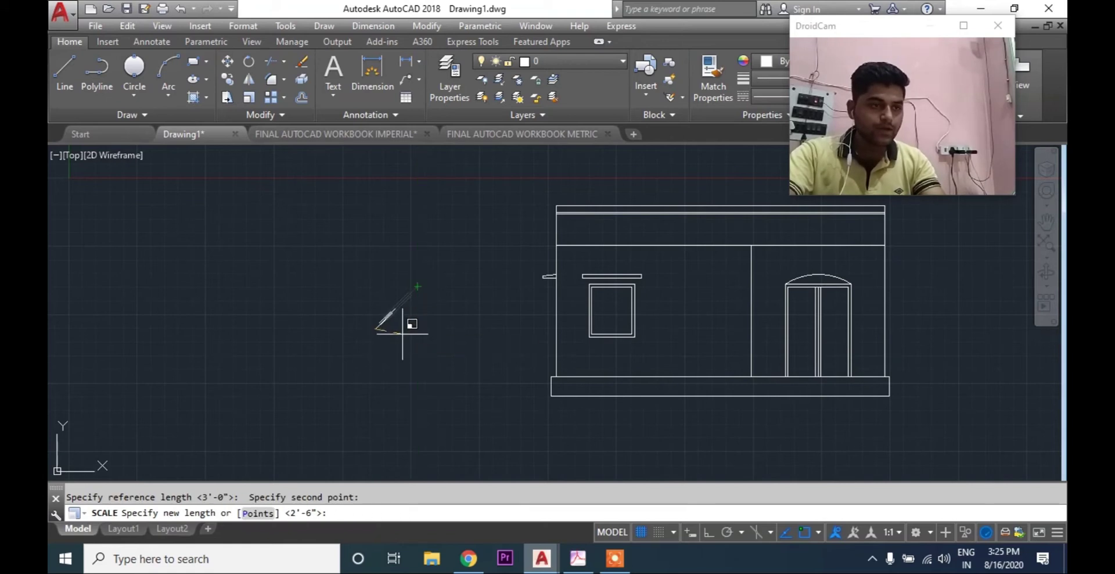
left_click(397, 340)
key("Escape")
Copy the scaled diagonal mark to five spots spread along the front elevation's parapet, at slightly varied heights
left_click(344, 284)
left_click(405, 355)
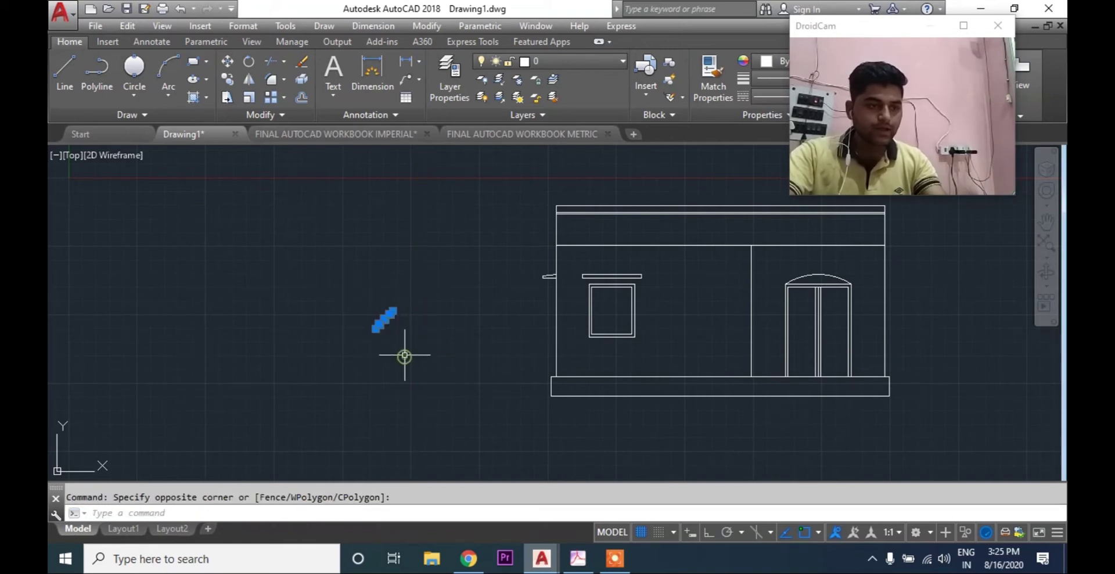
key("Return")
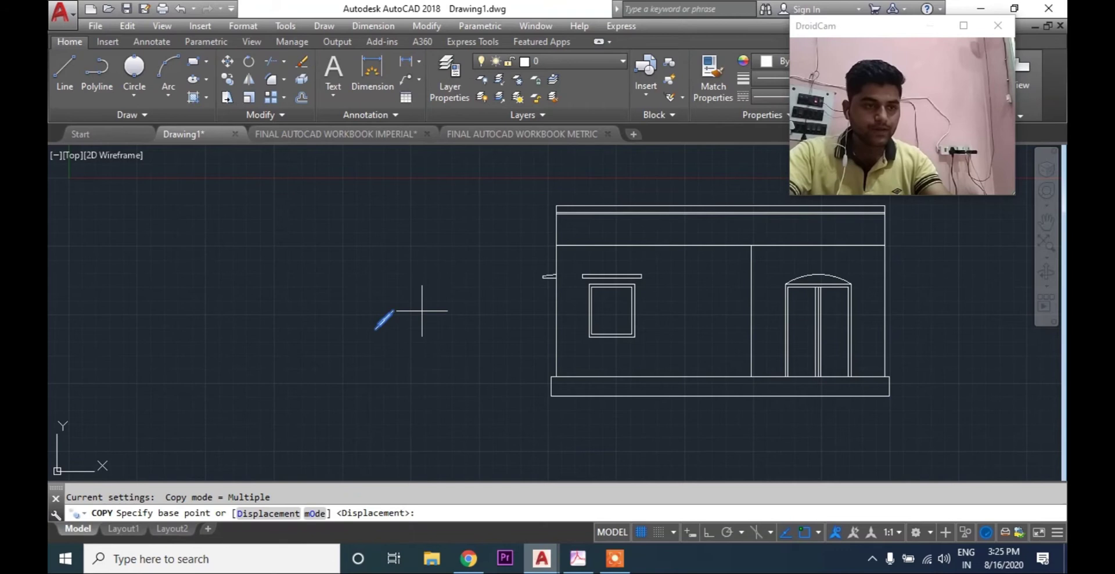
left_click(405, 321)
scroll(668, 224, "up", 4)
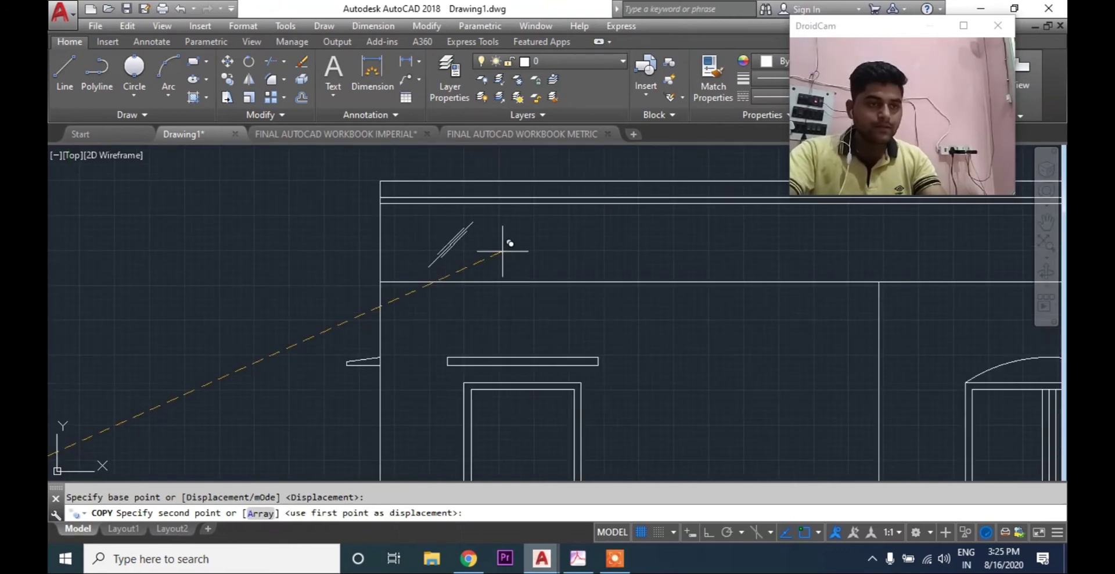
left_click(504, 249)
left_click(647, 252)
middle_click_drag(653, 253, 311, 303)
left_click(491, 309)
left_click(679, 291)
left_click(827, 309)
key("Escape")
scroll(384, 274, "down", 2)
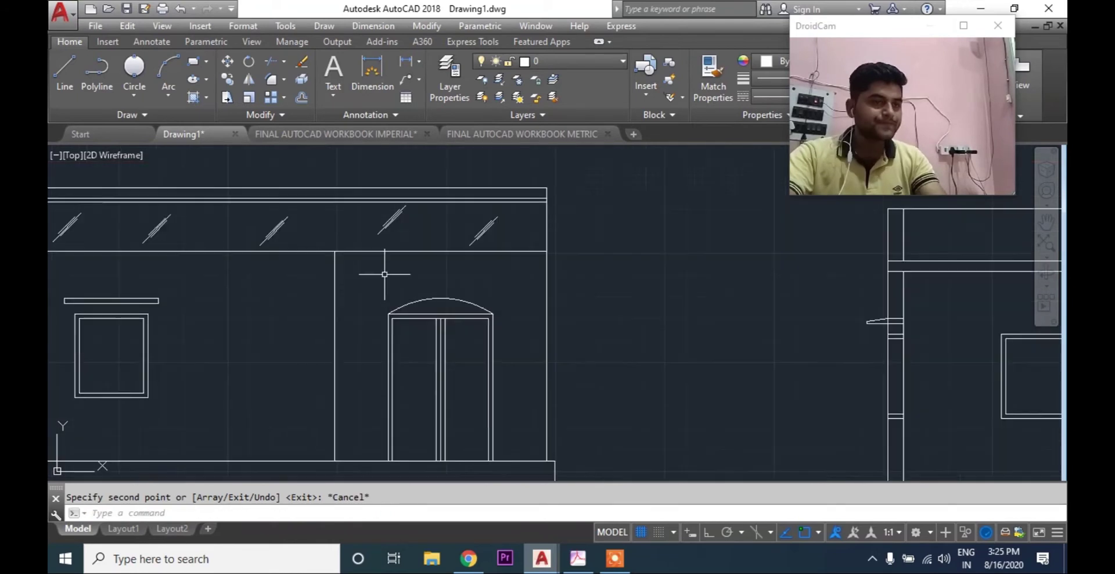
Examine the parapet marks and compare the front elevation with the floor plan above and the section beside it
middle_click_drag(369, 302, 586, 443)
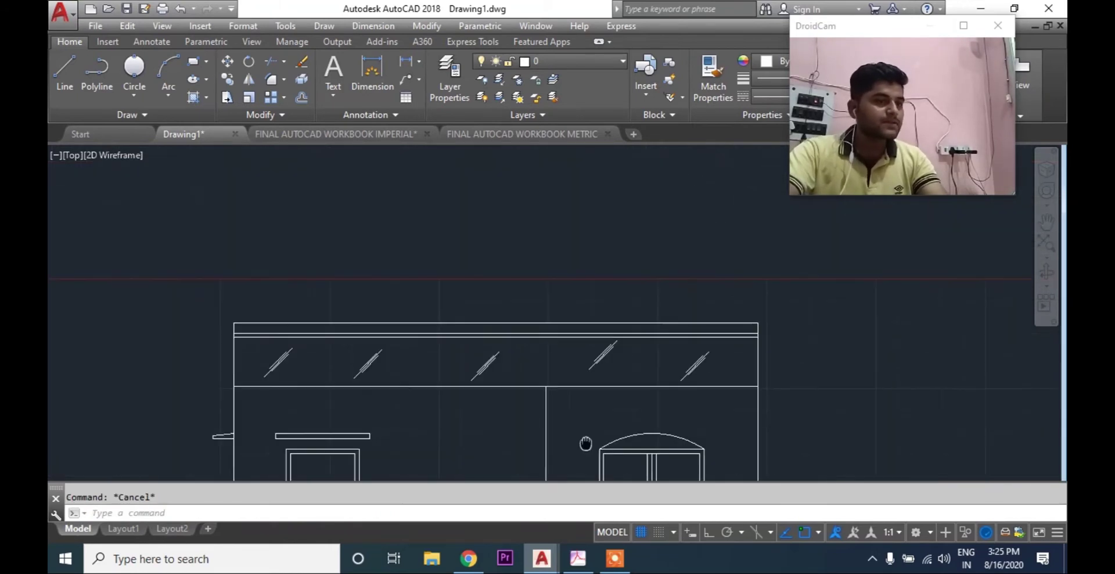
scroll(422, 361, "up", 4)
scroll(511, 357, "up", 4)
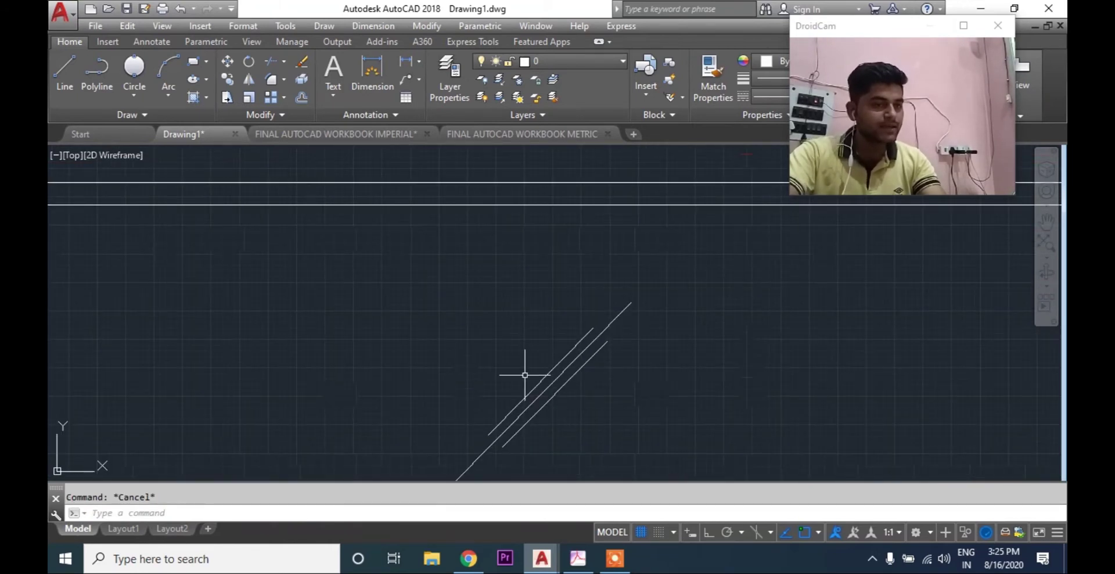
scroll(524, 377, "down", 2)
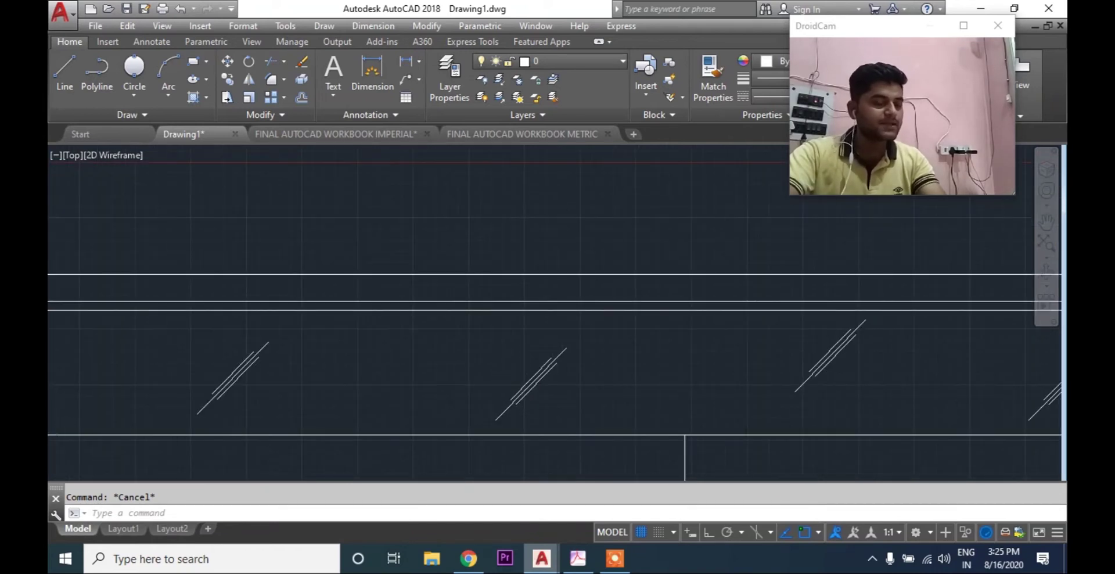
scroll(448, 342, "down", 2)
scroll(447, 342, "down", 6)
middle_click_drag(384, 319, 276, 281)
scroll(296, 305, "down", 4)
middle_click_drag(421, 197, 465, 200)
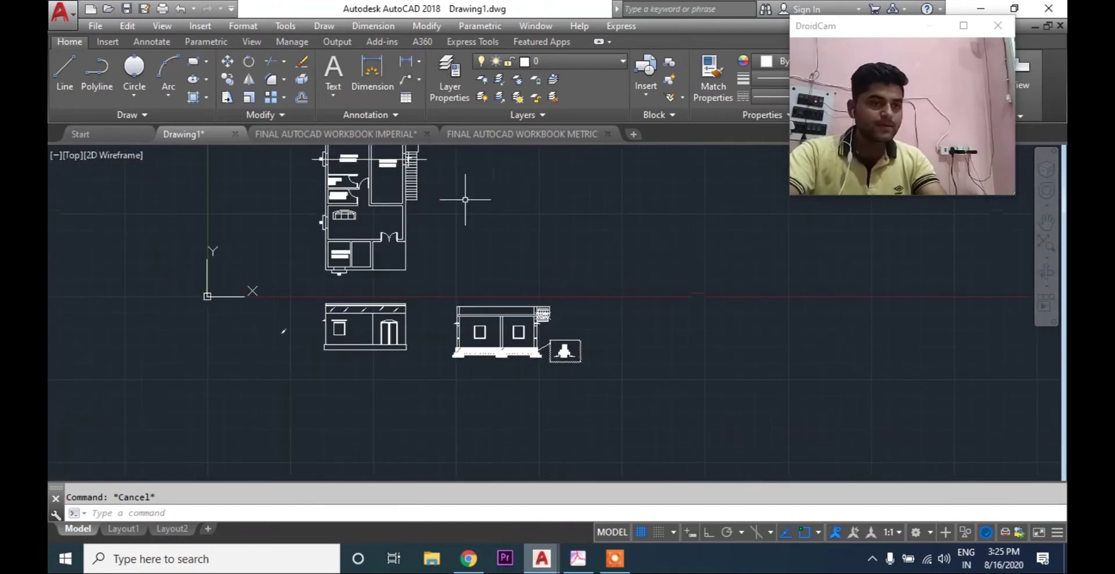
scroll(399, 327, "up", 6)
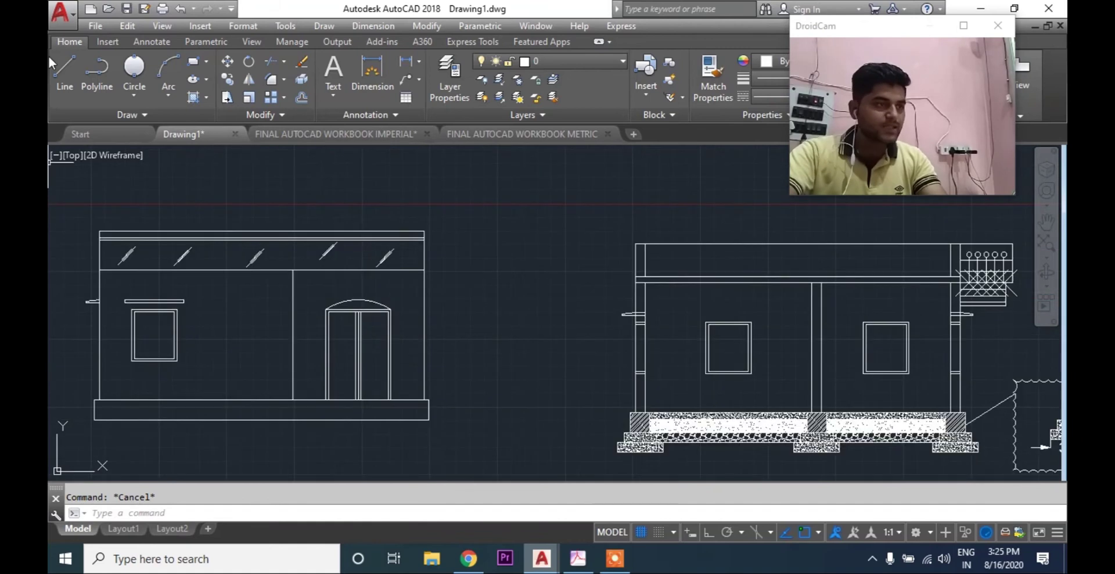
scroll(381, 363, "down", 2)
middle_click_drag(385, 373, 395, 411)
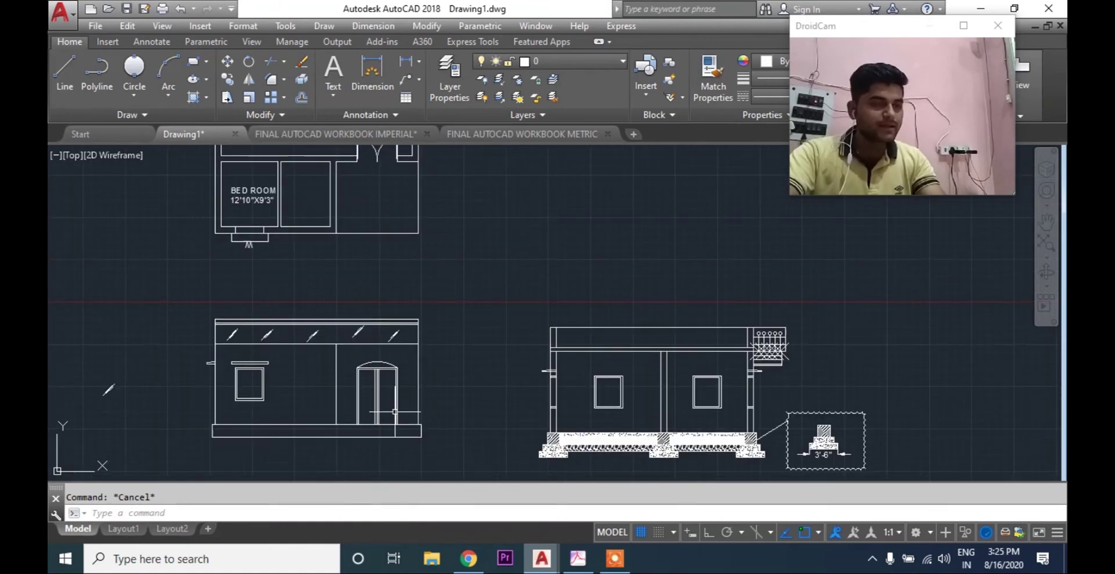
scroll(395, 411, "down", 2)
middle_click_drag(581, 352, 587, 418)
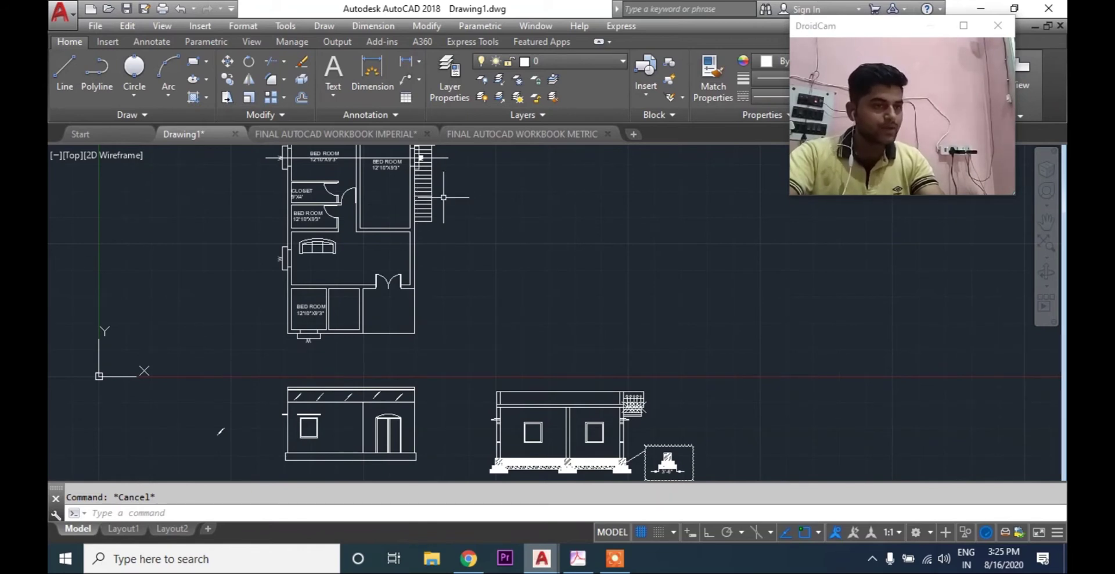
middle_click_drag(443, 205, 457, 176)
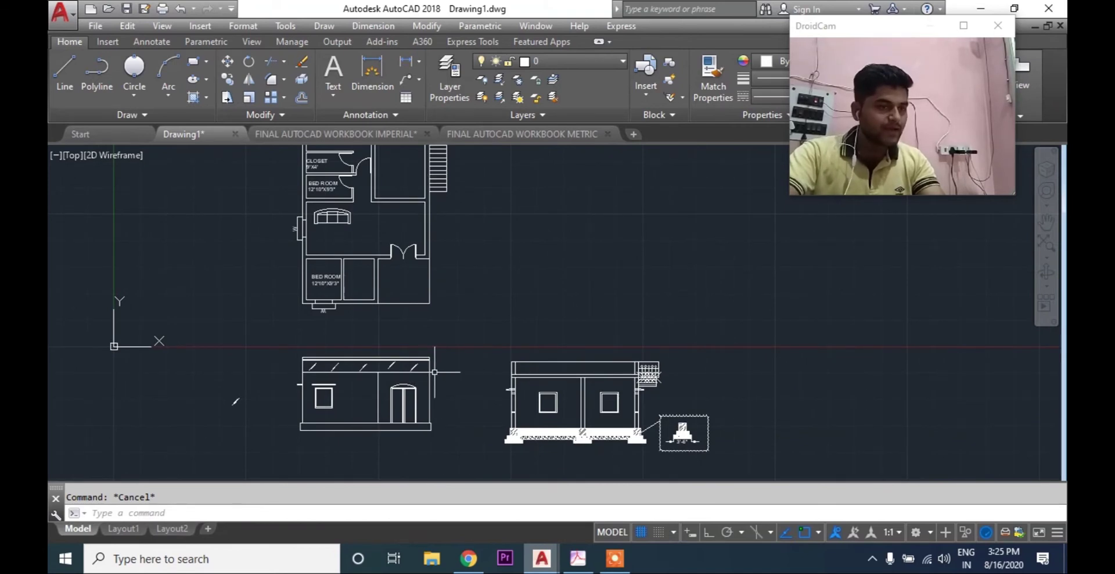
middle_click_drag(429, 214, 430, 276)
middle_click_drag(444, 419, 463, 350)
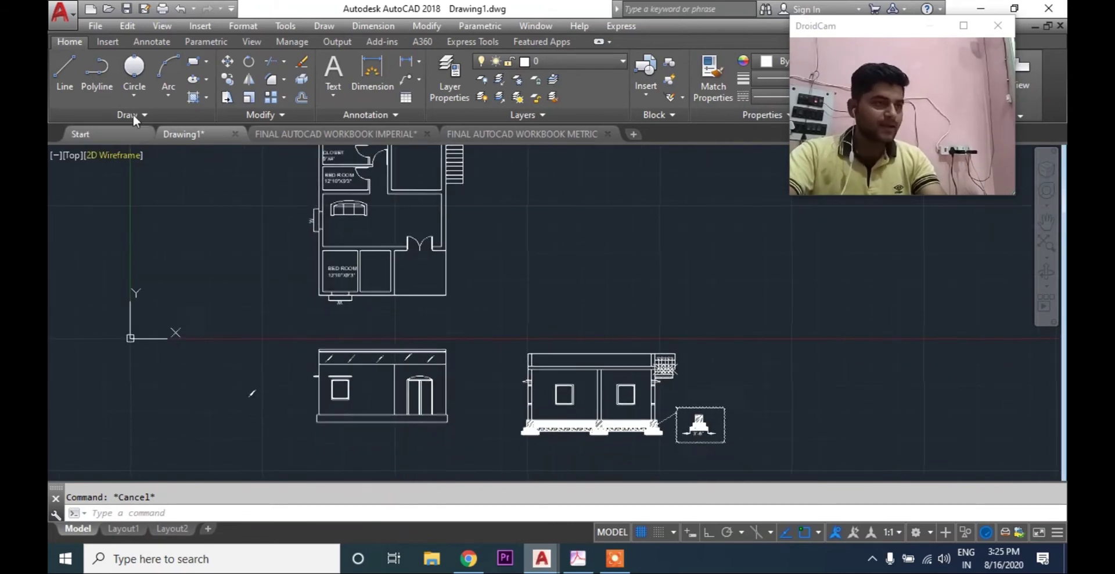
With Ortho on, outline a 4' wide, 36" high box extending the parapet outward from its upper corner beside the entrance door
left_click(76, 79)
scroll(448, 352, "up", 8)
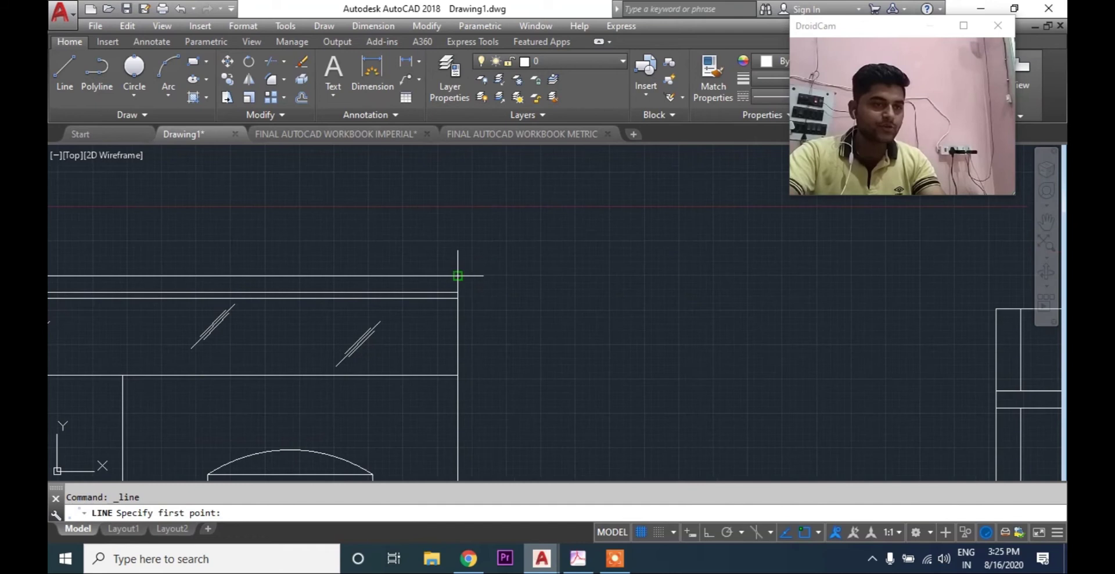
left_click(458, 275)
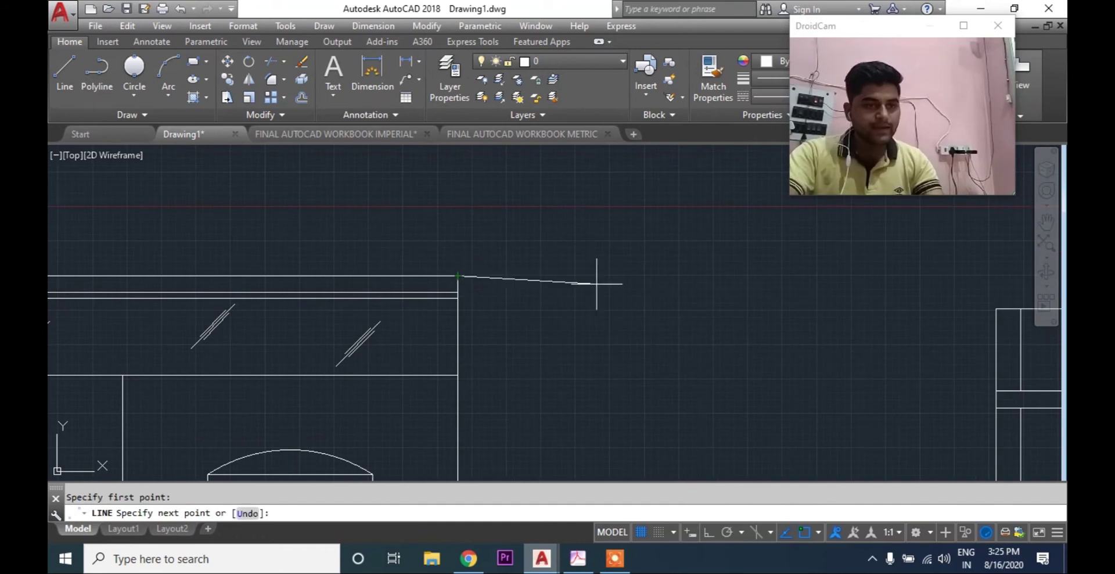
left_click(710, 531)
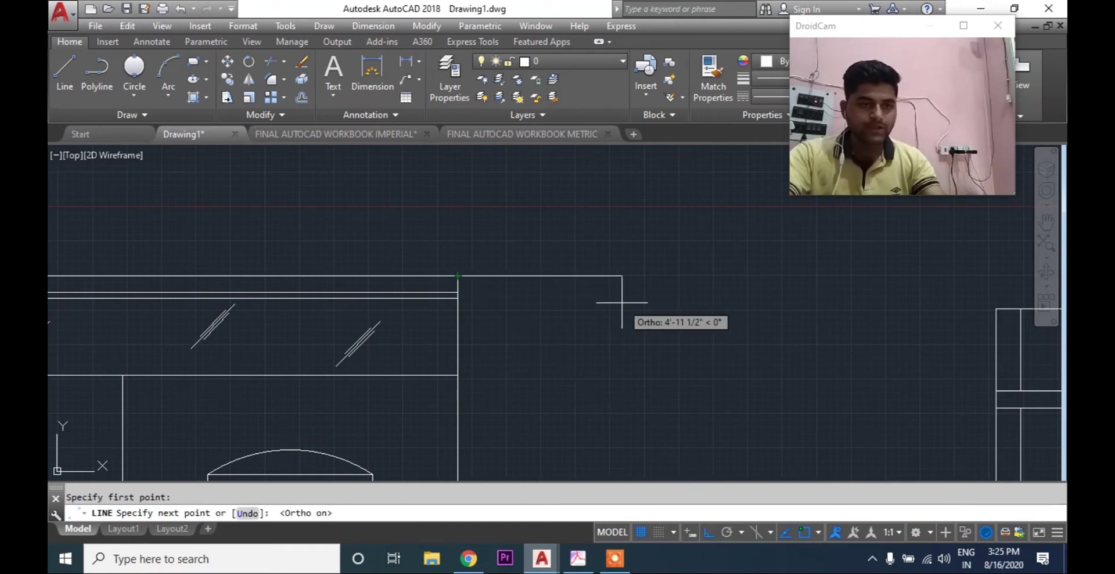
type("4'")
key("Return")
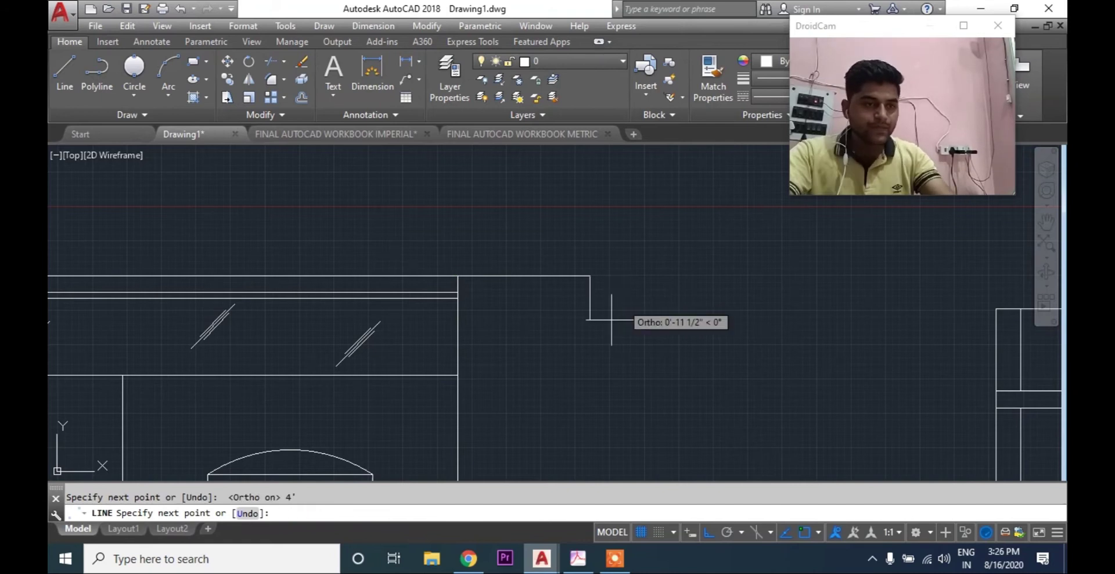
type("36")
key("Return")
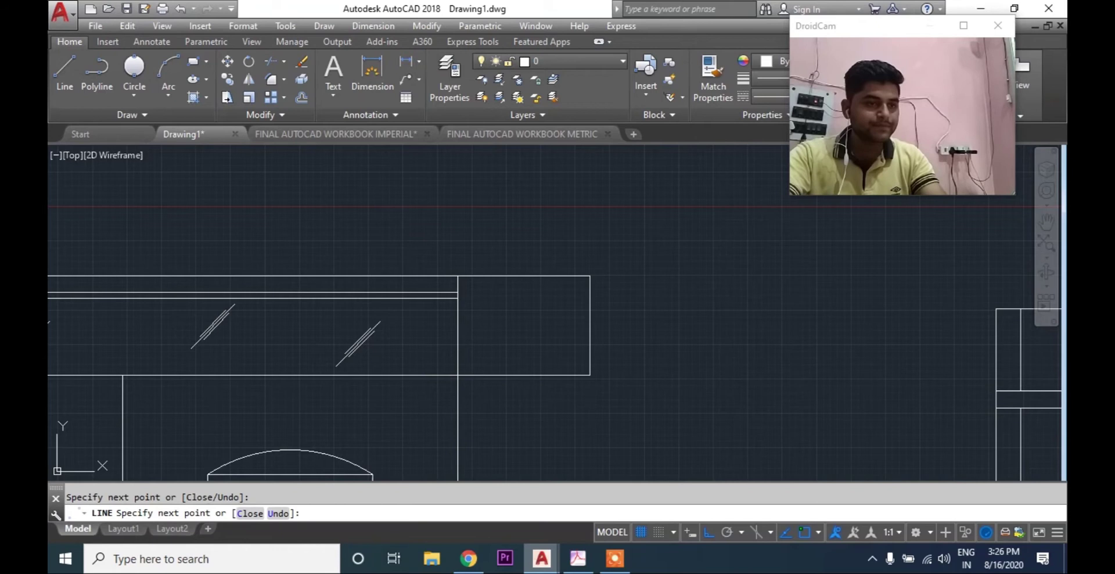
key("Escape")
Offset the outer vertical edge of the parapet extension 6" inward
type("o")
type("6")
key("Return")
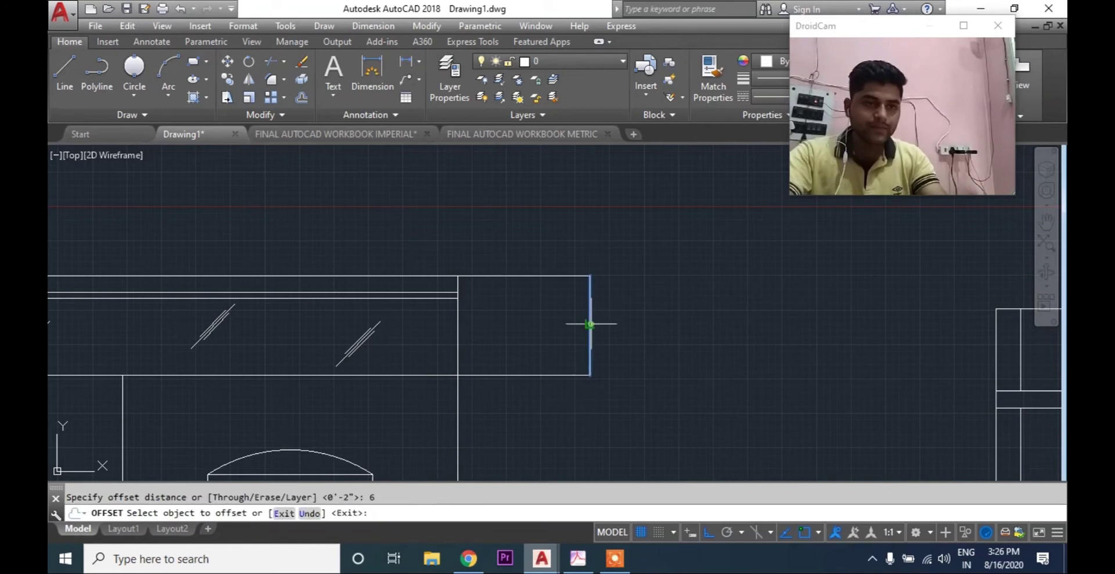
left_click(589, 323)
left_click(525, 328)
key("Escape")
Draw a vertical line from the lower end of the offset line down to just past the plinth's base
middle_click_drag(523, 326, 496, 261)
type("l")
key("Return")
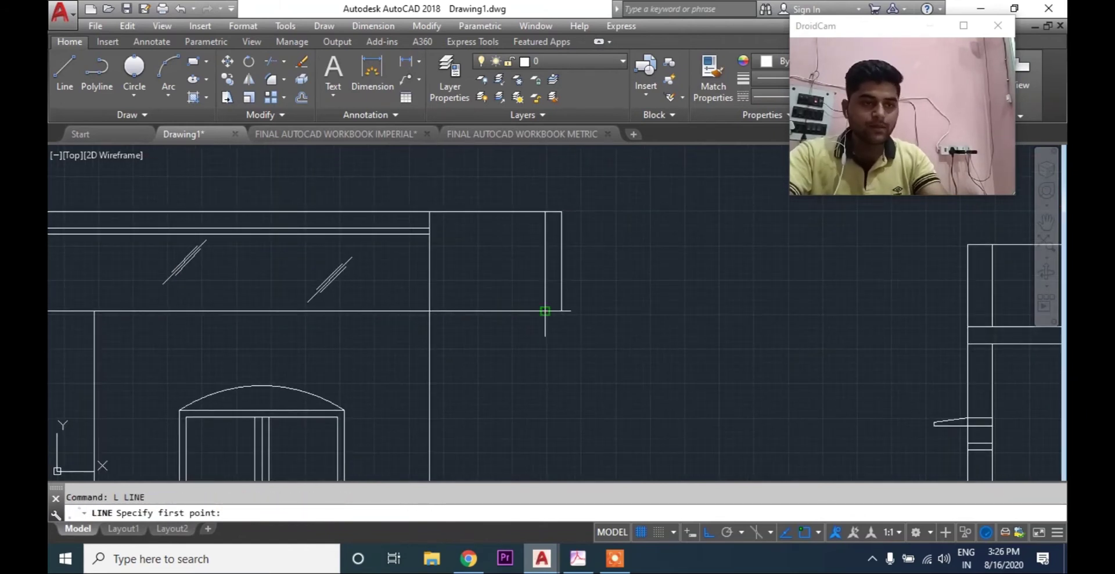
left_click(545, 311)
scroll(546, 376, "down", 2)
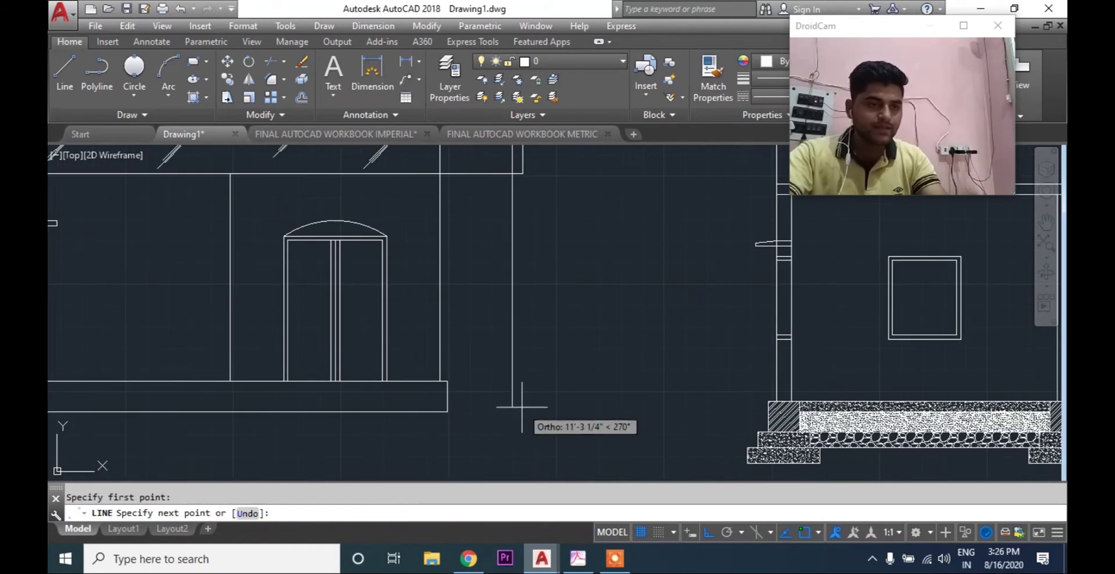
key("Escape")
Draw a horizontal line from the plinth's lower corner near the door to the new vertical line
key("Return")
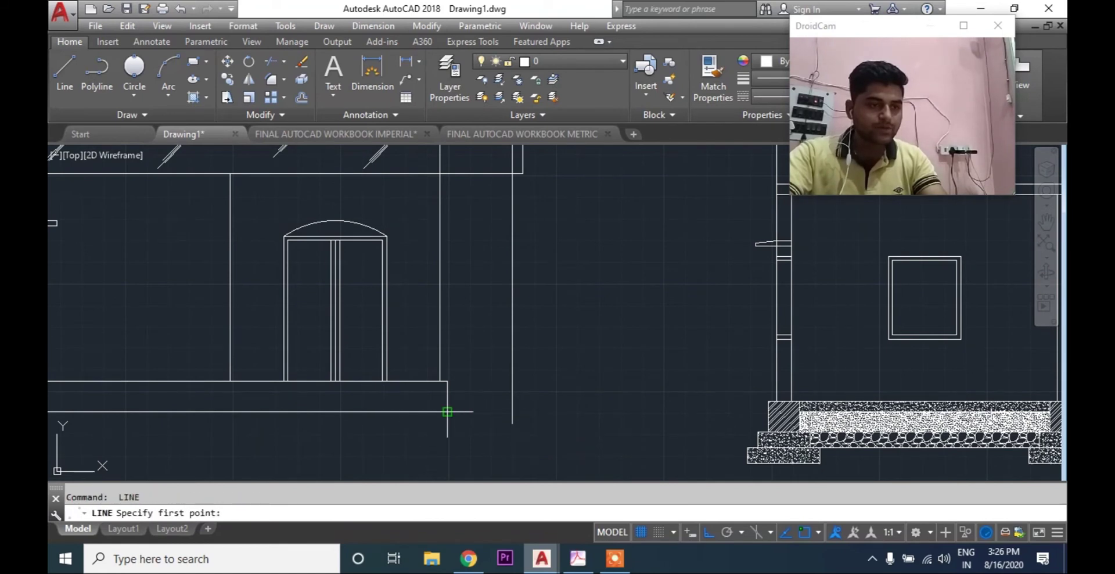
left_click(448, 412)
left_click(511, 411)
key("Escape")
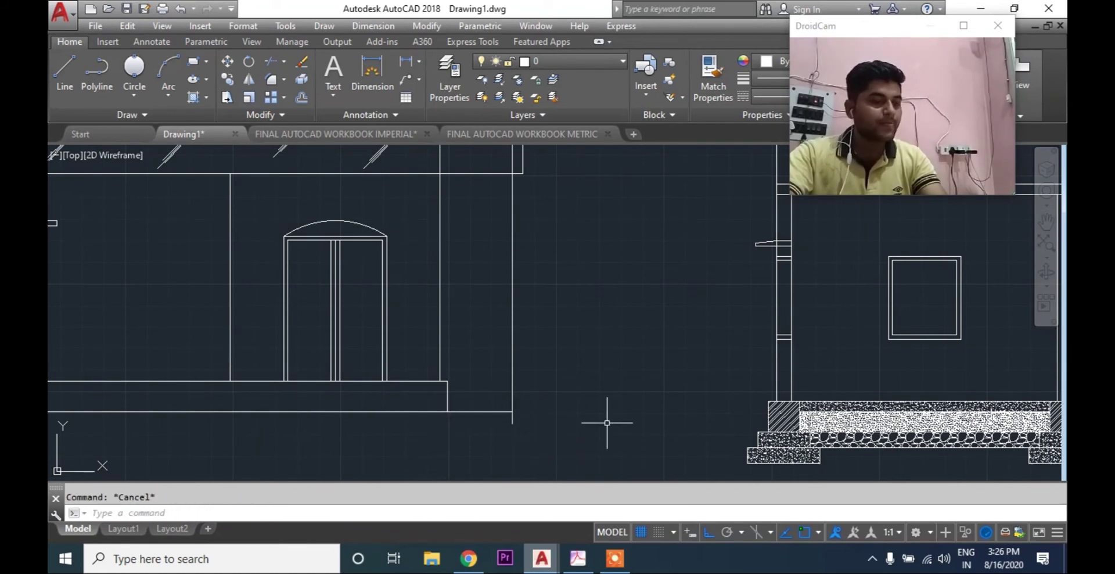
Trim the part of the new vertical line that overshoots the base line
type("tr")
key("Return")
key("Return")
left_click(524, 417)
left_click(452, 435)
key("Escape")
Delete the 6" offset line inside the parapet extension
scroll(506, 241, "down", 3)
scroll(508, 246, "up", 3)
left_click(506, 255)
key("Delete")
type("E")
key("Escape")
middle_click_drag(484, 422, 466, 291)
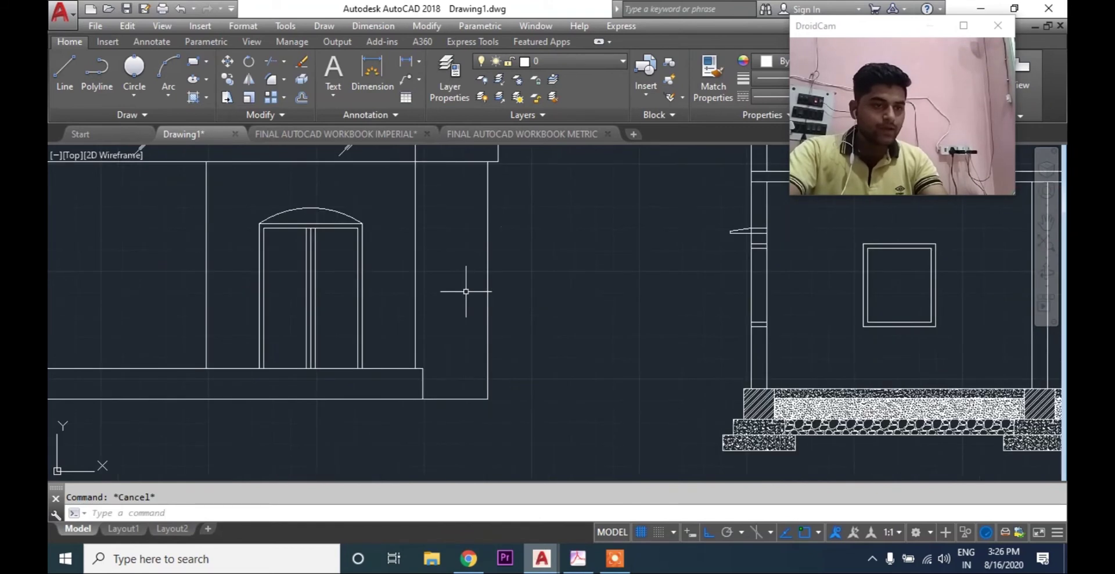
mouse_move(455, 366)
middle_mouse_down()
mouse_move(495, 436)
mouse_move(497, 385)
middle_mouse_up()
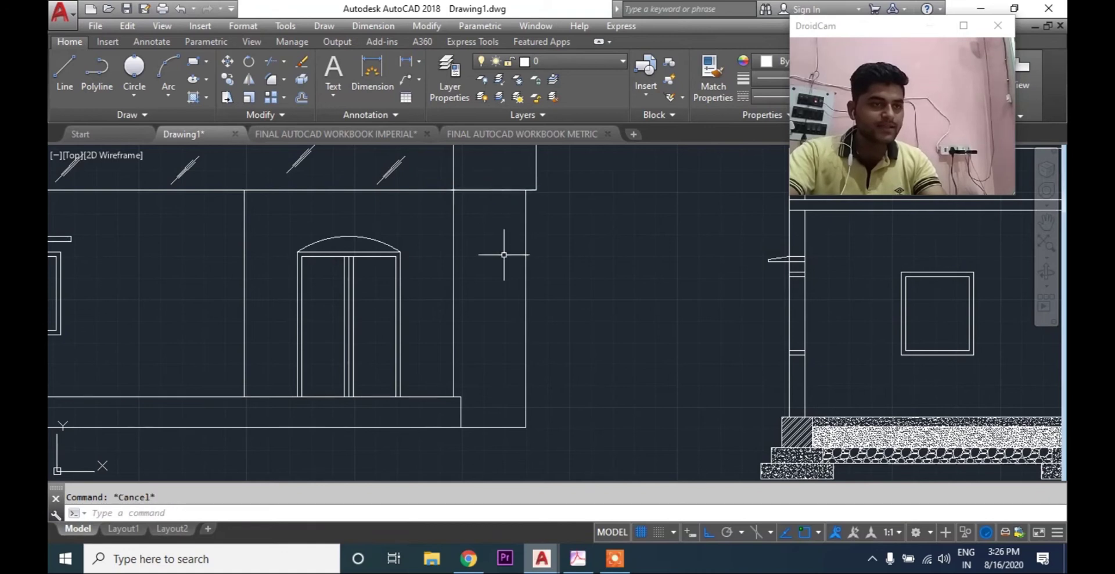
scroll(505, 254, "down", 8)
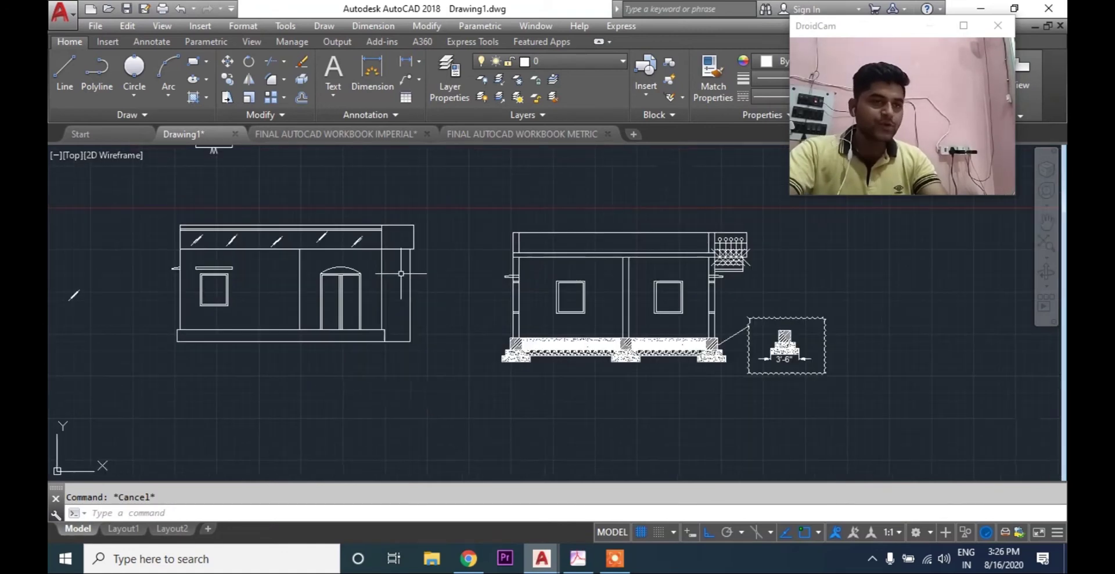
scroll(463, 271, "up", 6)
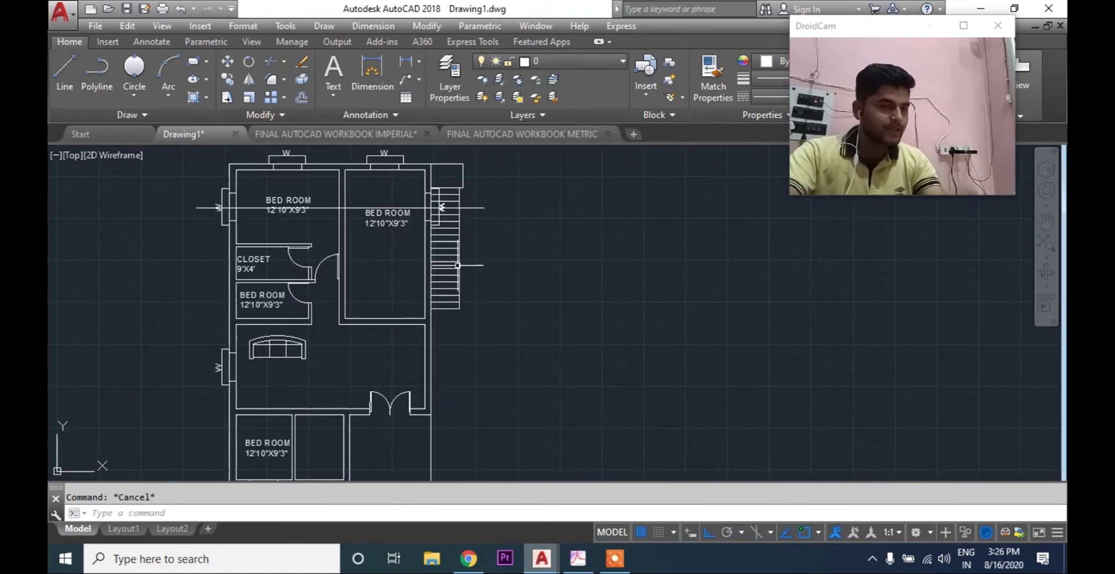
Offset the lower edge of the front elevation's parapet extension 6" downward as the first stair line
middle_click_drag(499, 272, 506, 154)
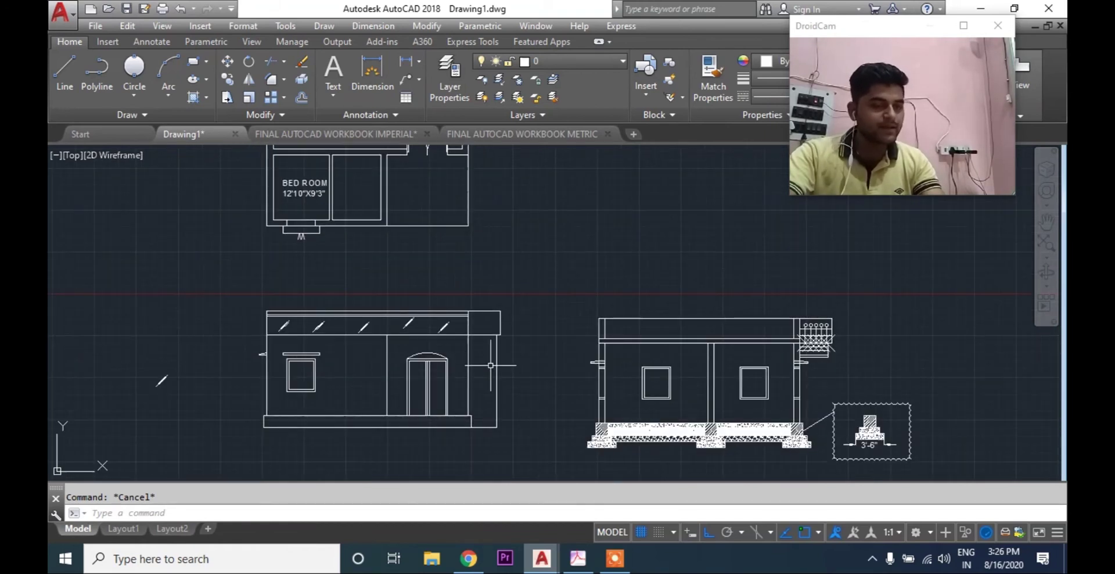
middle_click_drag(491, 365, 489, 306)
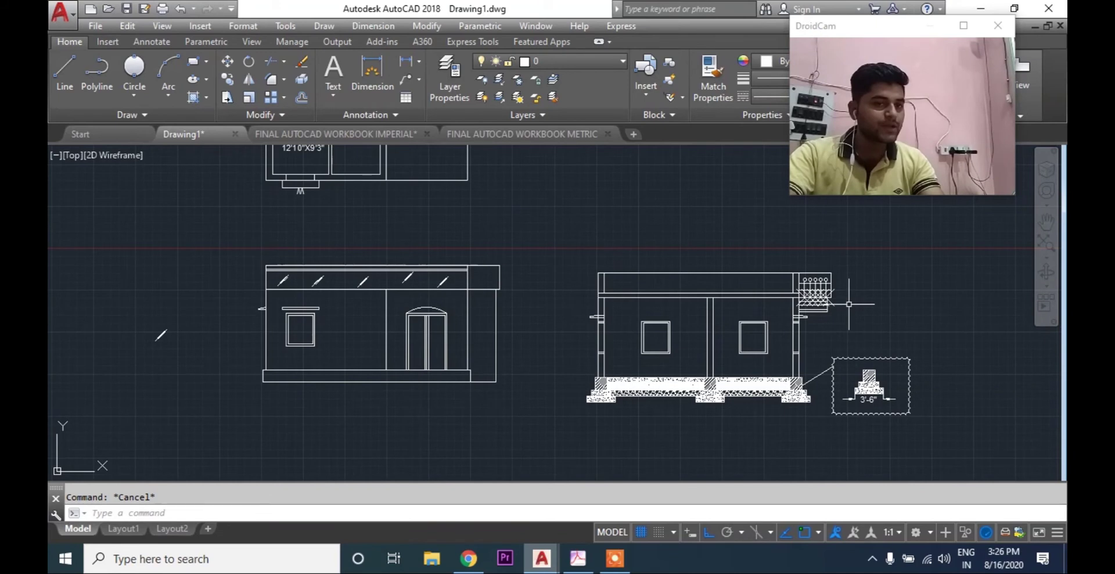
type("o")
key("Return")
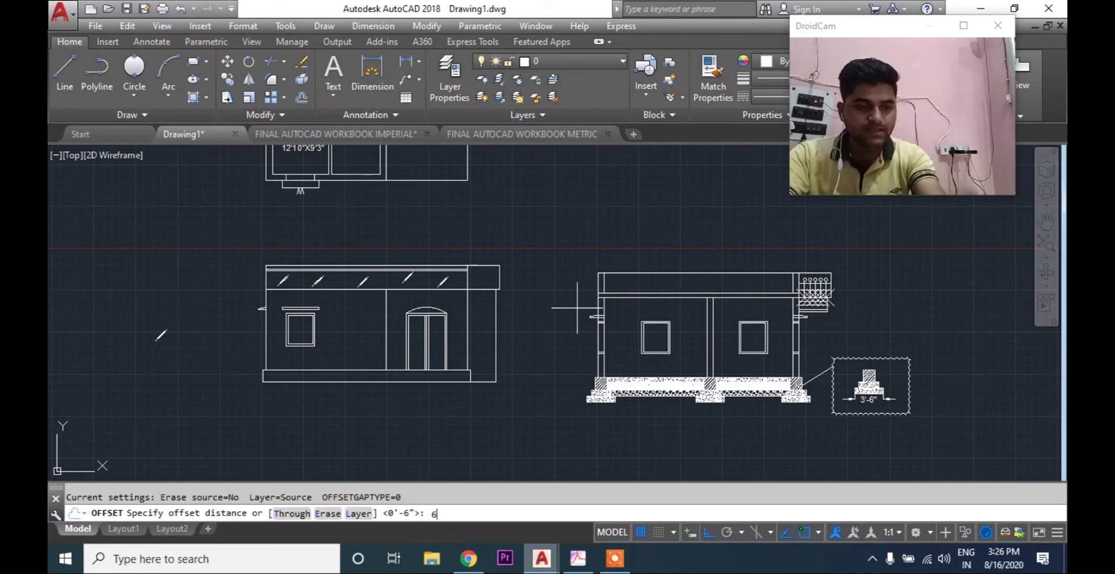
type("6")
key("Return")
scroll(486, 302, "up", 2)
left_click(486, 302)
left_click(485, 346)
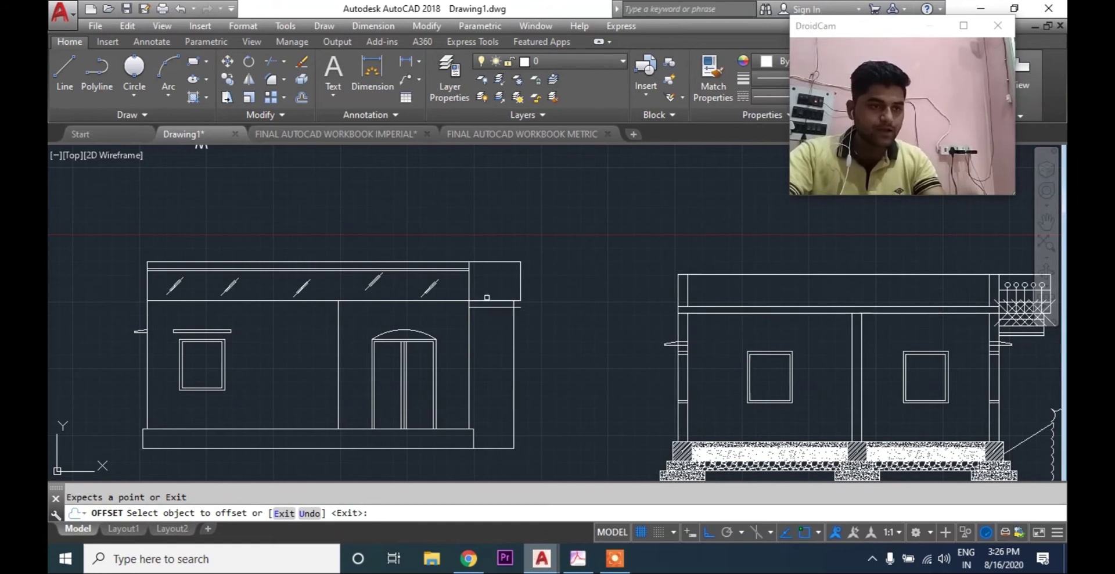
Offset the stair line repeatedly downward at 6" spacing with the Multiple option until the lines nearly reach the plinth's base
left_click(494, 307)
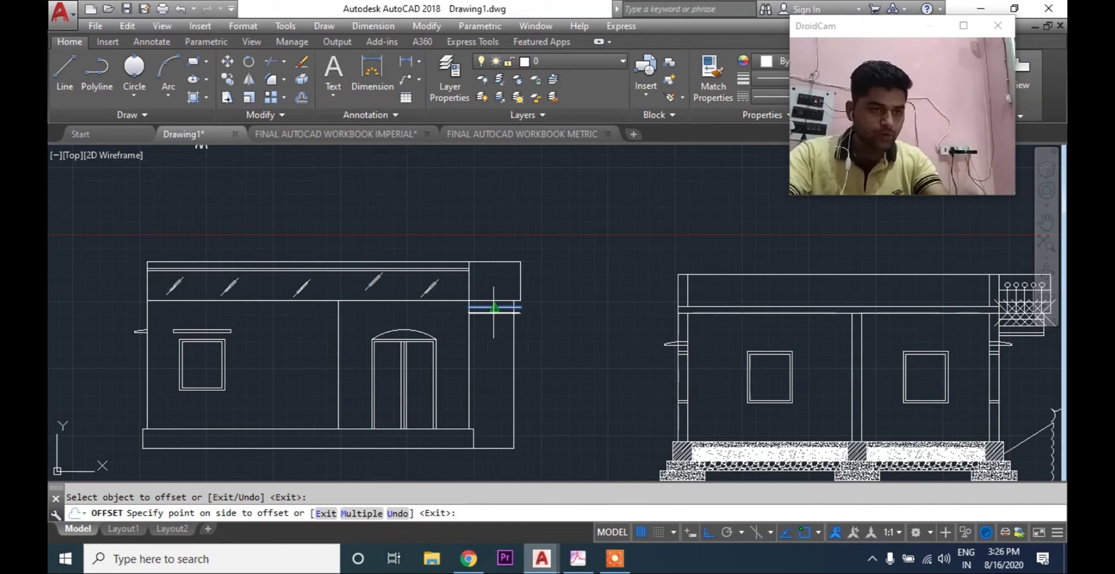
left_click(361, 513)
left_click(560, 432)
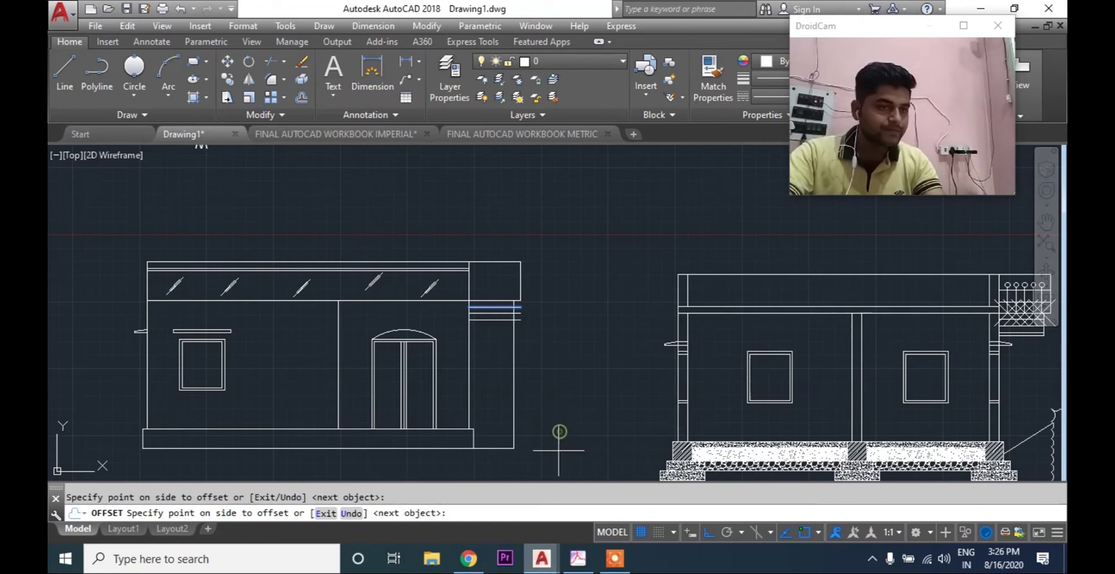
left_click(558, 449)
left_click(558, 450)
left_click(558, 450)
left_click(558, 449)
left_click(558, 450)
left_click(558, 450)
left_click(558, 449)
left_click(559, 450)
left_click(558, 450)
left_click(558, 450)
left_click(558, 450)
left_click(559, 450)
left_click(558, 450)
left_click(558, 450)
left_click(558, 449)
key("Return")
key("Escape")
Trim the ends of the two lowest stair lines that extend into the plinth
scroll(468, 455, "up", 5)
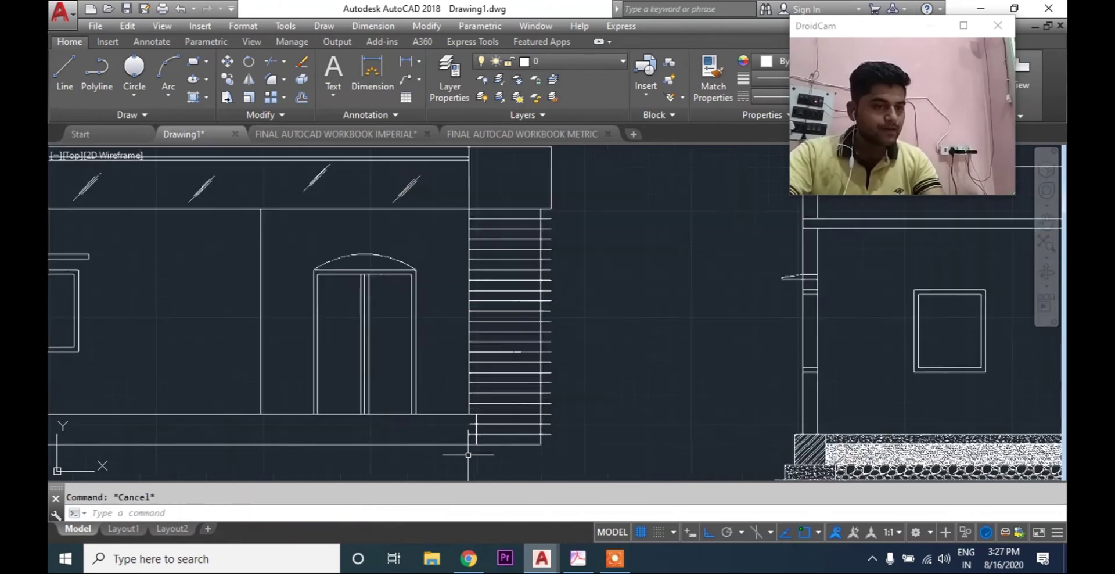
type("Tr")
key("Return")
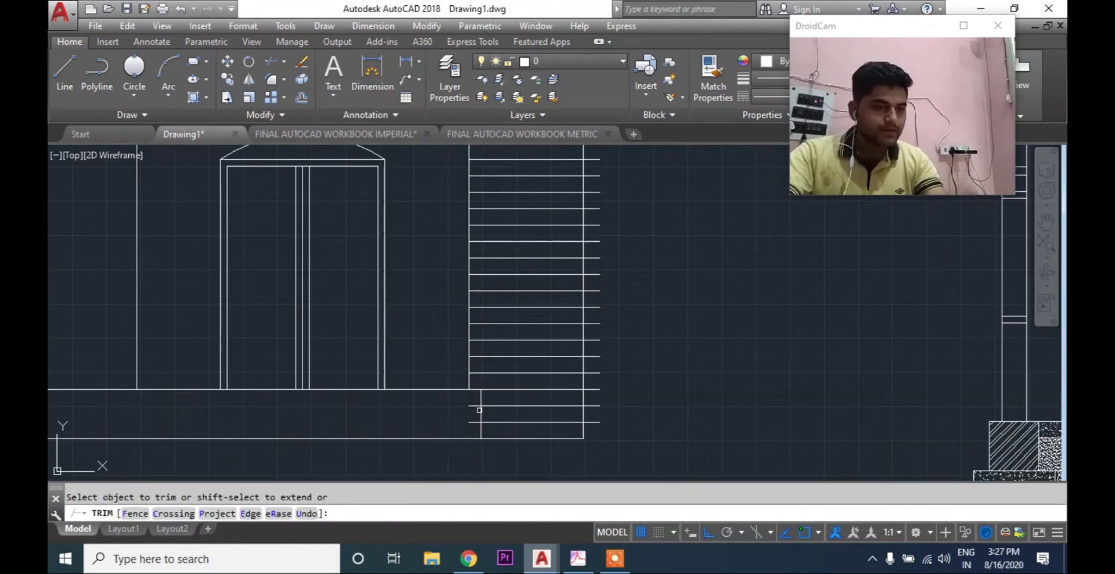
left_click(474, 394)
left_click(456, 428)
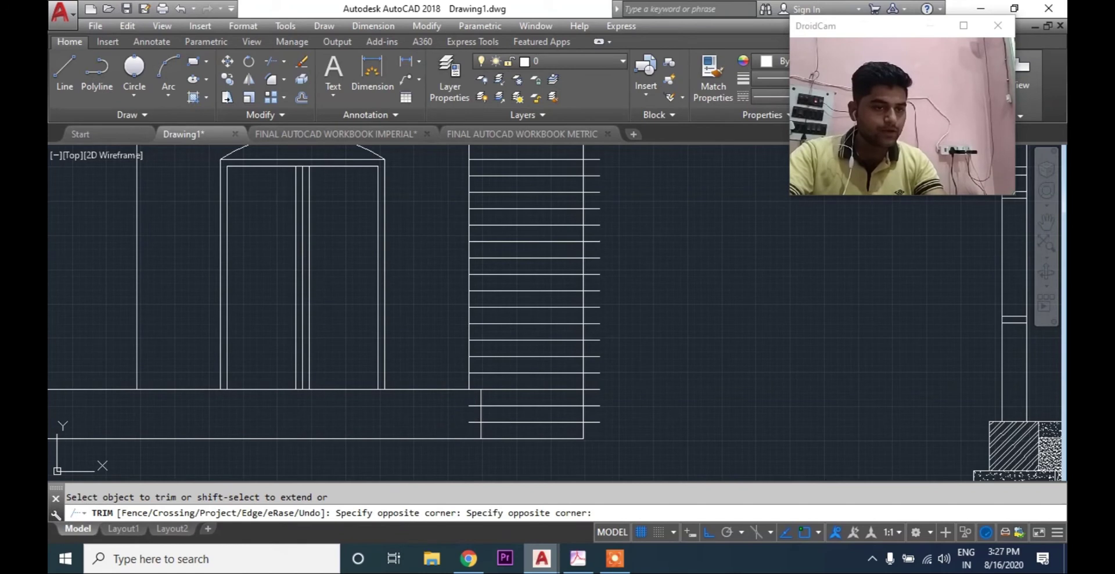
Trim all stair line ends that project past the outer vertical line of the staircase
middle_click_drag(598, 401, 562, 332)
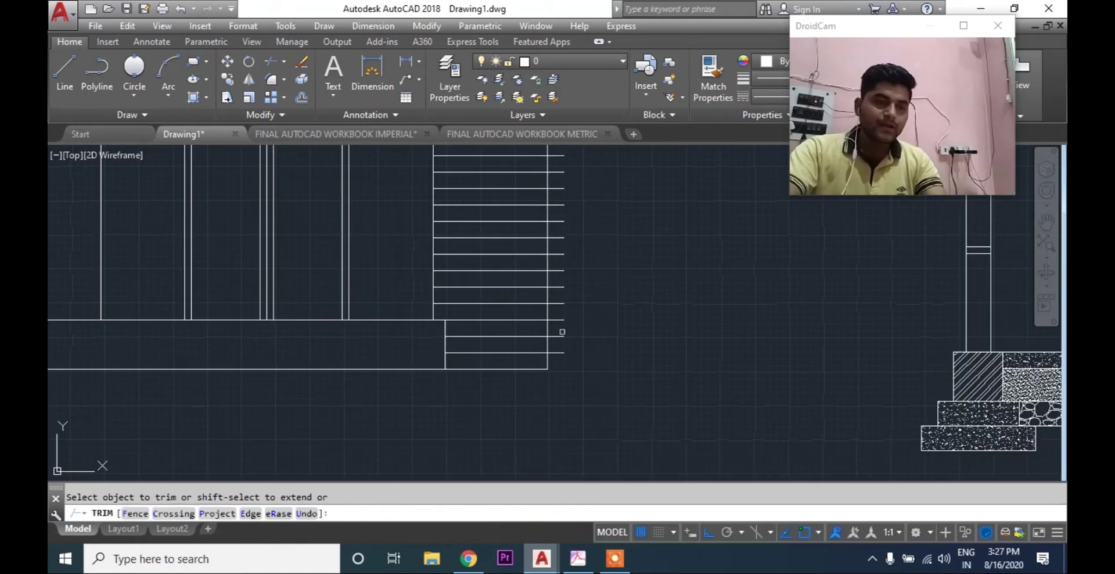
scroll(576, 374, "down", 2)
left_click(586, 435)
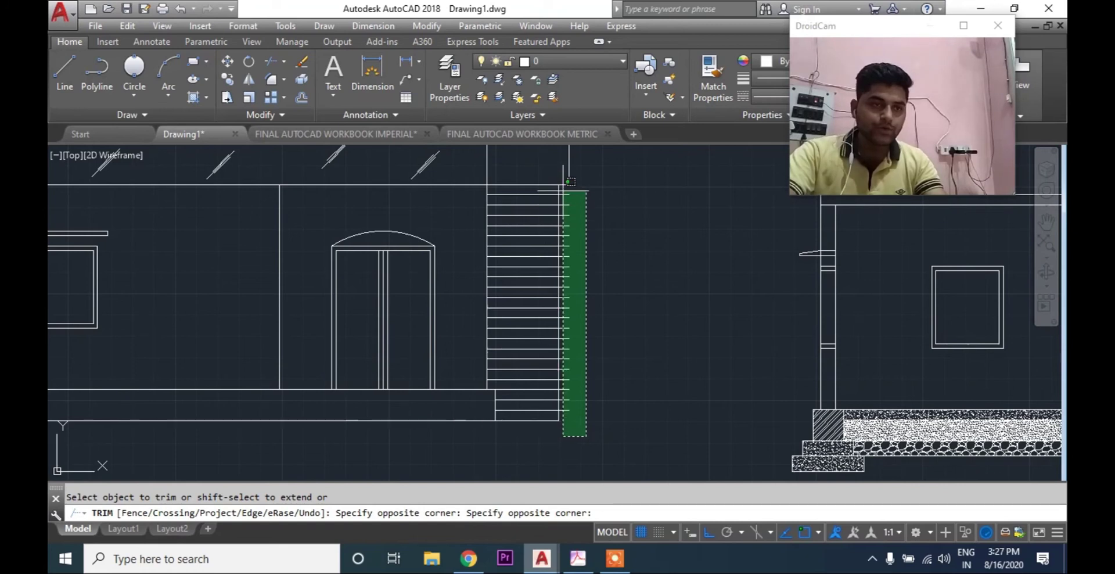
left_click(570, 182)
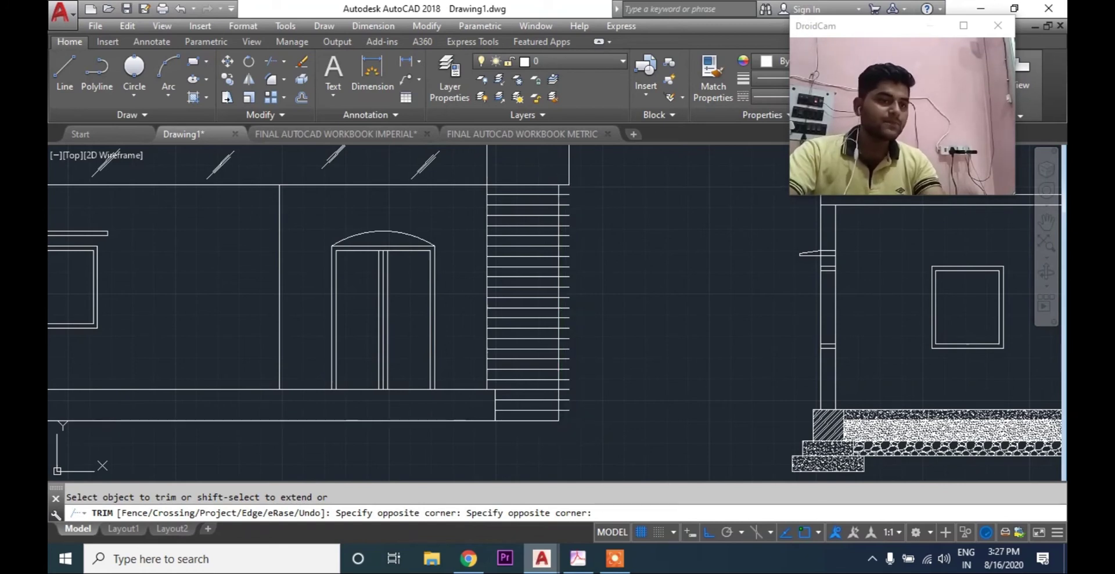
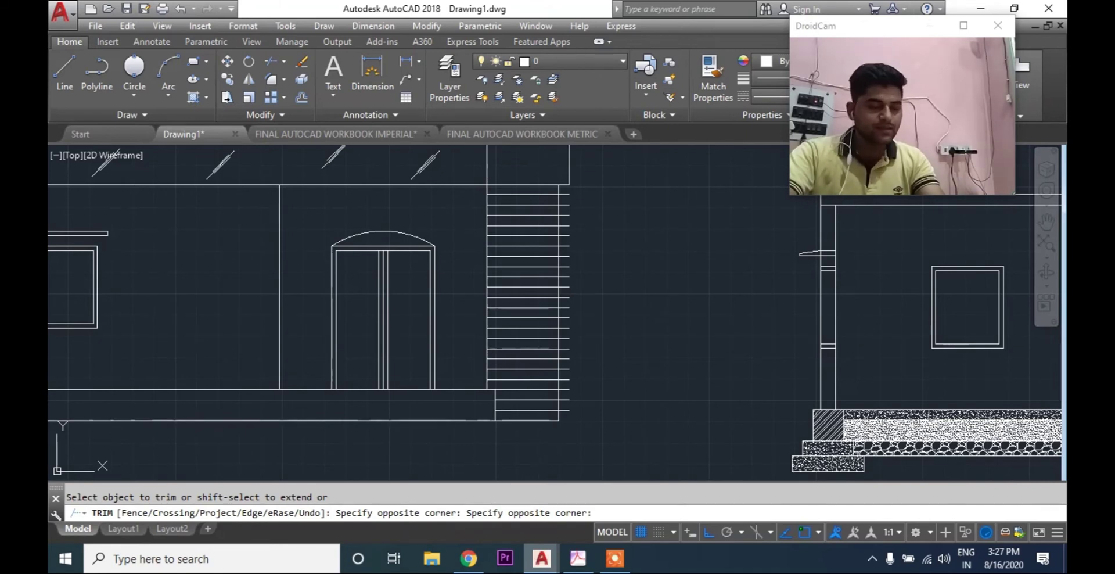
left_click(563, 190)
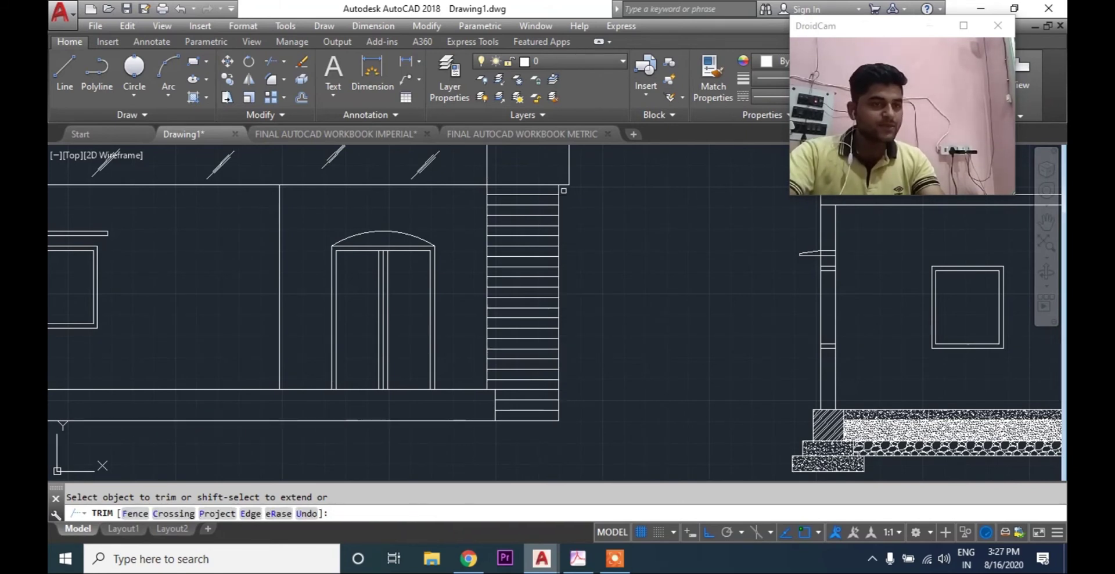
key("Escape")
key("Escape")
Copy the railing's five circle-topped balusters and two rails from the section into the front elevation's parapet extension, matching their lower outer corners
scroll(445, 316, "down", 3)
scroll(484, 260, "up", 2)
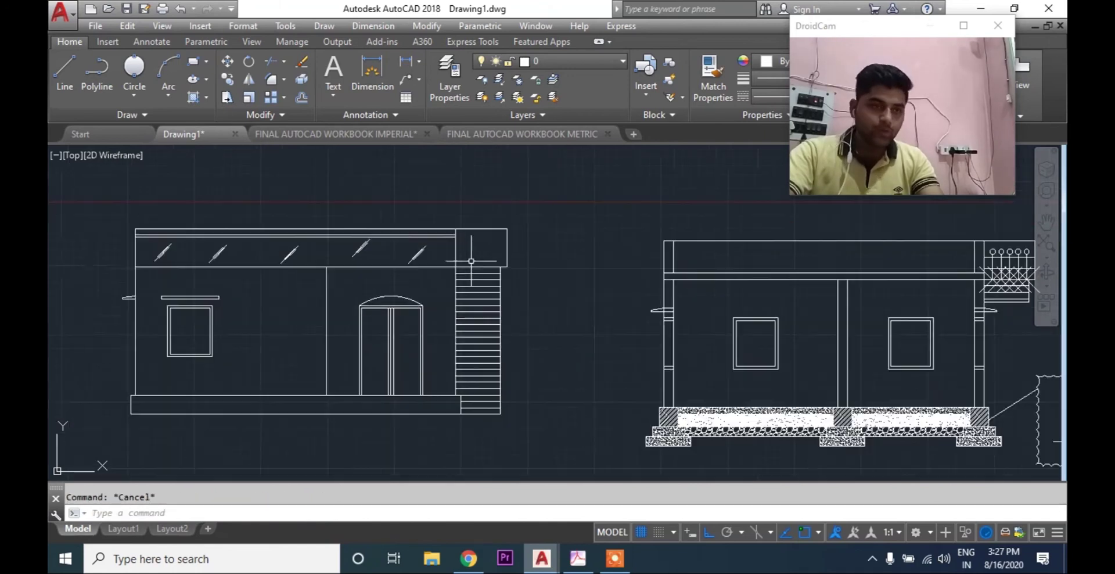
middle_click_drag(584, 257, 323, 257)
scroll(778, 244, "up", 7)
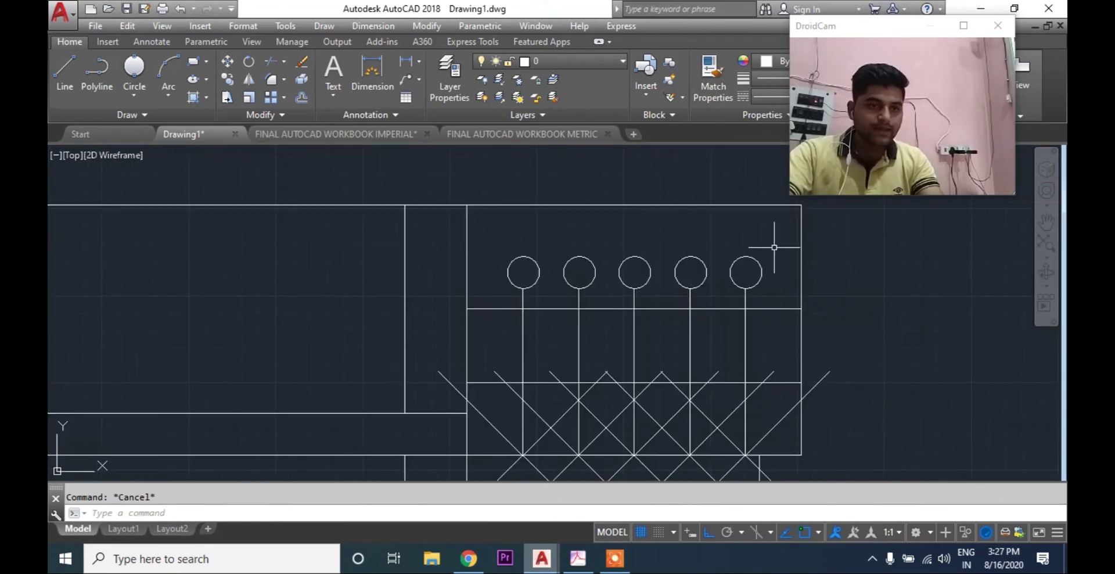
left_click(778, 245)
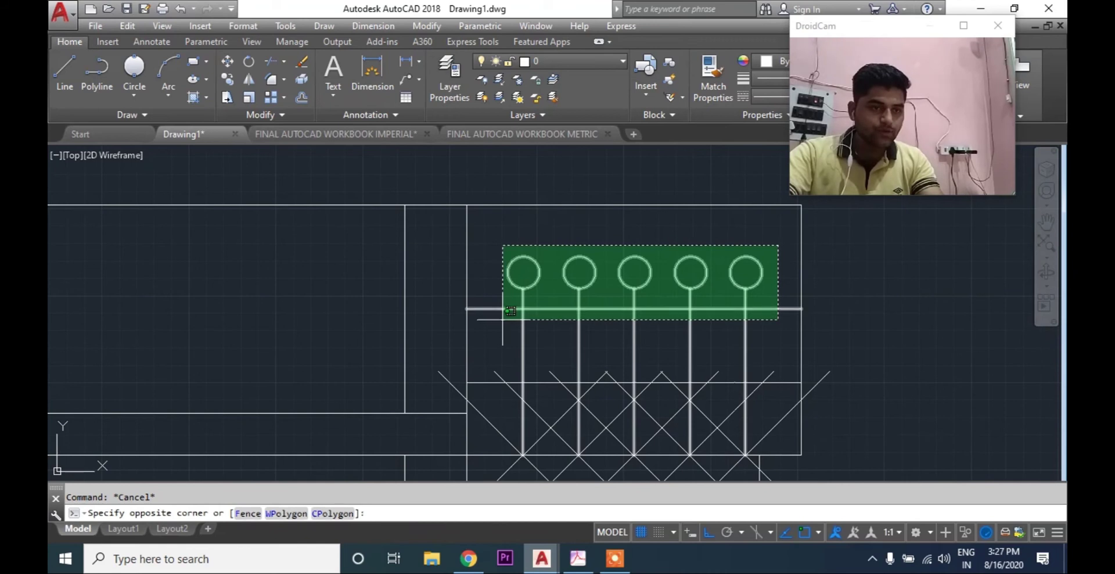
left_click(505, 311)
left_click(793, 381)
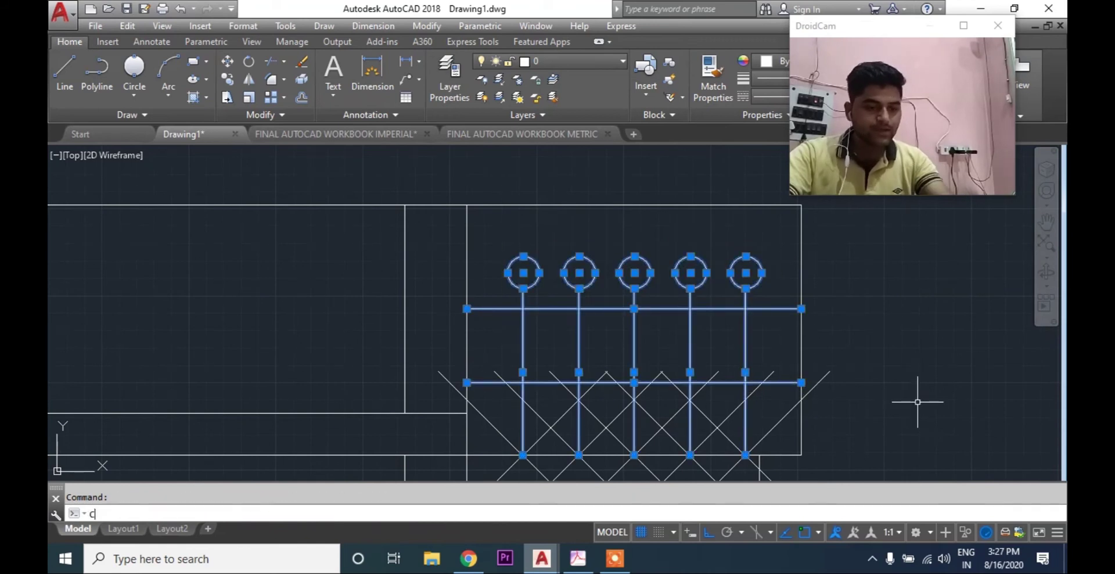
type("co")
key("Return")
middle_click_drag(836, 348, 758, 272)
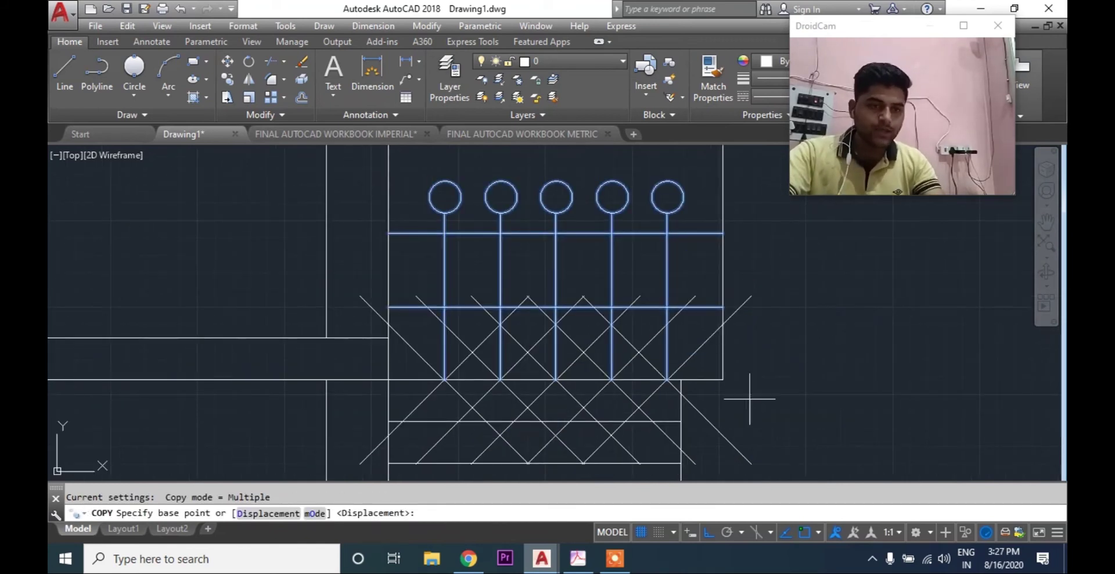
left_click(723, 381)
scroll(722, 380, "down", 4)
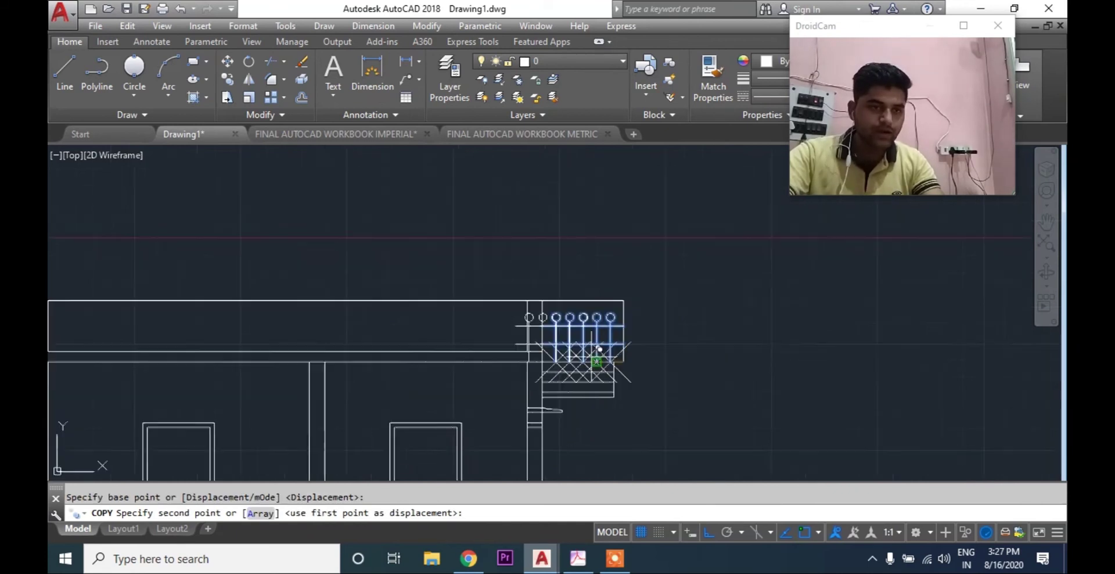
scroll(792, 303, "up", 3)
scroll(459, 273, "up", 2)
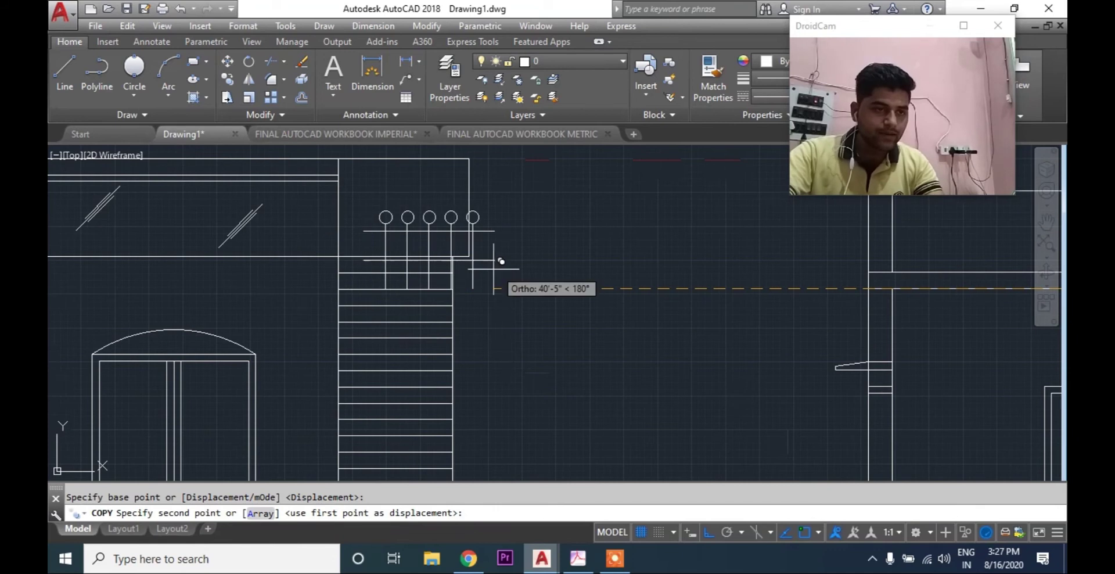
left_click(469, 256)
key("Escape")
Select all the X-shaped point markers along the section's railing base as similar objects and delete them
scroll(468, 266, "down", 5)
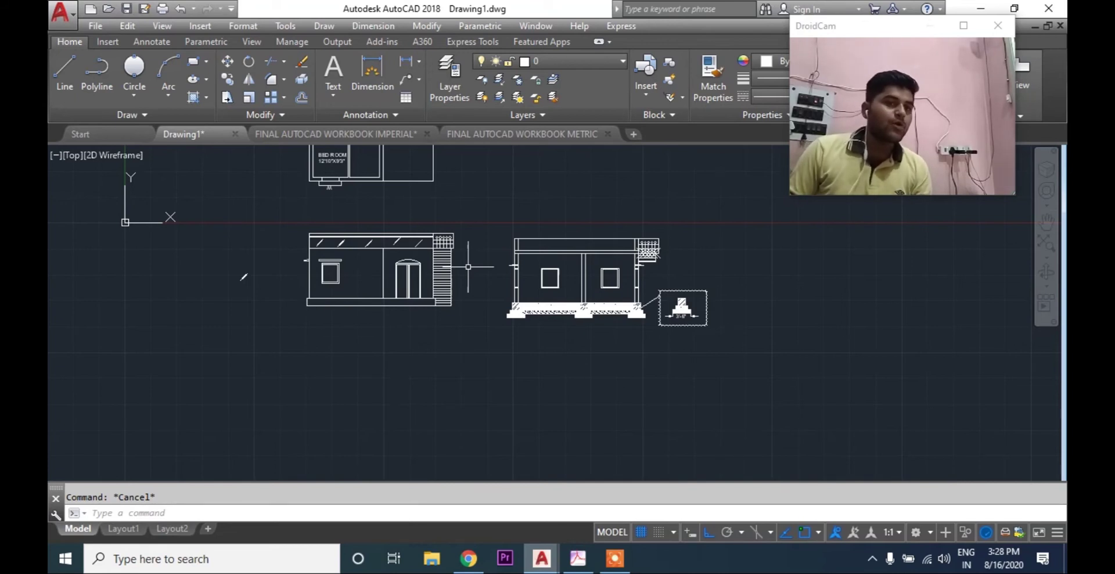
middle_click_drag(483, 241, 551, 288)
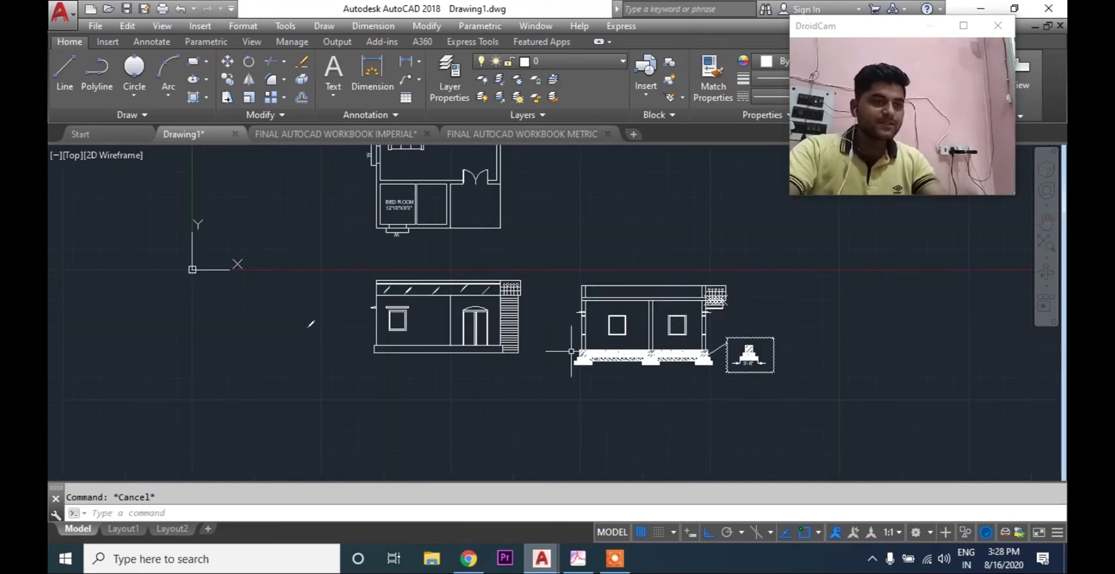
middle_click_drag(572, 350, 569, 359)
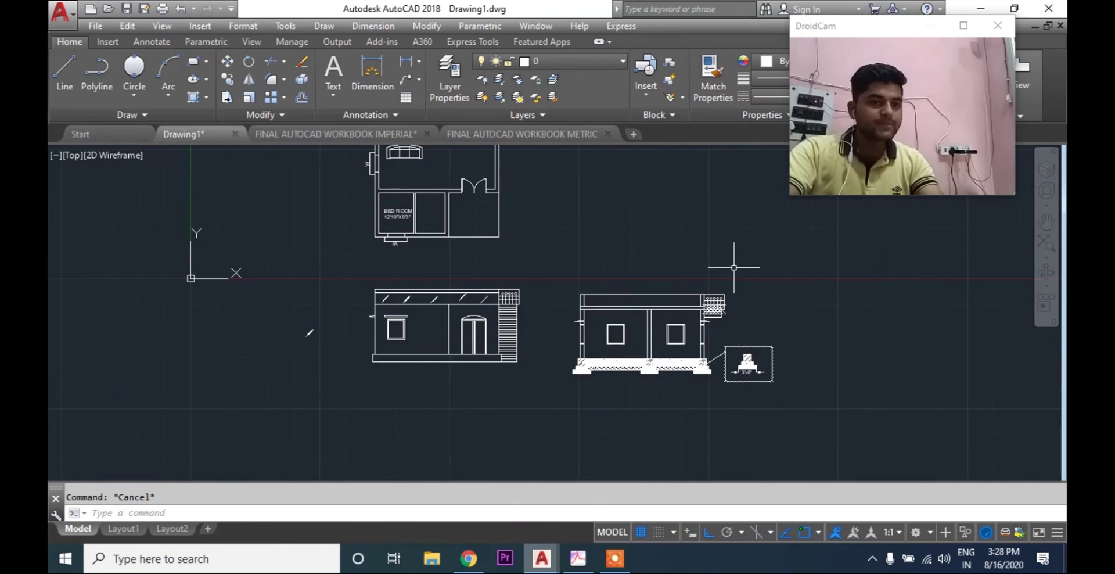
scroll(692, 294, "up", 6)
scroll(691, 293, "up", 4)
left_click(730, 342)
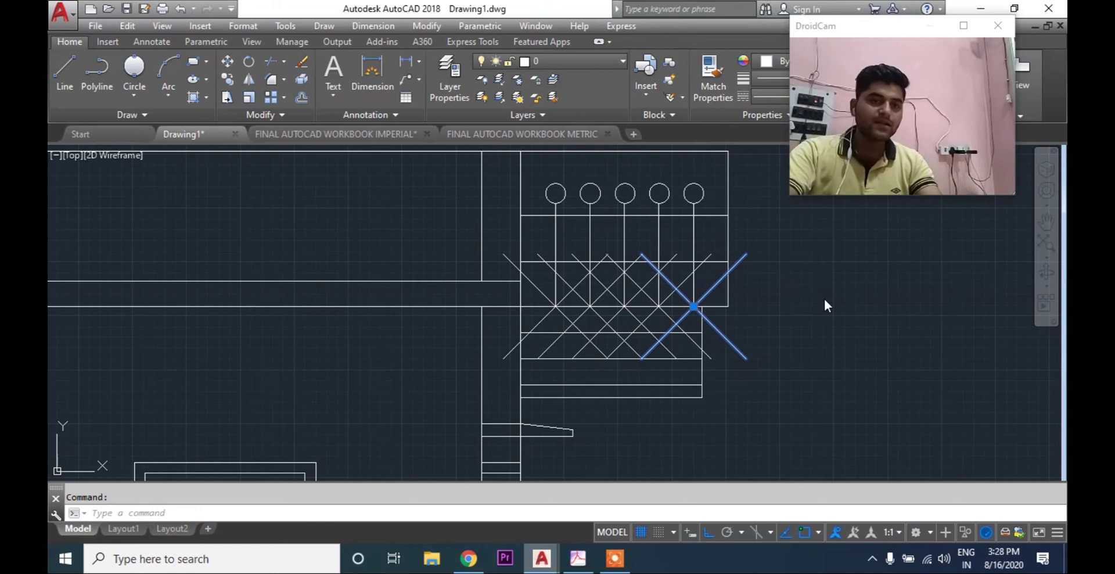
right_click(825, 300)
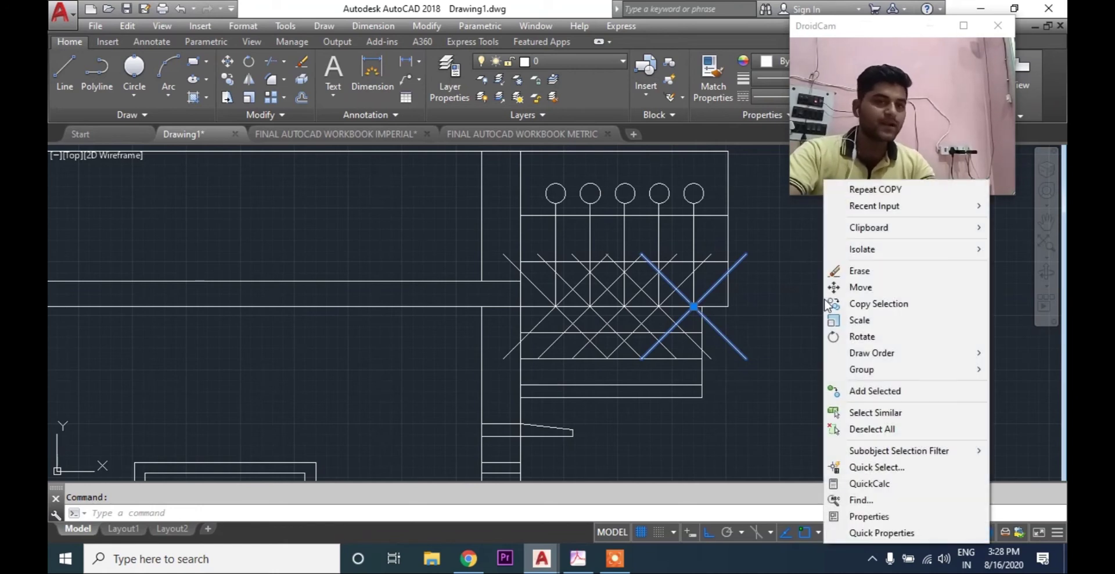
left_click(878, 412)
key("Delete")
Erase the stray set of three diagonal lines beside the front elevation
scroll(720, 279, "down", 10)
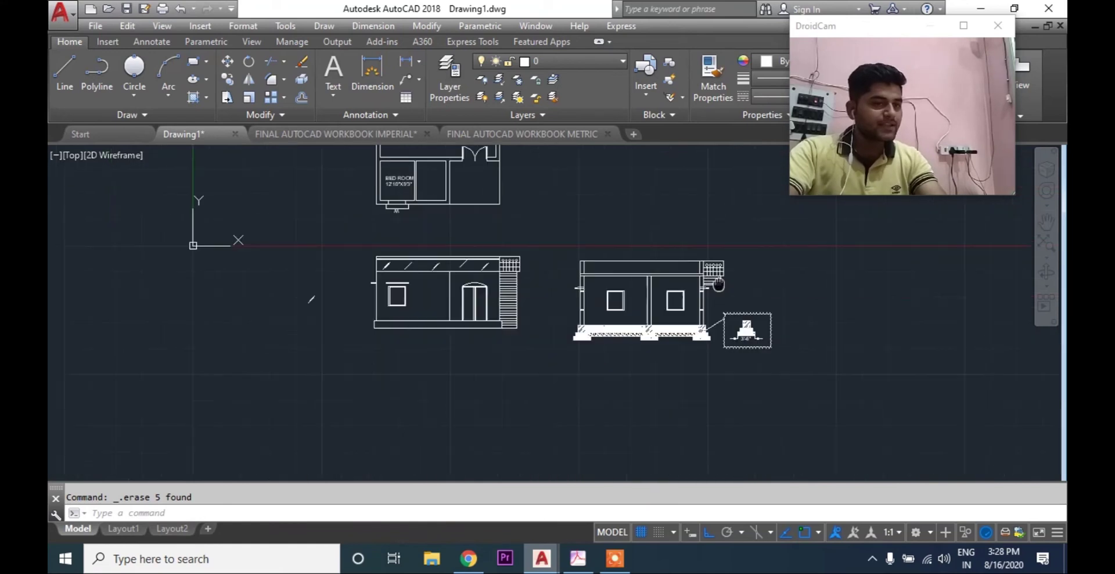
middle_click_drag(718, 283, 720, 301)
scroll(720, 301, "down", 2)
scroll(474, 309, "up", 4)
left_click(467, 297)
left_click(367, 357)
type("e")
key("Return")
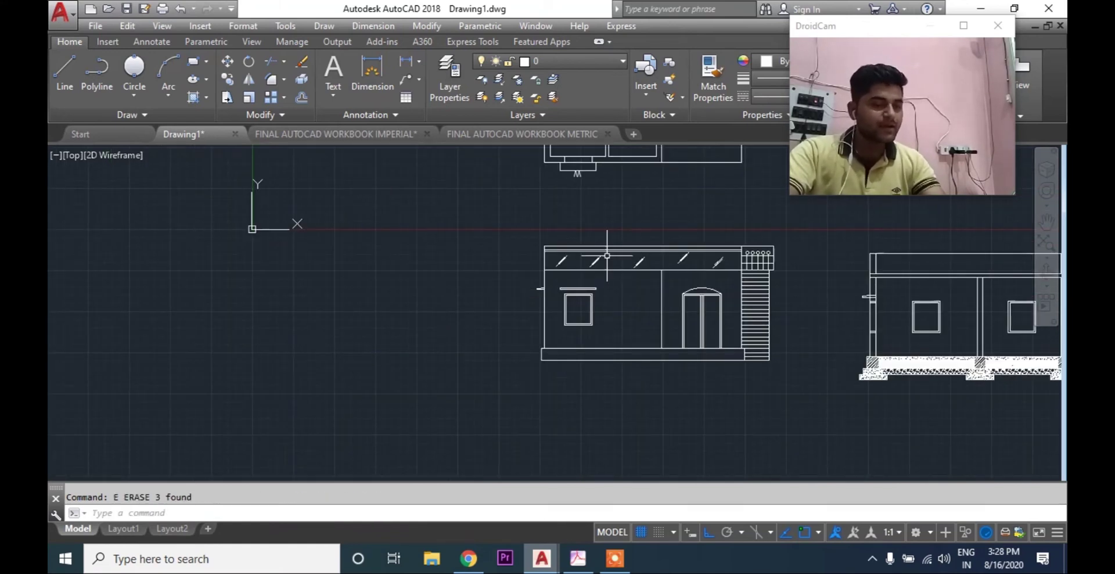
scroll(606, 255, "down", 5)
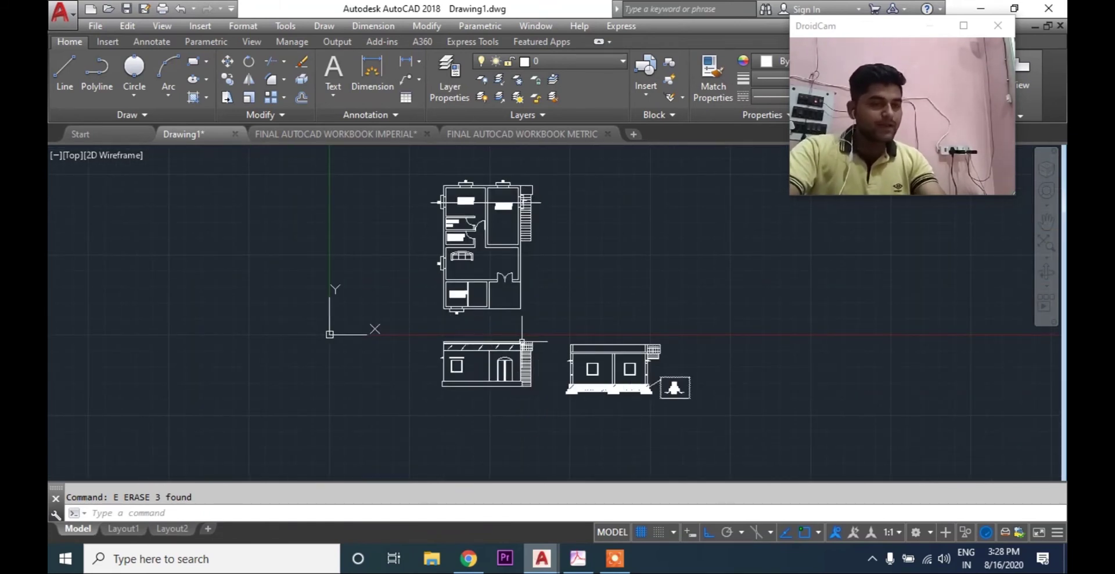
middle_click_drag(630, 359, 697, 344)
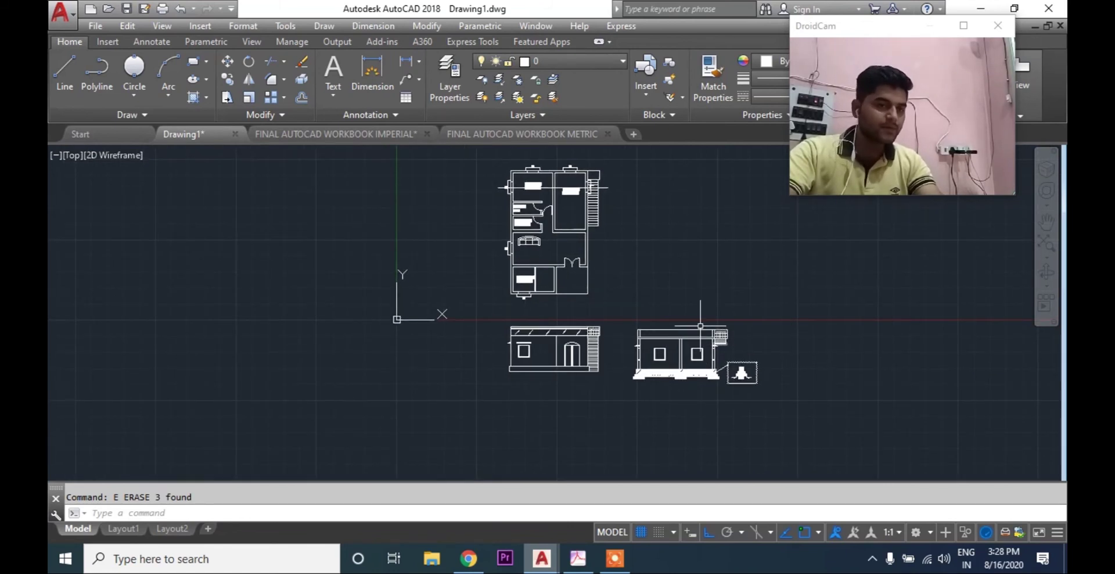
scroll(586, 346, "up", 4)
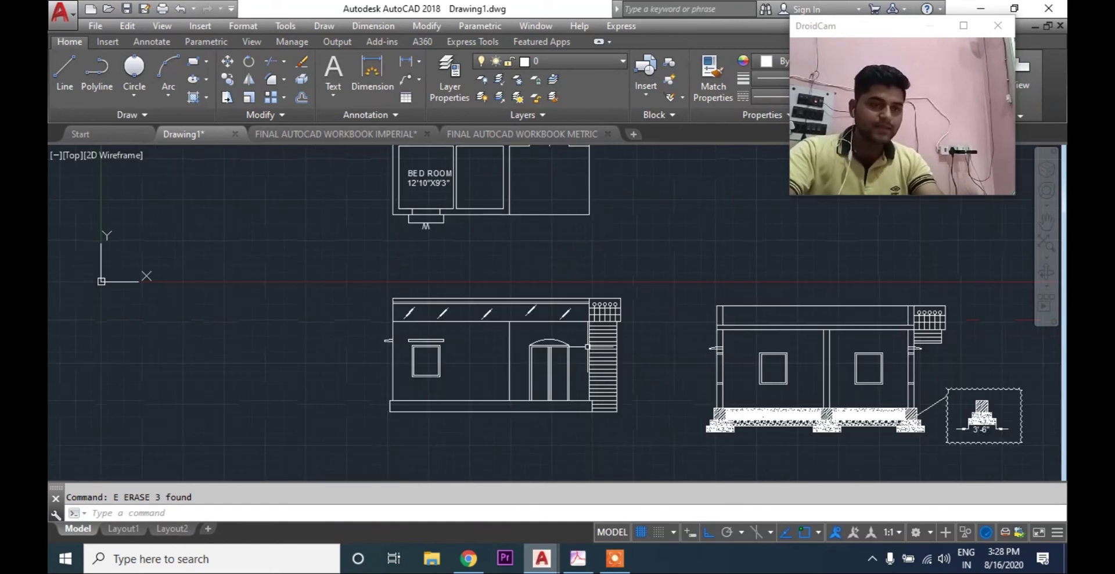
middle_click_drag(736, 368, 702, 438)
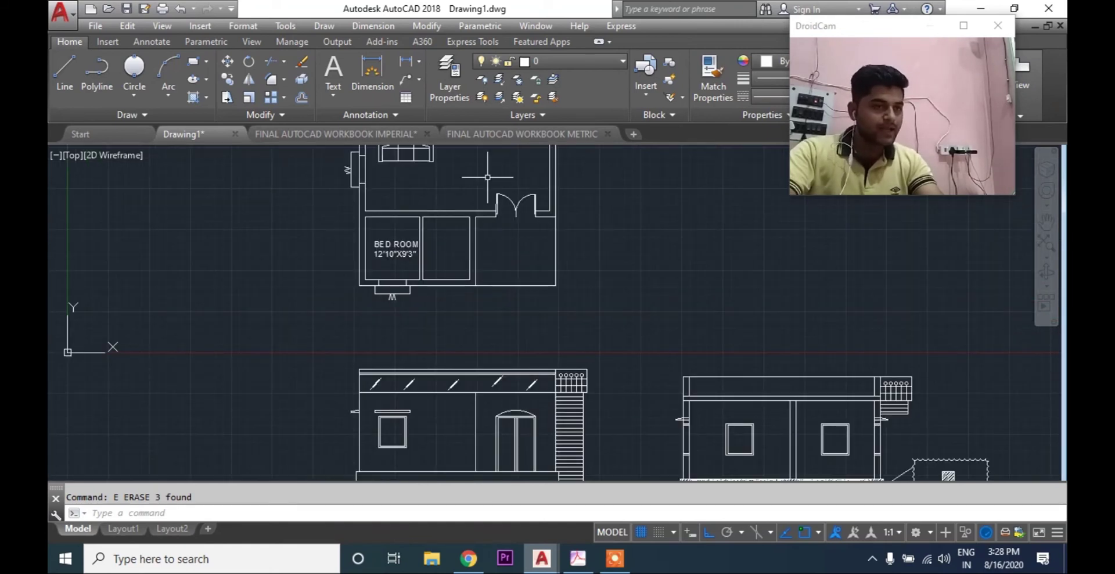
middle_click_drag(520, 363, 539, 303)
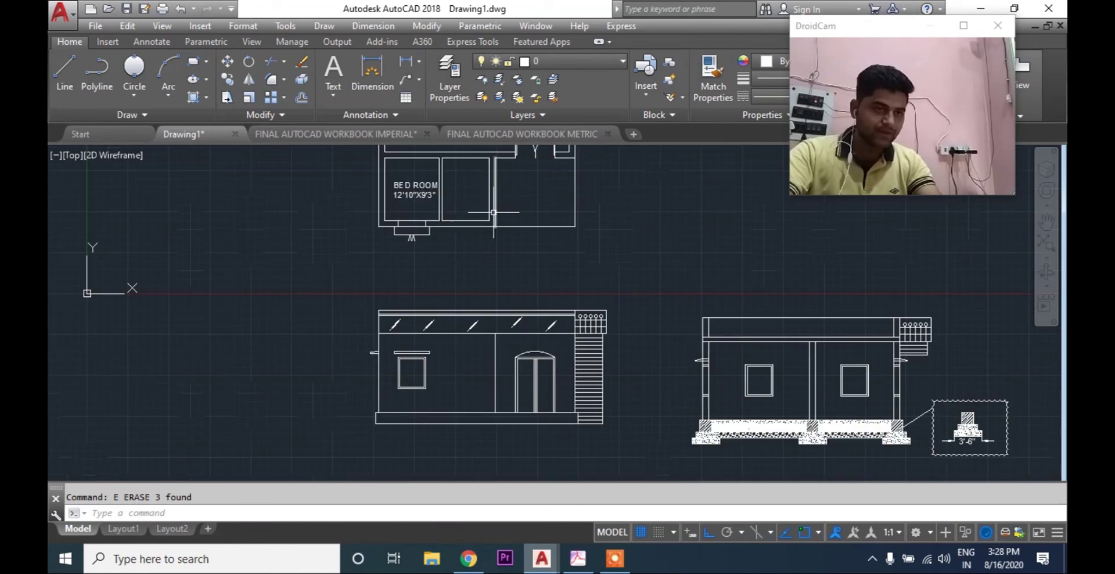
scroll(495, 212, "down", 2)
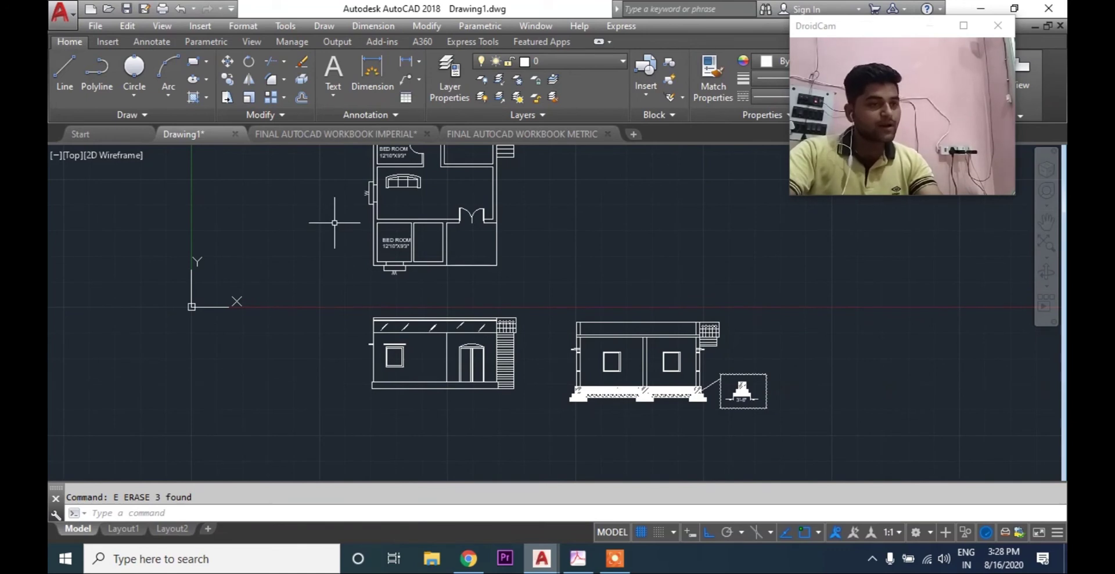
middle_click_drag(414, 249, 460, 232)
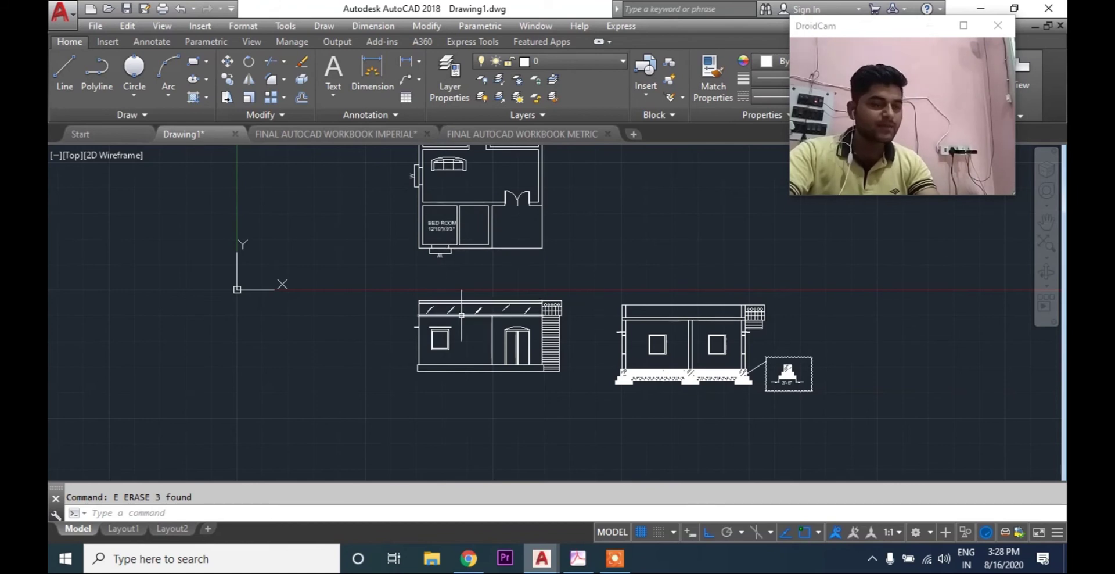
Draw a three-segment stepped section line across the floor plan, through the lower bedroom, down the passage and out through the hall's outer wall
mouse_move(614, 193)
middle_mouse_down()
mouse_move(656, 303)
mouse_move(667, 387)
middle_mouse_up()
scroll(521, 279, "up", 5)
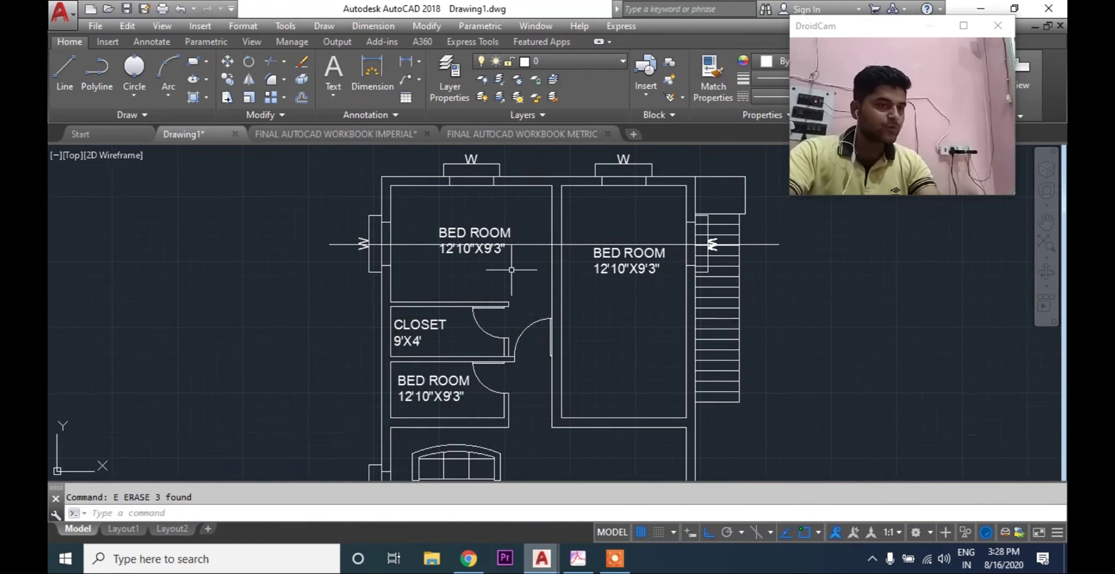
middle_click_drag(521, 279, 495, 223)
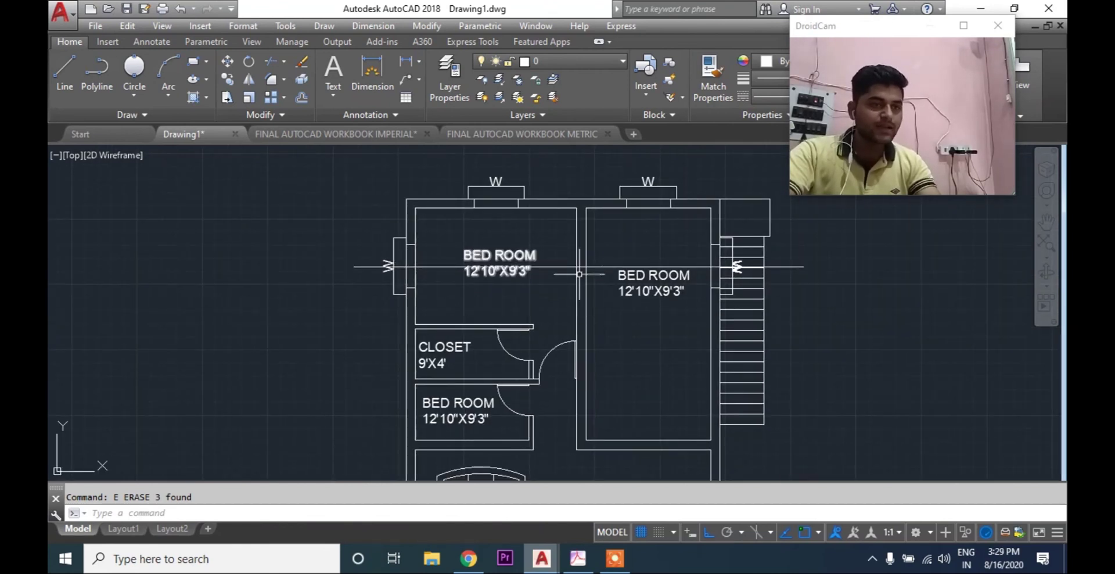
middle_click_drag(782, 321, 725, 289)
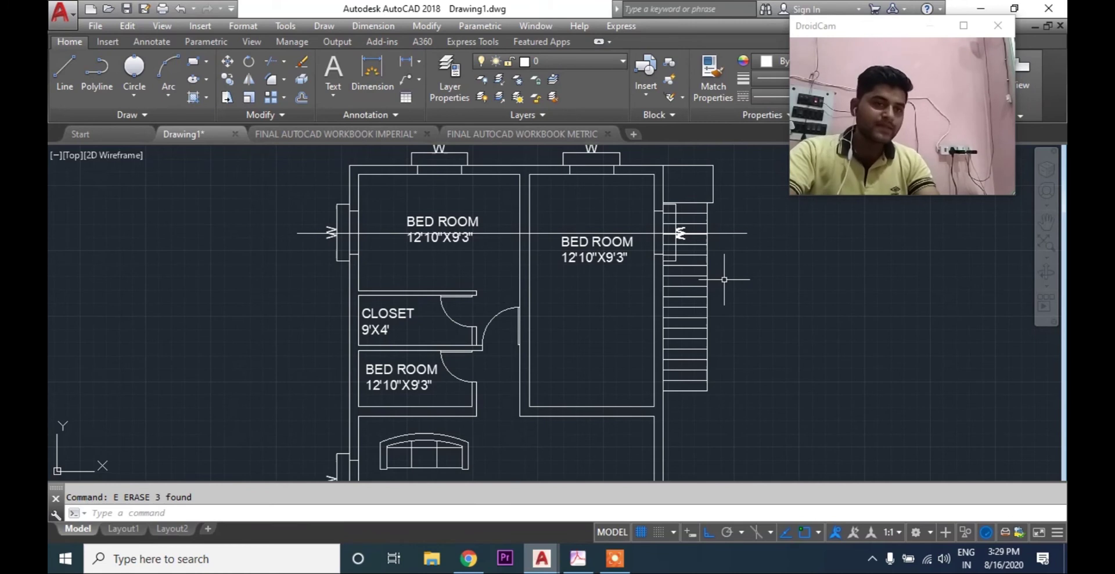
middle_click_drag(724, 279, 720, 259)
scroll(712, 231, "down", 3)
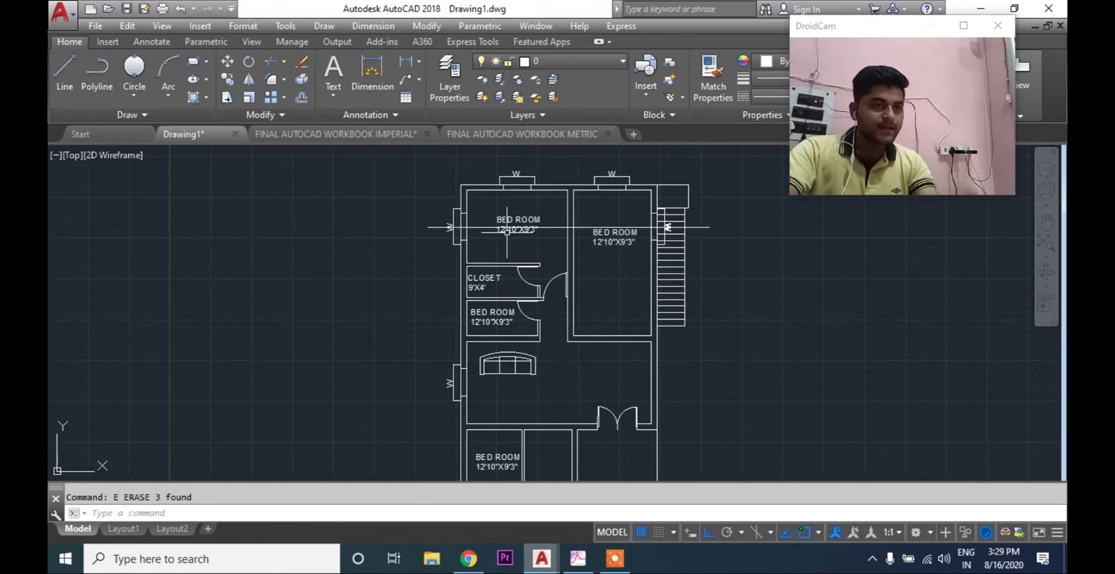
left_click(64, 70)
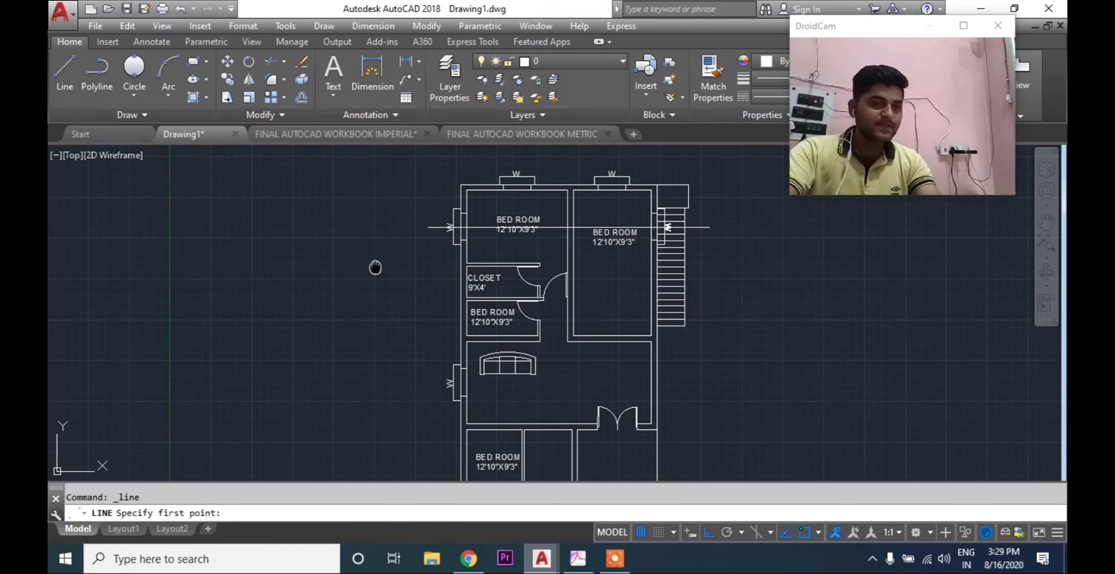
middle_click_drag(374, 266, 310, 246)
left_click(339, 299)
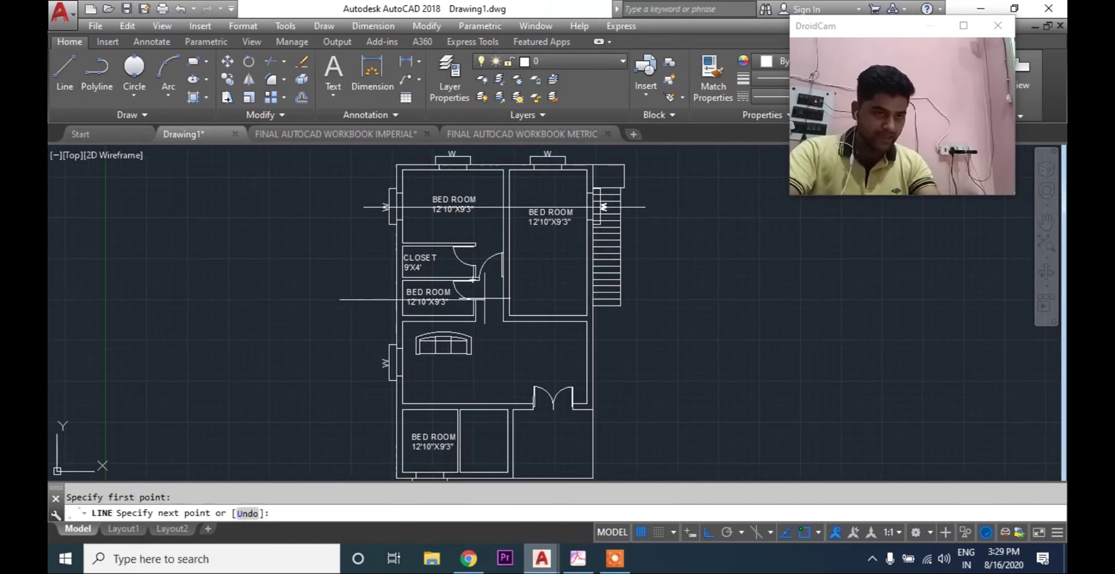
scroll(485, 300, "up", 4)
left_click(496, 298)
left_click(497, 410)
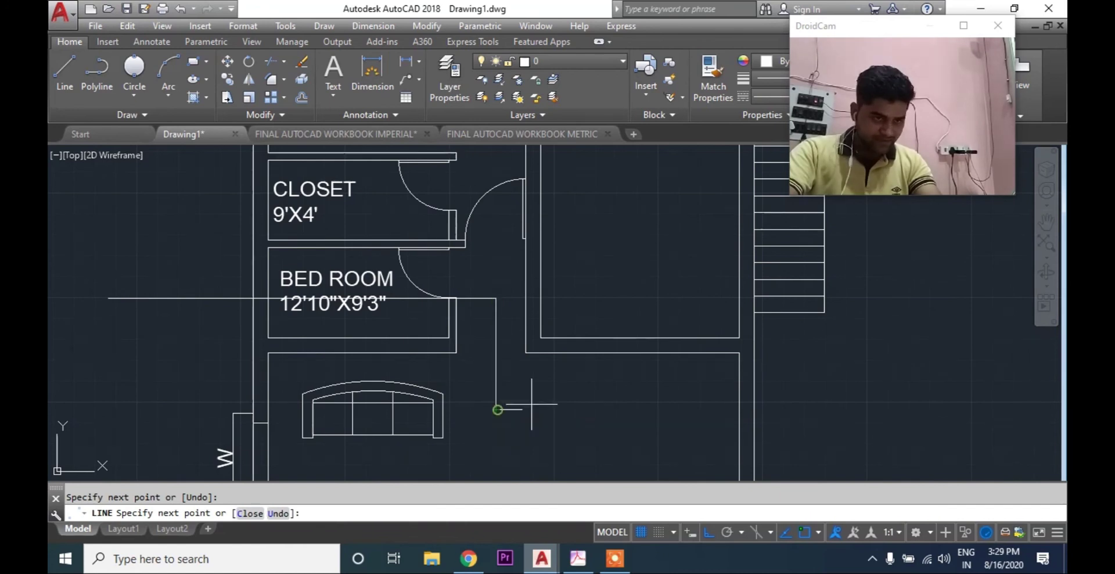
left_click(878, 390)
key("Escape")
scroll(480, 282, "down", 2)
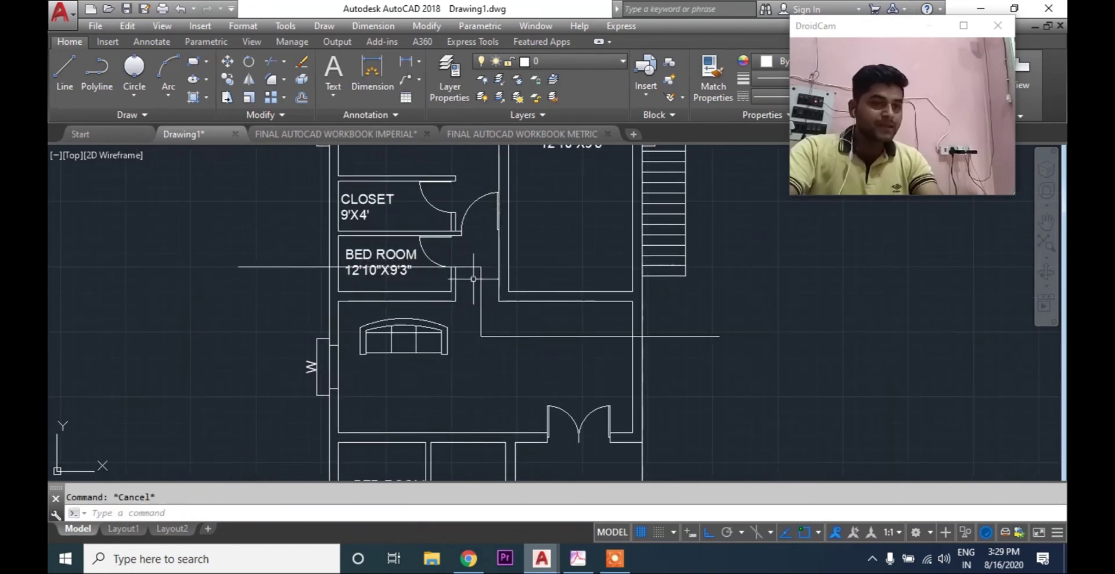
Examine the vertical jog of the stepped section line in the passage between the lower bedroom and the hall
left_click(482, 299)
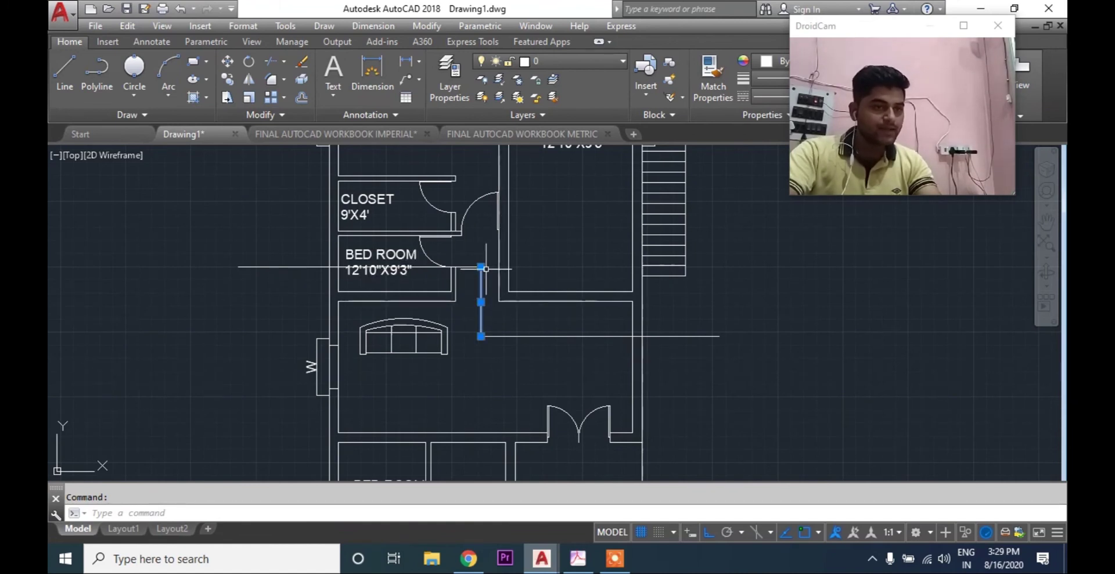
key("Escape")
left_click(479, 301)
key("Escape")
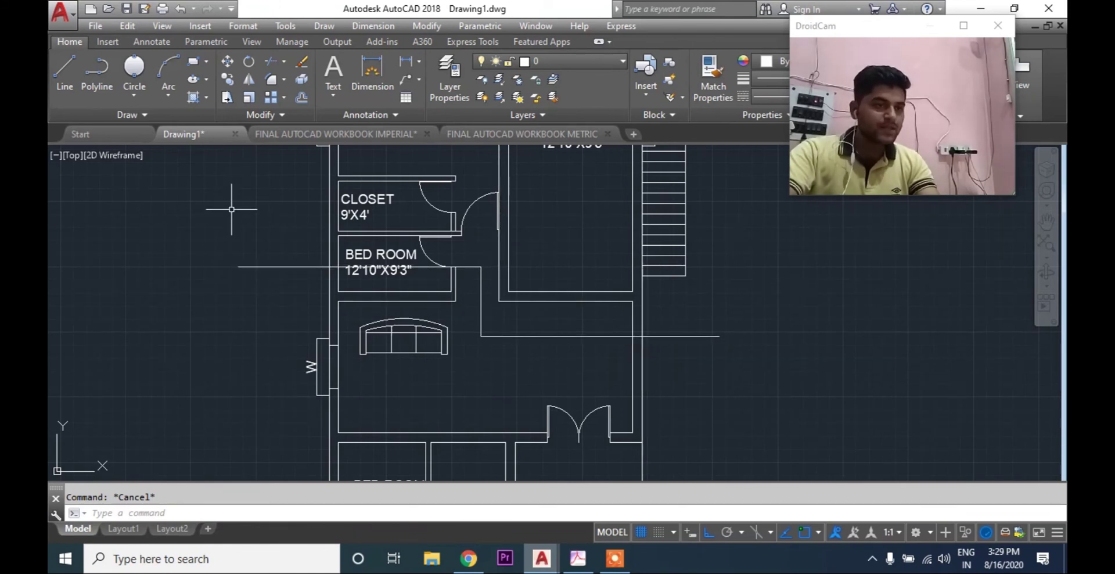
left_click(480, 293)
key("Escape")
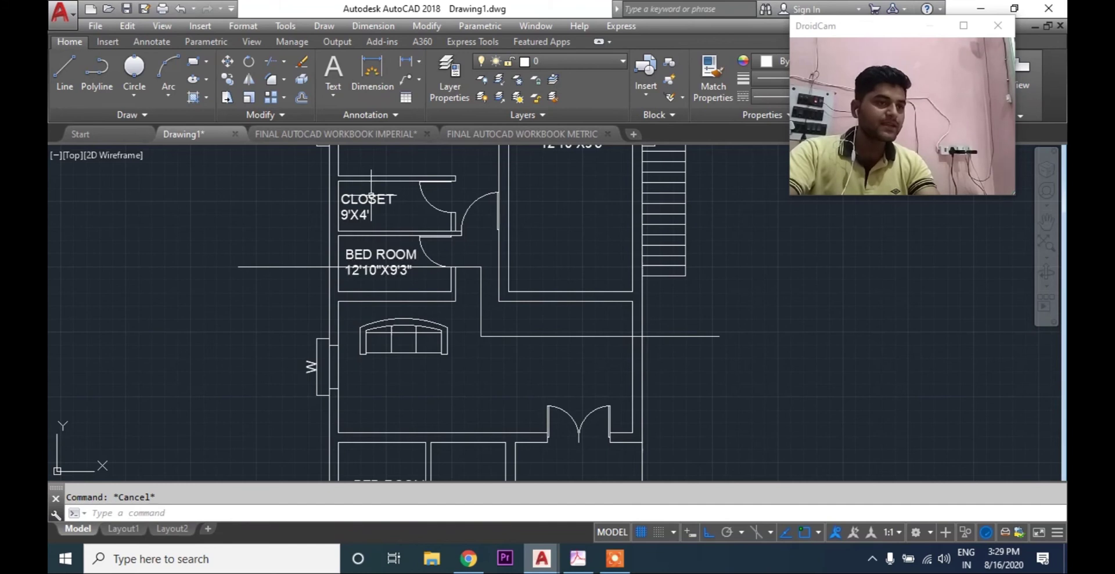
left_click(480, 296)
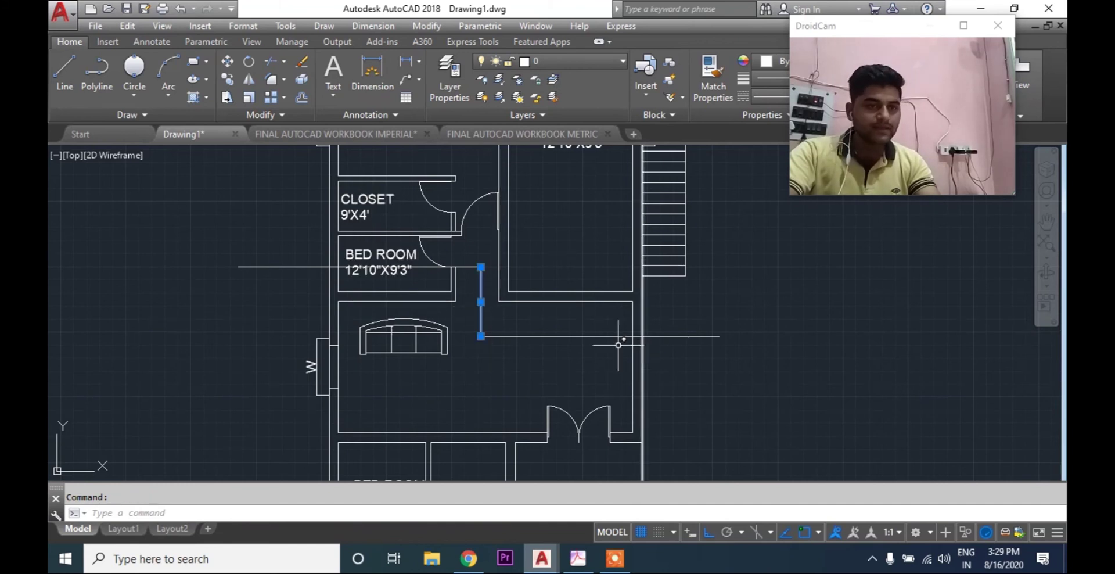
key("Escape")
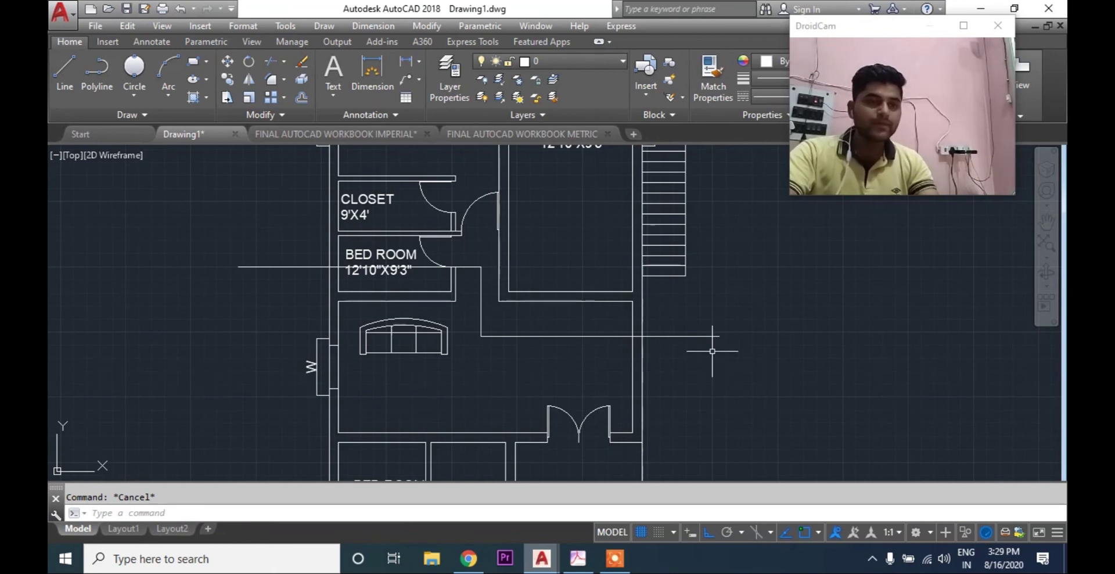
left_click(474, 327)
key("Escape")
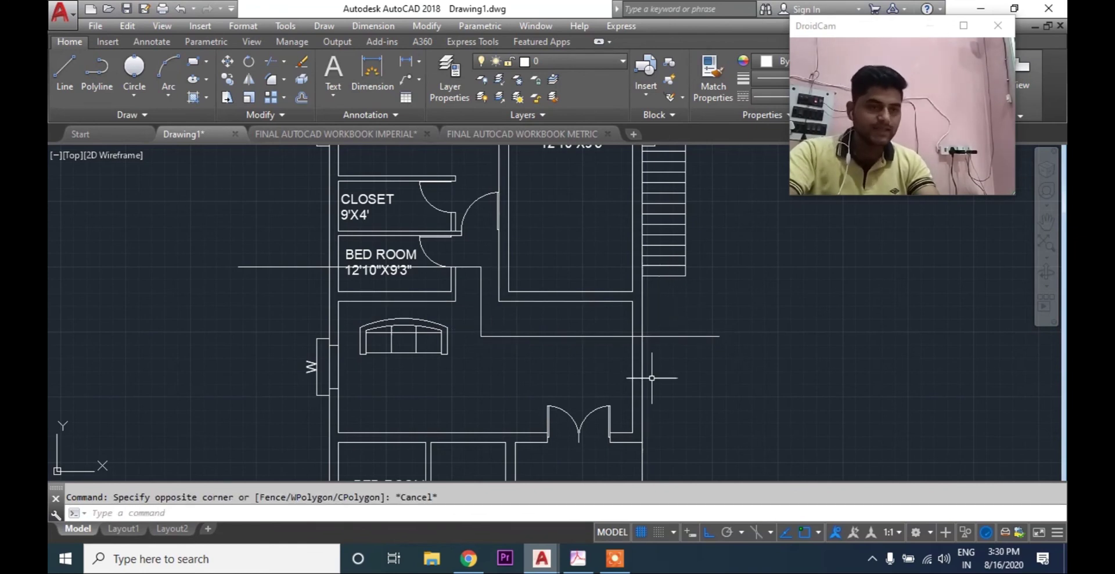
Examine the hall's outer wall and the double entrance door in relation to the stepped section line
middle_click_drag(652, 378, 593, 346)
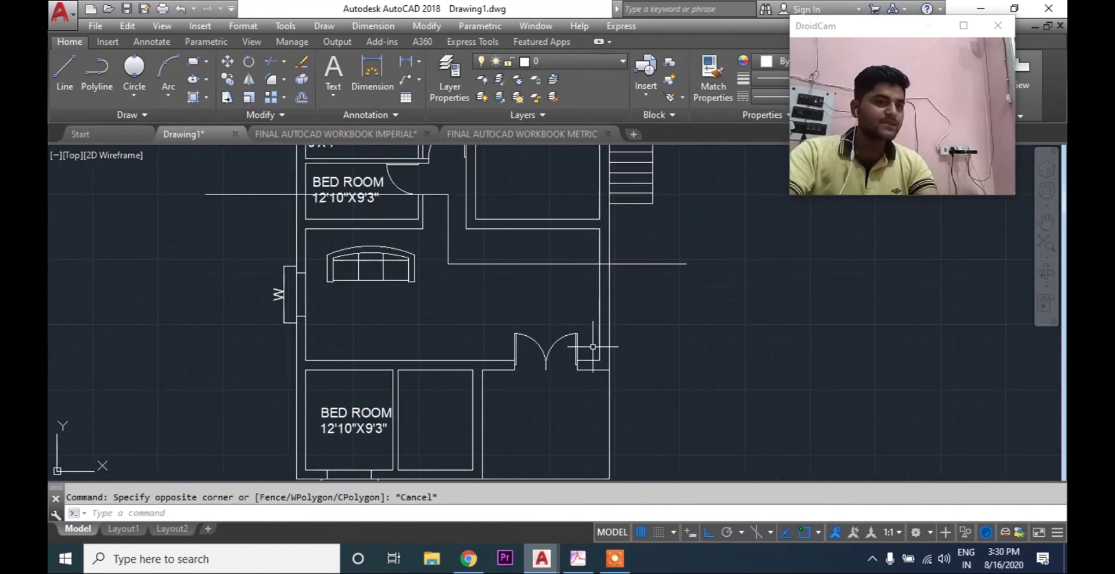
left_click(629, 282)
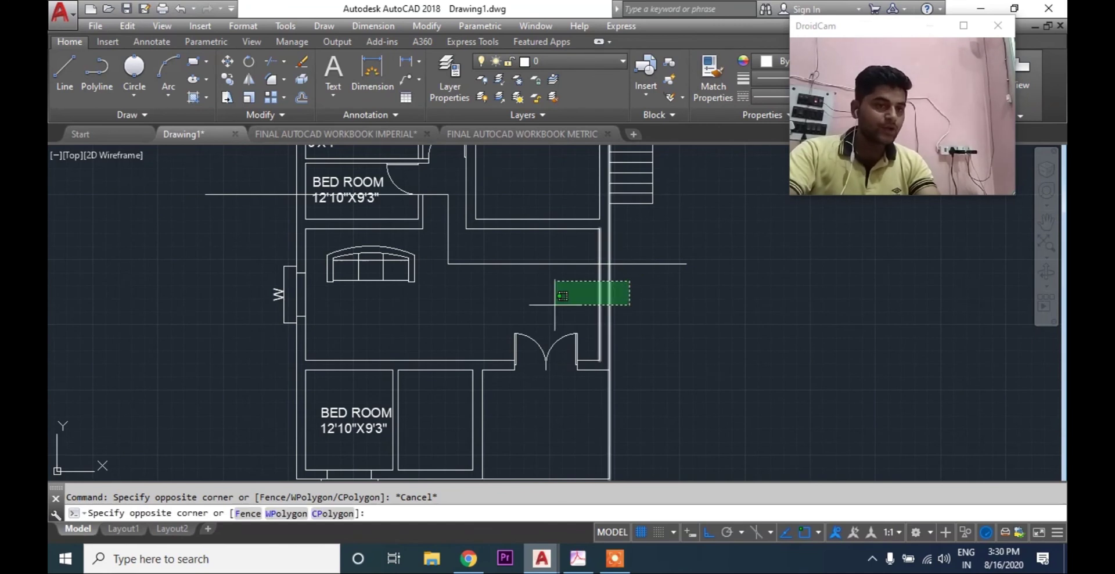
left_click(557, 299)
key("Escape")
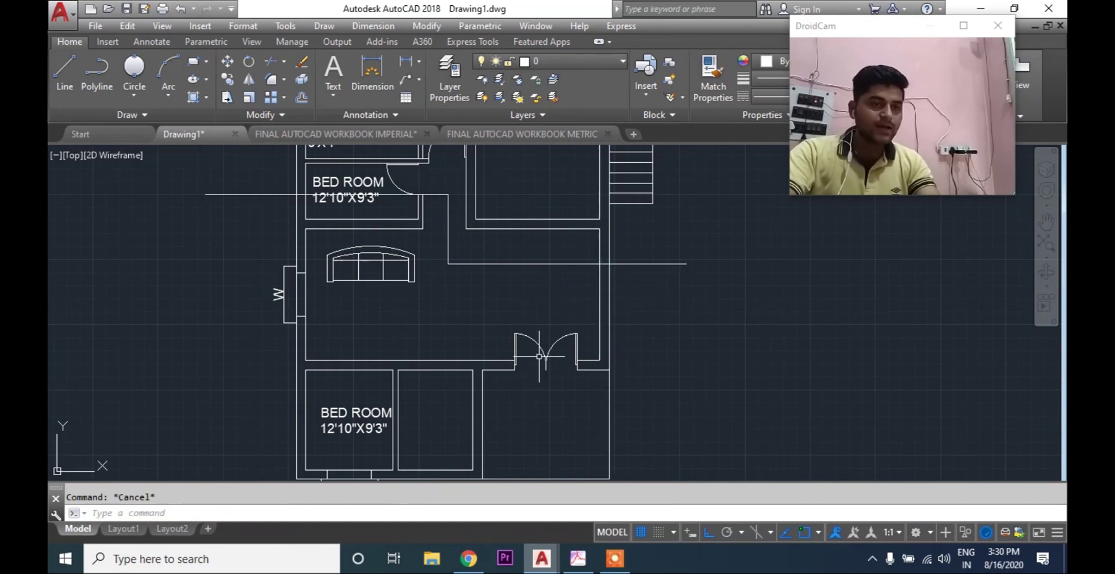
left_click(579, 325)
left_click(483, 344)
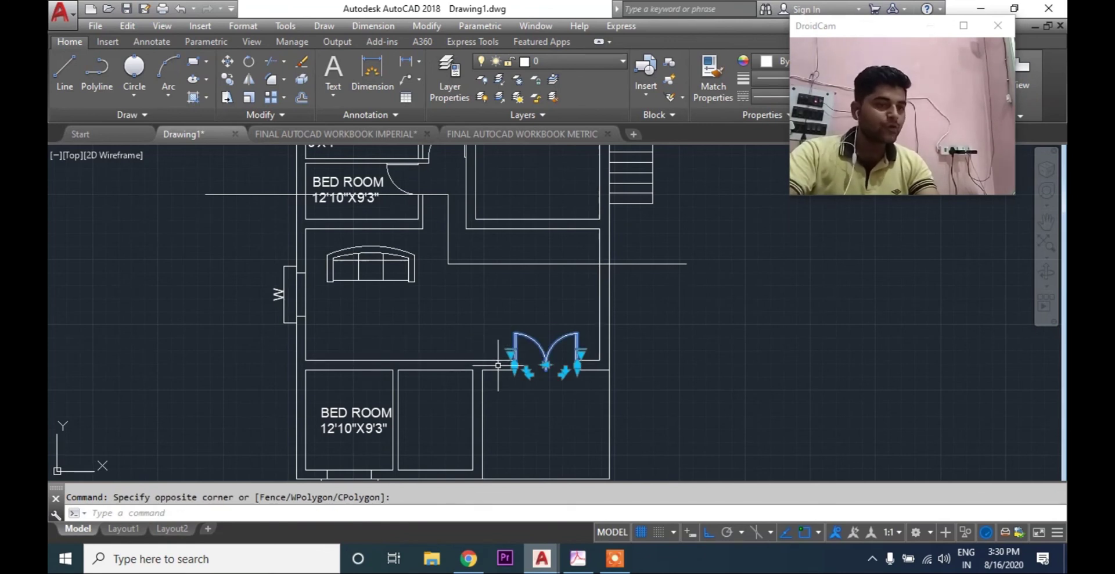
key("Escape")
middle_click_drag(375, 284, 443, 342)
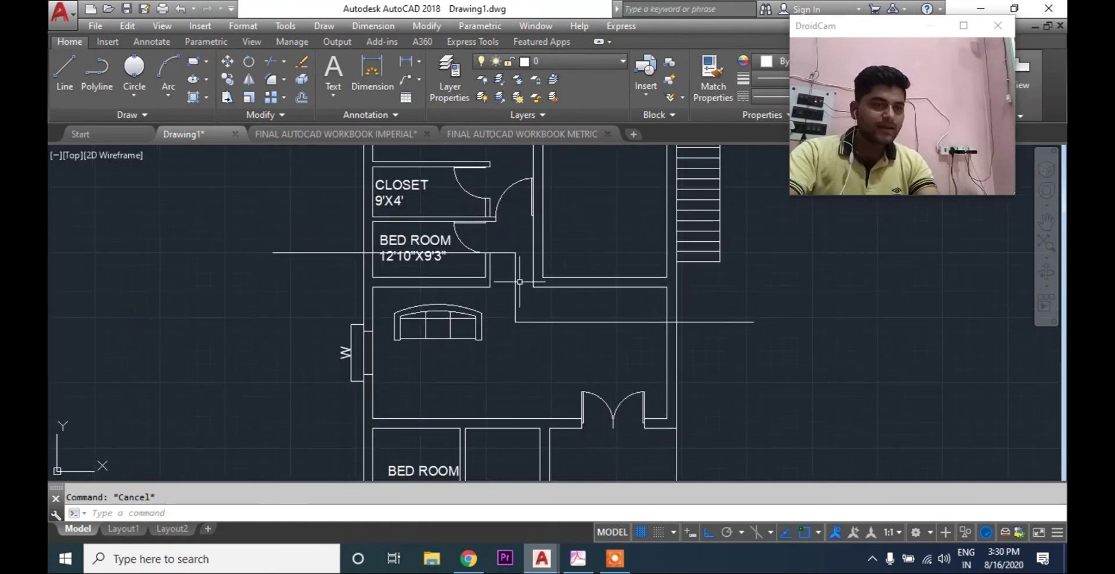
left_click(515, 284)
key("Escape")
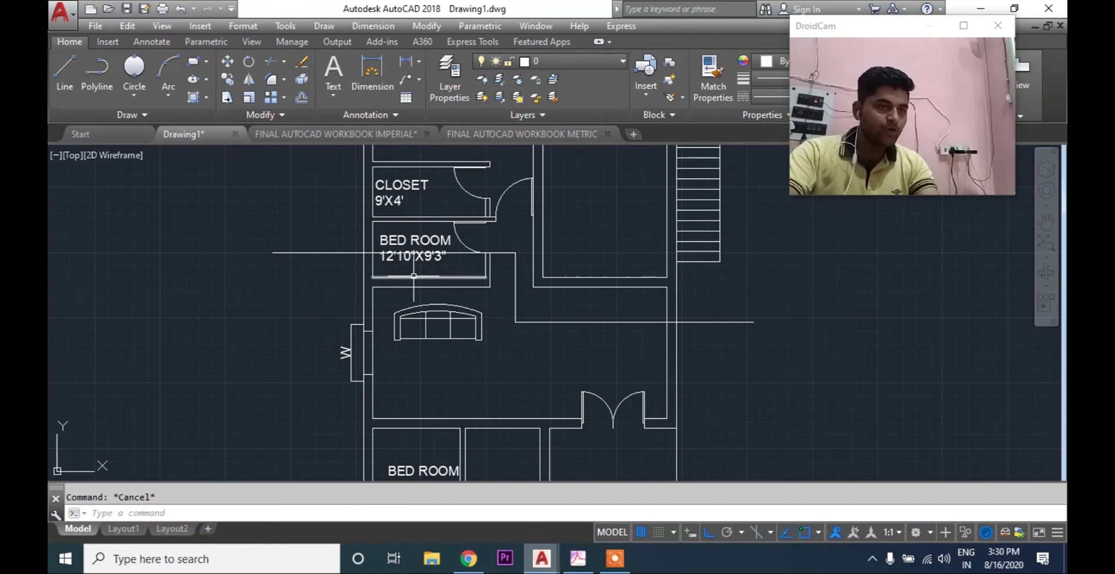
Examine the lower bedroom's outer wall and door-side wall where the stepped section line crosses them
scroll(397, 262, "down", 3)
scroll(396, 262, "up", 5)
left_click(428, 284)
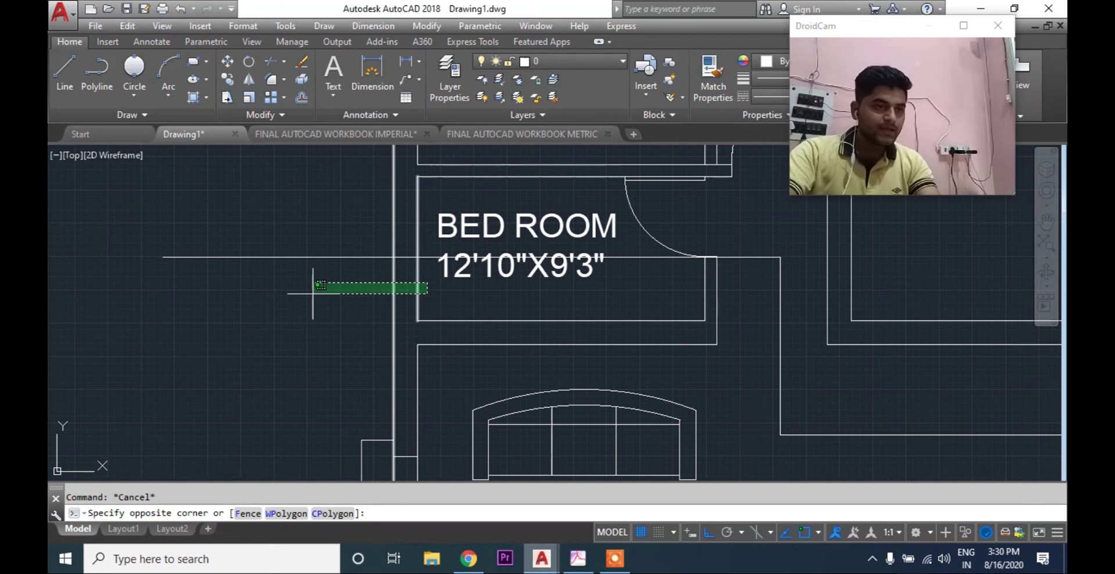
left_click(318, 285)
key("Escape")
left_click(741, 277)
left_click(658, 294)
key("Escape")
left_click(404, 289)
key("Escape")
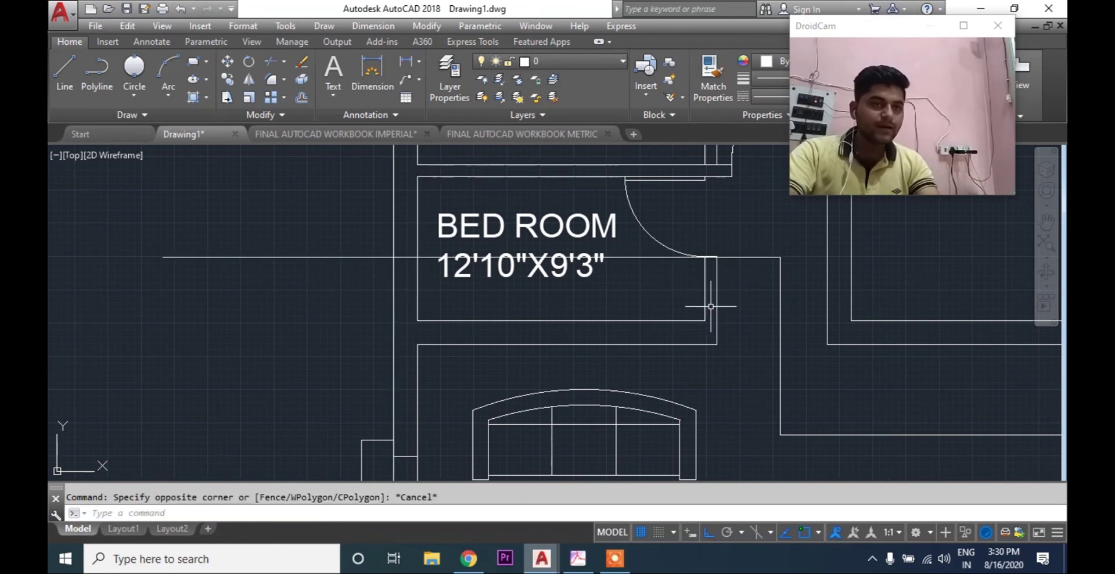
mouse_move(709, 283)
middle_mouse_down()
mouse_move(700, 272)
mouse_move(514, 280)
middle_mouse_up()
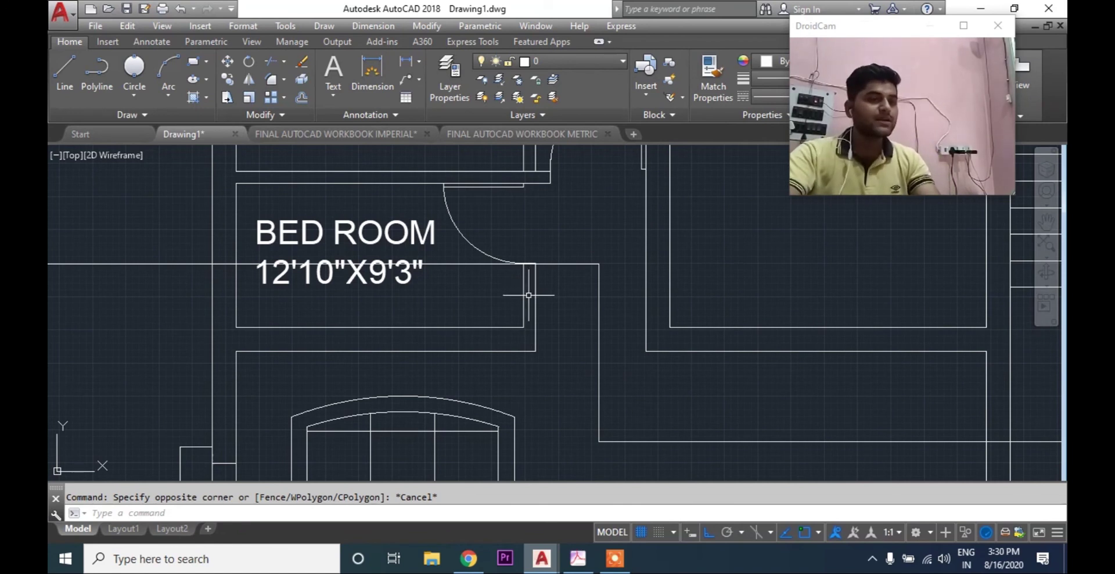
Erase all three segments of the stepped section line from the floor plan
scroll(530, 296, "down", 6)
middle_click_drag(530, 296, 329, 256)
scroll(330, 255, "down", 2)
middle_click_drag(223, 222, 302, 244)
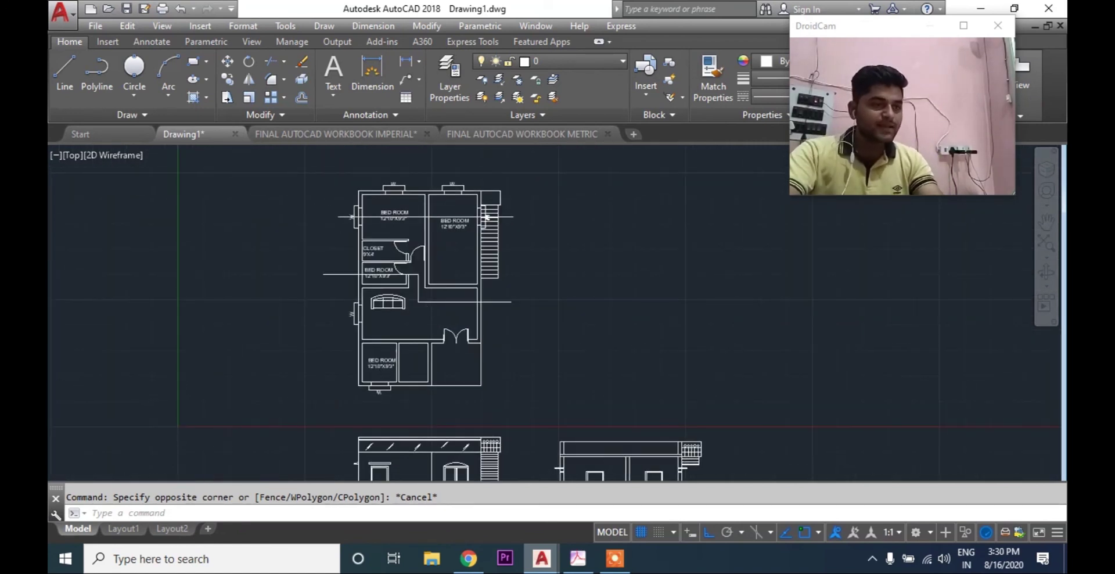
scroll(366, 268, "up", 4)
left_click(297, 275)
left_click(219, 323)
type("e")
key("Return")
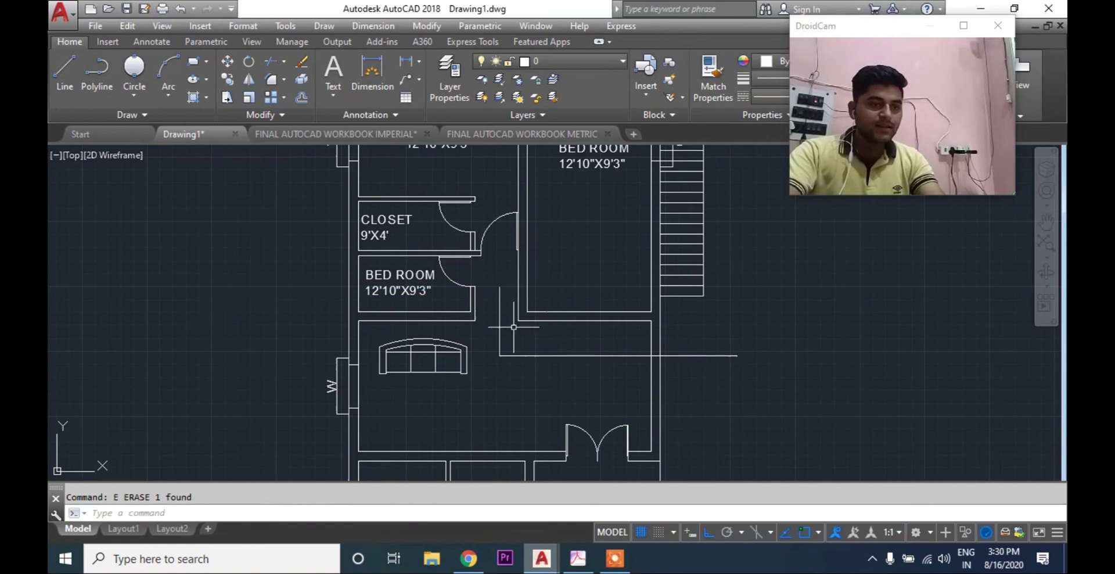
left_click(532, 342)
left_click(492, 385)
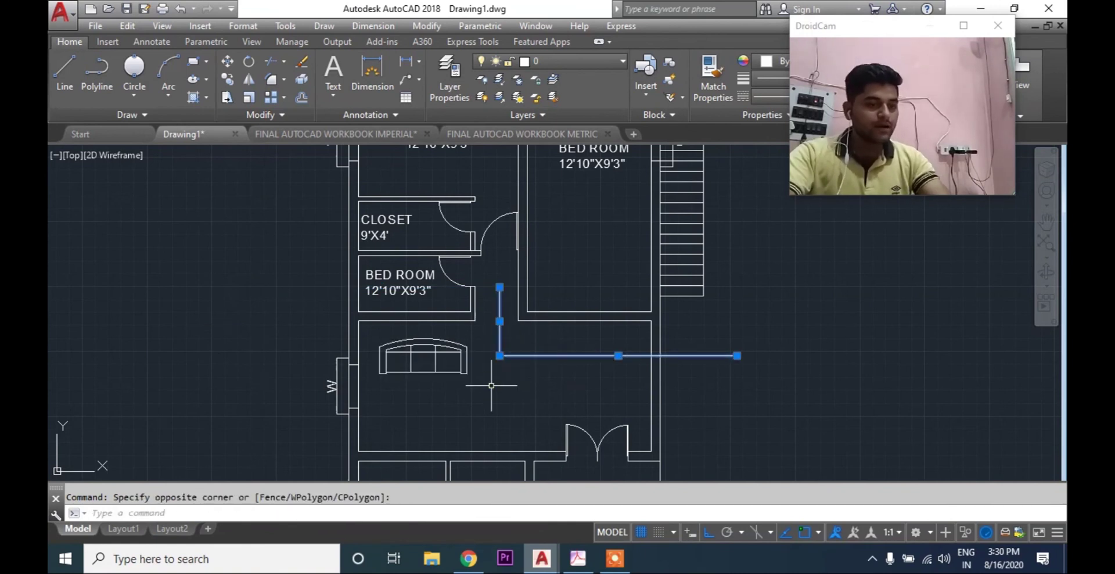
type("e")
key("Return")
Move the section drawing together with its boxed footing detail straight up so it sits beside the upper part of the floor plan
scroll(492, 385, "down", 6)
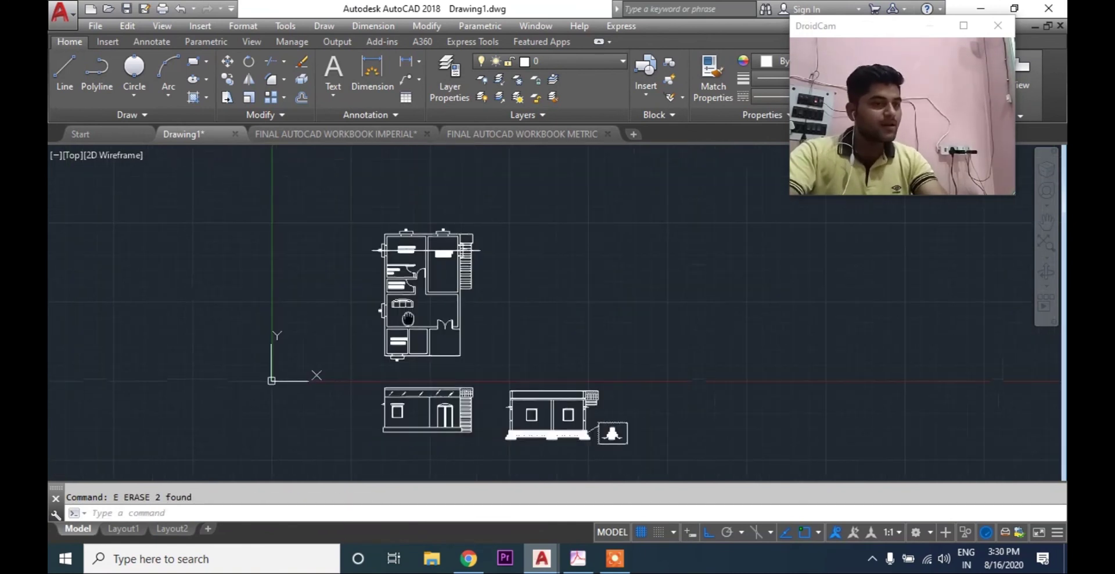
middle_click_drag(511, 391, 507, 297)
left_click(507, 296)
left_click(661, 390)
type("m")
key("Return")
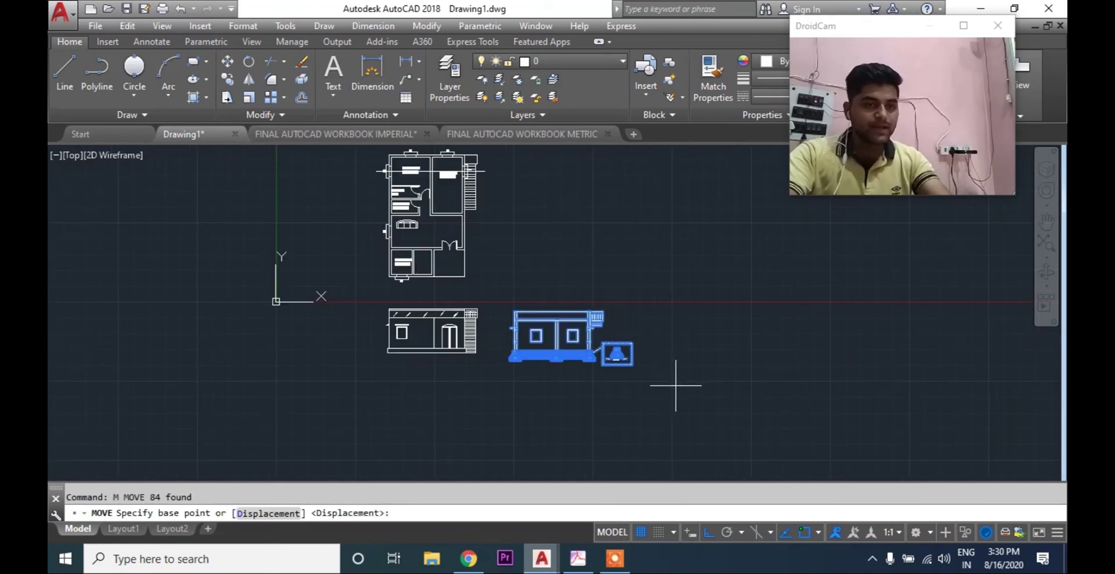
left_click(677, 366)
middle_click_drag(677, 270, 672, 376)
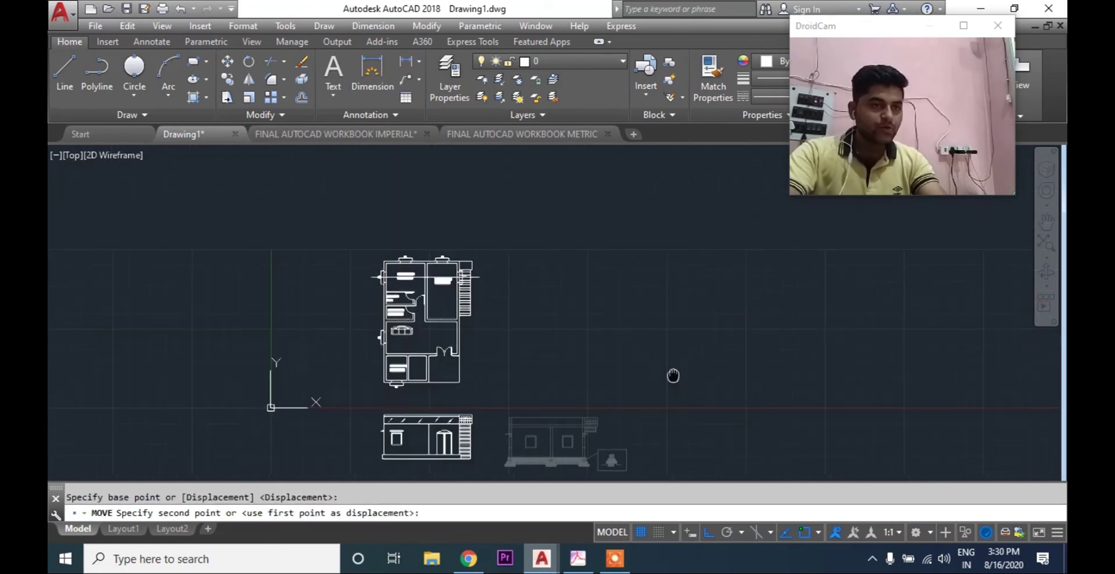
left_click(655, 336)
Move the front elevation with Ortho off from below the floor plan to directly beneath the section drawing
middle_click_drag(654, 341, 652, 282)
left_click(364, 347)
left_click(512, 441)
type("m")
key("Return")
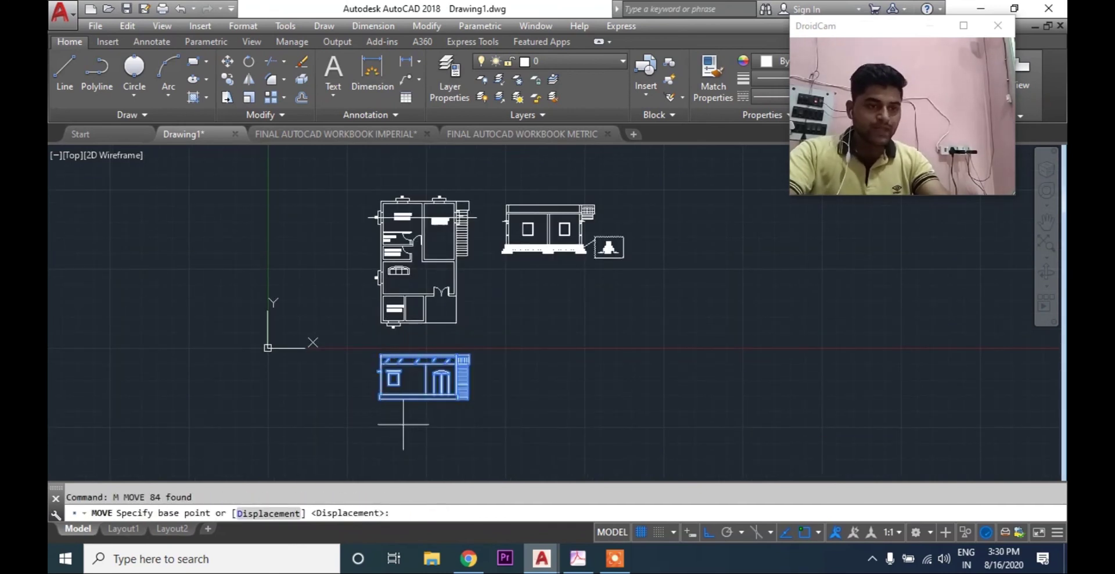
left_click(403, 435)
key("F8")
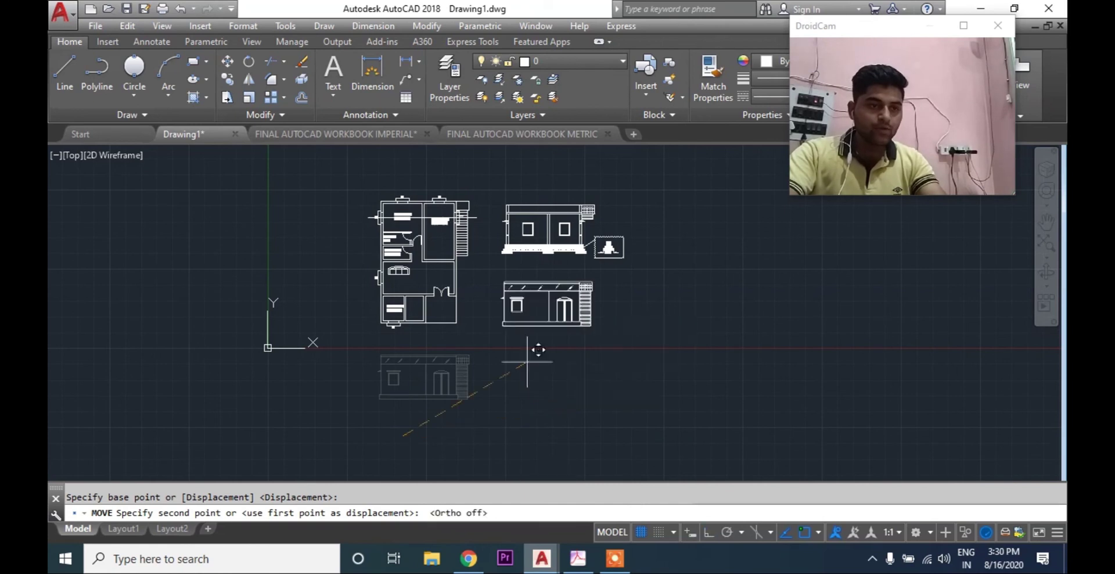
left_click(528, 366)
key("Escape")
Draw a rectangular border enclosing the floor plan, the section and the front elevation
middle_click_drag(577, 361, 546, 353)
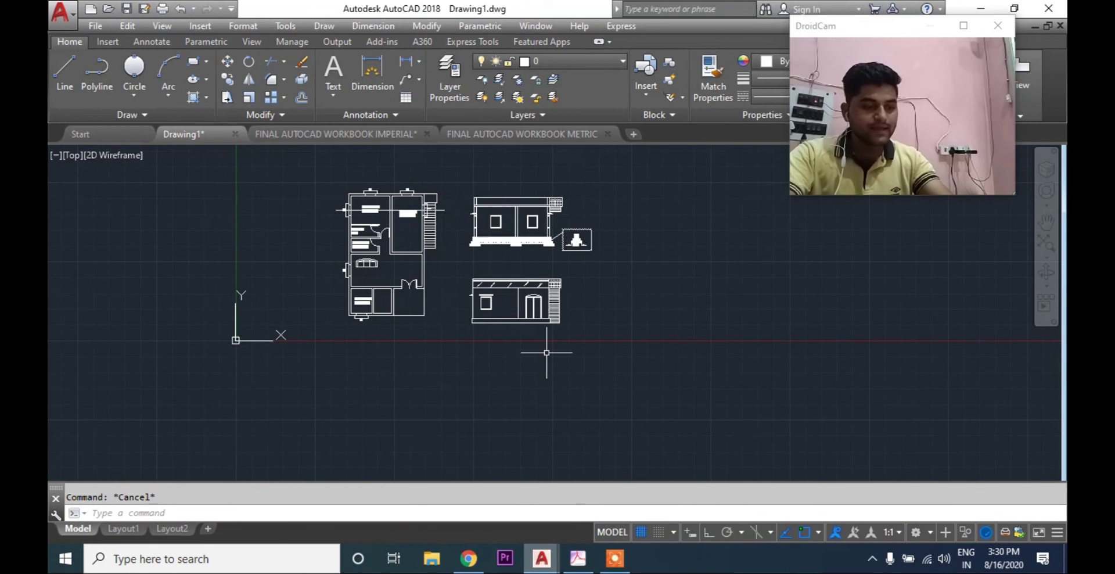
type("REC")
key("Return")
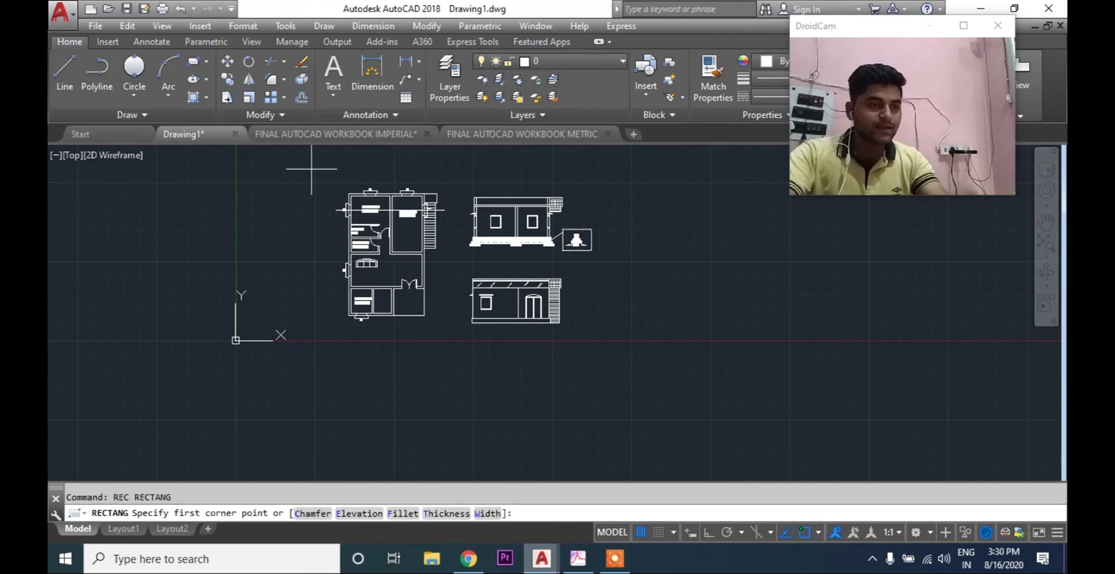
left_click(312, 169)
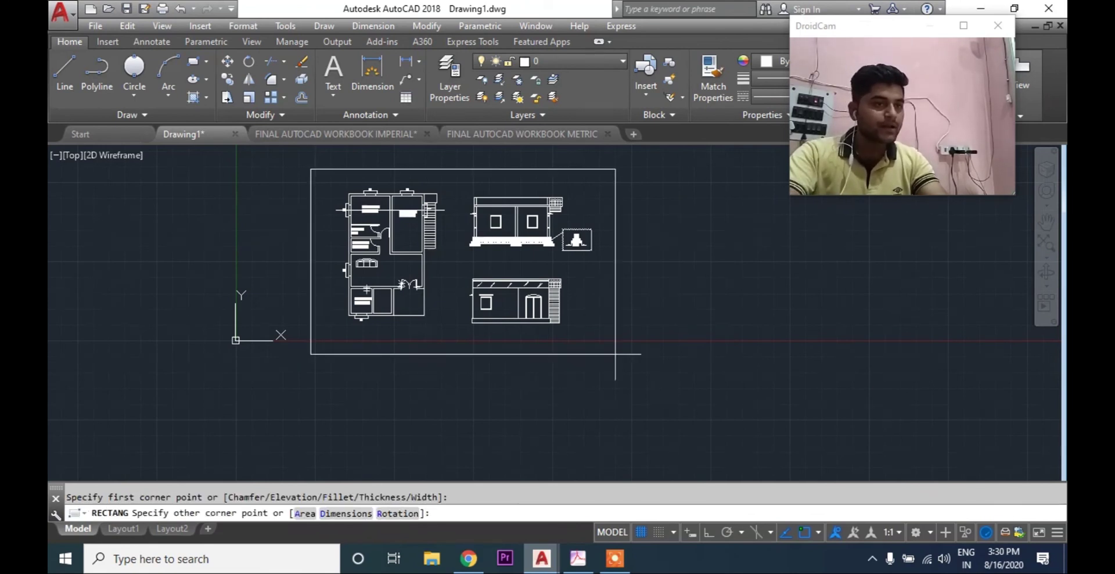
left_click(616, 355)
mouse_move(643, 348)
middle_mouse_down()
mouse_move(627, 353)
mouse_move(679, 343)
middle_mouse_up()
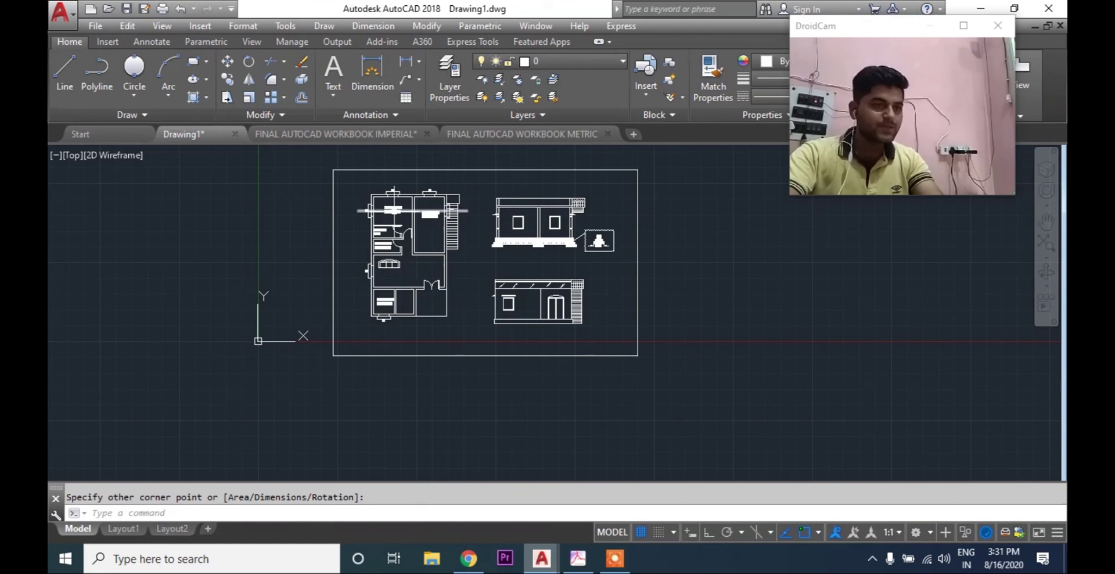
Add a horizontal linear dimension across the inside width of the bedroom directly above the closet in the floor plan
scroll(395, 215, "up", 4)
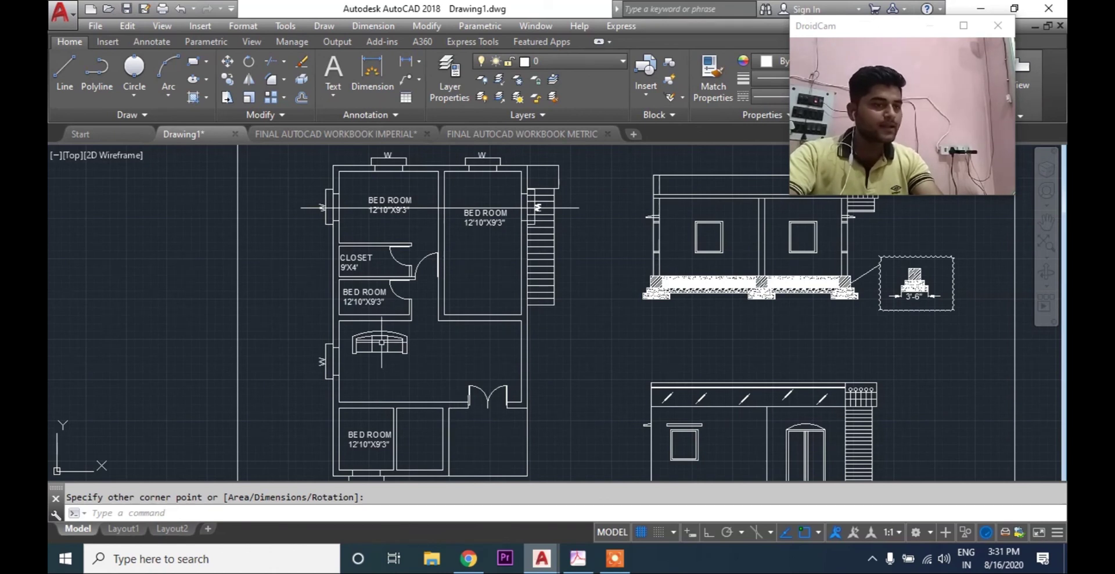
scroll(359, 293, "up", 4)
mouse_move(390, 340)
middle_mouse_down()
mouse_move(413, 452)
mouse_move(413, 534)
middle_mouse_up()
key("Escape")
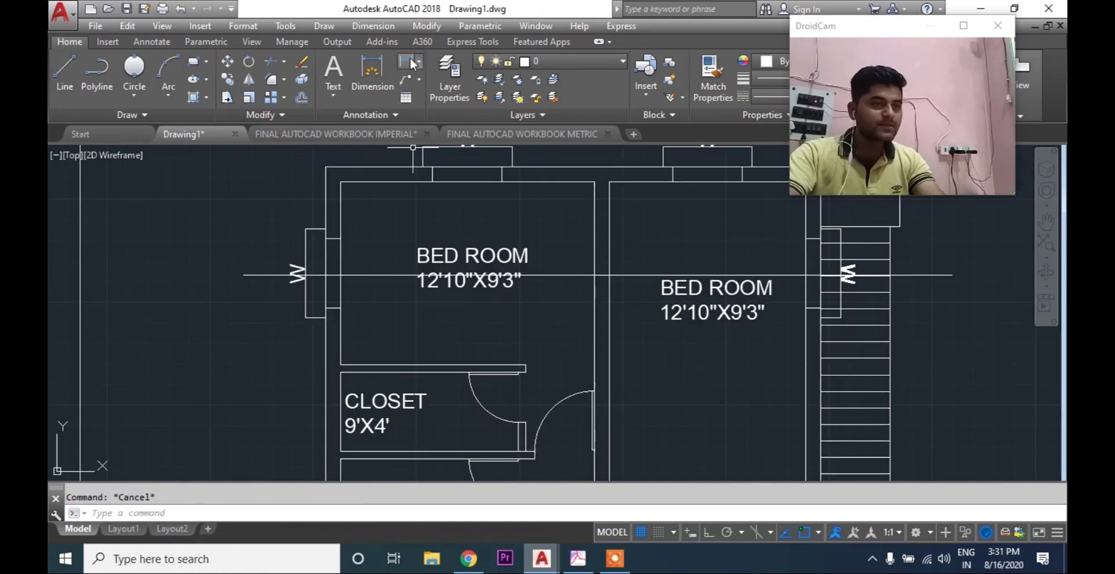
left_click(401, 58)
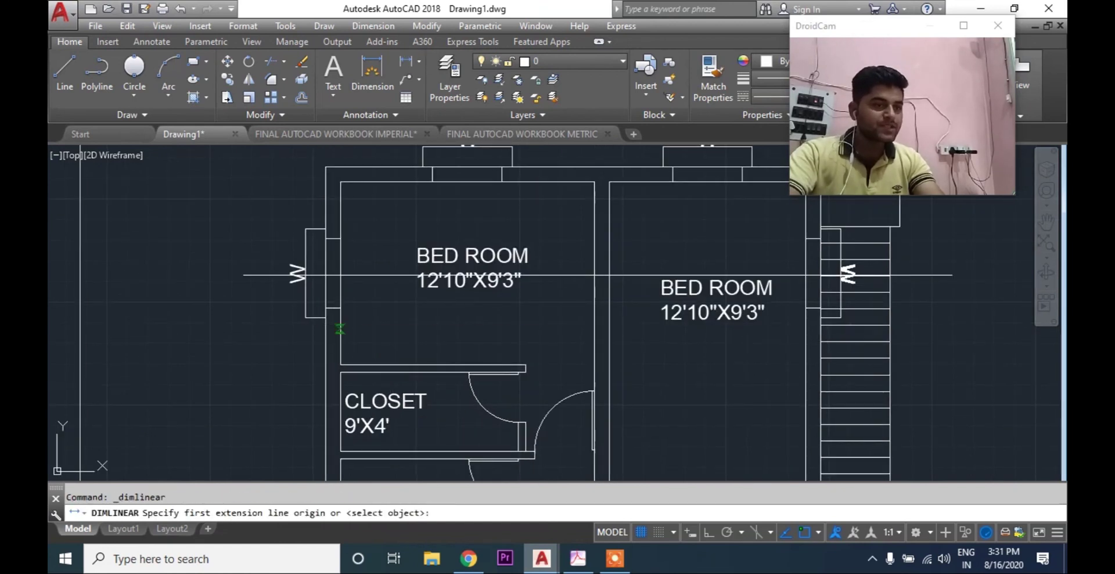
left_click(340, 328)
left_click(596, 323)
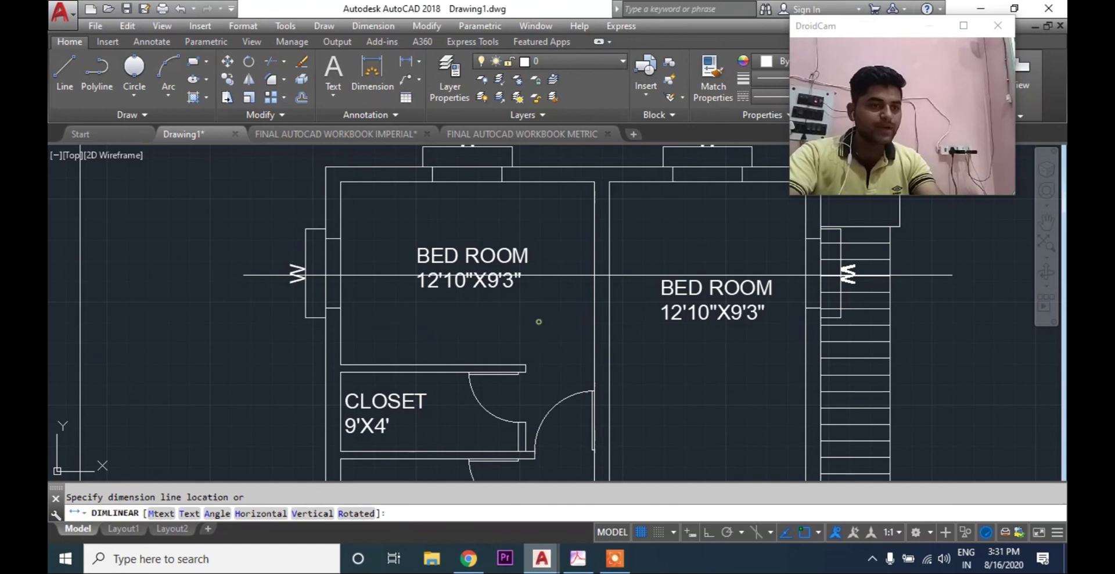
left_click(539, 322)
key("Escape")
Erase the linear dimension from the bedroom above the closet
left_click(542, 314)
left_click(516, 325)
type("e")
key("Return")
scroll(366, 363, "down", 2)
middle_click_drag(367, 363, 138, 254)
middle_click_drag(761, 348, 599, 287)
scroll(635, 327, "down", 2)
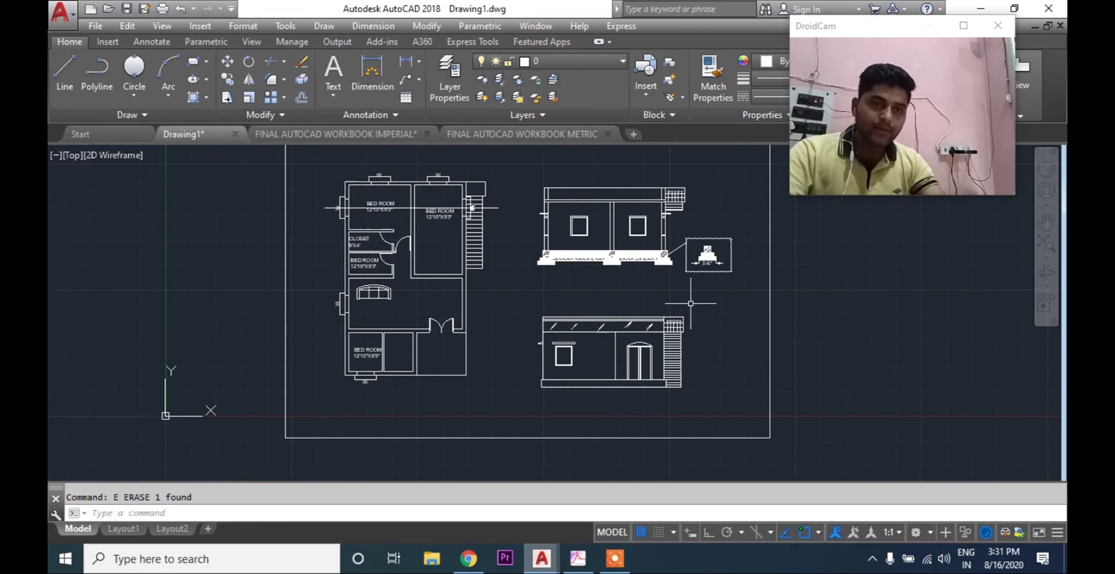
middle_click_drag(690, 302, 665, 283)
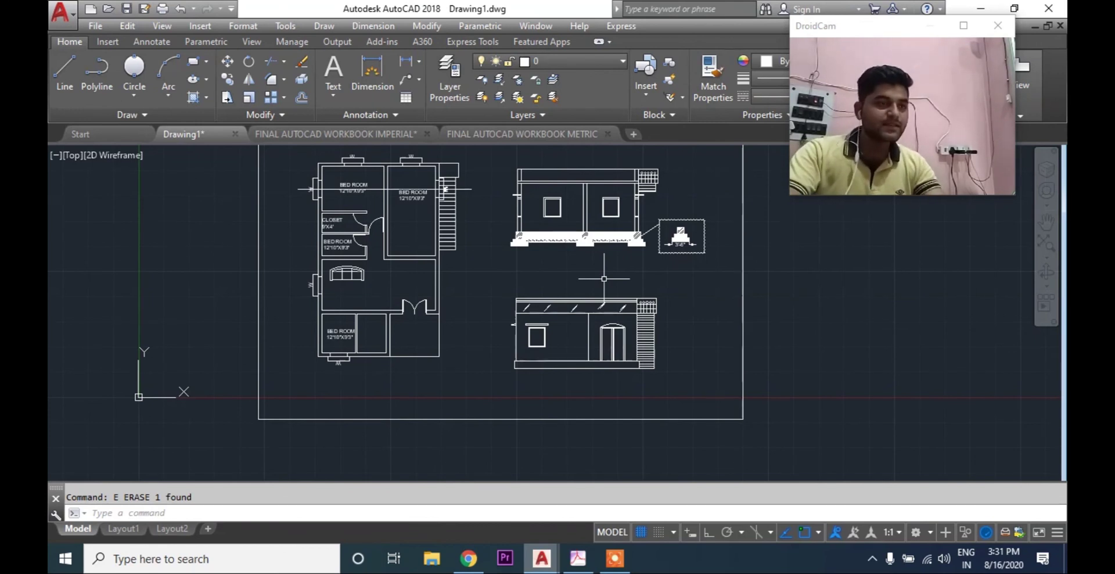
mouse_move(660, 278)
middle_mouse_down()
mouse_move(605, 314)
mouse_move(665, 282)
mouse_move(638, 339)
mouse_move(627, 306)
middle_mouse_up()
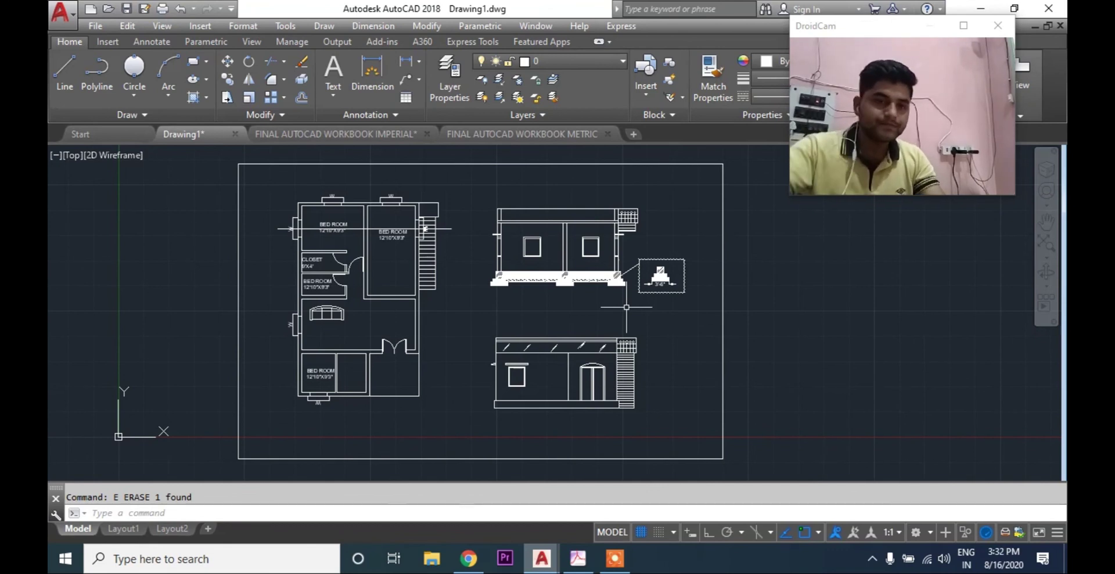
mouse_move(613, 559)
left_click(538, 533)
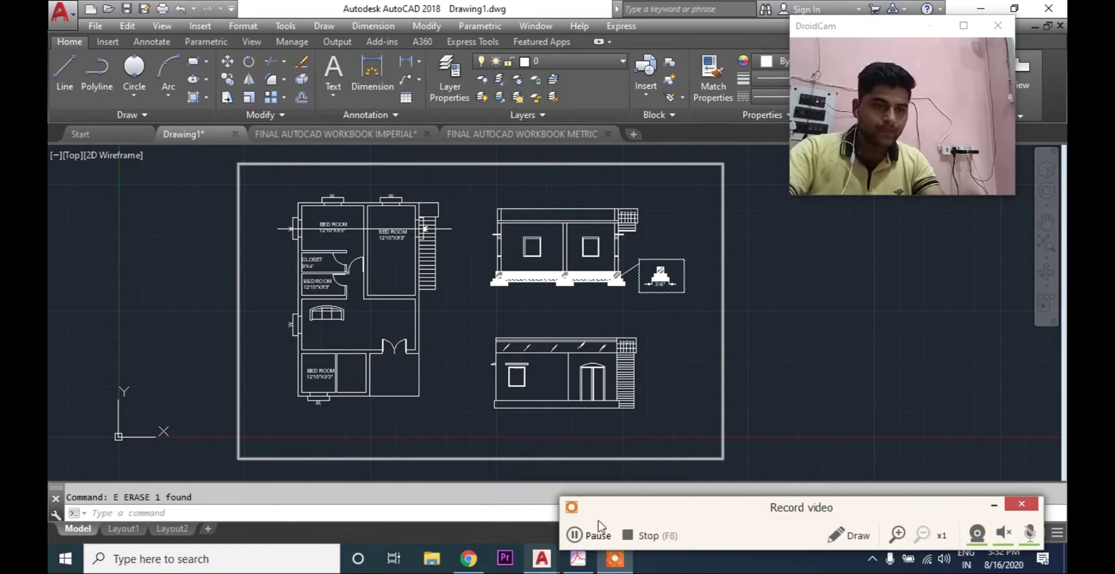
left_click(657, 535)
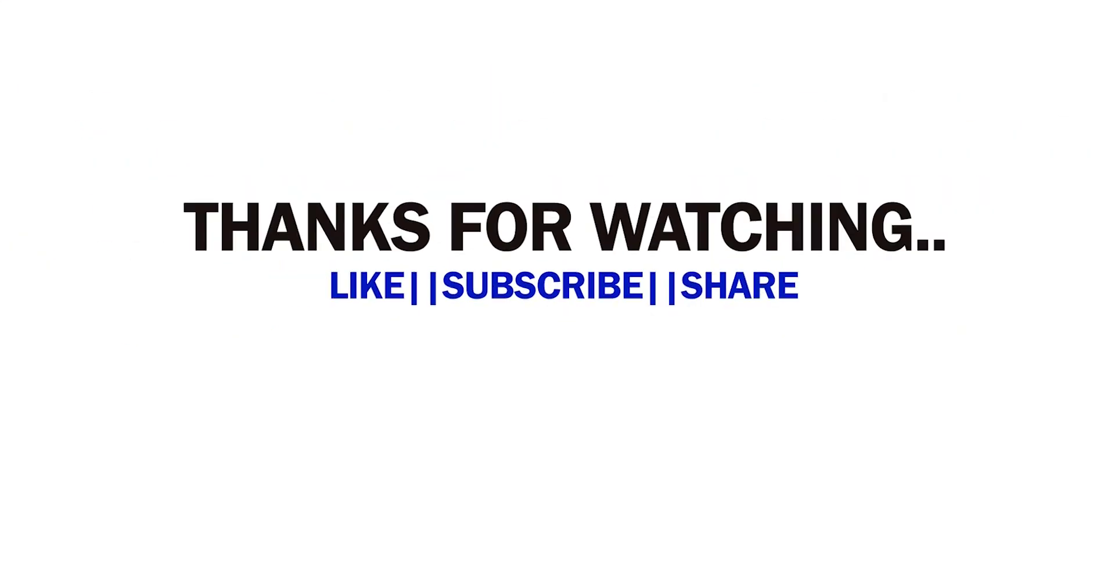